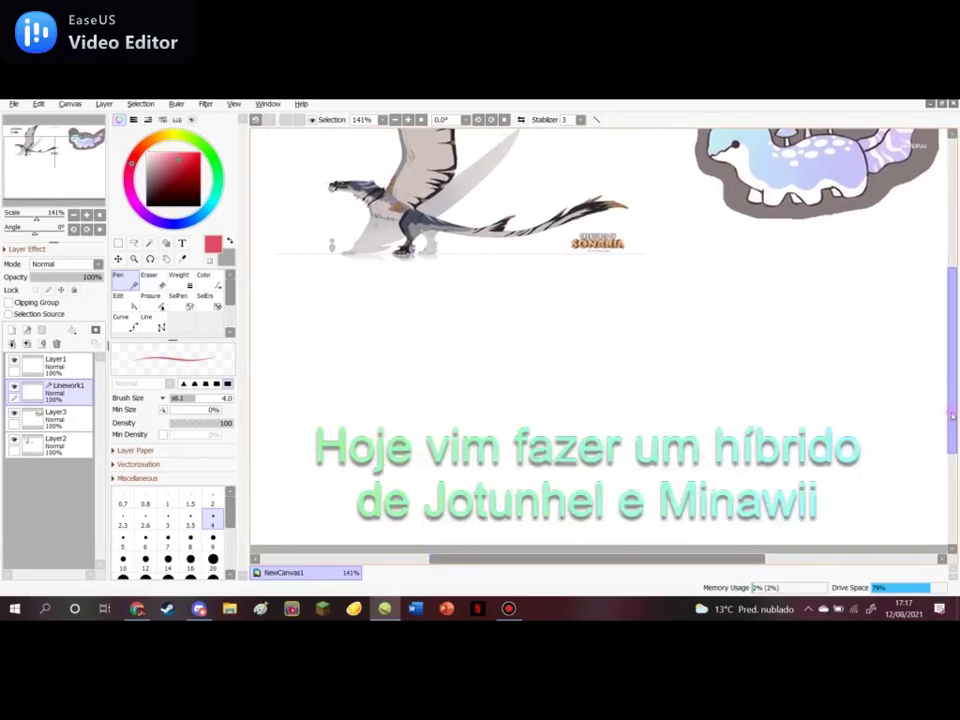
# Sketch the creature's round head with a pointed snout in red on the empty canvas below the winged Jotunhel reference
pyautogui.moveTo(953, 416); pyautogui.dragTo(953, 413)
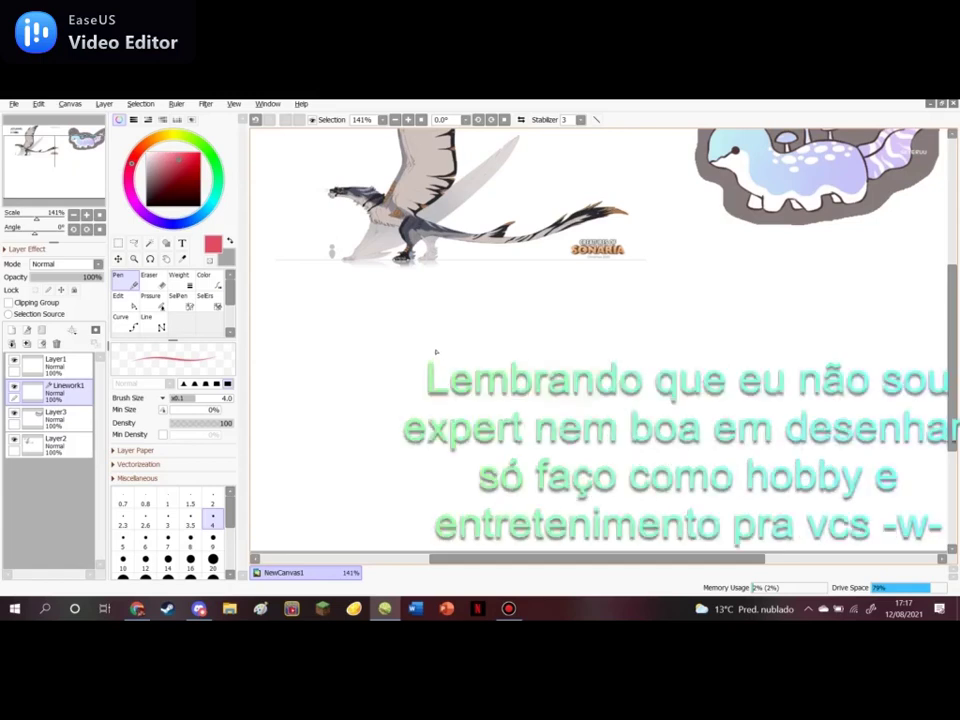
pyautogui.moveTo(422, 313)
pyautogui.mouseDown()
pyautogui.moveTo(429, 345)
pyautogui.moveTo(448, 326)
pyautogui.moveTo(420, 327)
pyautogui.moveTo(425, 347)
pyautogui.moveTo(455, 346)
pyautogui.moveTo(457, 335)
pyautogui.moveTo(430, 314)
pyautogui.moveTo(444, 313)
pyautogui.moveTo(460, 335)
pyautogui.moveTo(442, 349)
pyautogui.moveTo(414, 340)
pyautogui.moveTo(412, 350)
pyautogui.moveTo(438, 347)
pyautogui.mouseUp()
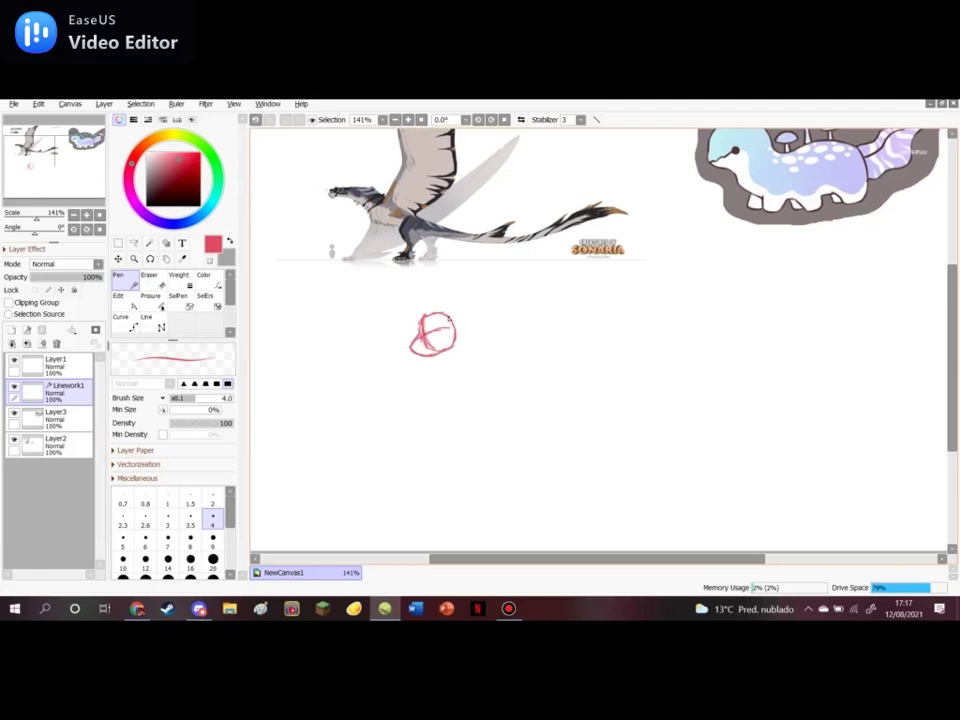
pyautogui.moveTo(441, 328)
pyautogui.mouseDown()
pyautogui.moveTo(486, 338)
pyautogui.moveTo(474, 365)
pyautogui.moveTo(491, 336)
pyautogui.moveTo(515, 339)
pyautogui.moveTo(649, 400)
pyautogui.mouseUp()
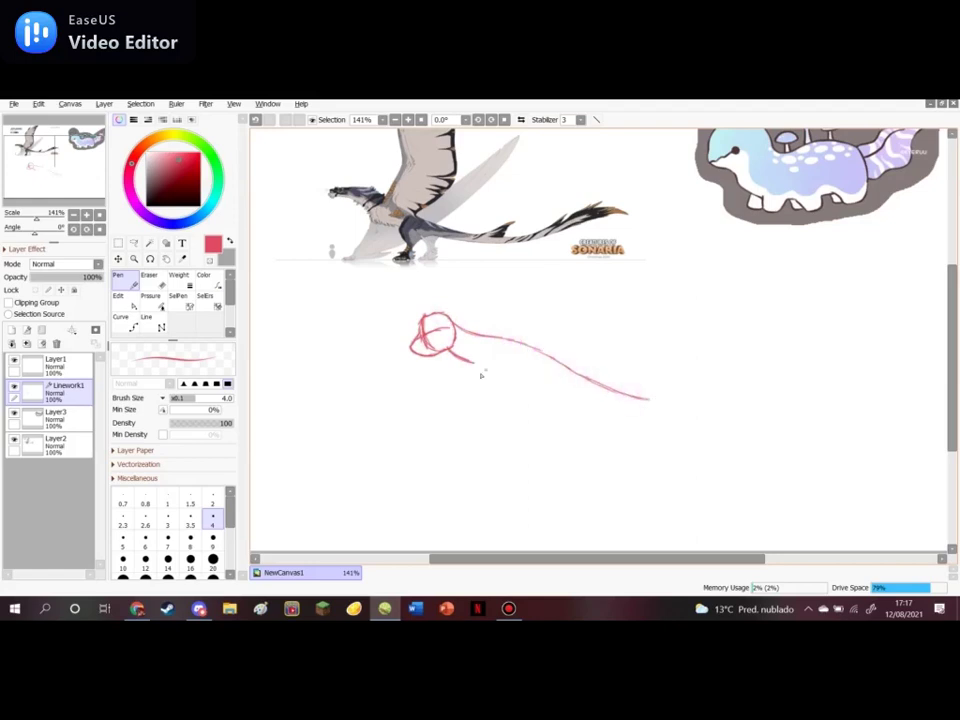
pyautogui.moveTo(469, 361); pyautogui.dragTo(509, 386)
pyautogui.click(154, 281)
pyautogui.moveTo(232, 545); pyautogui.dragTo(231, 571)
pyautogui.click(212, 567)
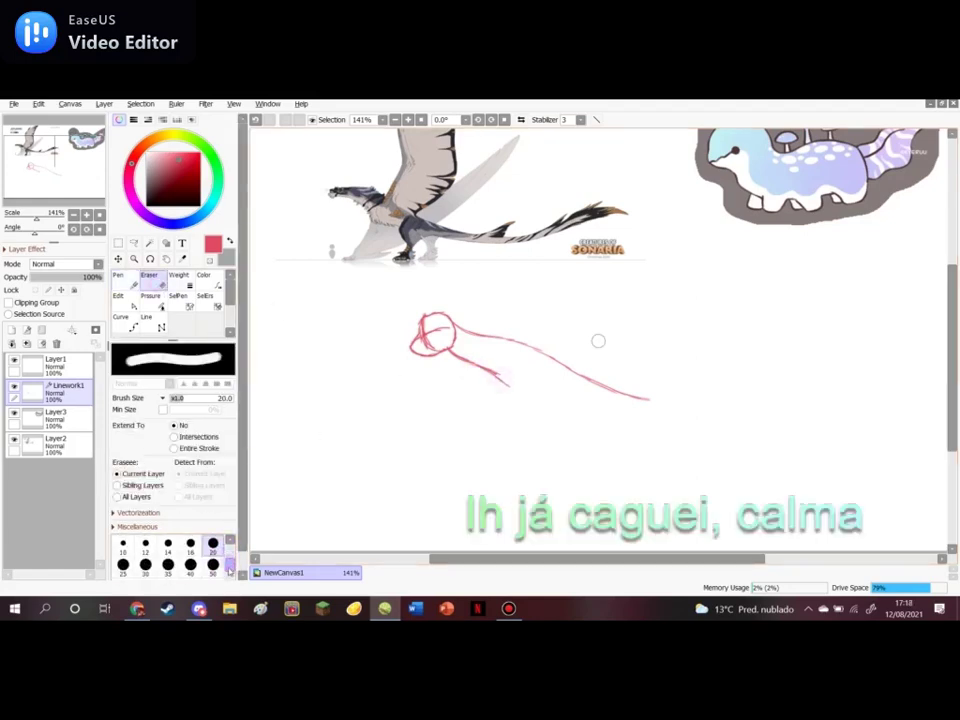
pyautogui.press(']')
pyautogui.press(']')
pyautogui.press(']')
pyautogui.press(']')
pyautogui.press(']')
pyautogui.moveTo(476, 364)
pyautogui.mouseDown()
pyautogui.moveTo(530, 346)
pyautogui.moveTo(671, 401)
pyautogui.mouseUp()
# Sketch the neck and the wavy chest and belly line behind the head in red, cleaning up stray strokes
pyautogui.click(118, 275)
pyautogui.moveTo(450, 350); pyautogui.dragTo(474, 369)
pyautogui.moveTo(455, 322)
pyautogui.mouseDown()
pyautogui.moveTo(503, 344)
pyautogui.moveTo(497, 391)
pyautogui.moveTo(555, 383)
pyautogui.moveTo(486, 384)
pyautogui.mouseUp()
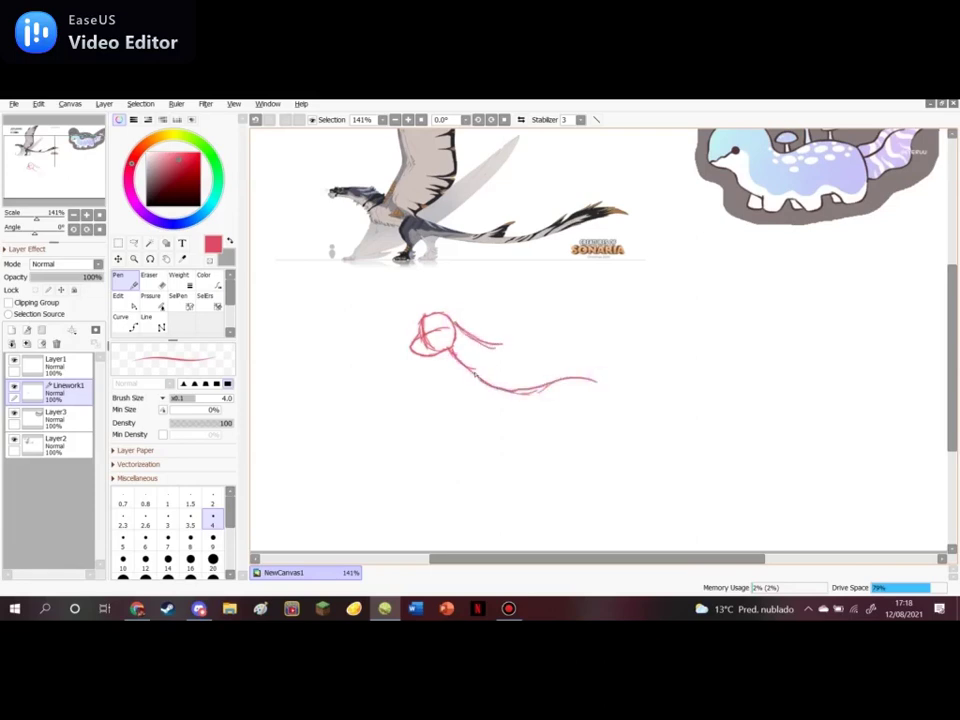
pyautogui.moveTo(553, 387); pyautogui.dragTo(595, 381)
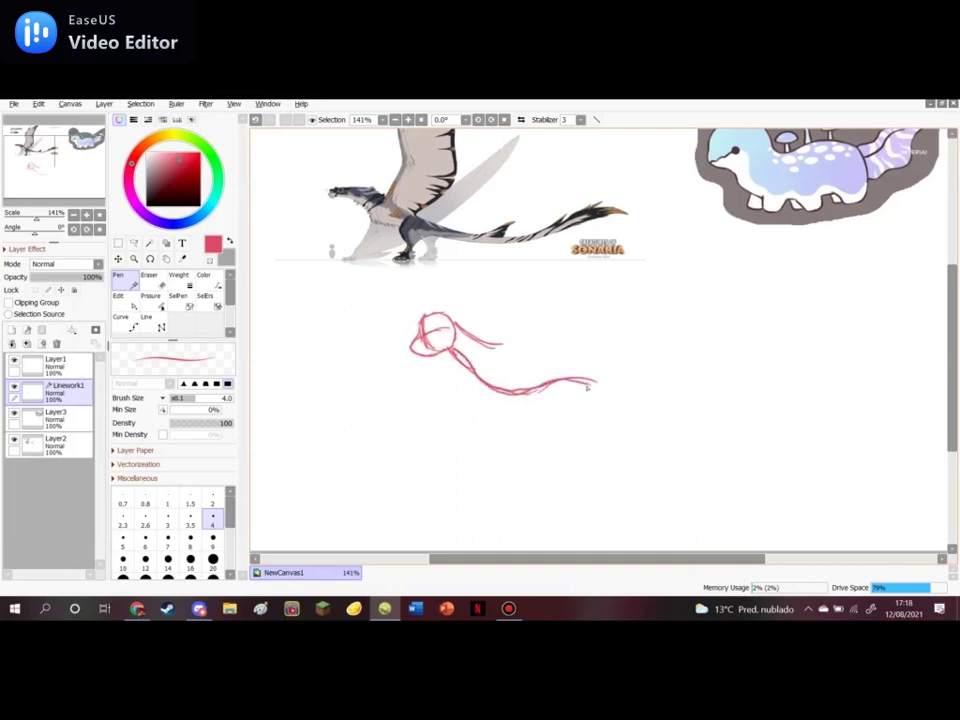
pyautogui.press('e')
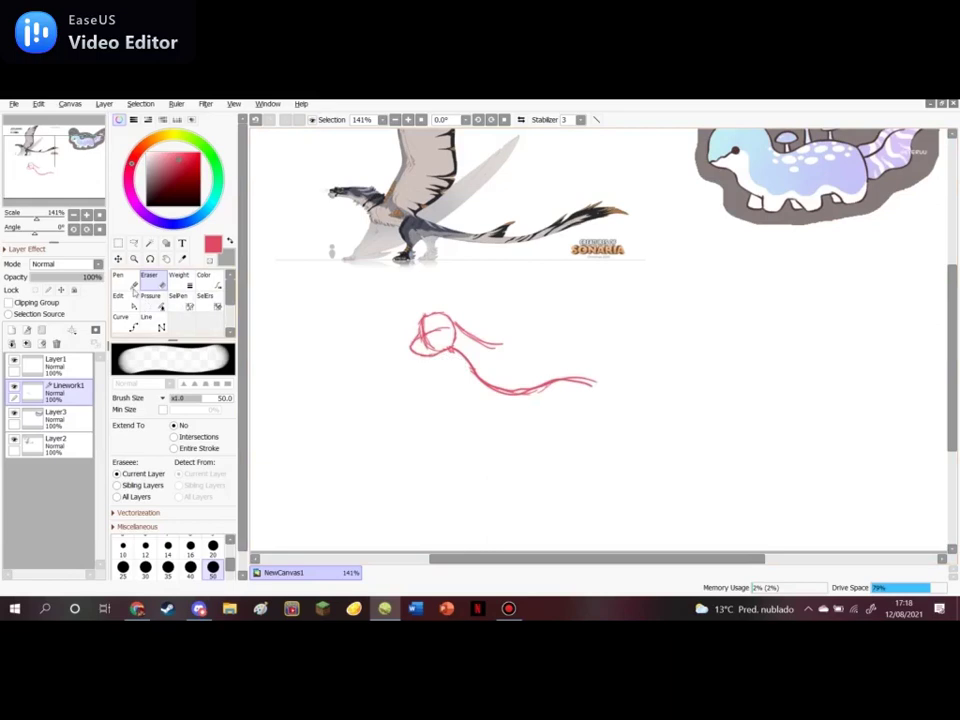
# Sketch the long back line and curl the tail forward beneath the body, closing it in a pointed tip
pyautogui.click(131, 285)
pyautogui.moveTo(452, 325)
pyautogui.mouseDown()
pyautogui.moveTo(637, 357)
pyautogui.moveTo(578, 350)
pyautogui.moveTo(700, 387)
pyautogui.moveTo(690, 383)
pyautogui.moveTo(709, 429)
pyautogui.moveTo(673, 469)
pyautogui.moveTo(645, 477)
pyautogui.moveTo(583, 464)
pyautogui.mouseUp()
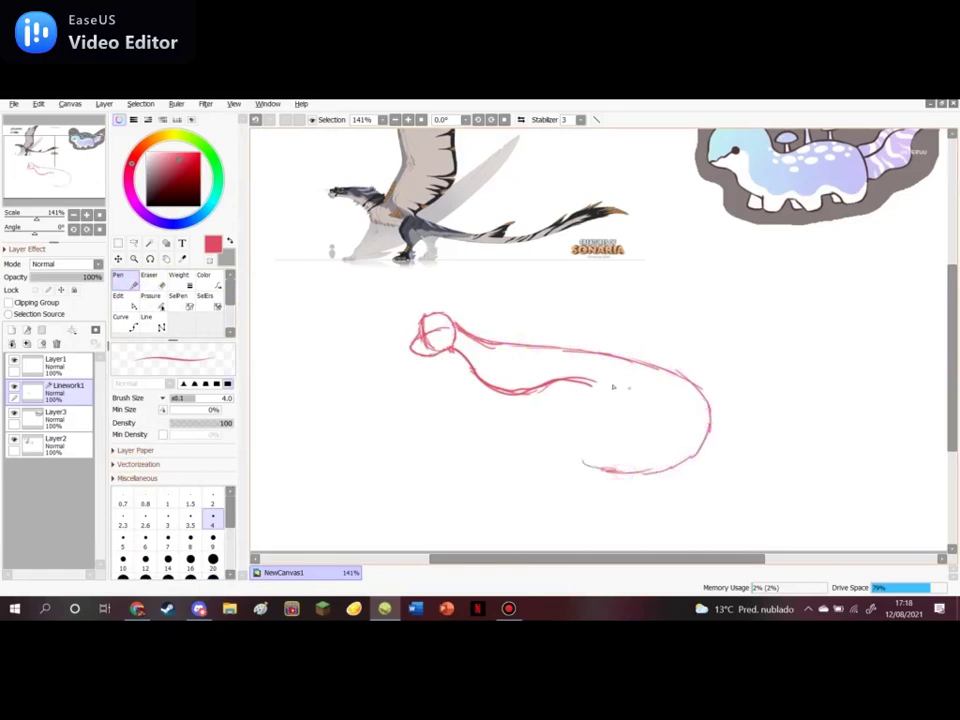
pyautogui.moveTo(570, 383)
pyautogui.mouseDown()
pyautogui.moveTo(639, 398)
pyautogui.moveTo(659, 426)
pyautogui.moveTo(658, 440)
pyautogui.moveTo(632, 450)
pyautogui.moveTo(561, 457)
pyautogui.moveTo(556, 476)
pyautogui.moveTo(586, 455)
pyautogui.mouseUp()
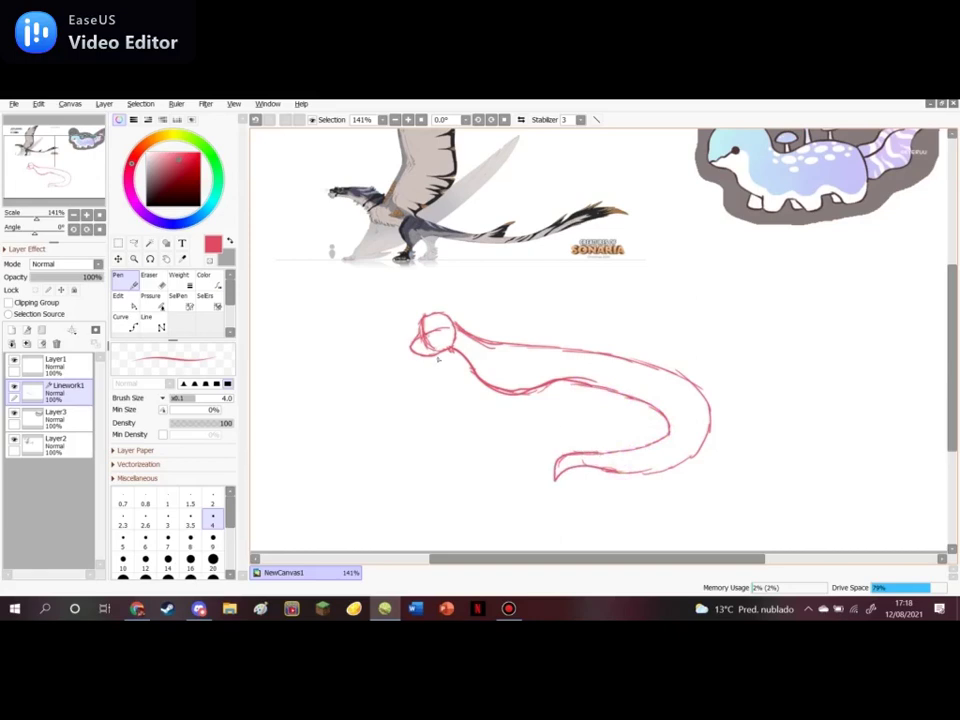
# Add chest fur, facial details and two antennae with oval tips to the creature
pyautogui.moveTo(466, 368); pyautogui.dragTo(503, 401)
pyautogui.moveTo(444, 336)
pyautogui.mouseDown()
pyautogui.moveTo(440, 349)
pyautogui.moveTo(441, 321)
pyautogui.mouseUp()
pyautogui.moveTo(442, 310)
pyautogui.mouseDown()
pyautogui.moveTo(465, 327)
pyautogui.moveTo(493, 298)
pyautogui.moveTo(446, 297)
pyautogui.moveTo(448, 279)
pyautogui.moveTo(500, 299)
pyautogui.mouseUp()
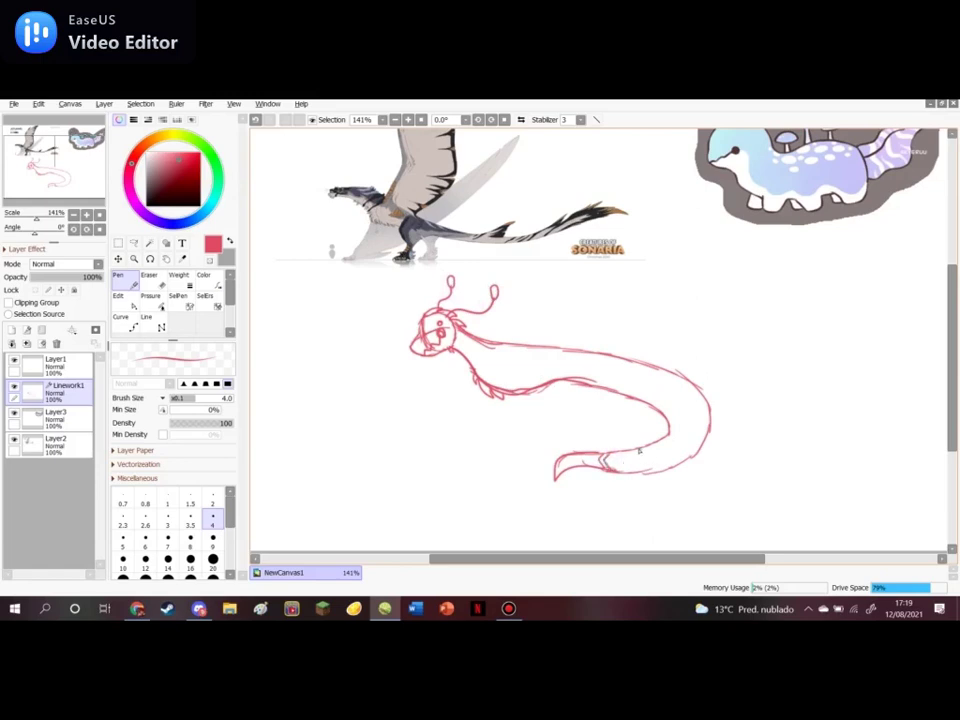
# Draw curved bands across the tail and a striped, jagged fin at the outer bend of the hindquarters
pyautogui.moveTo(646, 449)
pyautogui.mouseDown()
pyautogui.moveTo(656, 469)
pyautogui.moveTo(649, 449)
pyautogui.moveTo(675, 438)
pyautogui.moveTo(691, 457)
pyautogui.mouseUp()
pyautogui.moveTo(579, 453)
pyautogui.mouseDown()
pyautogui.moveTo(559, 453)
pyautogui.moveTo(567, 458)
pyautogui.moveTo(552, 485)
pyautogui.moveTo(562, 461)
pyautogui.mouseUp()
pyautogui.moveTo(696, 387)
pyautogui.mouseDown()
pyautogui.moveTo(750, 440)
pyautogui.moveTo(717, 418)
pyautogui.moveTo(737, 424)
pyautogui.mouseUp()
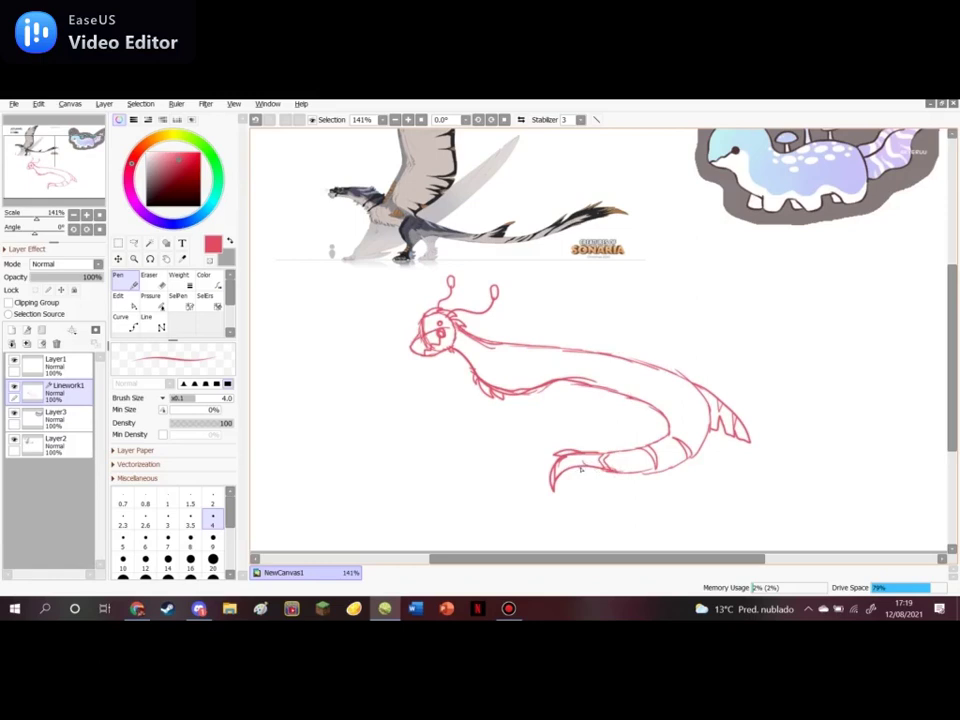
# Rework the tail tip into two curved prongs and add pointed stripes to the rear of the body
pyautogui.moveTo(583, 467); pyautogui.dragTo(564, 497)
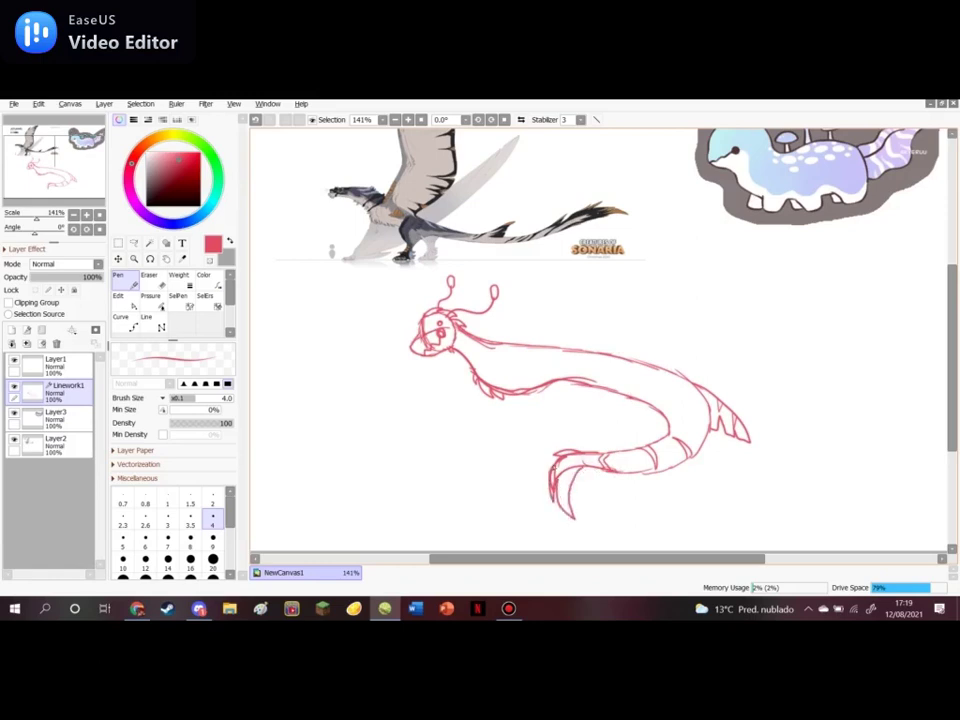
pyautogui.press('e')
pyautogui.moveTo(543, 471)
pyautogui.mouseDown()
pyautogui.moveTo(538, 494)
pyautogui.moveTo(546, 503)
pyautogui.moveTo(556, 482)
pyautogui.moveTo(569, 512)
pyautogui.mouseUp()
pyautogui.click(123, 281)
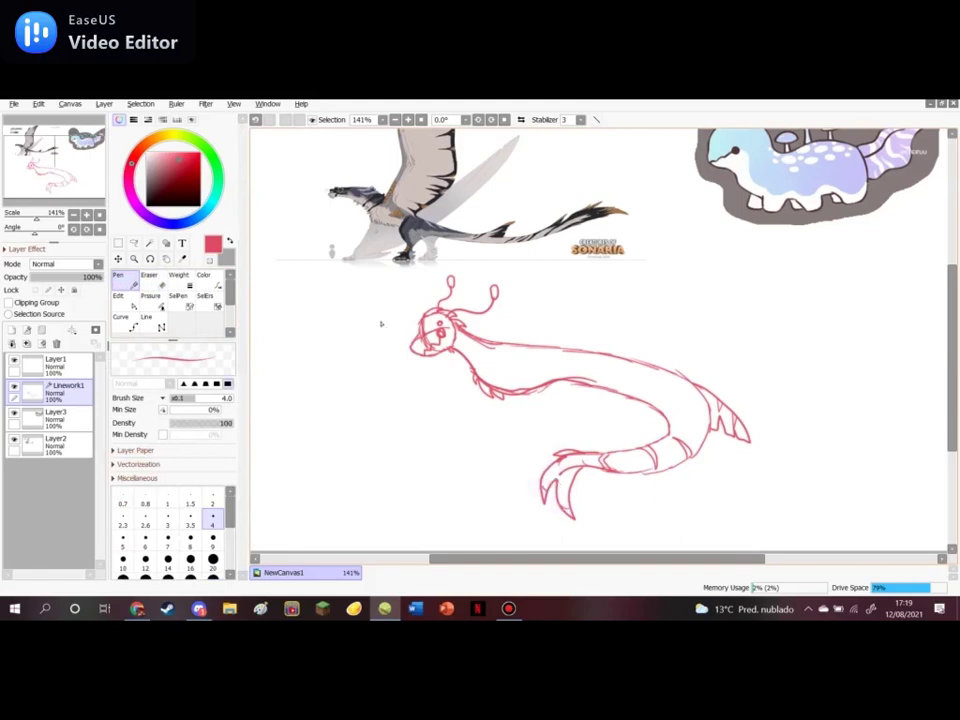
pyautogui.moveTo(682, 379)
pyautogui.mouseDown()
pyautogui.moveTo(684, 415)
pyautogui.moveTo(689, 390)
pyautogui.moveTo(648, 400)
pyautogui.mouseUp()
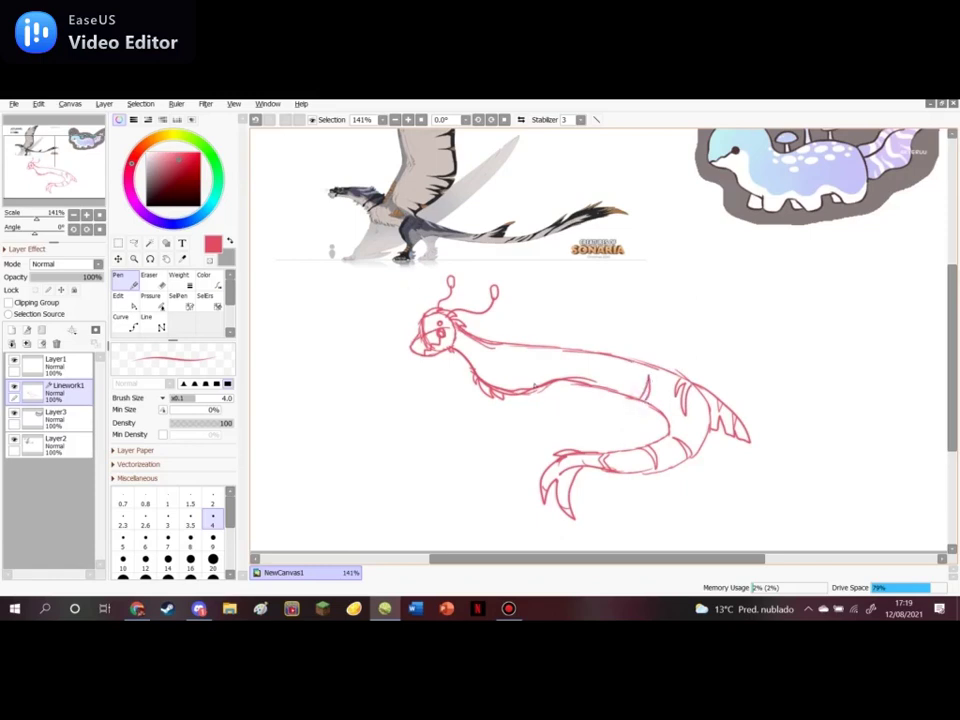
# Sketch a curved leg below the middle of the body, with a jagged fur tuft on its rear edge
pyautogui.moveTo(529, 382); pyautogui.dragTo(535, 409)
pyautogui.click(256, 119)
pyautogui.moveTo(528, 368)
pyautogui.mouseDown()
pyautogui.moveTo(556, 428)
pyautogui.moveTo(537, 453)
pyautogui.moveTo(545, 459)
pyautogui.mouseUp()
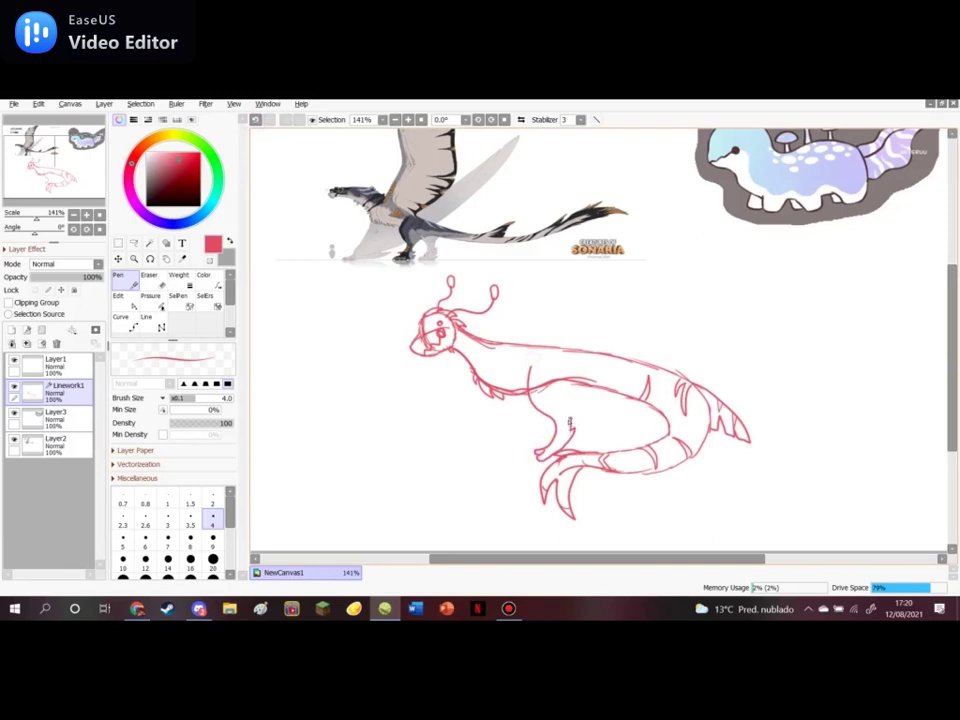
pyautogui.moveTo(551, 376); pyautogui.dragTo(555, 399)
# Add round spots to the upper part of the middle leg and finish its foot with claws
pyautogui.moveTo(530, 368); pyautogui.dragTo(535, 383)
pyautogui.click(256, 120)
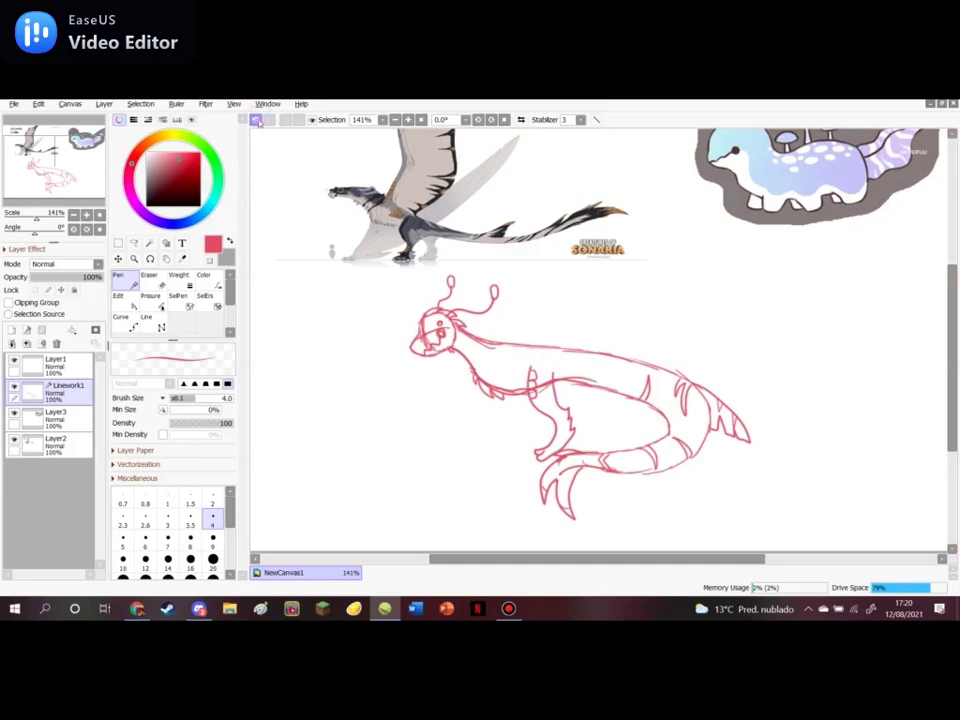
pyautogui.moveTo(531, 376); pyautogui.dragTo(540, 393)
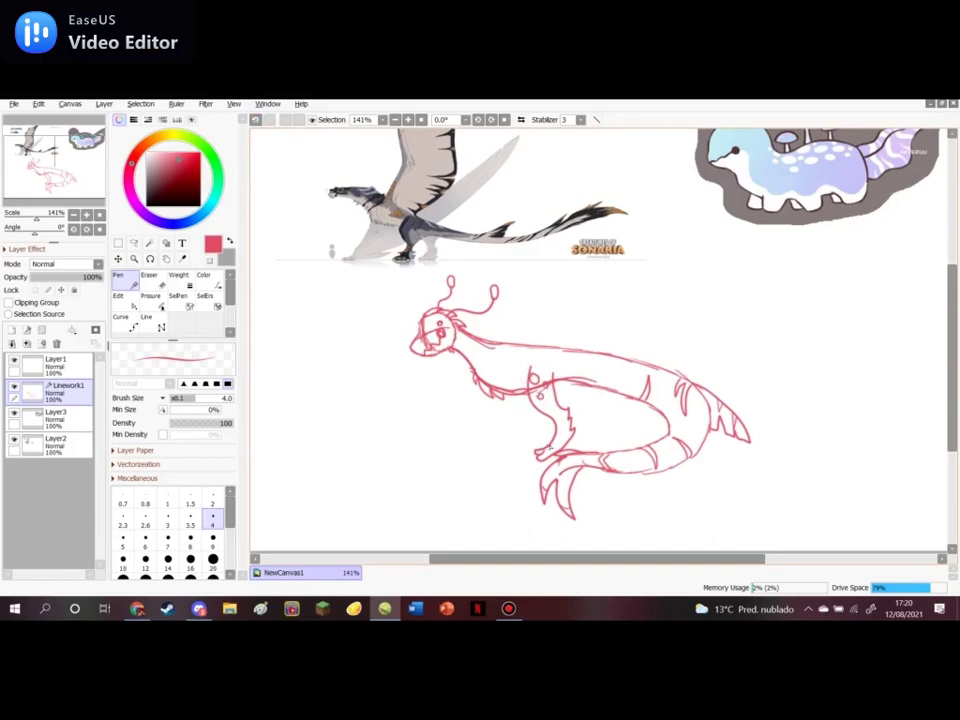
pyautogui.moveTo(545, 443); pyautogui.dragTo(531, 466)
pyautogui.hotkey('ctrl', 'z')
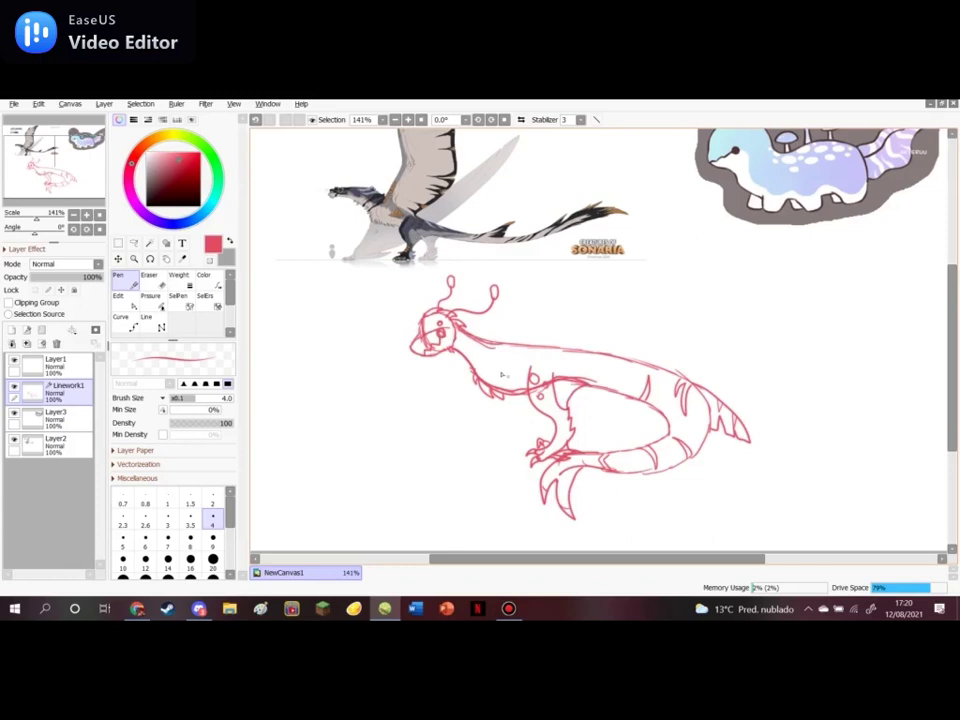
# Sketch a second leg in front of the first, with a clawed foot, rear fur tuft and round spots
pyautogui.moveTo(494, 376)
pyautogui.mouseDown()
pyautogui.moveTo(486, 432)
pyautogui.moveTo(516, 427)
pyautogui.mouseUp()
pyautogui.moveTo(517, 381)
pyautogui.mouseDown()
pyautogui.moveTo(533, 423)
pyautogui.moveTo(503, 445)
pyautogui.moveTo(493, 439)
pyautogui.mouseUp()
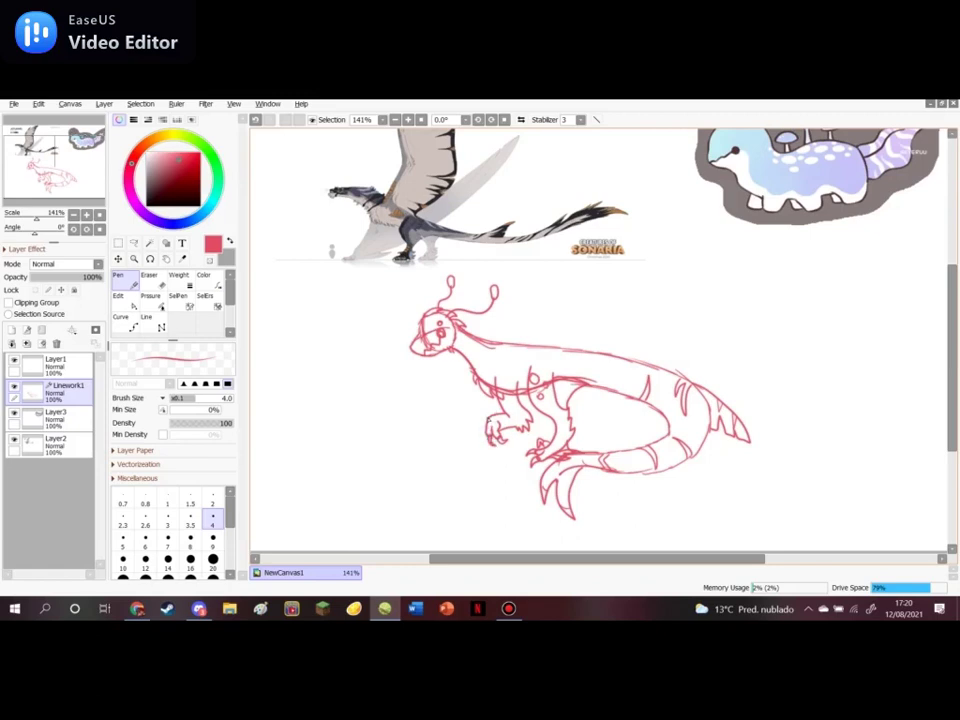
pyautogui.moveTo(492, 415); pyautogui.dragTo(488, 439)
pyautogui.moveTo(498, 393); pyautogui.dragTo(508, 390)
# Add oval spots along the upper back, bands around the neck, and mouth and crest details to the head
pyautogui.moveTo(492, 348); pyautogui.dragTo(535, 345)
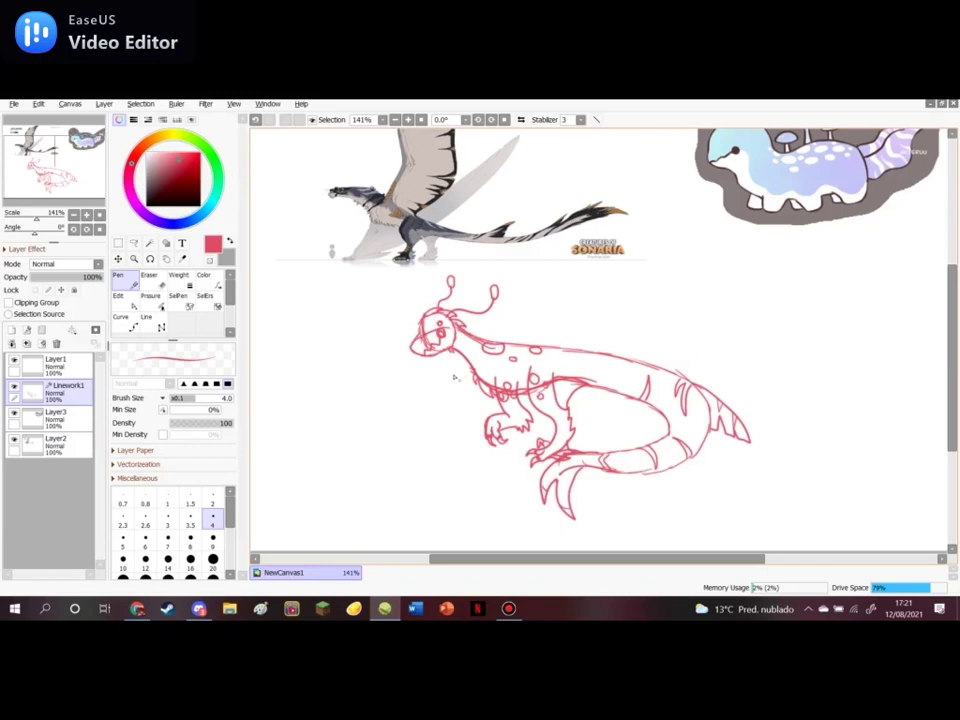
pyautogui.moveTo(429, 350); pyautogui.dragTo(432, 355)
pyautogui.moveTo(413, 334); pyautogui.dragTo(422, 310)
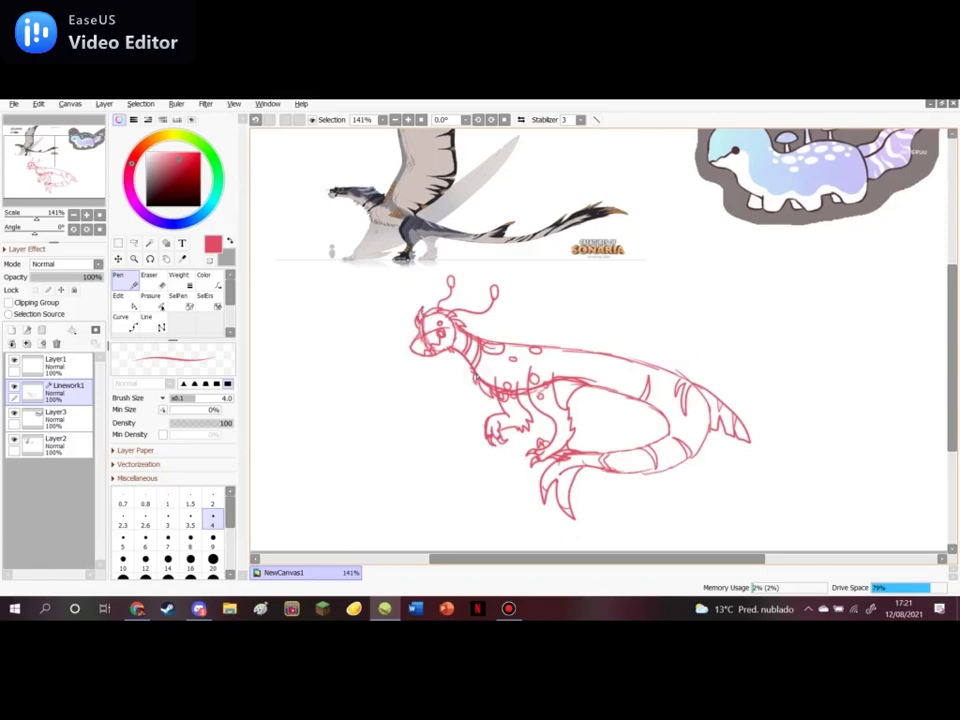
# Sketch a small third leg with a clawed paw at the front of the chest
pyautogui.moveTo(476, 397)
pyautogui.mouseDown()
pyautogui.moveTo(467, 413)
pyautogui.moveTo(484, 395)
pyautogui.mouseUp()
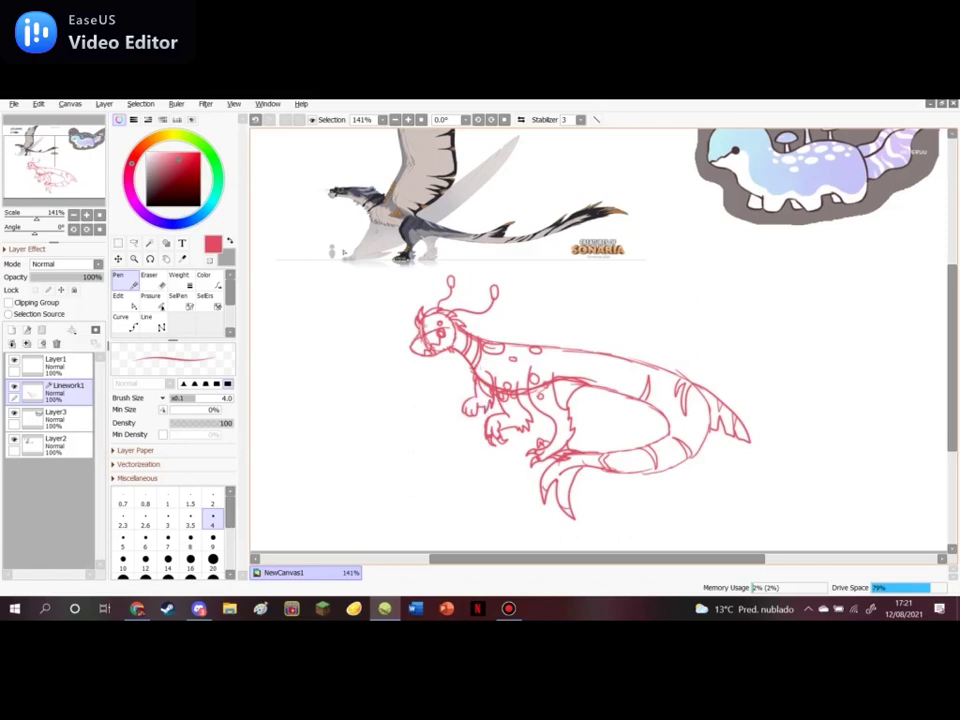
pyautogui.click(256, 121)
pyautogui.moveTo(477, 409); pyautogui.dragTo(489, 404)
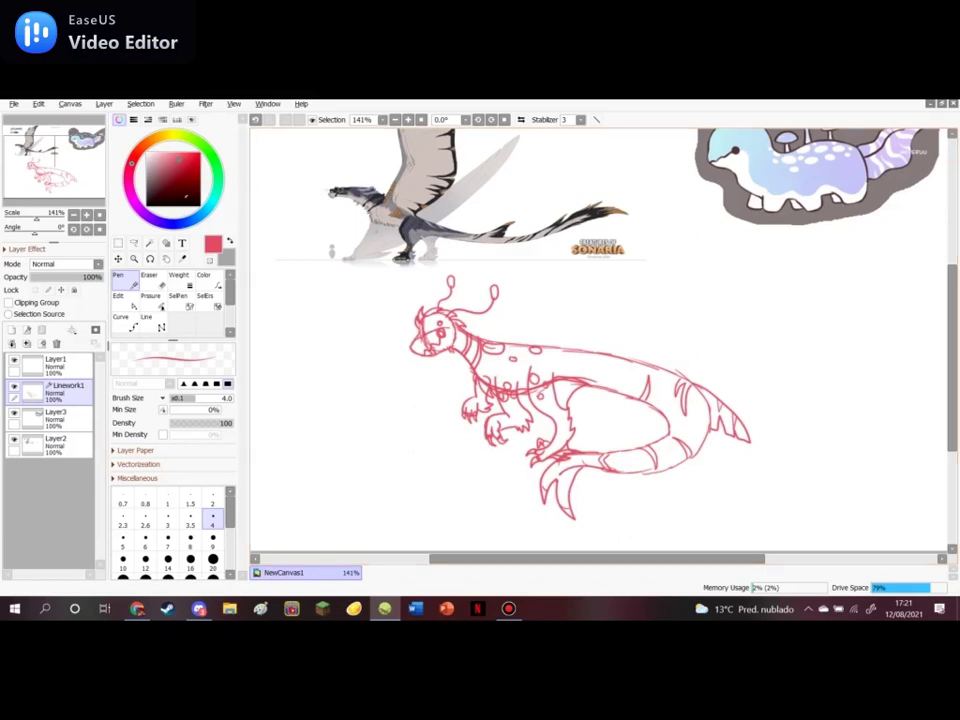
# Outline a long folded wing in green over the creature's back, starting its lower edge at the shoulder
pyautogui.click(208, 151)
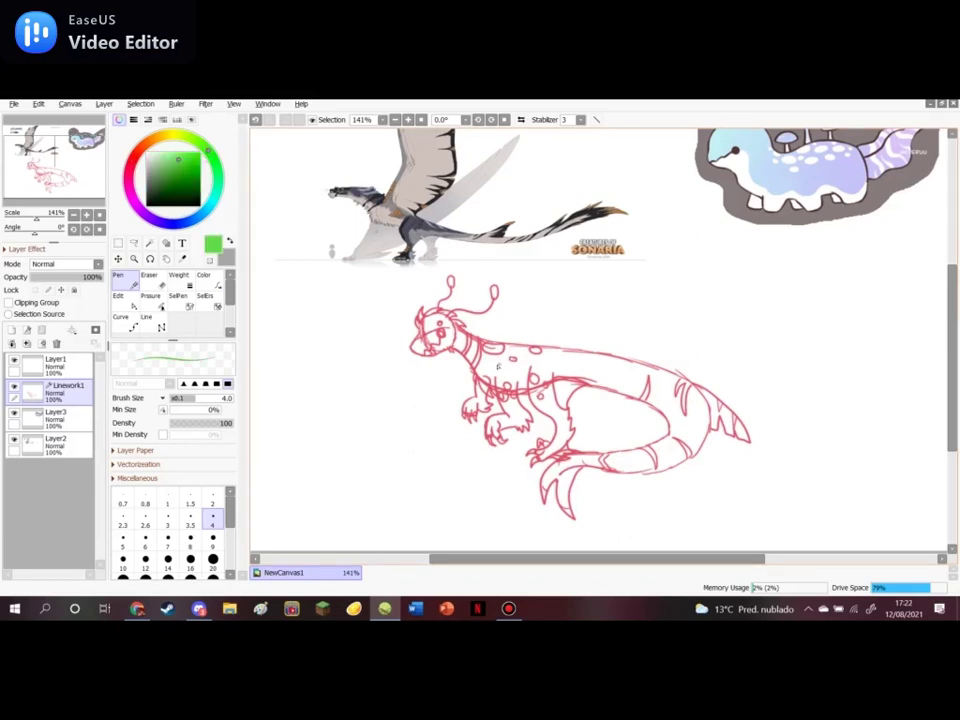
pyautogui.moveTo(493, 364)
pyautogui.mouseDown()
pyautogui.moveTo(530, 326)
pyautogui.moveTo(635, 302)
pyautogui.moveTo(705, 345)
pyautogui.moveTo(731, 390)
pyautogui.mouseUp()
pyautogui.moveTo(684, 345)
pyautogui.mouseDown()
pyautogui.moveTo(602, 306)
pyautogui.moveTo(556, 323)
pyautogui.moveTo(555, 315)
pyautogui.moveTo(527, 336)
pyautogui.mouseUp()
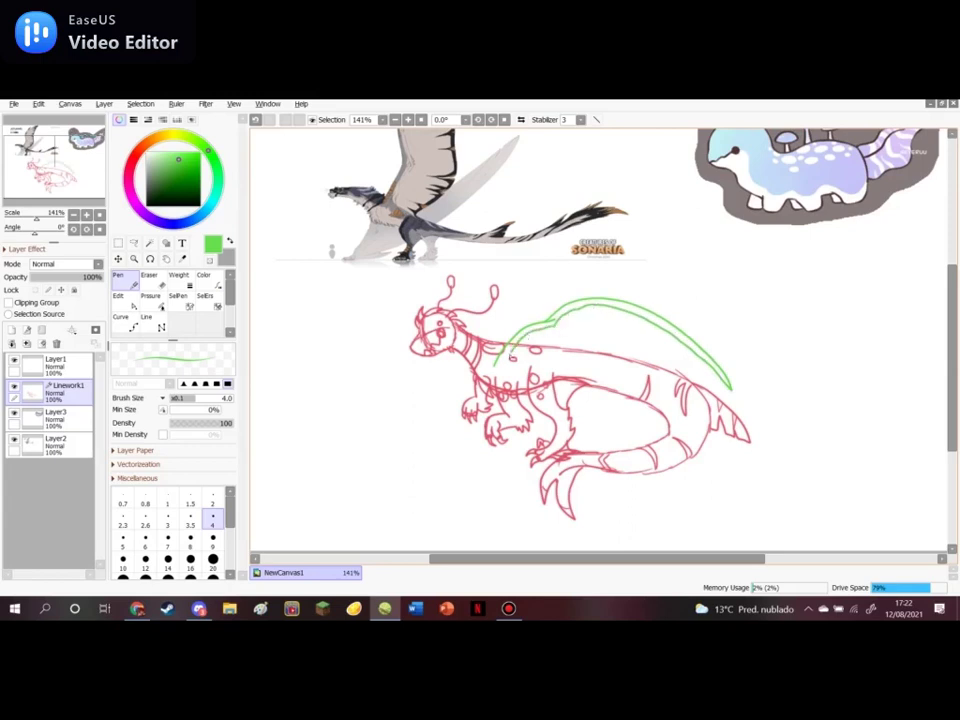
pyautogui.moveTo(507, 364)
pyautogui.mouseDown()
pyautogui.moveTo(562, 368)
pyautogui.moveTo(532, 361)
pyautogui.moveTo(553, 361)
pyautogui.mouseUp()
pyautogui.click(256, 119)
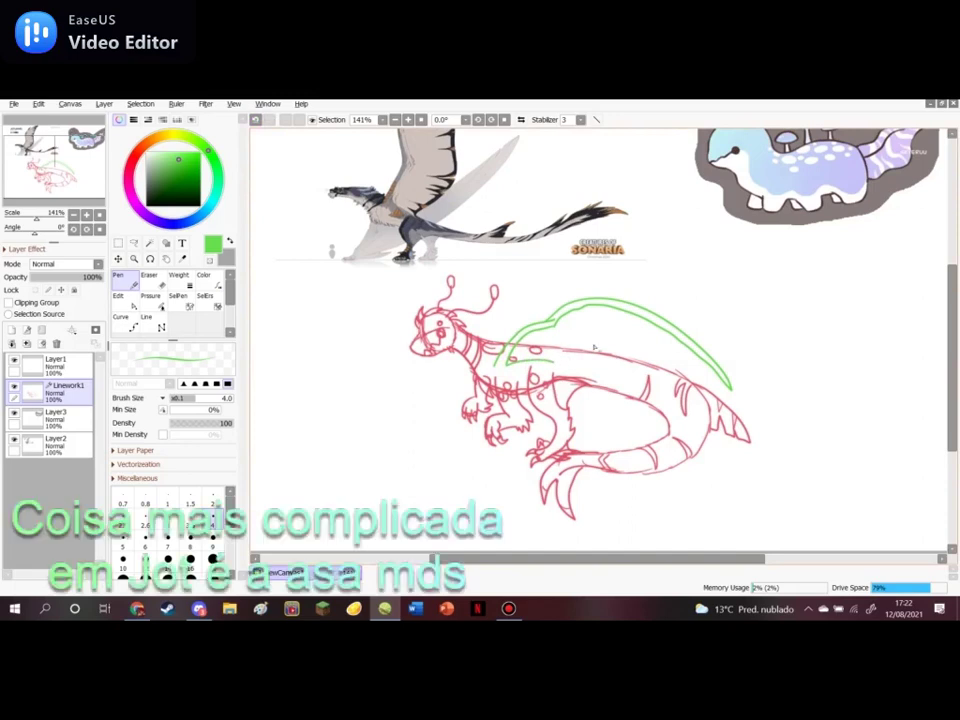
# Complete the wing's lower edge in green with notched, jagged feather ends toward the tip
pyautogui.scroll(-1, 609, 243)
pyautogui.scroll(1, 640, 151)
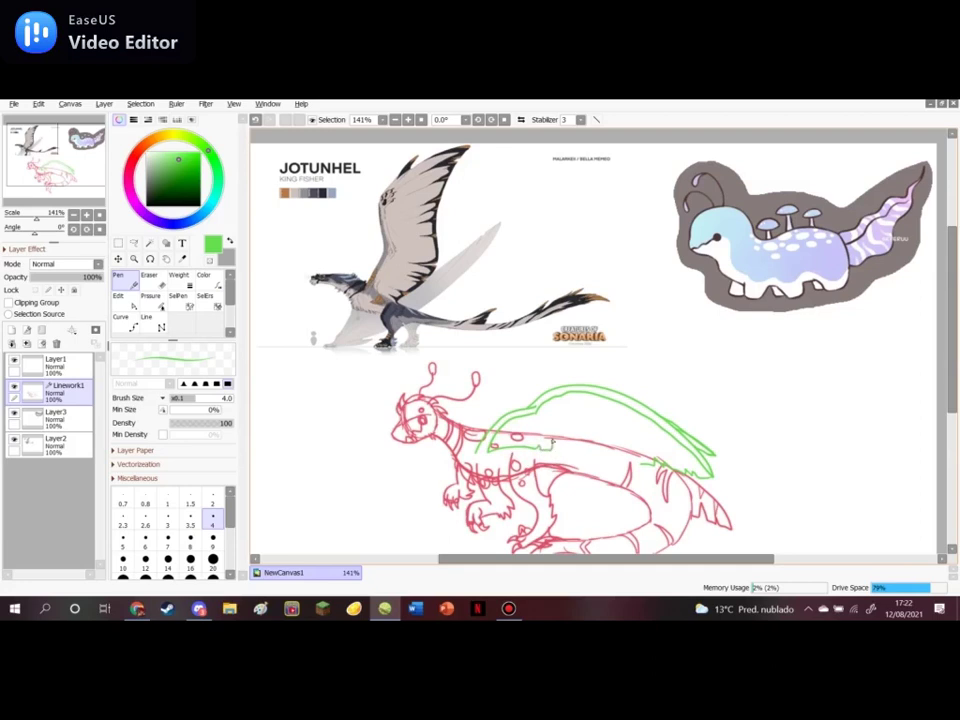
pyautogui.moveTo(563, 448); pyautogui.dragTo(589, 451)
pyautogui.moveTo(616, 457); pyautogui.dragTo(639, 461)
# Add small markings along the wing's upper edge, a spiky flower-like tuft at its peak, and details at the tip
pyautogui.moveTo(574, 388)
pyautogui.mouseDown()
pyautogui.moveTo(600, 383)
pyautogui.moveTo(588, 393)
pyautogui.mouseUp()
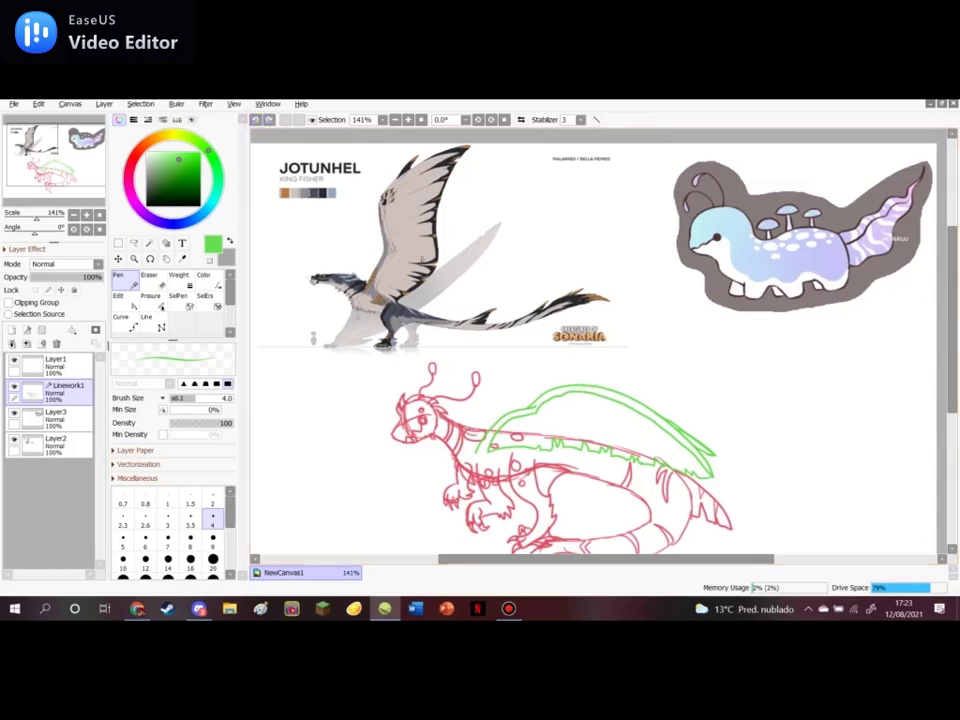
pyautogui.moveTo(588, 387)
pyautogui.mouseDown()
pyautogui.moveTo(608, 389)
pyautogui.moveTo(598, 398)
pyautogui.moveTo(590, 386)
pyautogui.moveTo(600, 395)
pyautogui.moveTo(594, 390)
pyautogui.moveTo(607, 388)
pyautogui.moveTo(584, 371)
pyautogui.moveTo(614, 393)
pyautogui.mouseUp()
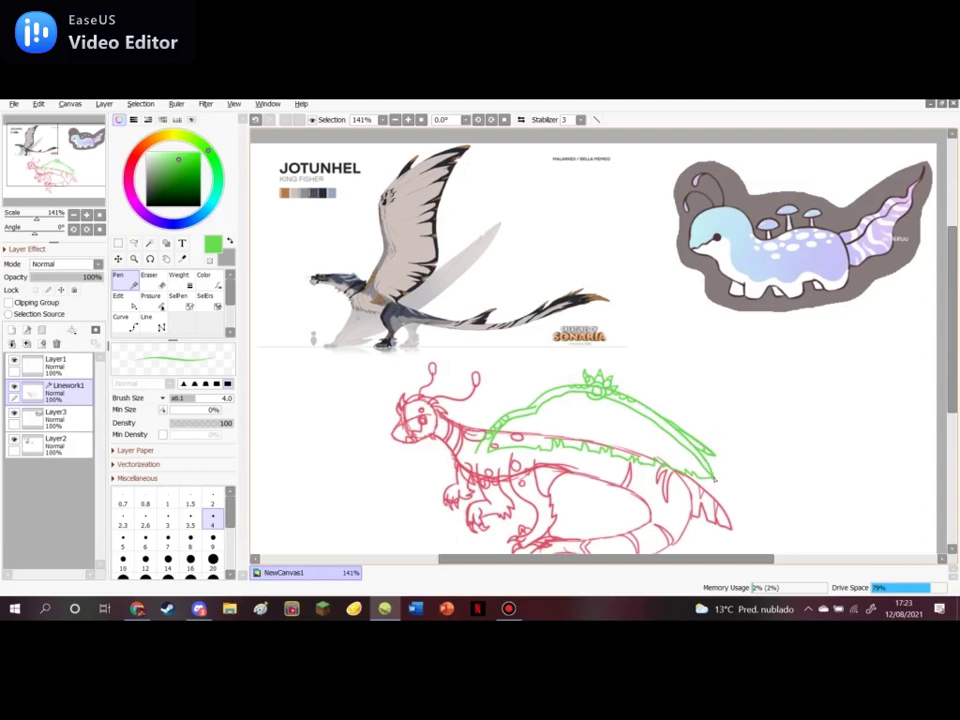
pyautogui.moveTo(703, 462); pyautogui.dragTo(712, 476)
# Draw spotted mushrooms in purple on the creature's back beside the base of the wing
pyautogui.scroll(-1, 443, 296)
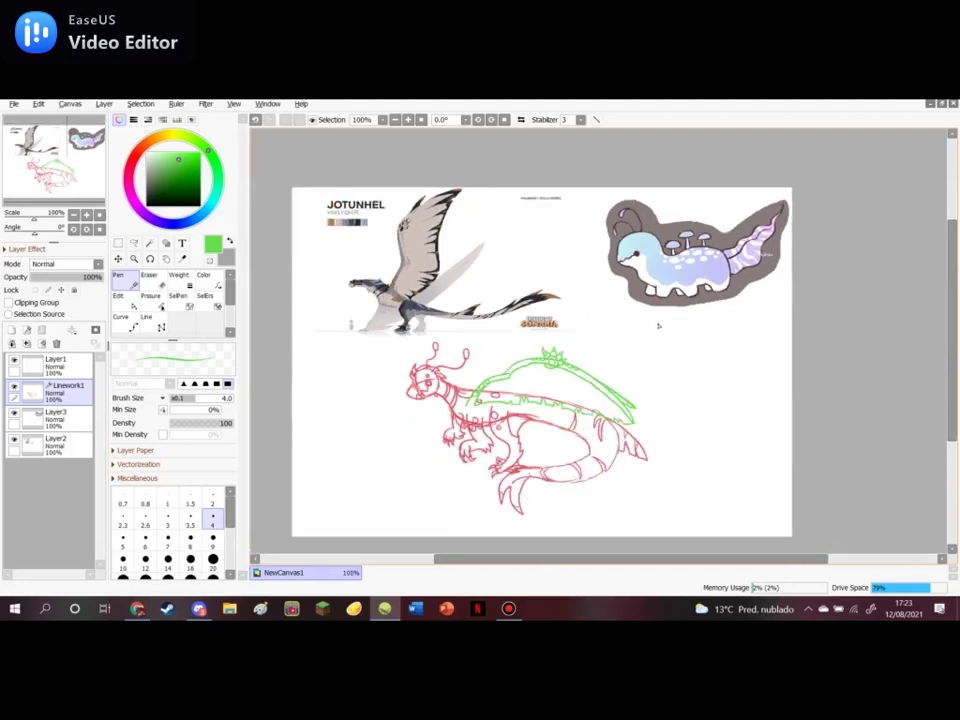
pyautogui.scroll(3, 609, 372)
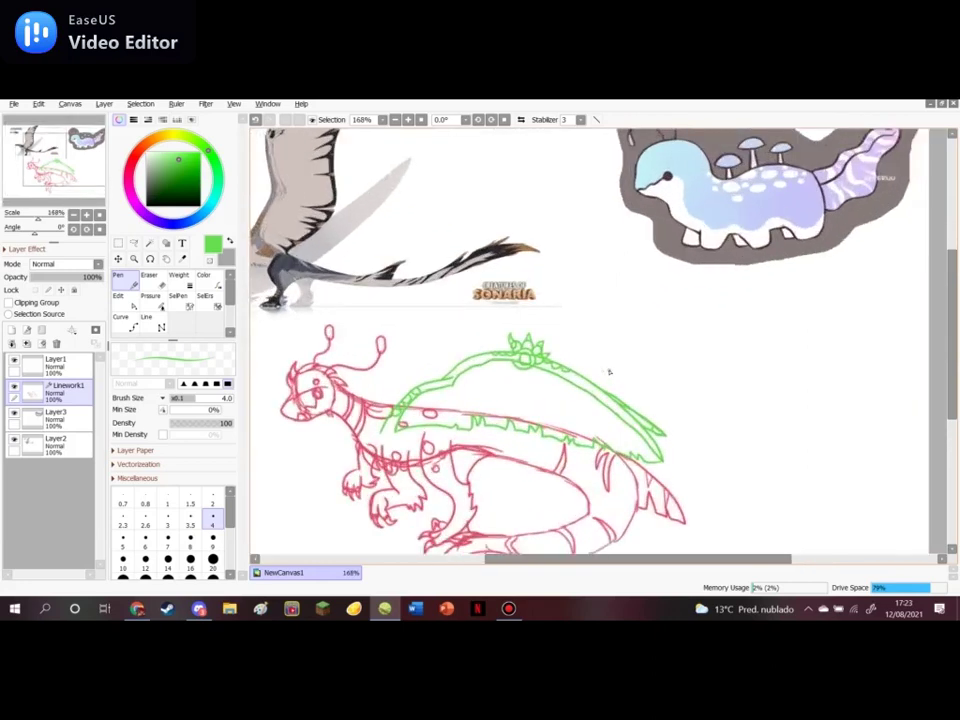
pyautogui.click(143, 210)
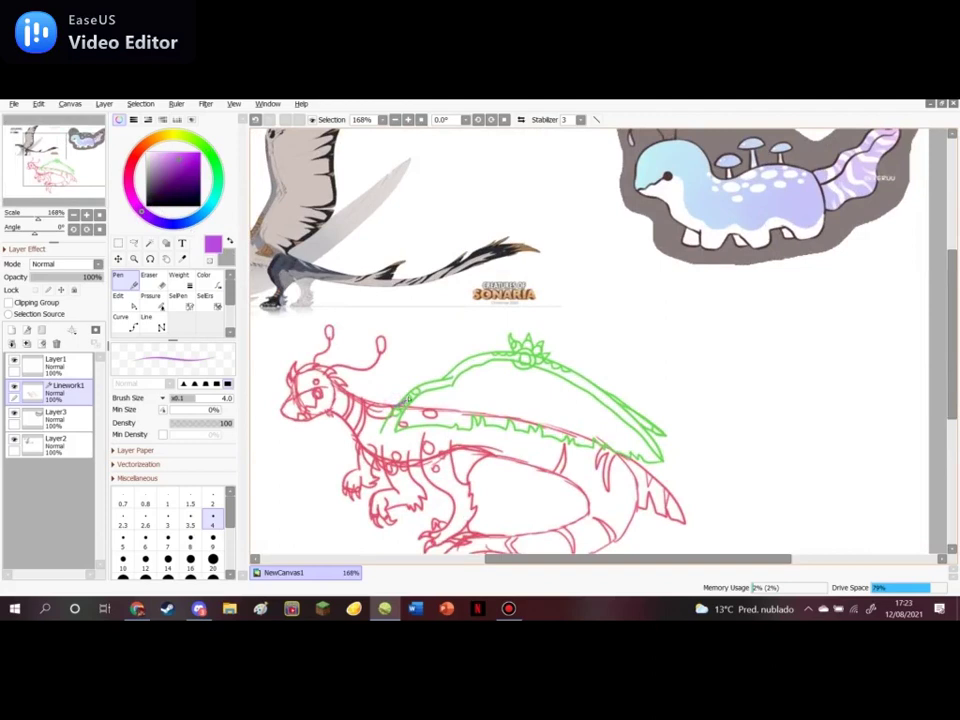
pyautogui.moveTo(400, 396)
pyautogui.mouseDown()
pyautogui.moveTo(418, 397)
pyautogui.moveTo(411, 387)
pyautogui.moveTo(424, 397)
pyautogui.mouseUp()
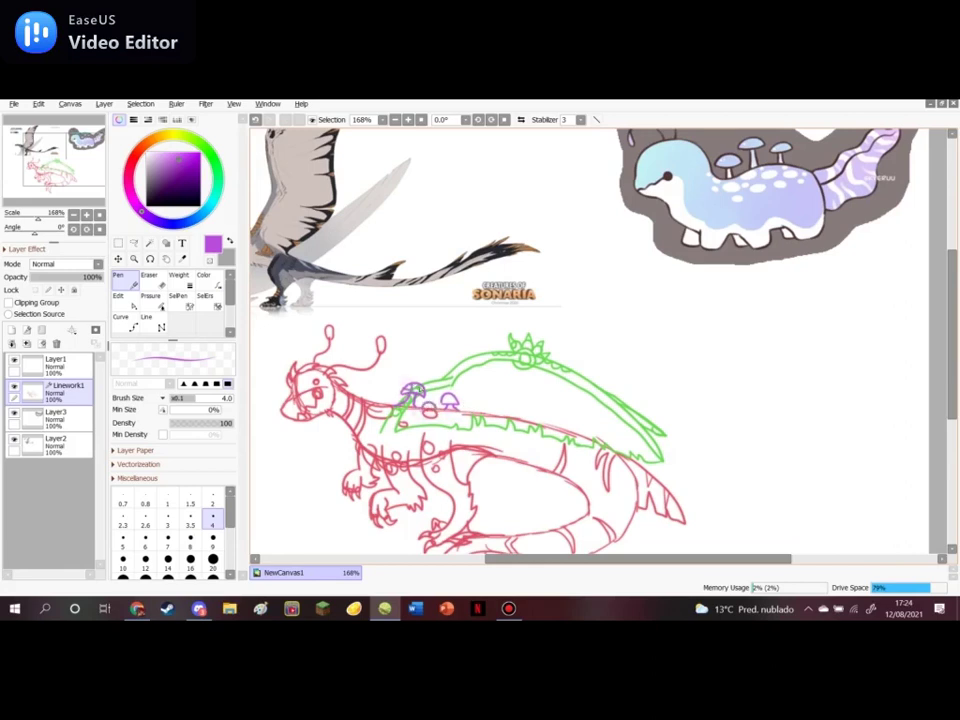
pyautogui.moveTo(448, 396); pyautogui.dragTo(444, 402)
pyautogui.scroll(-1, 488, 377)
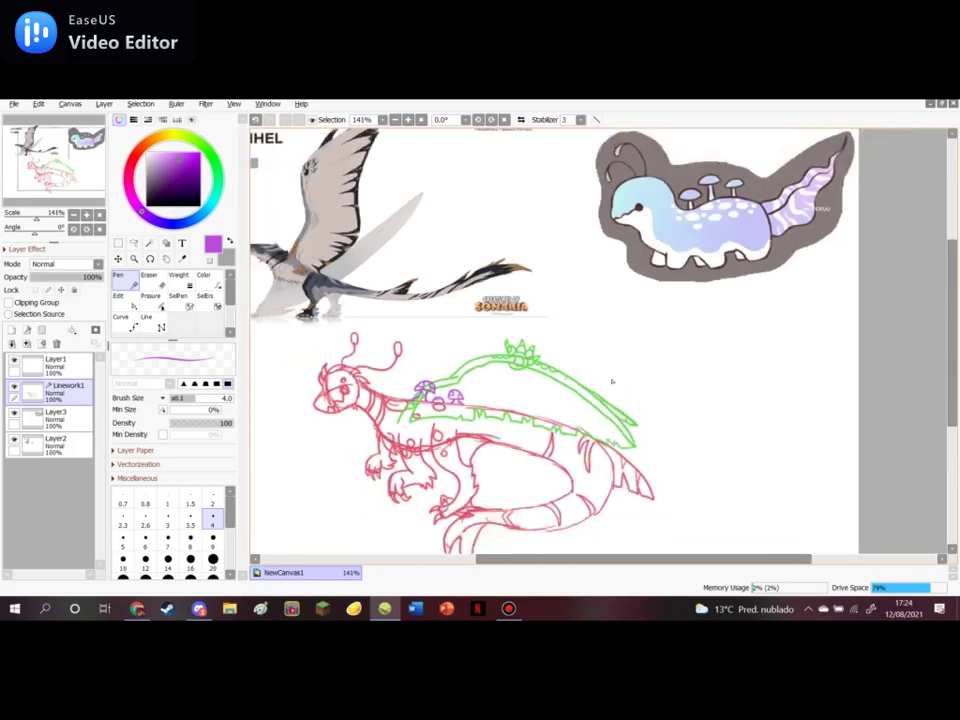
pyautogui.scroll(-1, 440, 409)
pyautogui.scroll(1, 366, 502)
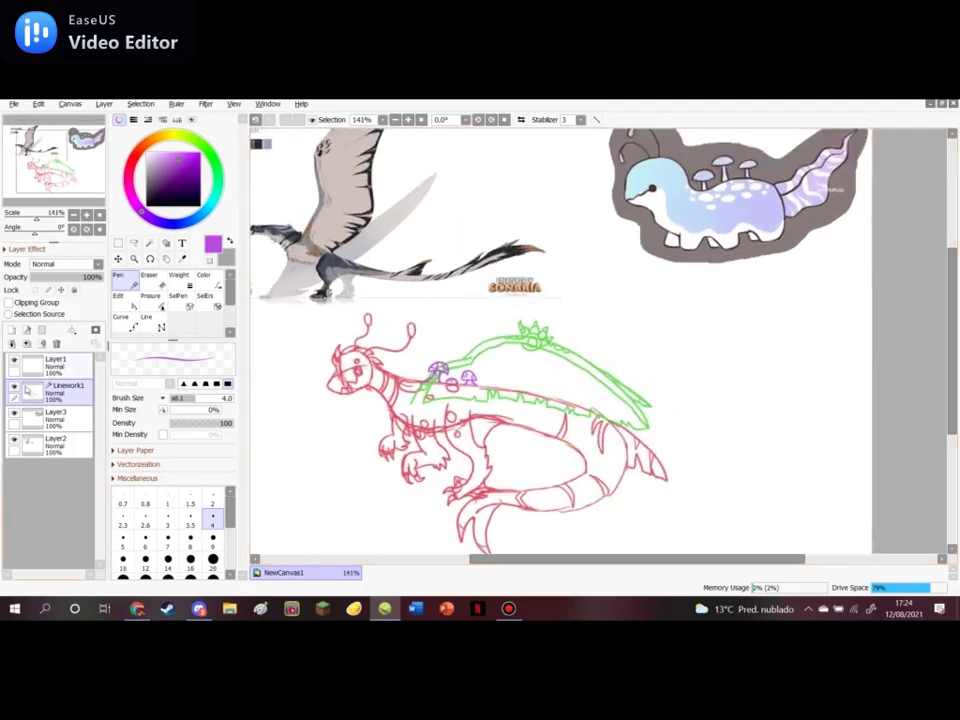
# On Layer1, ink the head's jagged fur, snout, zigzag mouth and eyes in black over the red sketch with the size 4 Pencil
pyautogui.click(64, 359)
pyautogui.moveTo(165, 183); pyautogui.dragTo(145, 208)
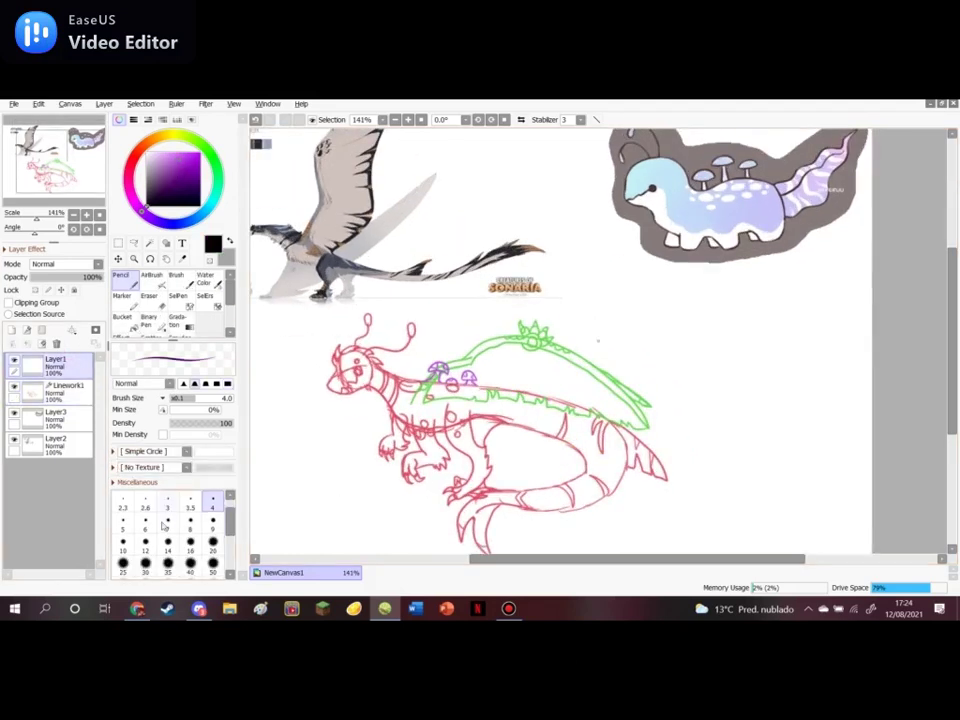
pyautogui.scroll(3, 315, 369)
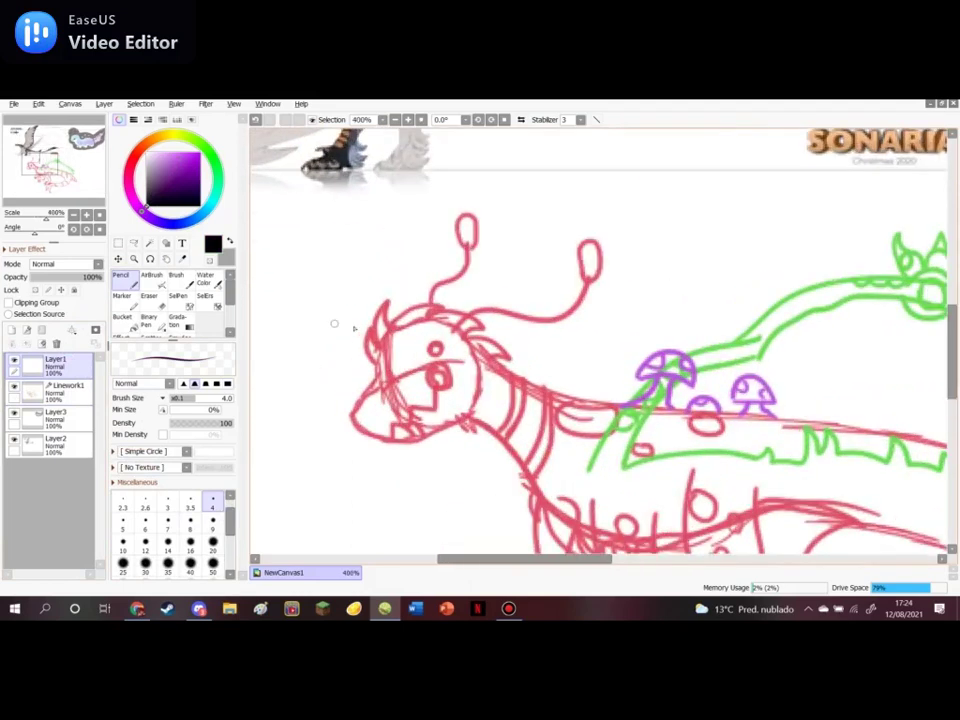
pyautogui.moveTo(377, 367)
pyautogui.mouseDown()
pyautogui.moveTo(365, 348)
pyautogui.moveTo(368, 325)
pyautogui.moveTo(377, 343)
pyautogui.moveTo(390, 302)
pyautogui.moveTo(402, 312)
pyautogui.moveTo(425, 302)
pyautogui.moveTo(470, 322)
pyautogui.moveTo(512, 358)
pyautogui.moveTo(492, 345)
pyautogui.mouseUp()
pyautogui.moveTo(372, 355)
pyautogui.mouseDown()
pyautogui.moveTo(351, 410)
pyautogui.moveTo(356, 426)
pyautogui.moveTo(394, 439)
pyautogui.moveTo(396, 425)
pyautogui.moveTo(416, 422)
pyautogui.moveTo(422, 404)
pyautogui.moveTo(413, 404)
pyautogui.moveTo(438, 407)
pyautogui.moveTo(446, 370)
pyautogui.moveTo(446, 390)
pyautogui.moveTo(434, 382)
pyautogui.moveTo(448, 388)
pyautogui.moveTo(430, 374)
pyautogui.moveTo(444, 375)
pyautogui.moveTo(436, 347)
pyautogui.mouseUp()
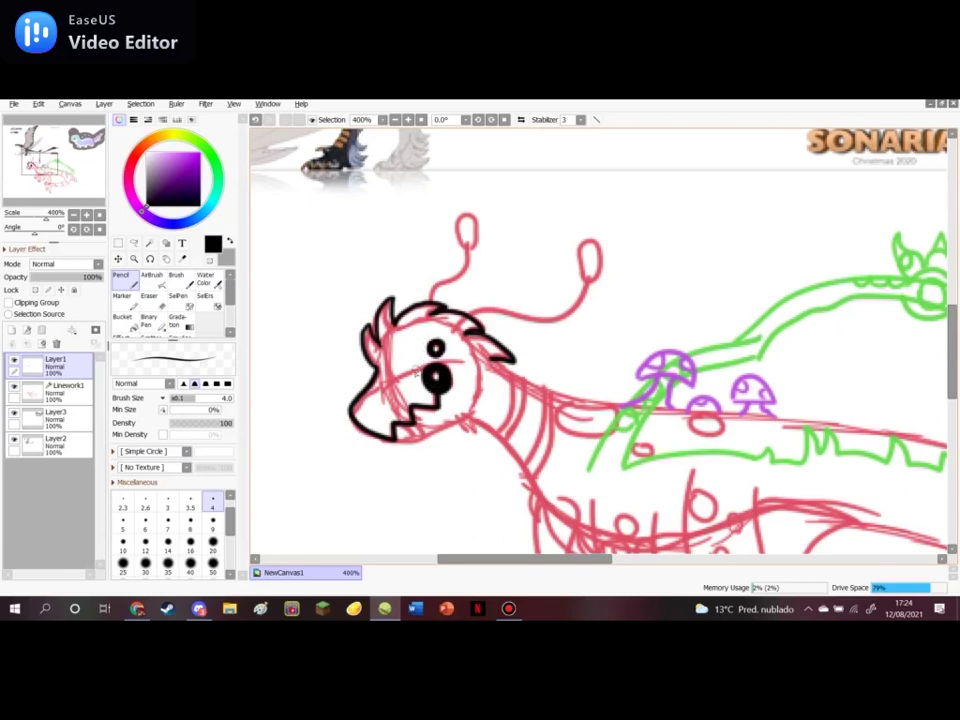
# Ink the creature's jaw and cheek in black, undoing the stray marks behind the head and adding a short mark at the cheek
pyautogui.moveTo(405, 437)
pyautogui.mouseDown()
pyautogui.moveTo(457, 421)
pyautogui.moveTo(483, 388)
pyautogui.moveTo(497, 382)
pyautogui.moveTo(494, 395)
pyautogui.moveTo(502, 394)
pyautogui.mouseUp()
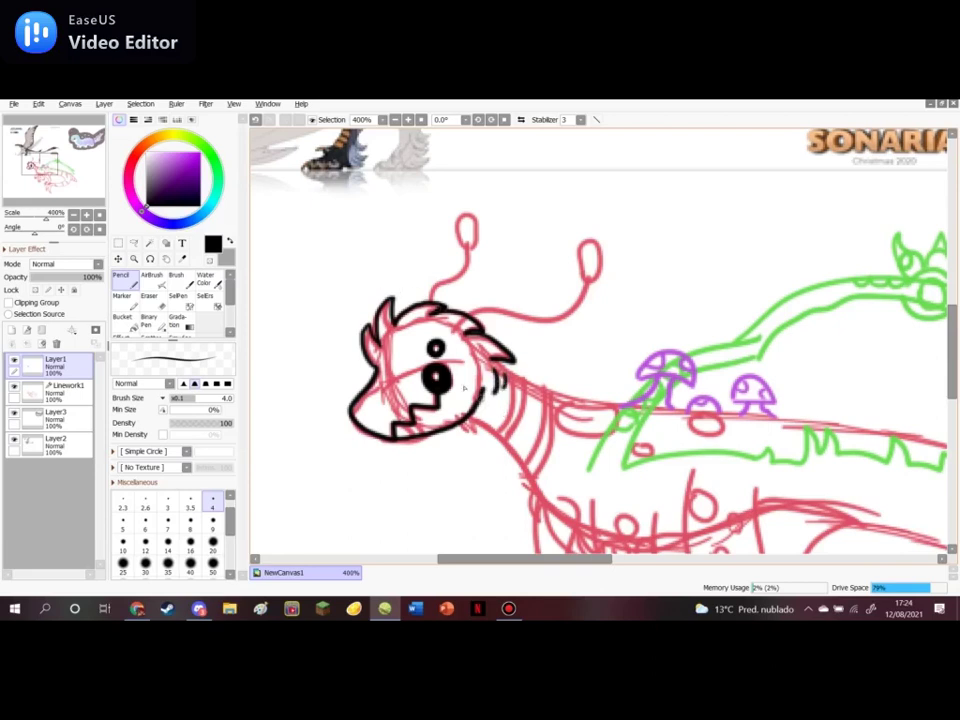
pyautogui.click(255, 120)
pyautogui.click(255, 120)
pyautogui.click(255, 120)
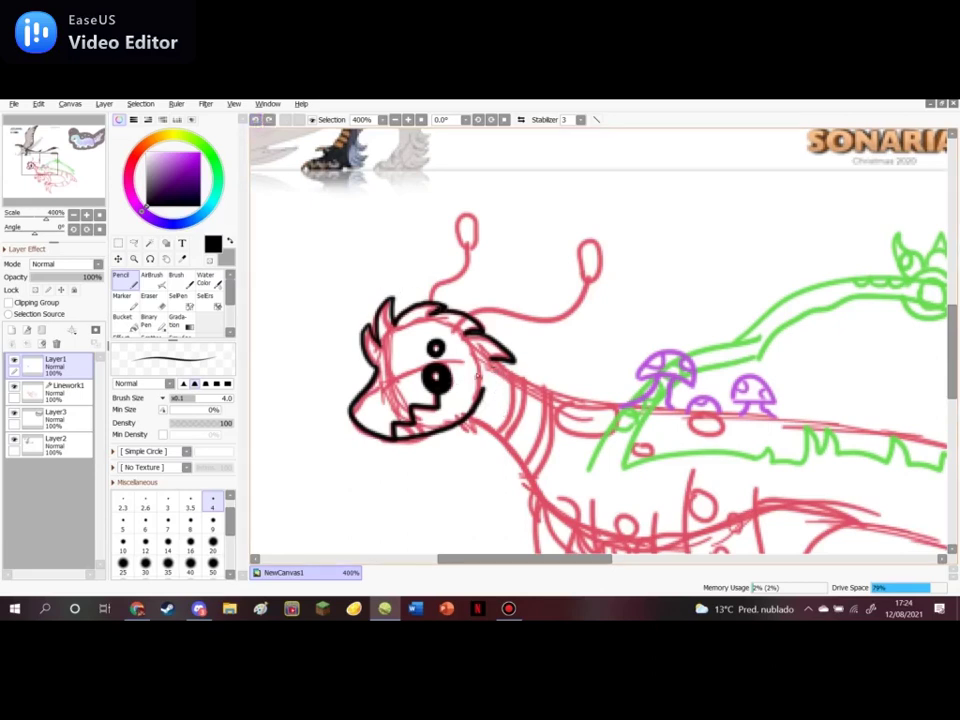
pyautogui.moveTo(475, 376); pyautogui.dragTo(483, 377)
# Ink the throat line and the foremost front leg with its furry elbow and clawed paw in black
pyautogui.scroll(-1, 361, 357)
pyautogui.scroll(-3, 373, 350)
pyautogui.scroll(1, 611, 416)
pyautogui.scroll(-2, 652, 413)
pyautogui.scroll(2, 690, 450)
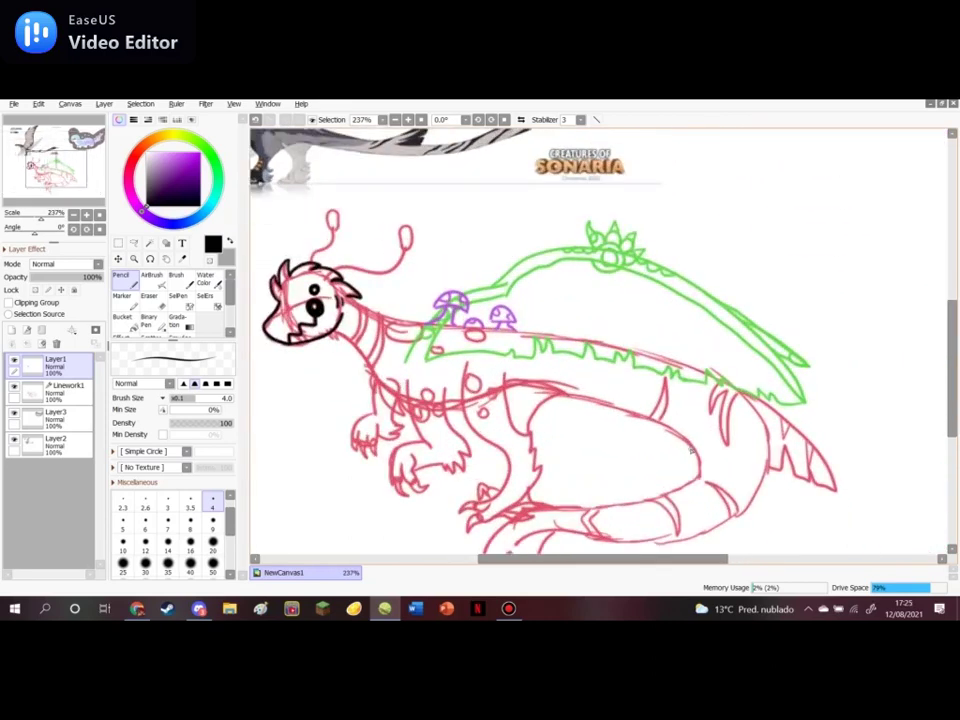
pyautogui.moveTo(347, 340)
pyautogui.mouseDown()
pyautogui.moveTo(375, 410)
pyautogui.moveTo(397, 406)
pyautogui.moveTo(388, 431)
pyautogui.moveTo(366, 410)
pyautogui.moveTo(346, 430)
pyautogui.moveTo(353, 438)
pyautogui.moveTo(374, 428)
pyautogui.moveTo(371, 412)
pyautogui.mouseUp()
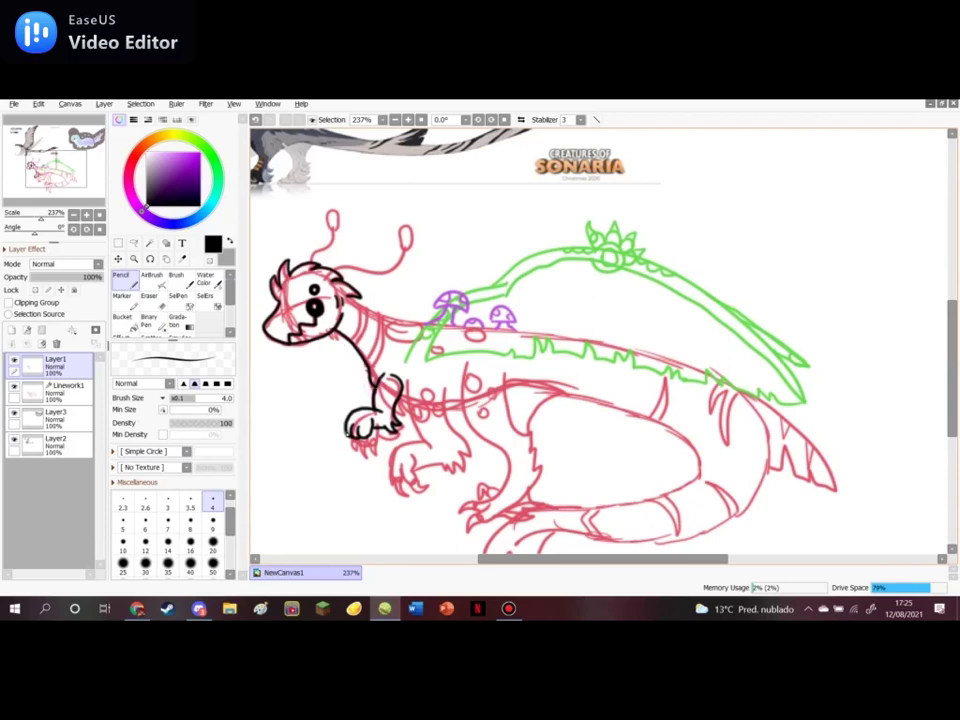
pyautogui.moveTo(349, 437)
pyautogui.mouseDown()
pyautogui.moveTo(356, 447)
pyautogui.moveTo(366, 437)
pyautogui.mouseUp()
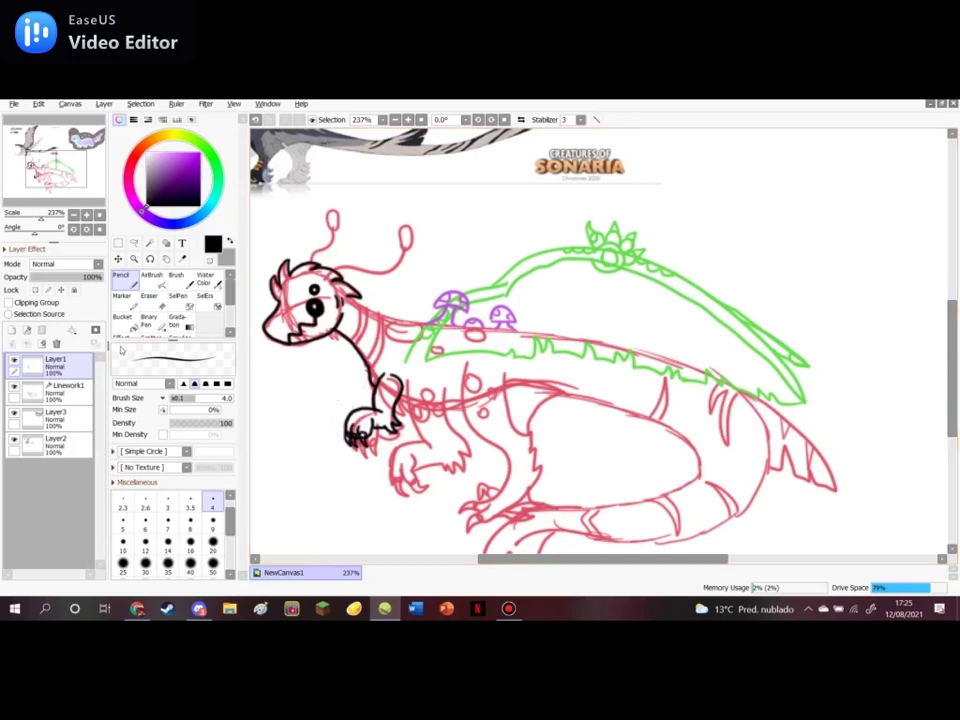
# Clean up the claws of the foremost paw with the Eraser at size 2, then return to the Pencil
pyautogui.click(148, 296)
pyautogui.scroll(3, 232, 512)
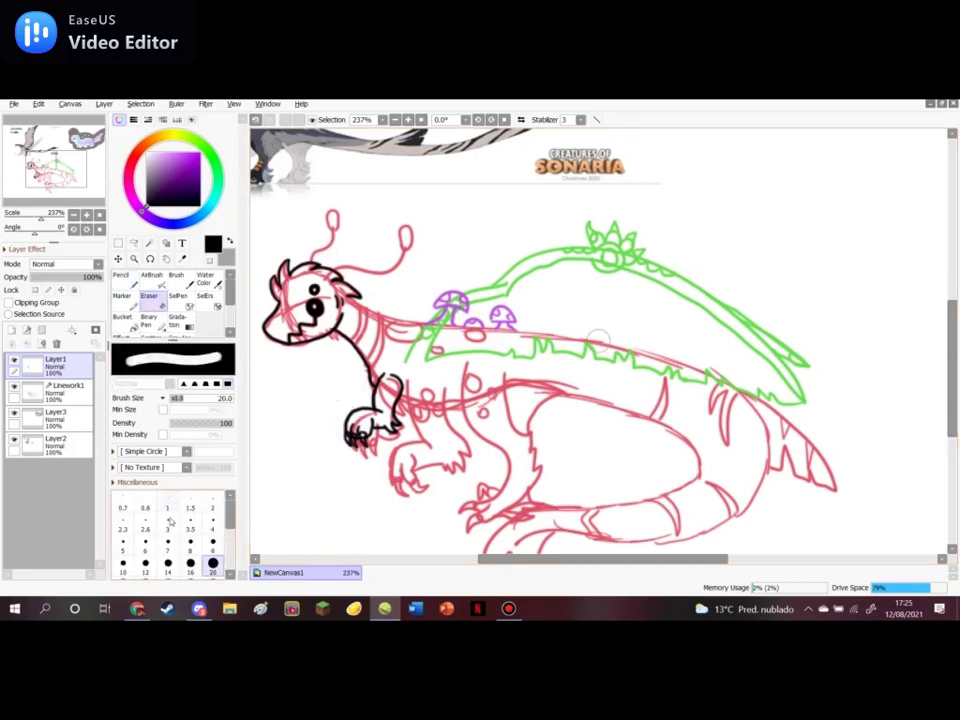
pyautogui.click(167, 520)
pyautogui.scroll(6, 347, 455)
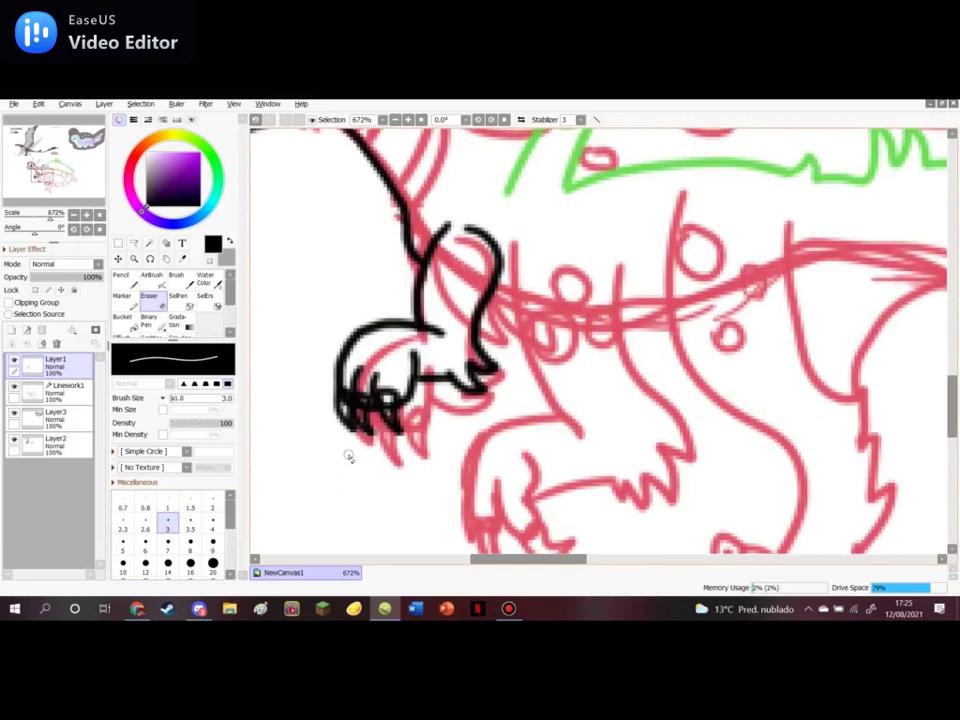
pyautogui.click(213, 503)
pyautogui.moveTo(392, 416)
pyautogui.mouseDown()
pyautogui.moveTo(387, 402)
pyautogui.moveTo(360, 405)
pyautogui.mouseUp()
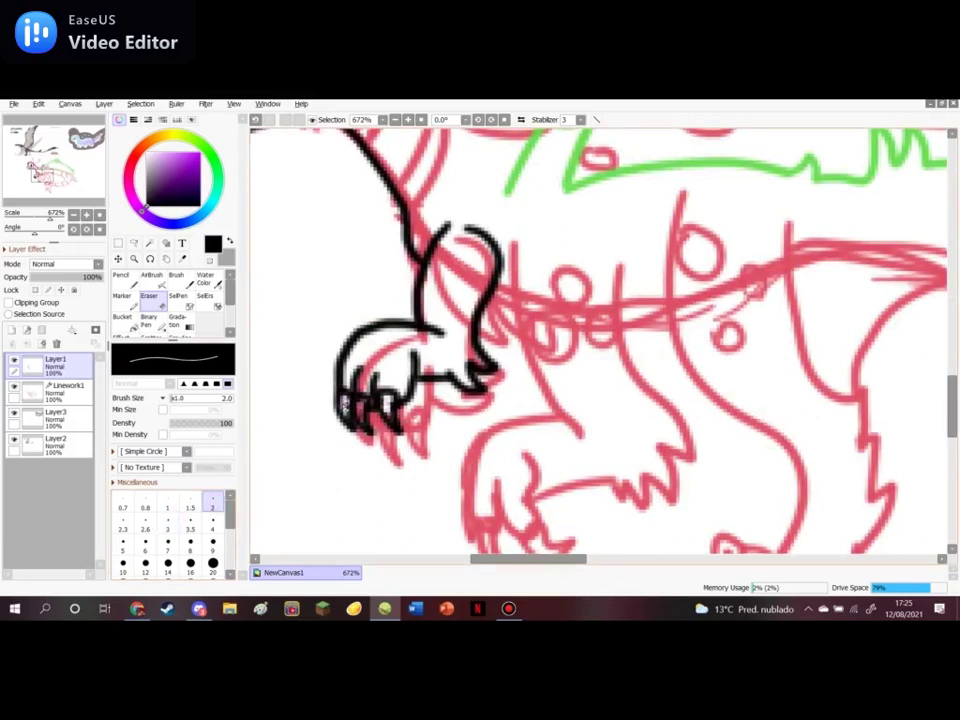
pyautogui.press('n')
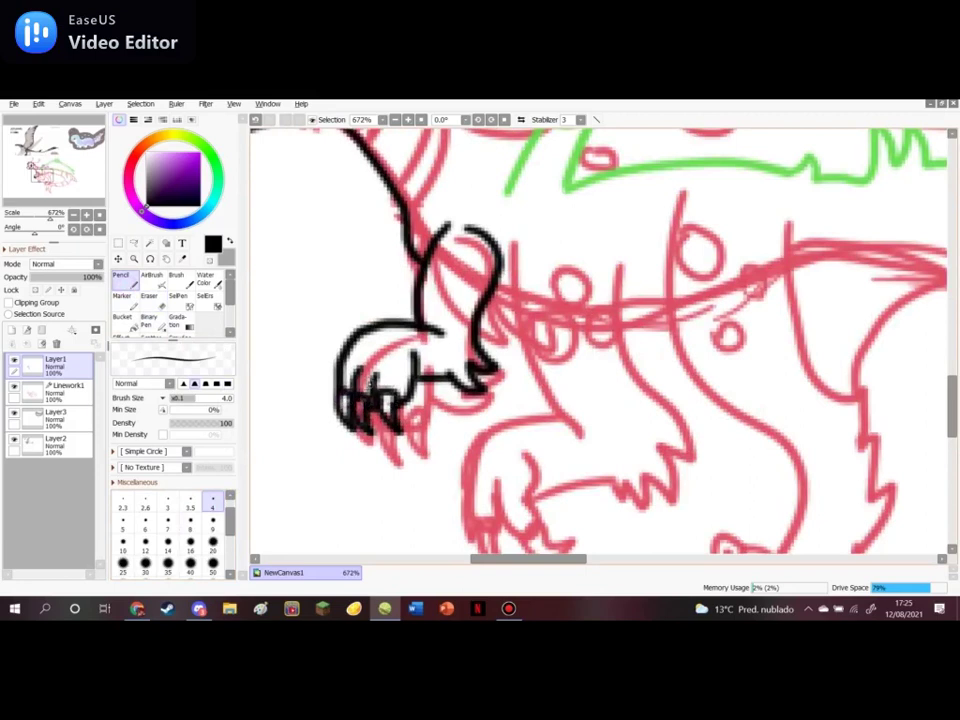
# Ink the second front leg with its round spots, furry elbow and clawed paw, tidying the claws with the Eraser
pyautogui.scroll(-3, 337, 431)
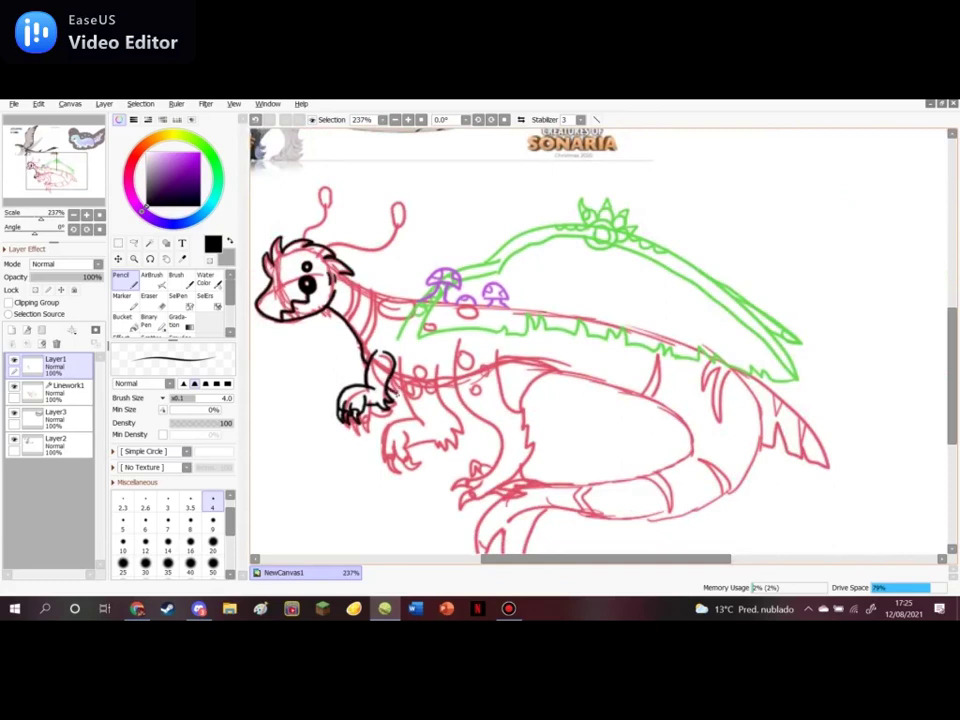
pyautogui.moveTo(406, 354)
pyautogui.mouseDown()
pyautogui.moveTo(404, 400)
pyautogui.moveTo(422, 424)
pyautogui.mouseUp()
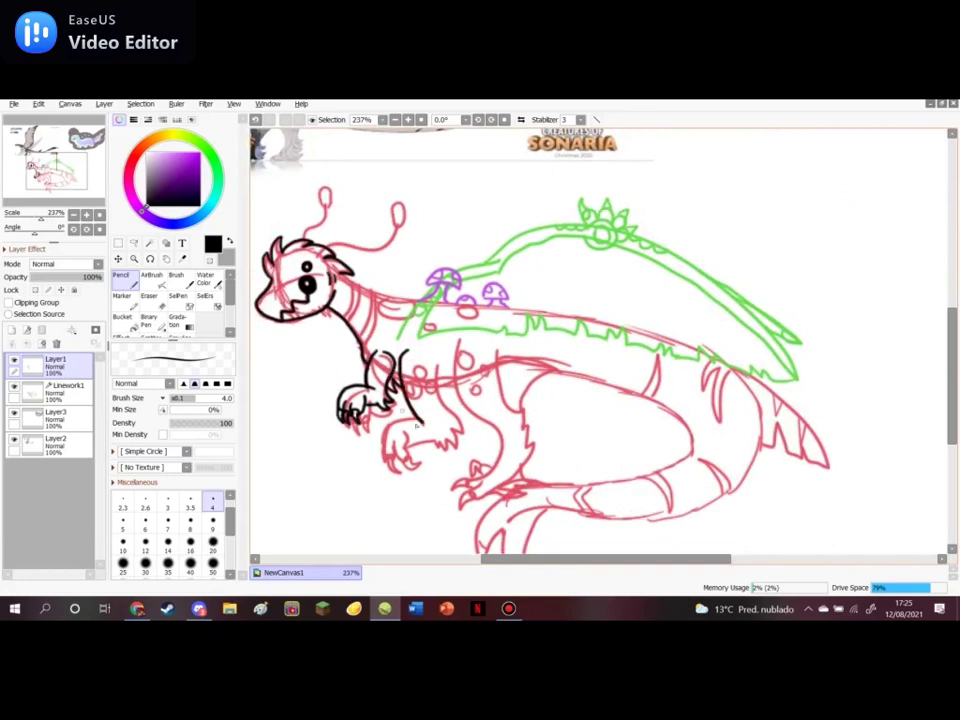
pyautogui.moveTo(404, 422)
pyautogui.mouseDown()
pyautogui.moveTo(385, 452)
pyautogui.moveTo(393, 444)
pyautogui.moveTo(386, 454)
pyautogui.moveTo(395, 439)
pyautogui.moveTo(415, 466)
pyautogui.moveTo(410, 454)
pyautogui.moveTo(383, 449)
pyautogui.moveTo(395, 464)
pyautogui.moveTo(387, 419)
pyautogui.moveTo(403, 414)
pyautogui.moveTo(437, 441)
pyautogui.mouseUp()
pyautogui.moveTo(431, 357)
pyautogui.mouseDown()
pyautogui.moveTo(460, 419)
pyautogui.moveTo(459, 444)
pyautogui.moveTo(448, 434)
pyautogui.moveTo(443, 444)
pyautogui.mouseUp()
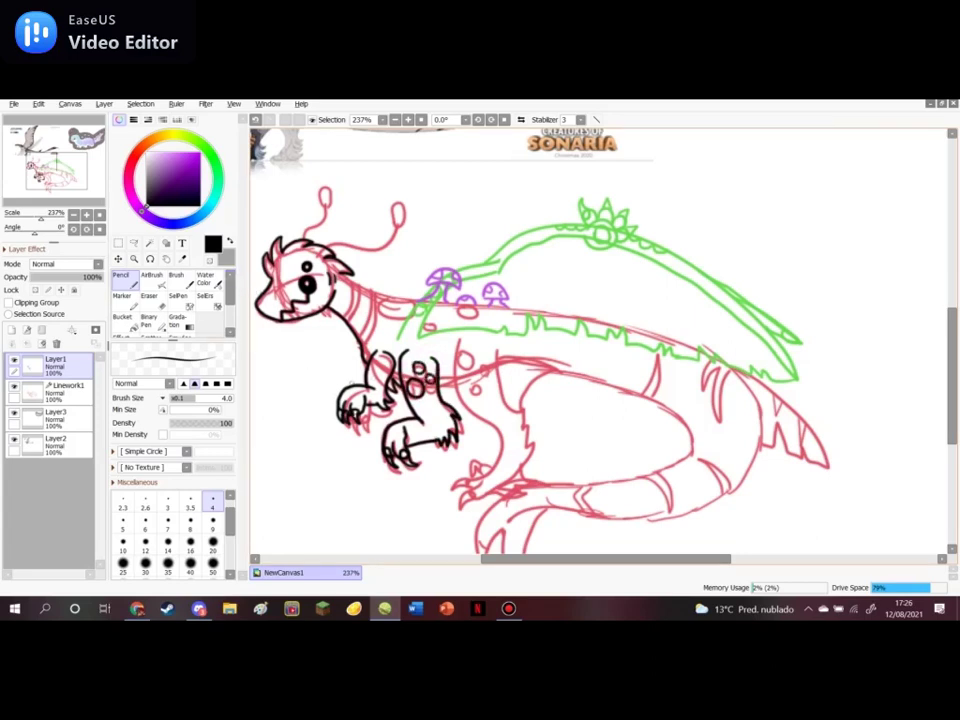
pyautogui.press('e')
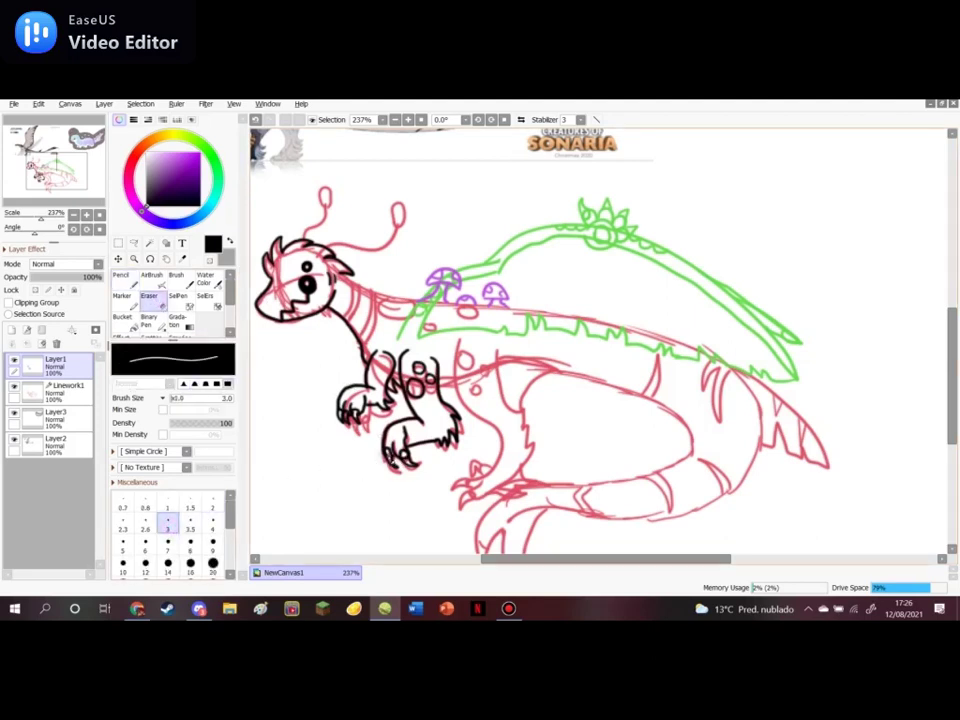
pyautogui.moveTo(407, 458); pyautogui.dragTo(405, 461)
# Ink the hind leg in black with its clawed foot and jagged furry back edge, correcting the toes along the way
pyautogui.press('n')
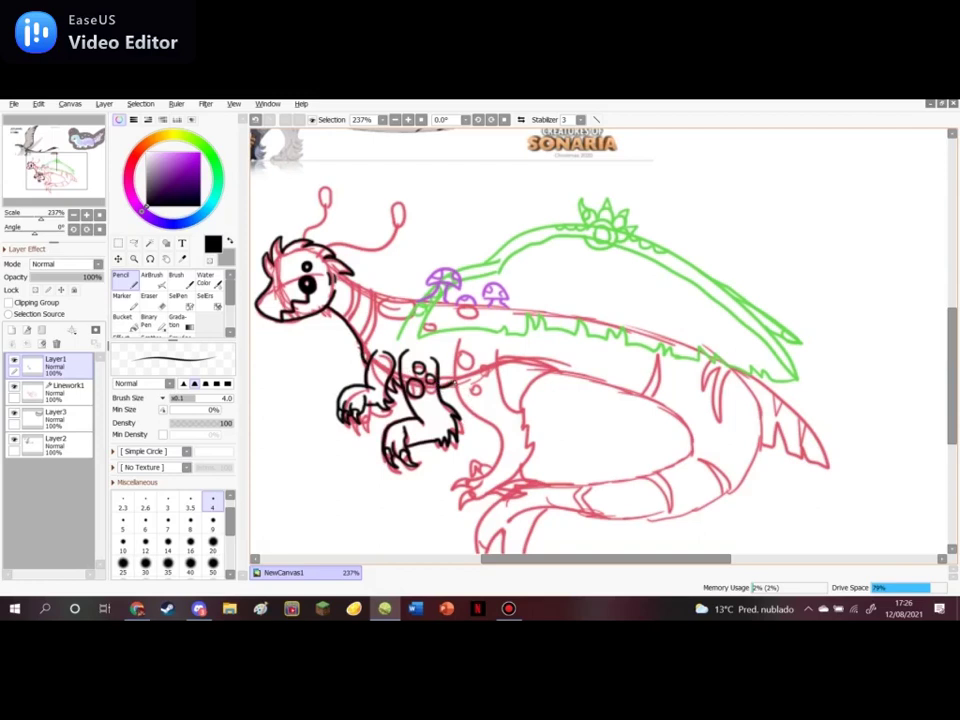
pyautogui.moveTo(466, 343)
pyautogui.mouseDown()
pyautogui.moveTo(460, 403)
pyautogui.moveTo(503, 436)
pyautogui.moveTo(495, 467)
pyautogui.moveTo(494, 494)
pyautogui.mouseUp()
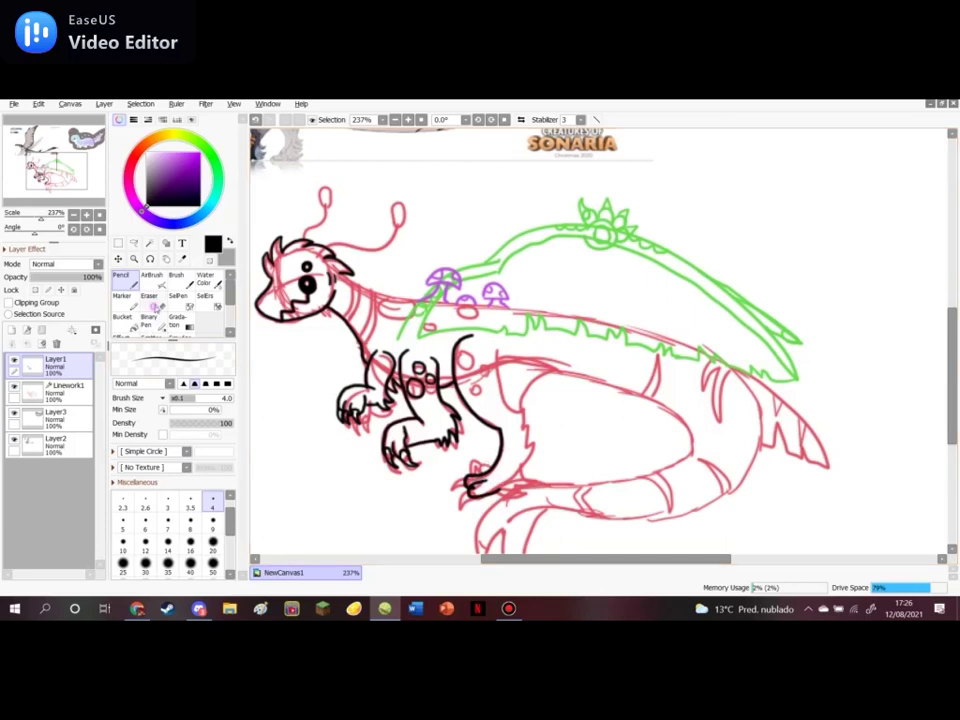
pyautogui.press('e')
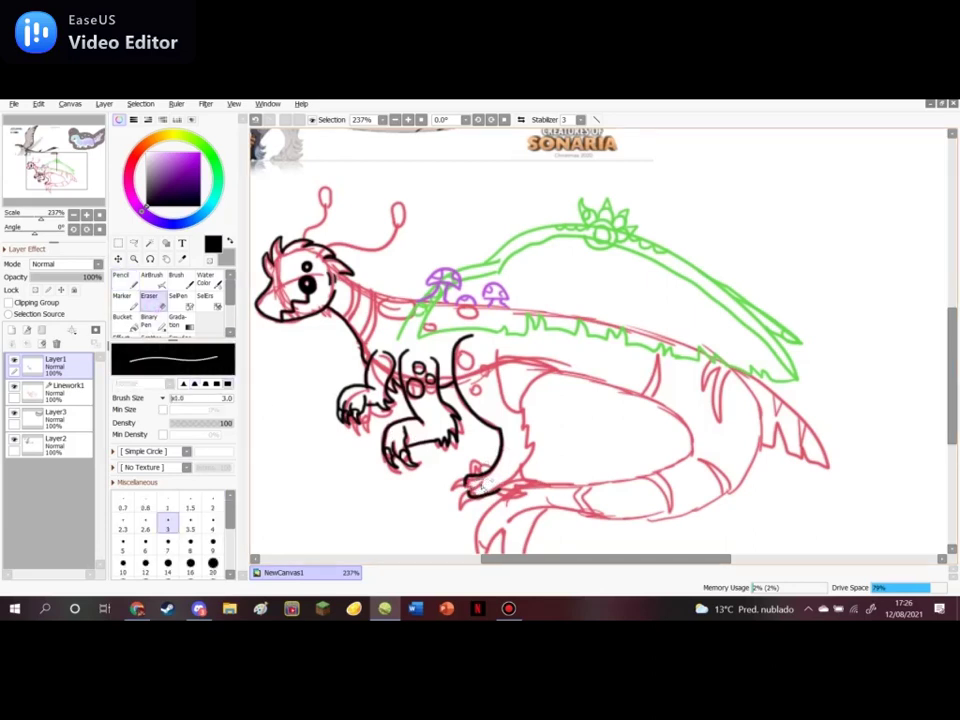
pyautogui.press('n')
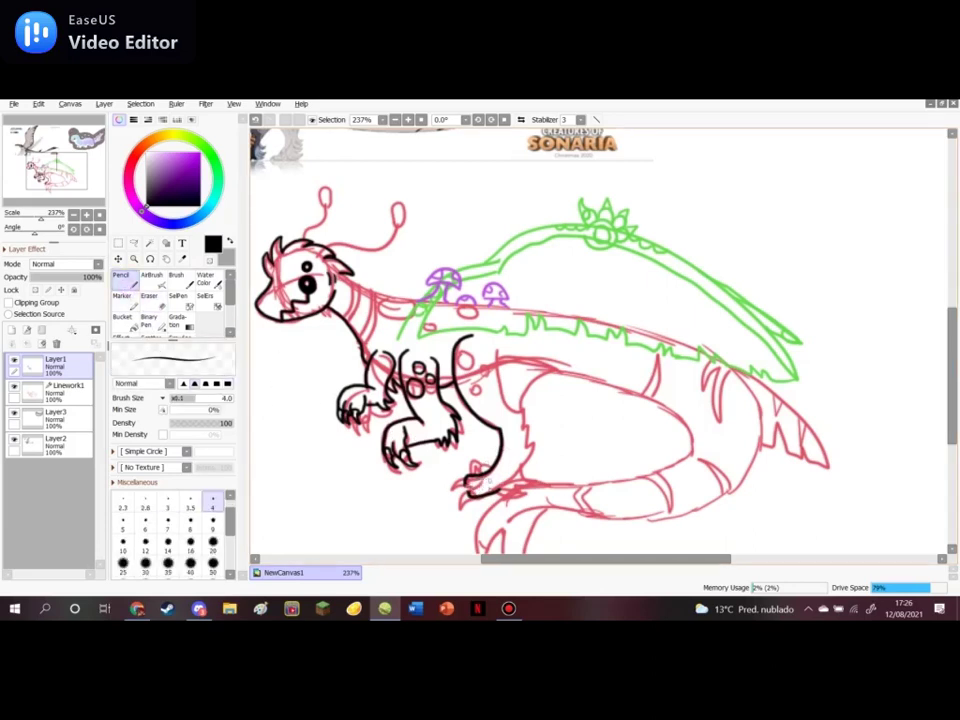
pyautogui.moveTo(485, 482); pyautogui.dragTo(480, 490)
pyautogui.moveTo(476, 478); pyautogui.dragTo(483, 482)
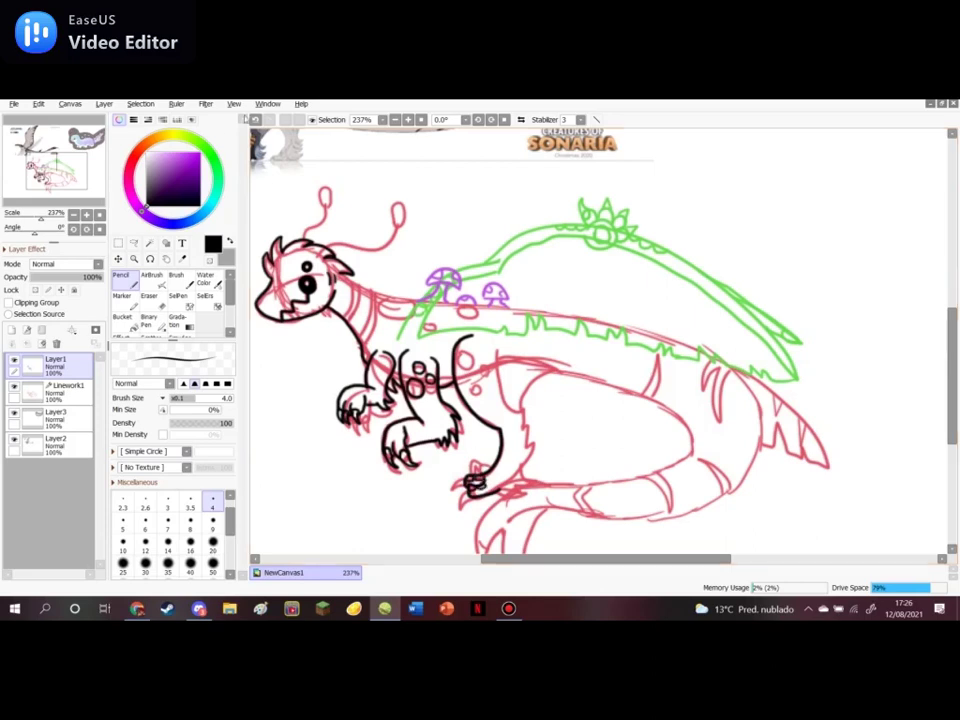
pyautogui.hotkey('ctrl', 'z')
pyautogui.moveTo(477, 482)
pyautogui.mouseDown()
pyautogui.moveTo(486, 489)
pyautogui.moveTo(485, 459)
pyautogui.moveTo(453, 489)
pyautogui.mouseUp()
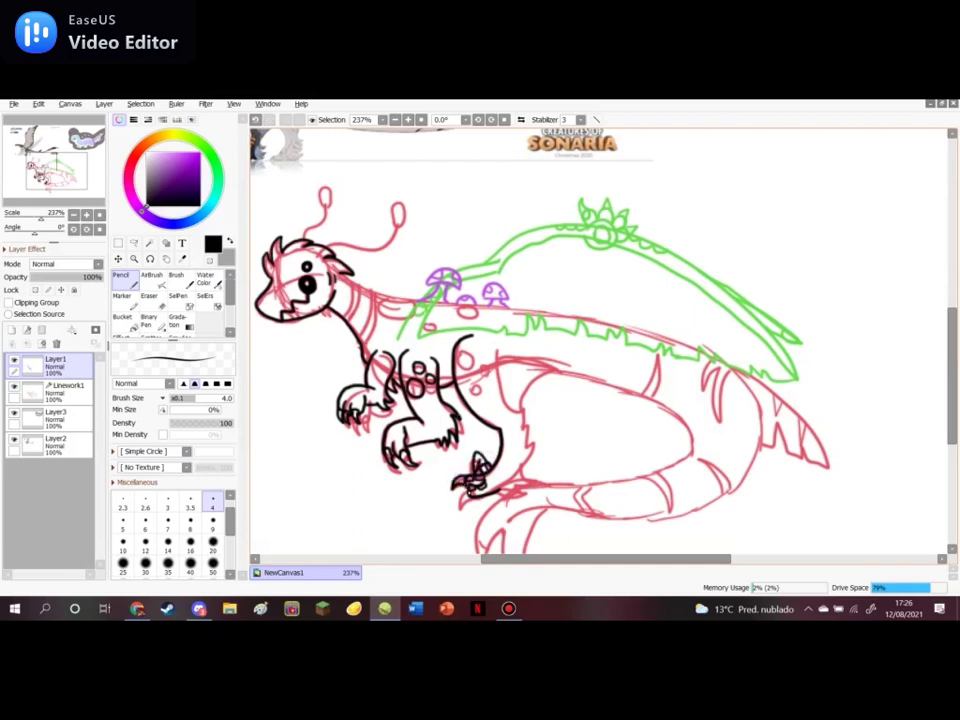
pyautogui.moveTo(473, 470)
pyautogui.mouseDown()
pyautogui.moveTo(448, 488)
pyautogui.moveTo(463, 484)
pyautogui.moveTo(456, 497)
pyautogui.moveTo(466, 494)
pyautogui.mouseUp()
pyautogui.hotkey('ctrl', 'z')
pyautogui.moveTo(496, 350)
pyautogui.mouseDown()
pyautogui.moveTo(503, 393)
pyautogui.moveTo(524, 406)
pyautogui.moveTo(535, 441)
pyautogui.moveTo(532, 458)
pyautogui.moveTo(497, 488)
pyautogui.moveTo(539, 483)
pyautogui.moveTo(498, 494)
pyautogui.mouseUp()
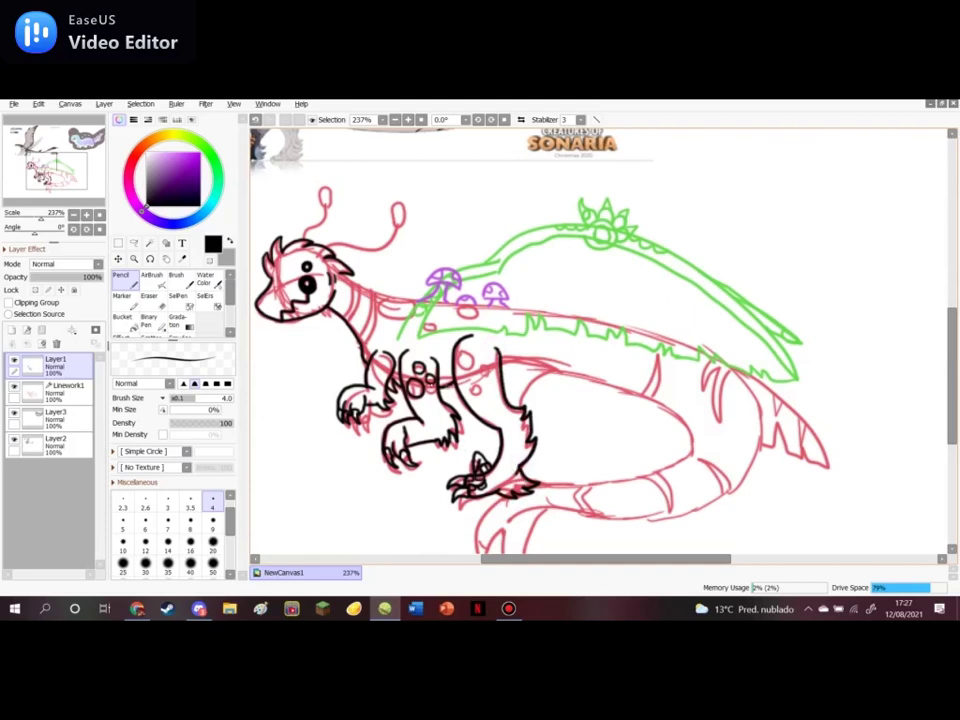
# Ink round spots on the hind leg's thigh and the pointed shape extending behind the leg
pyautogui.moveTo(461, 355)
pyautogui.mouseDown()
pyautogui.moveTo(465, 369)
pyautogui.moveTo(473, 355)
pyautogui.moveTo(460, 357)
pyautogui.mouseUp()
pyautogui.click(256, 119)
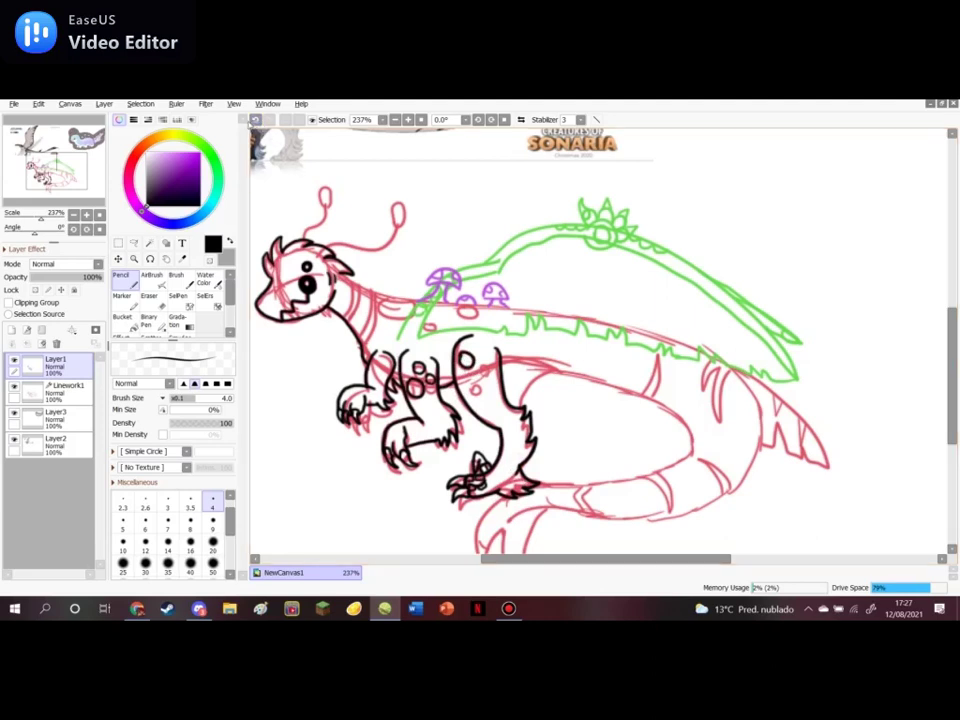
pyautogui.moveTo(463, 359)
pyautogui.mouseDown()
pyautogui.moveTo(473, 366)
pyautogui.moveTo(463, 356)
pyautogui.mouseUp()
pyautogui.press('e')
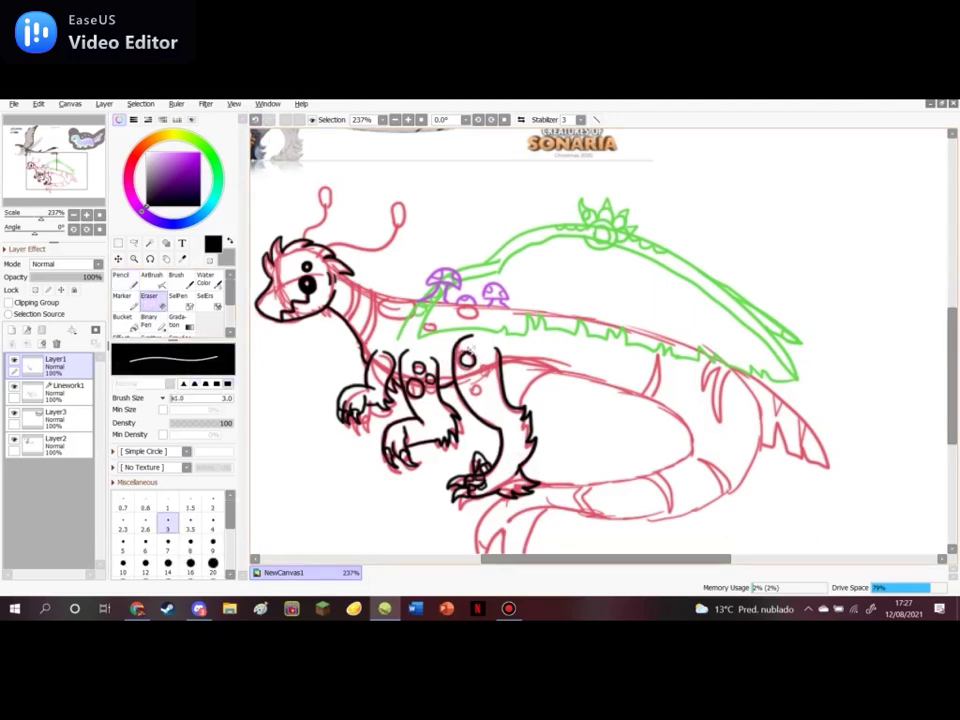
pyautogui.click(134, 285)
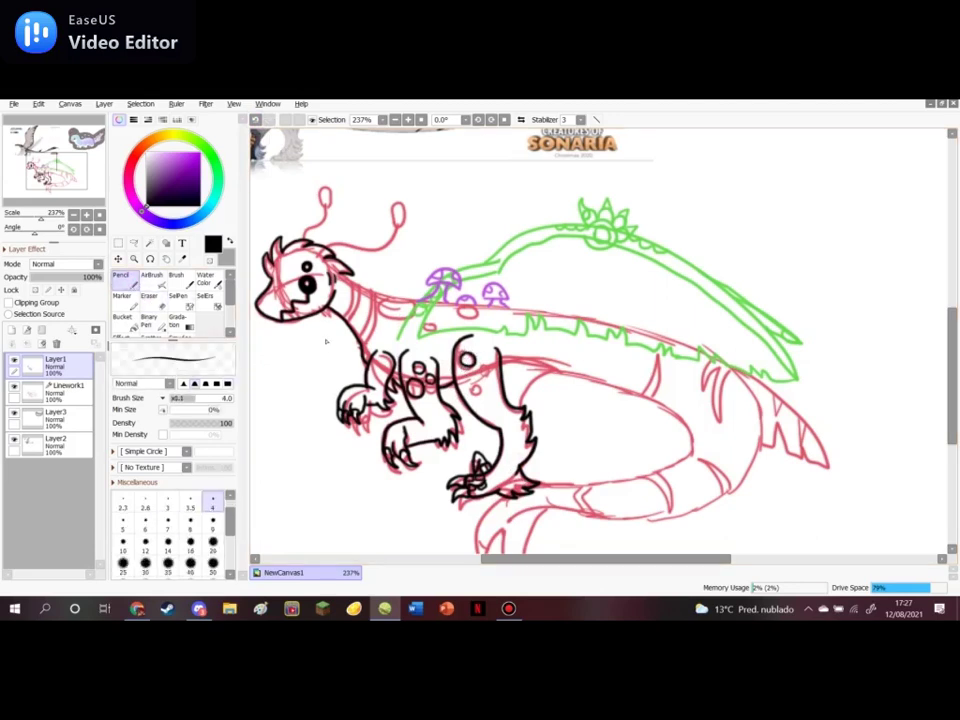
pyautogui.moveTo(480, 366); pyautogui.dragTo(485, 372)
pyautogui.moveTo(507, 359); pyautogui.dragTo(567, 373)
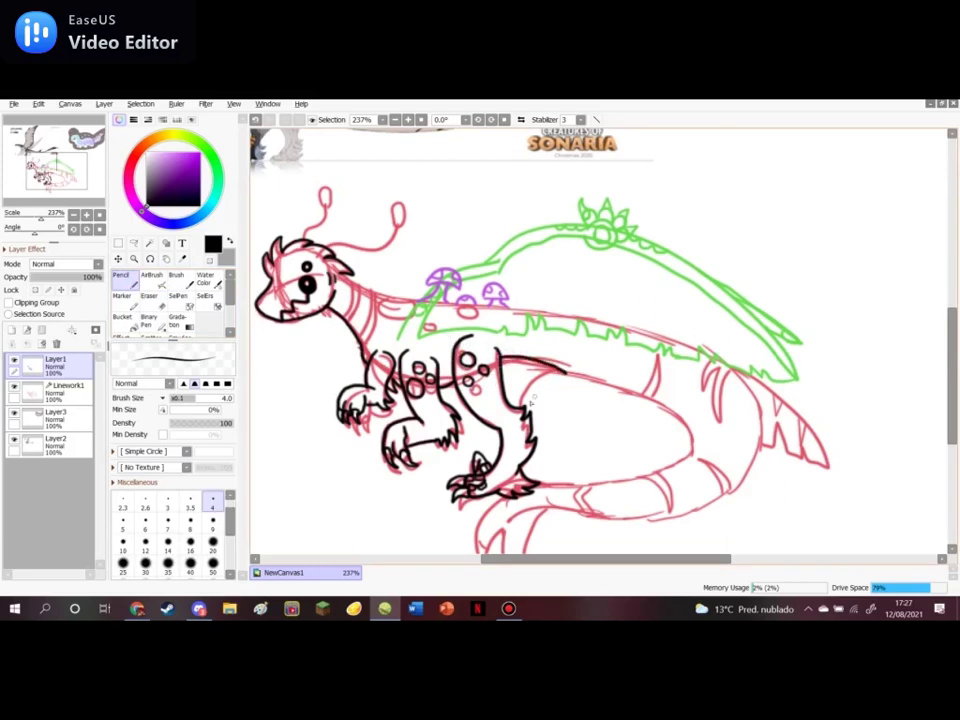
pyautogui.moveTo(524, 409); pyautogui.dragTo(559, 375)
# Ink the back of the neck down to the wing base and fill jagged black stripes across the neck
pyautogui.scroll(1, 454, 209)
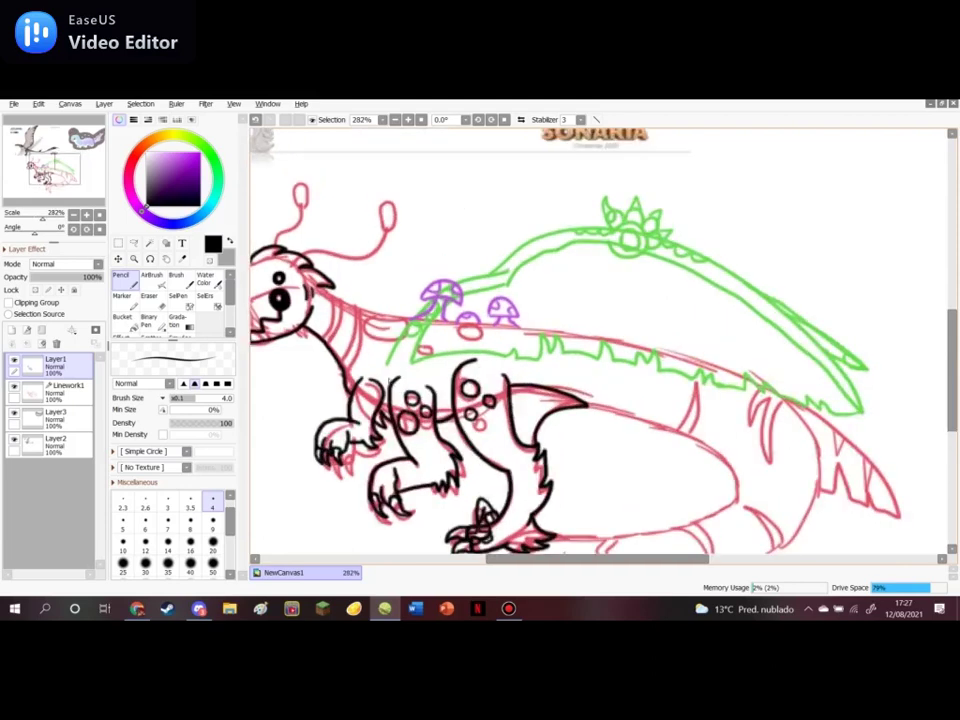
pyautogui.moveTo(326, 284); pyautogui.dragTo(406, 321)
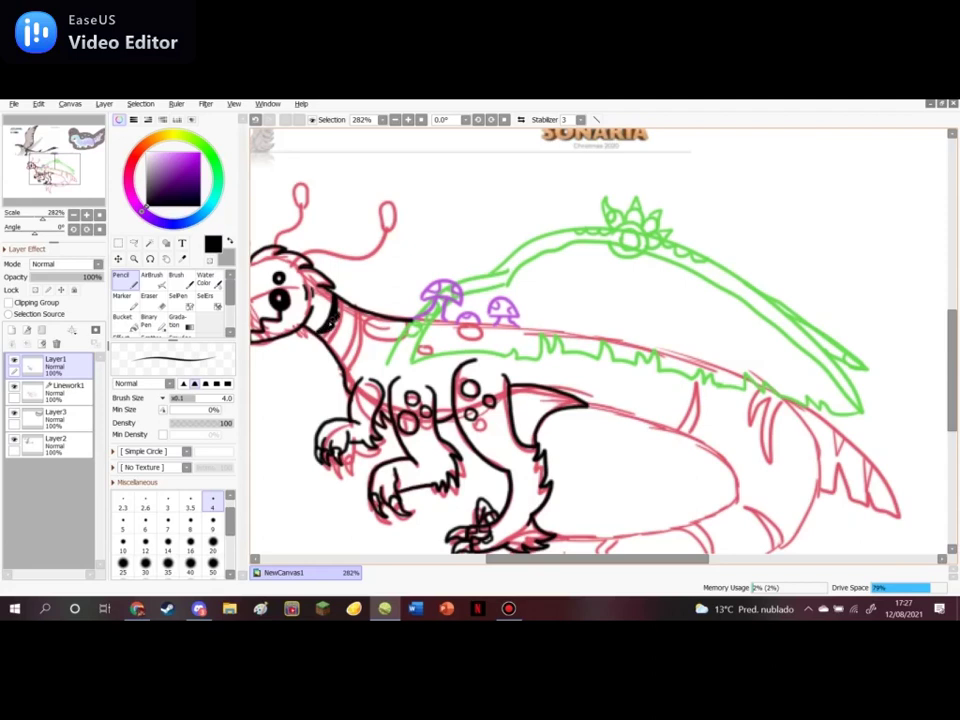
pyautogui.moveTo(320, 334)
pyautogui.mouseDown()
pyautogui.moveTo(332, 321)
pyautogui.moveTo(345, 329)
pyautogui.moveTo(354, 321)
pyautogui.moveTo(341, 347)
pyautogui.mouseUp()
pyautogui.moveTo(360, 304)
pyautogui.mouseDown()
pyautogui.moveTo(353, 344)
pyautogui.moveTo(342, 347)
pyautogui.moveTo(350, 321)
pyautogui.moveTo(352, 336)
pyautogui.mouseUp()
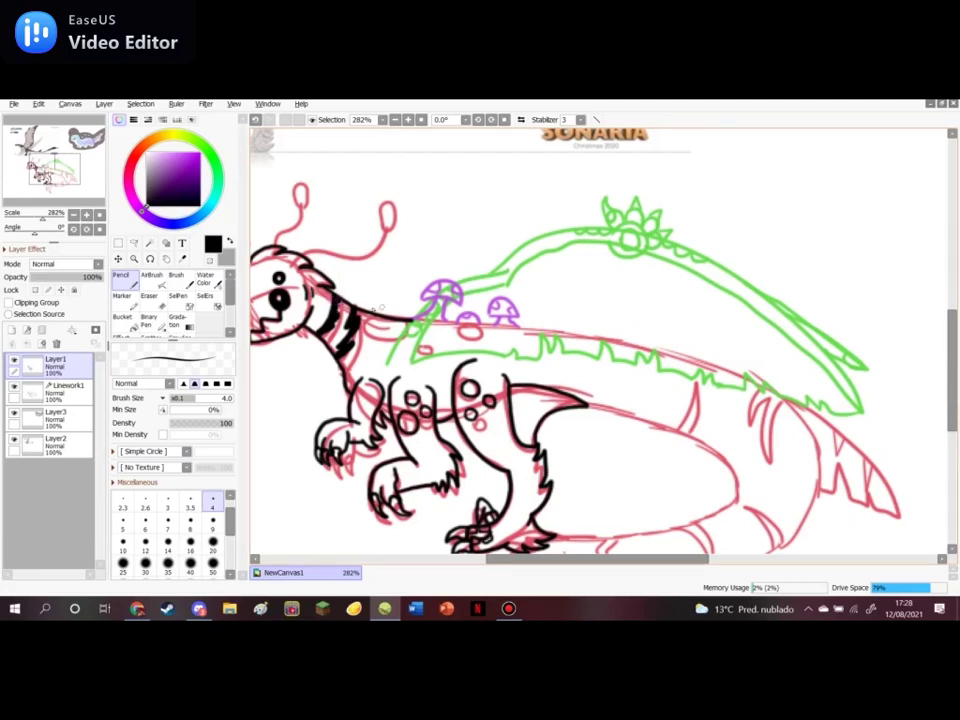
# Check the winged reference, then erase and redraw the creature's lower jaw line beneath the mouth
pyautogui.scroll(-10, 300, 335)
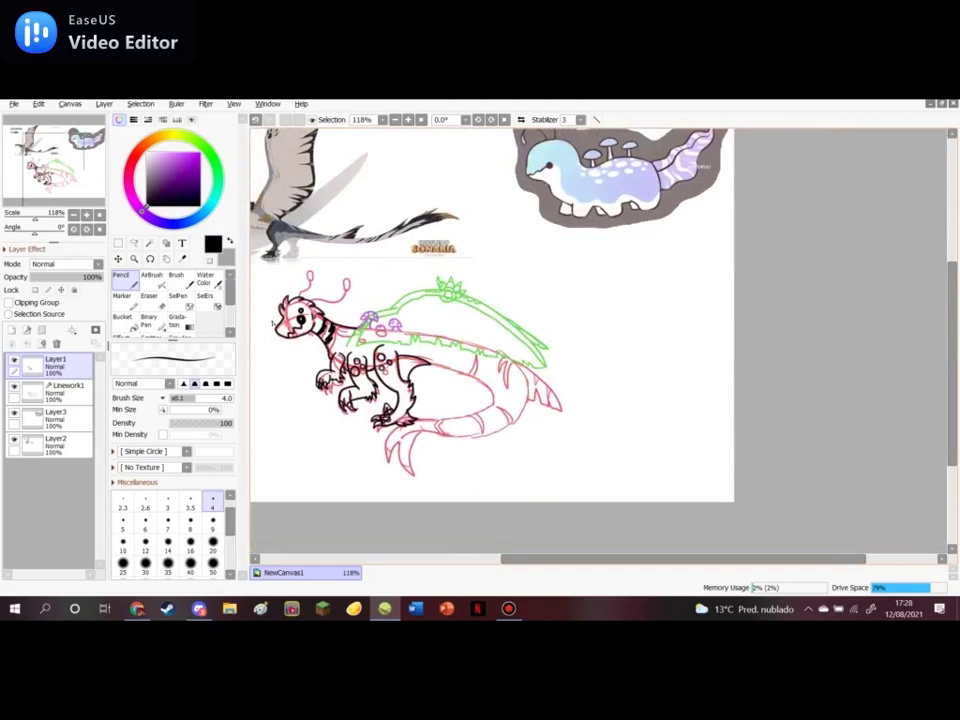
pyautogui.scroll(10, 270, 282)
pyautogui.moveTo(528, 562)
pyautogui.mouseDown()
pyautogui.moveTo(478, 573)
pyautogui.moveTo(505, 573)
pyautogui.mouseUp()
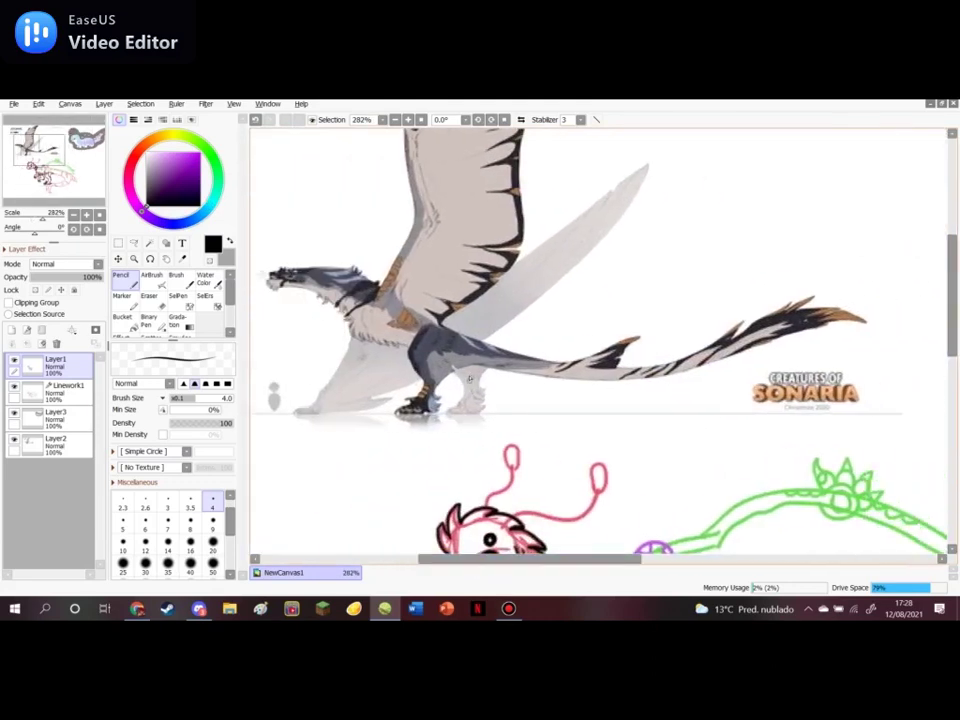
pyautogui.scroll(-4, 461, 317)
pyautogui.scroll(6, 494, 504)
pyautogui.scroll(1, 420, 371)
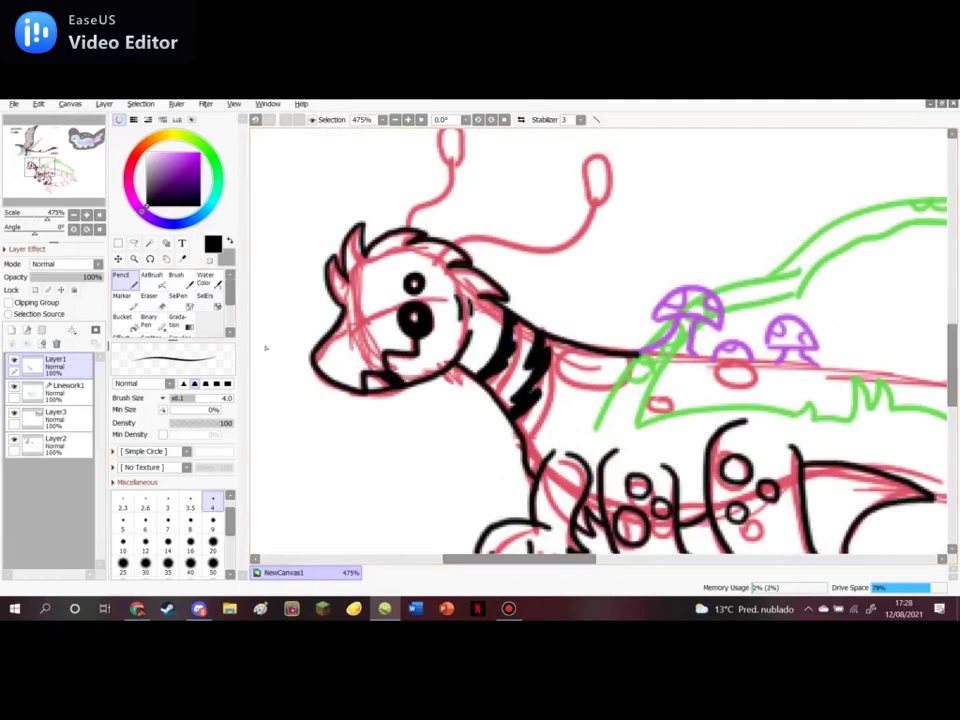
pyautogui.press('e')
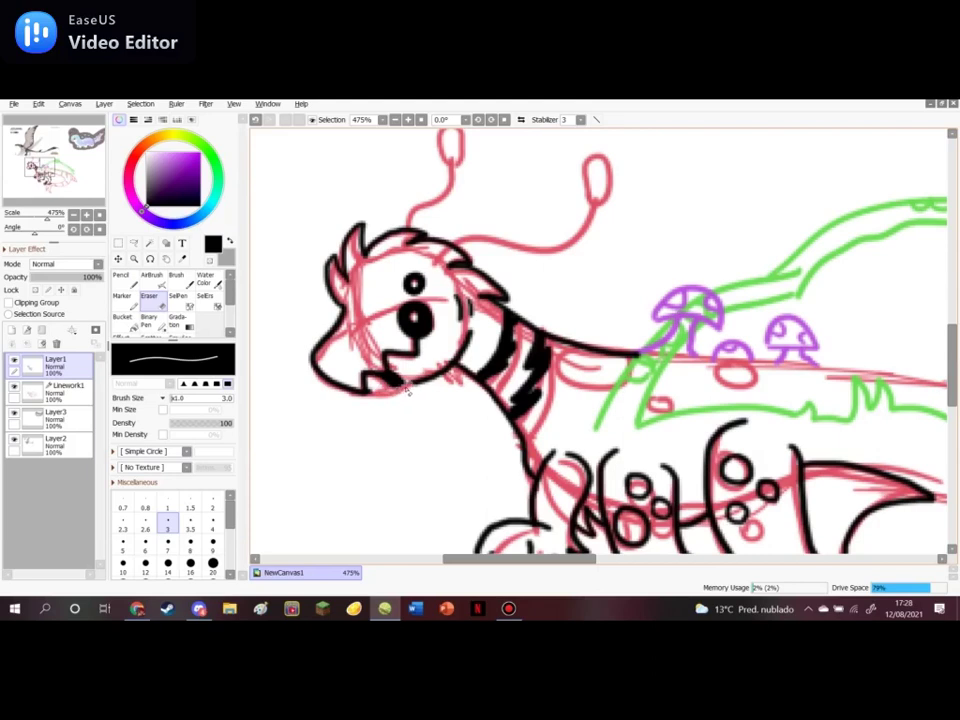
pyautogui.press('n')
pyautogui.moveTo(370, 390)
pyautogui.mouseDown()
pyautogui.moveTo(408, 394)
pyautogui.moveTo(414, 381)
pyautogui.mouseUp()
pyautogui.scroll(-5, 493, 363)
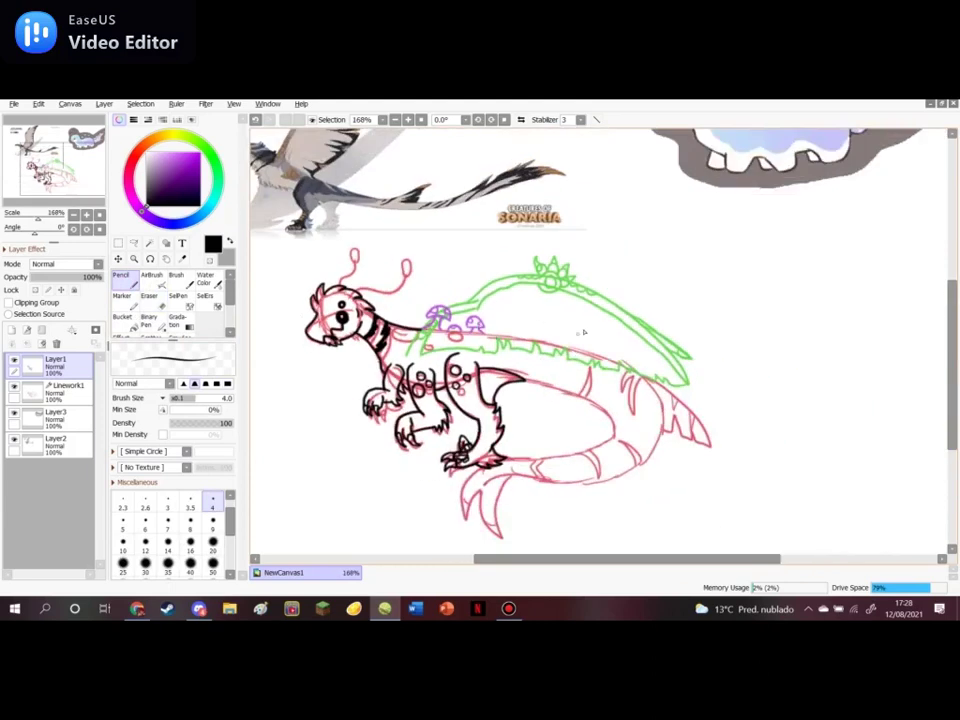
# Ink the three spotted mushrooms growing on the creature's upper back, joining them with short back-line segments
pyautogui.scroll(3, 580, 332)
pyautogui.scroll(-5, 520, 260)
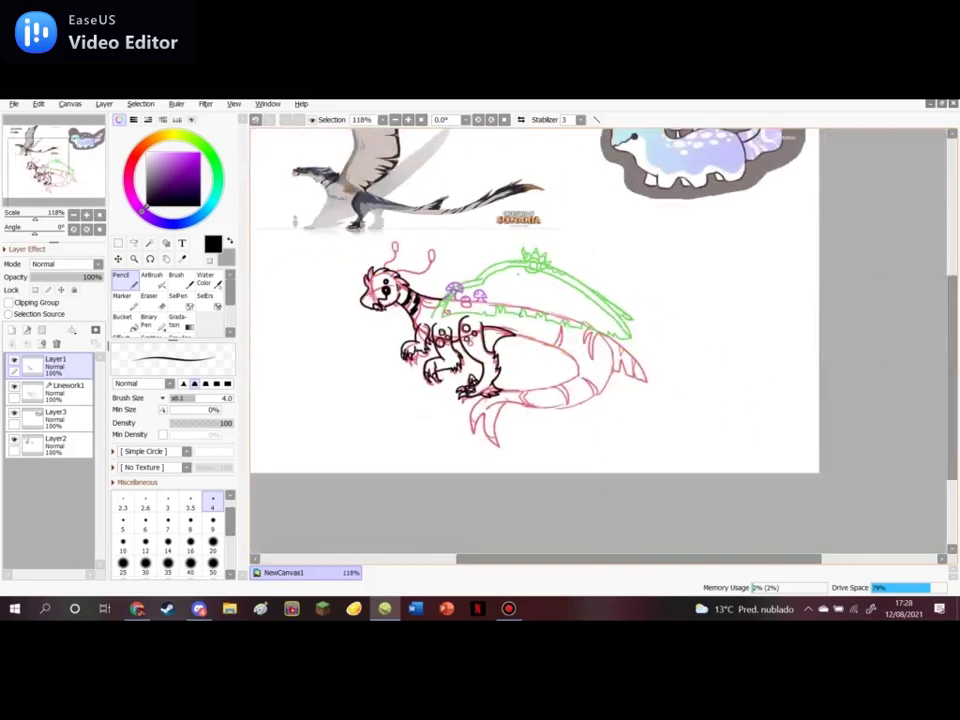
pyautogui.scroll(3, 573, 302)
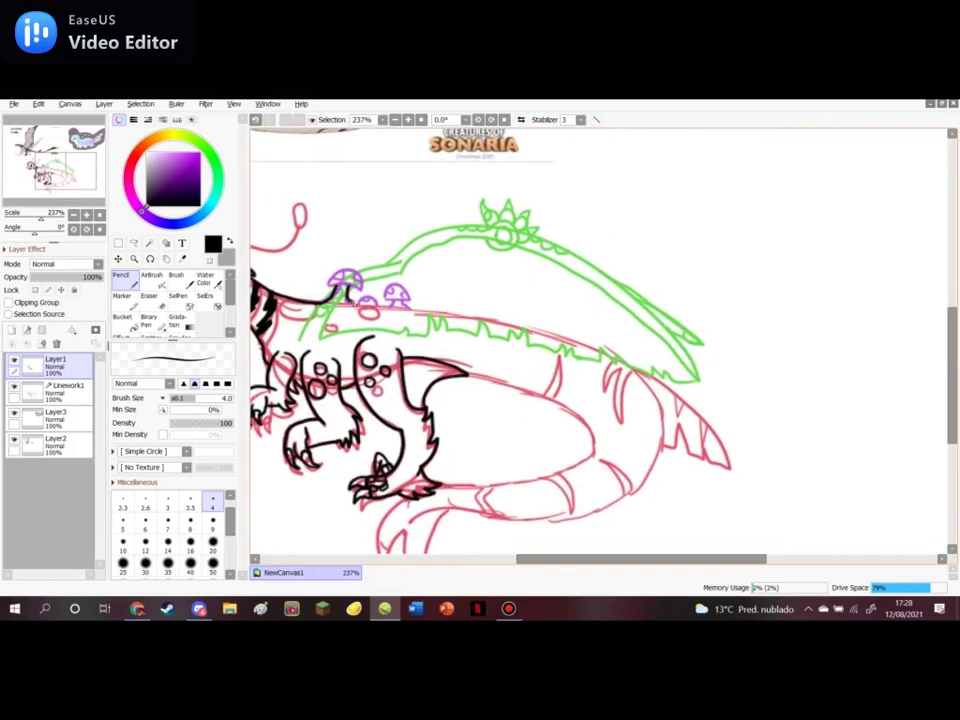
pyautogui.moveTo(330, 288)
pyautogui.mouseDown()
pyautogui.moveTo(337, 271)
pyautogui.moveTo(357, 270)
pyautogui.mouseUp()
pyautogui.hotkey('ctrl', 'z')
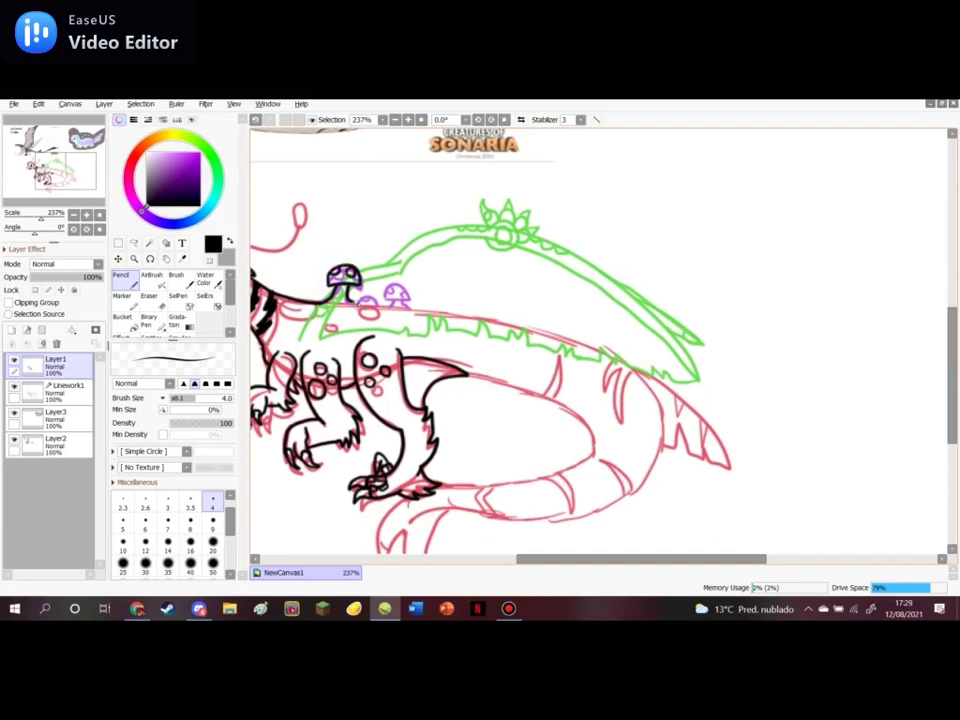
pyautogui.moveTo(351, 302); pyautogui.dragTo(388, 308)
pyautogui.moveTo(399, 303)
pyautogui.mouseDown()
pyautogui.moveTo(385, 301)
pyautogui.moveTo(407, 290)
pyautogui.mouseUp()
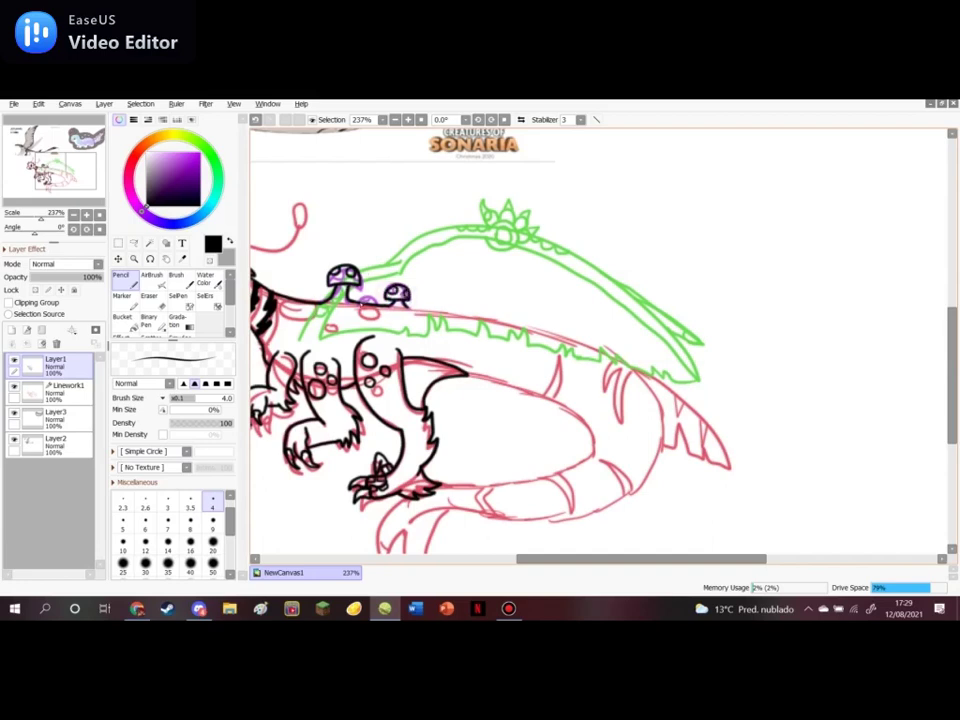
pyautogui.moveTo(358, 301); pyautogui.dragTo(378, 300)
# Ink the back line from the last mushroom to the tail bend, with the striped jagged fin and the pointed markings beside it
pyautogui.moveTo(409, 310); pyautogui.dragTo(470, 313)
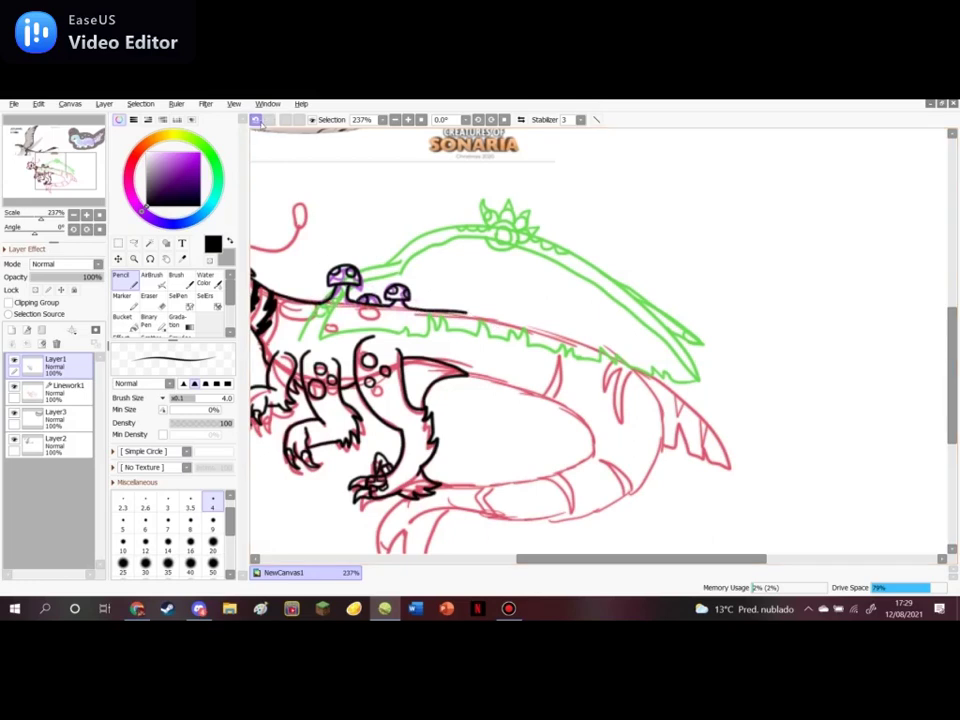
pyautogui.hotkey('ctrl', 'z')
pyautogui.moveTo(410, 312); pyautogui.dragTo(476, 318)
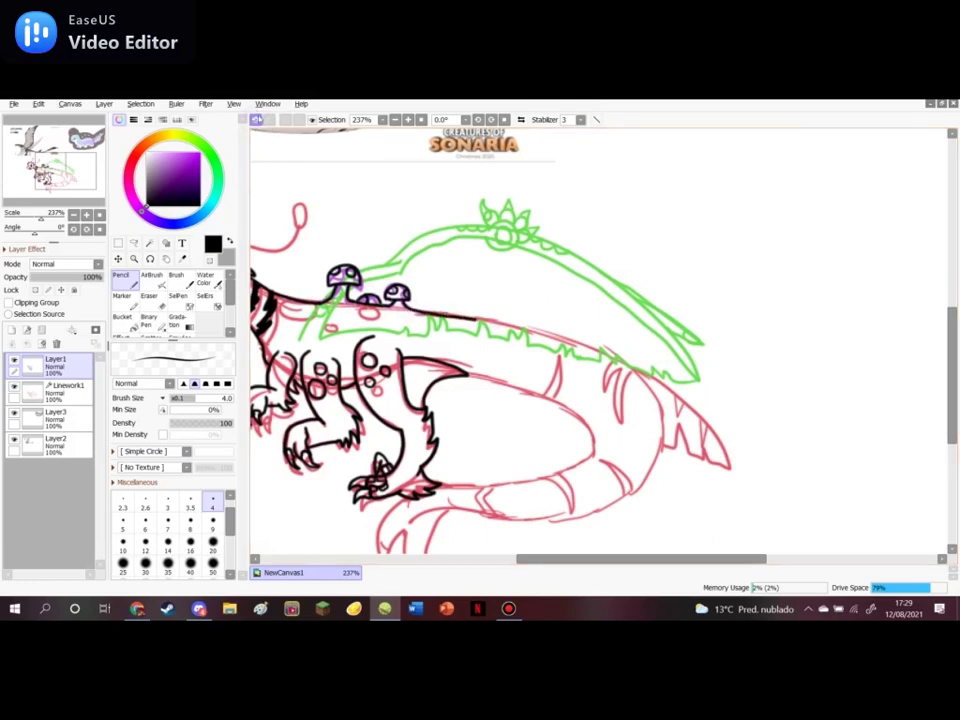
pyautogui.click(256, 119)
pyautogui.moveTo(410, 312)
pyautogui.mouseDown()
pyautogui.moveTo(602, 355)
pyautogui.moveTo(642, 392)
pyautogui.mouseUp()
pyautogui.hotkey('ctrl', 'z')
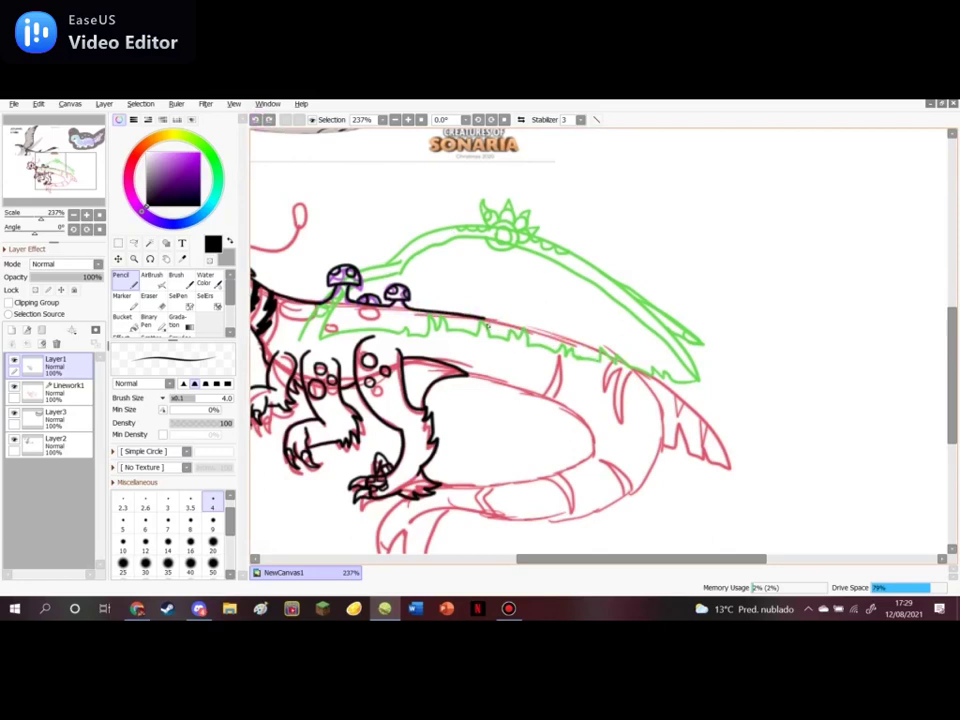
pyautogui.moveTo(483, 318)
pyautogui.mouseDown()
pyautogui.moveTo(651, 371)
pyautogui.moveTo(728, 466)
pyautogui.moveTo(680, 432)
pyautogui.moveTo(677, 452)
pyautogui.moveTo(660, 446)
pyautogui.moveTo(662, 430)
pyautogui.moveTo(659, 452)
pyautogui.moveTo(719, 465)
pyautogui.moveTo(686, 420)
pyautogui.mouseUp()
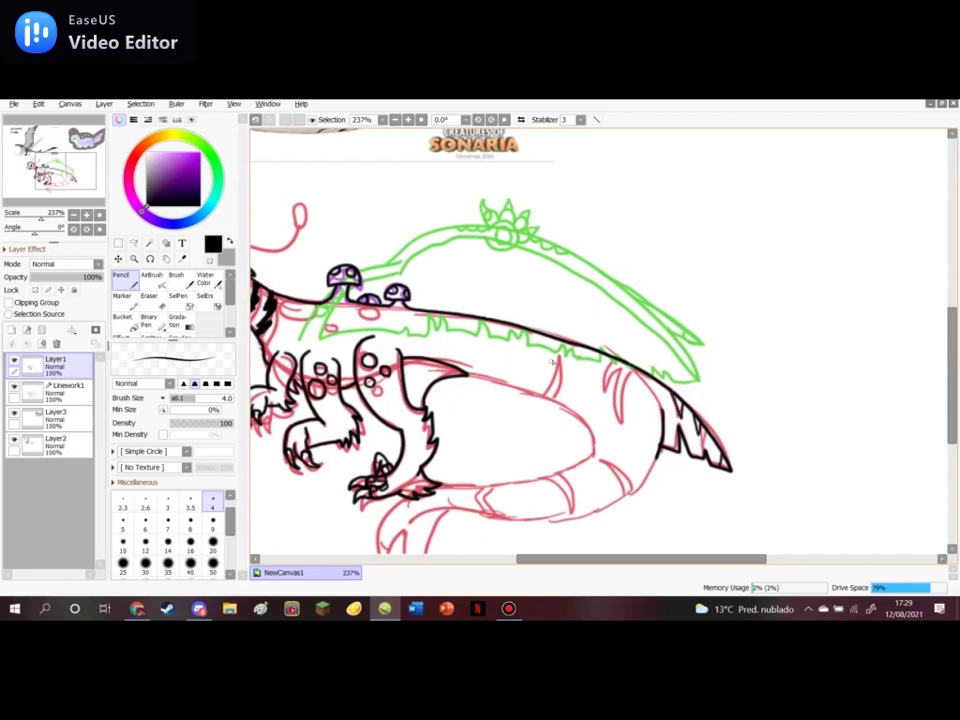
pyautogui.moveTo(615, 359)
pyautogui.mouseDown()
pyautogui.moveTo(608, 390)
pyautogui.moveTo(616, 368)
pyautogui.moveTo(628, 416)
pyautogui.moveTo(630, 369)
pyautogui.mouseUp()
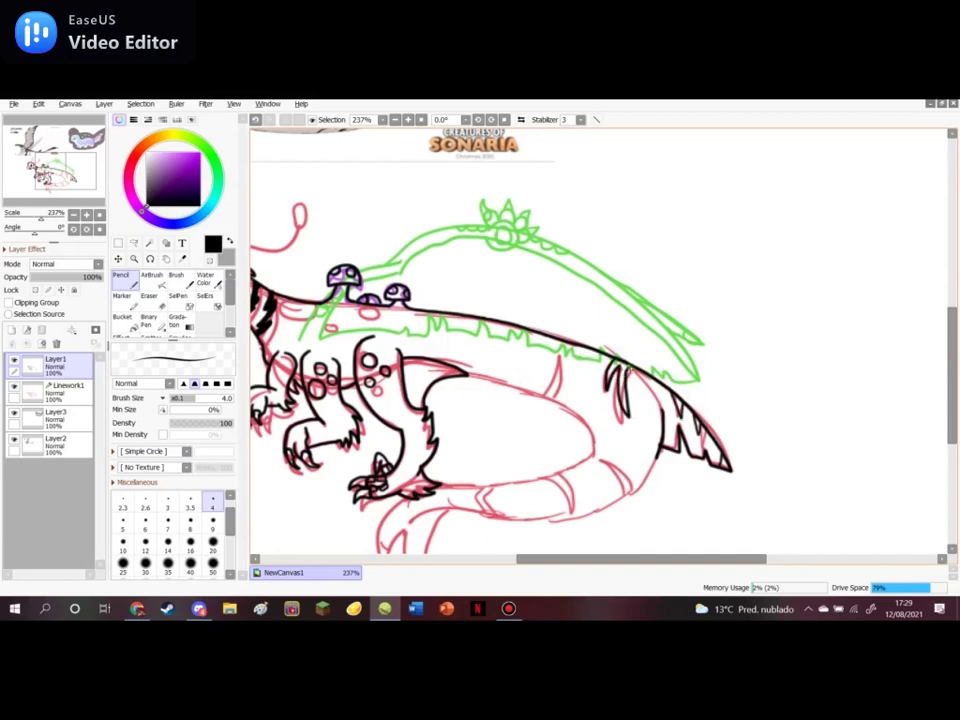
# Ink the inner edge of the curled tail from behind the hind leg around to the hind foot, redoing the lower curve
pyautogui.moveTo(468, 376)
pyautogui.mouseDown()
pyautogui.moveTo(588, 422)
pyautogui.moveTo(598, 462)
pyautogui.moveTo(569, 475)
pyautogui.mouseUp()
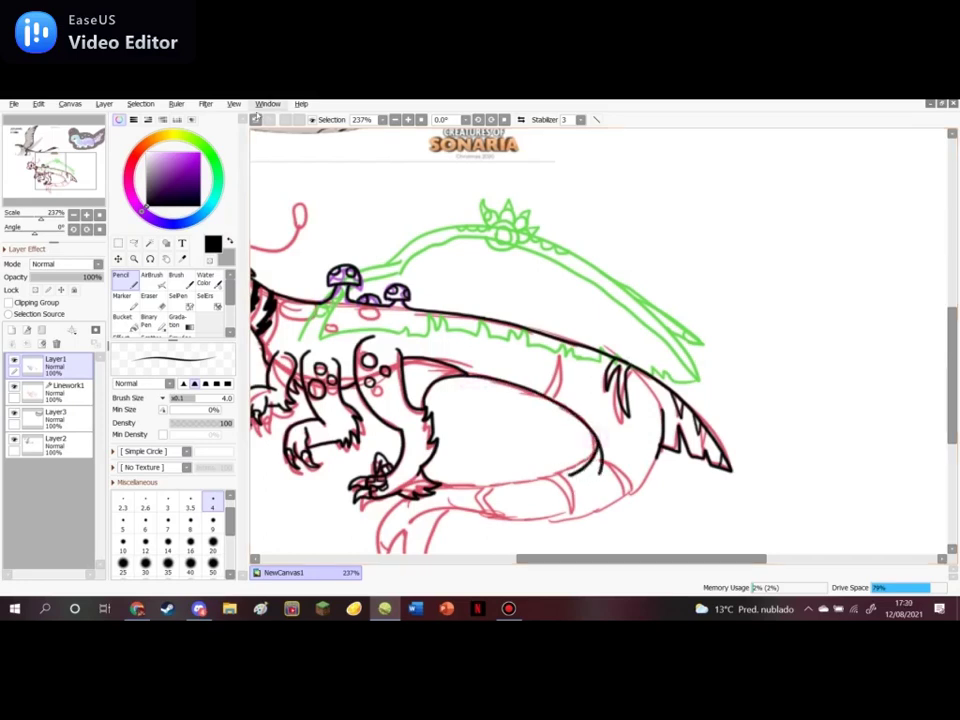
pyautogui.press('e')
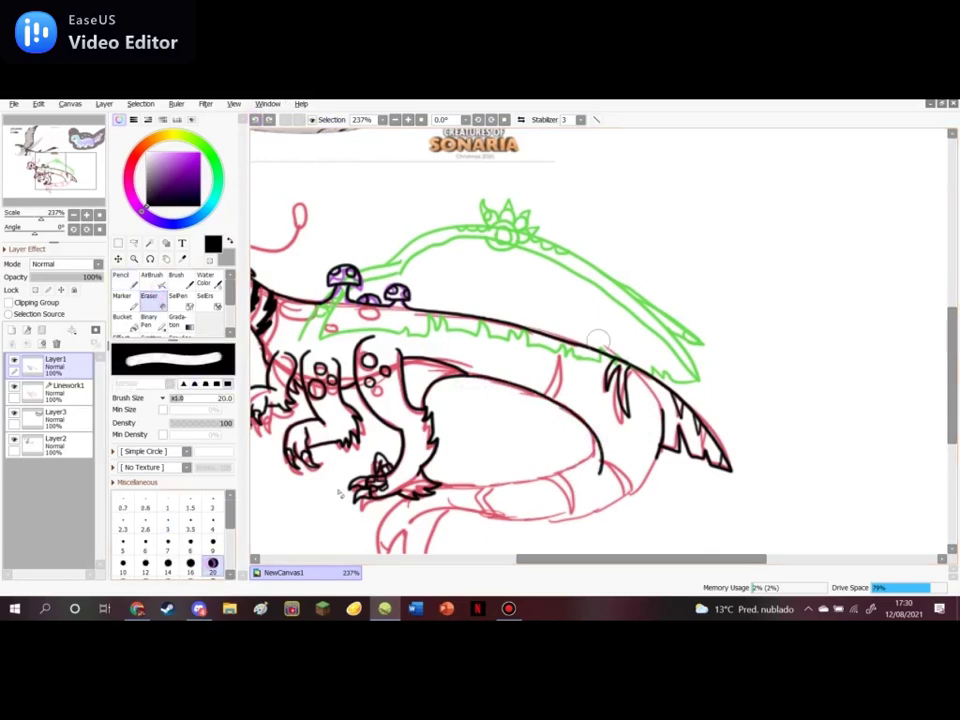
pyautogui.click(121, 275)
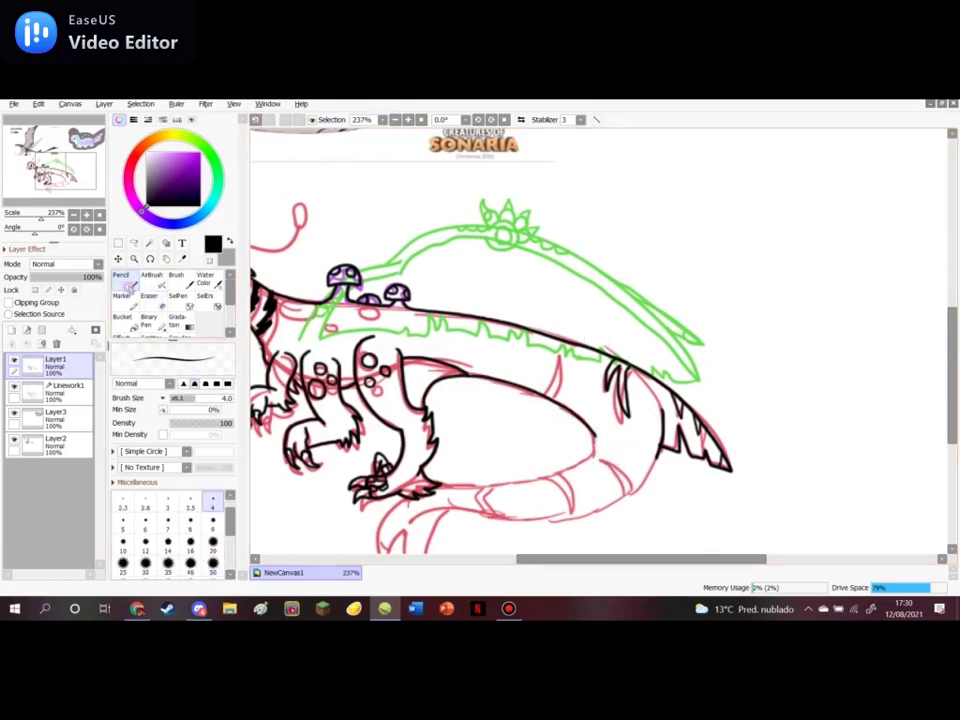
pyautogui.moveTo(595, 437)
pyautogui.mouseDown()
pyautogui.moveTo(596, 439)
pyautogui.moveTo(589, 462)
pyautogui.moveTo(558, 475)
pyautogui.moveTo(458, 487)
pyautogui.mouseUp()
pyautogui.hotkey('ctrl', 'z')
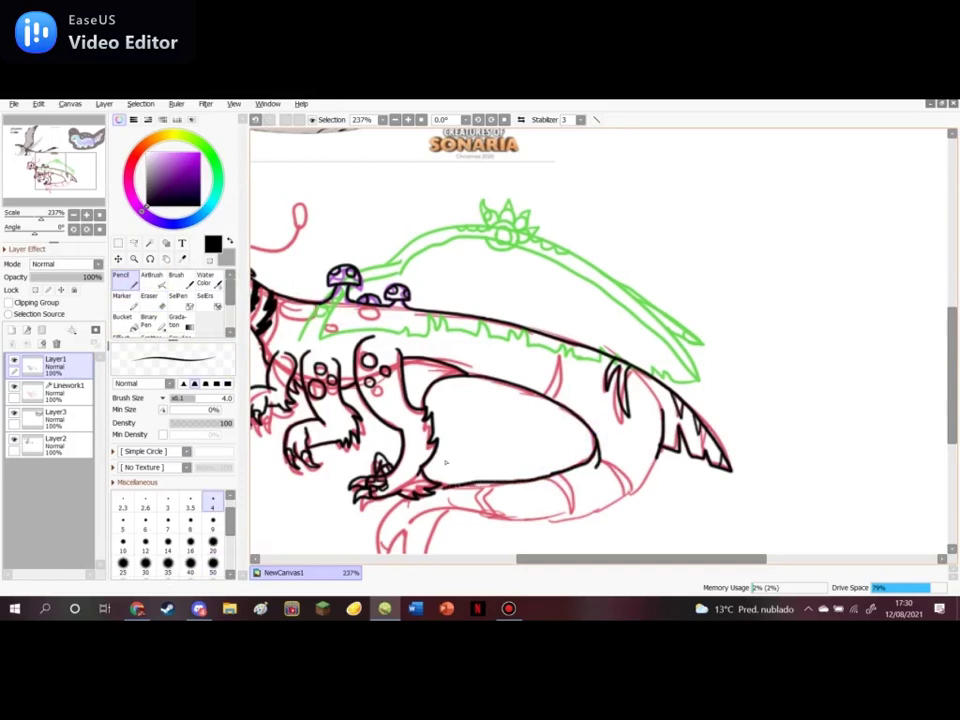
pyautogui.moveTo(552, 475); pyautogui.dragTo(445, 486)
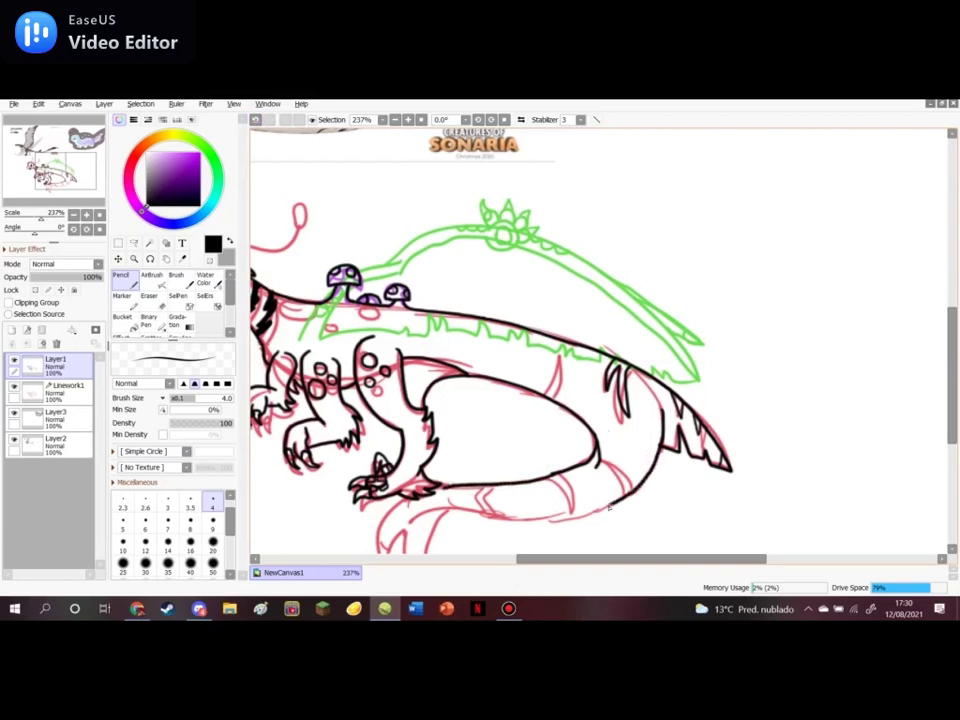
# Ink the outer lower edge of the tail, continuing from the rear bend toward the tail tip
pyautogui.scroll(-1, 654, 482)
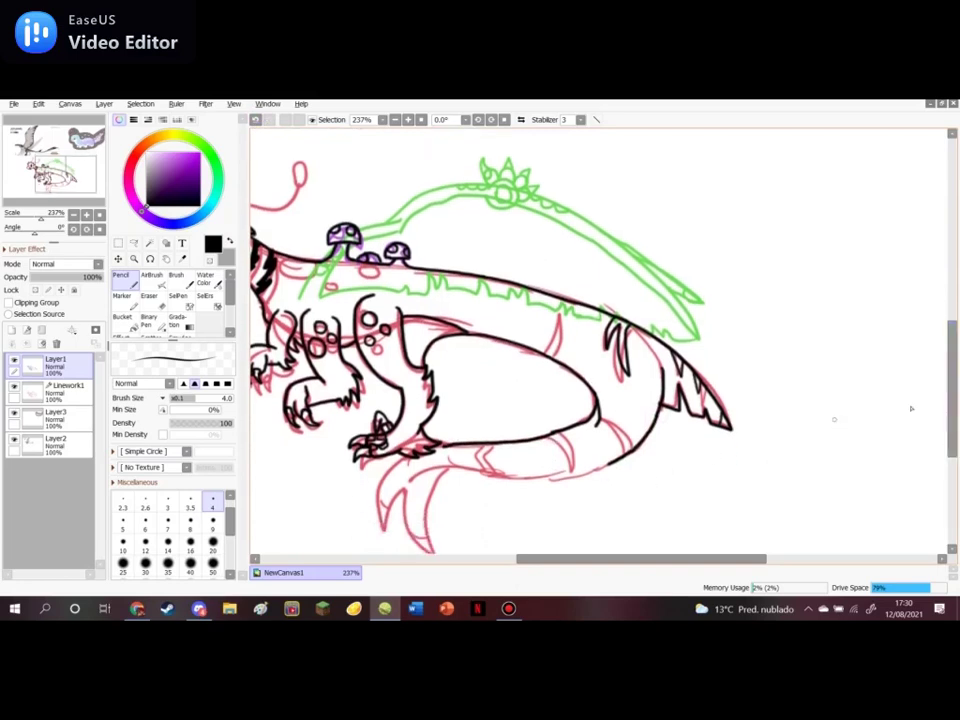
pyautogui.scroll(-1, 866, 446)
pyautogui.moveTo(609, 428)
pyautogui.mouseDown()
pyautogui.moveTo(461, 437)
pyautogui.moveTo(468, 429)
pyautogui.moveTo(510, 438)
pyautogui.mouseUp()
pyautogui.click(153, 301)
pyautogui.click(125, 283)
pyautogui.click(257, 121)
pyautogui.click(257, 121)
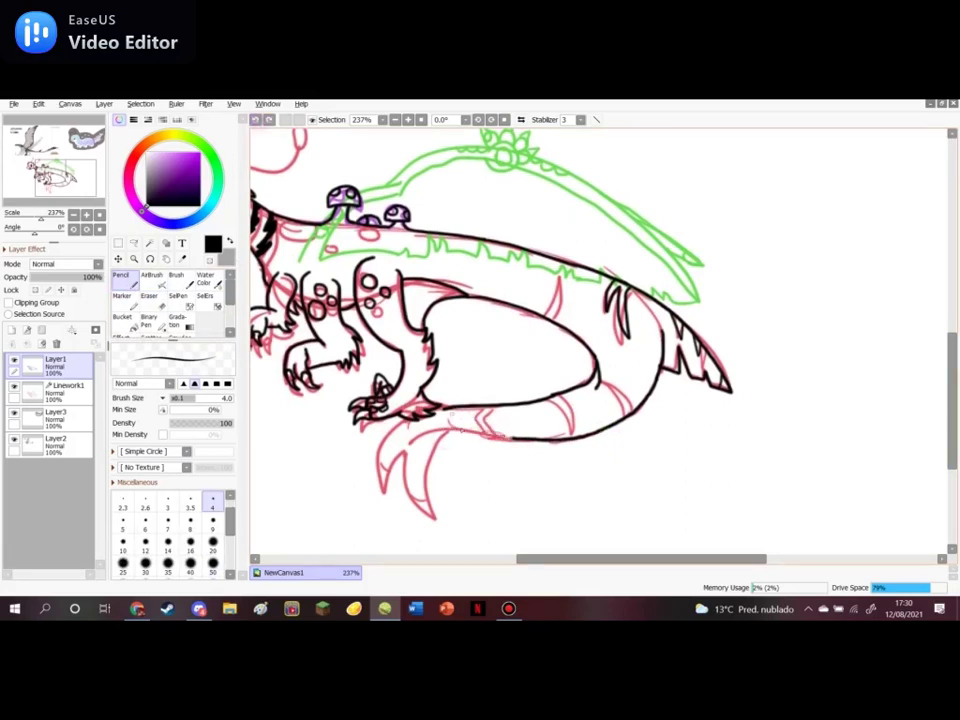
# Ink the pointed tail-tip tuft beneath the hind foot, cleaning up and redrawing the line where it meets the foot
pyautogui.moveTo(328, 332)
pyautogui.mouseDown()
pyautogui.moveTo(360, 322)
pyautogui.moveTo(385, 331)
pyautogui.mouseUp()
pyautogui.moveTo(442, 437)
pyautogui.mouseDown()
pyautogui.moveTo(446, 516)
pyautogui.moveTo(418, 501)
pyautogui.moveTo(403, 474)
pyautogui.moveTo(410, 496)
pyautogui.moveTo(399, 493)
pyautogui.moveTo(375, 453)
pyautogui.mouseUp()
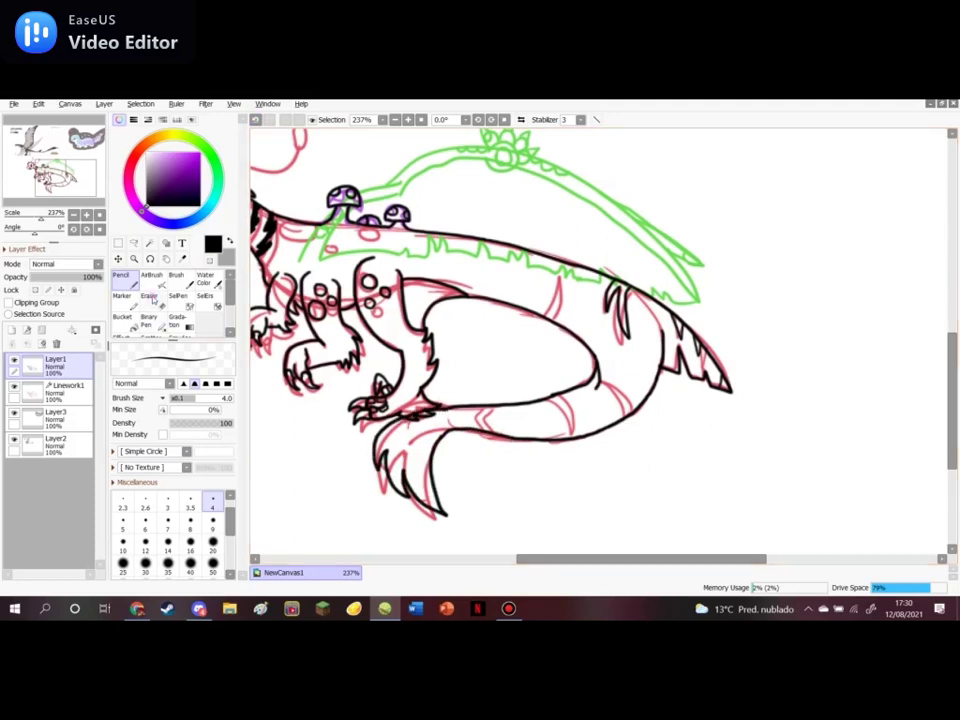
pyautogui.press('e')
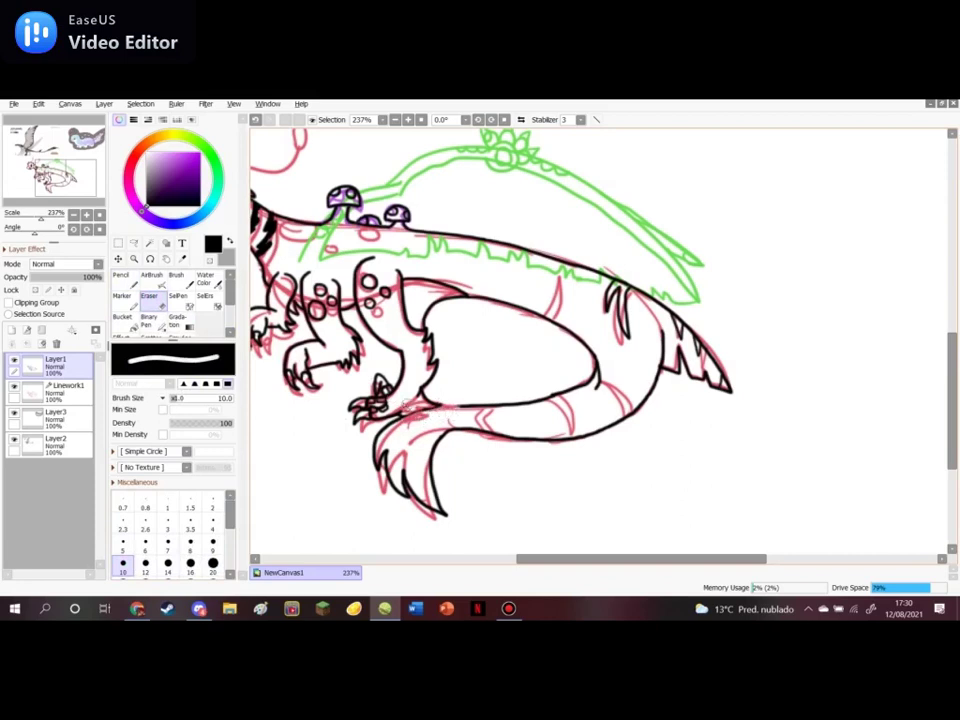
pyautogui.press('n')
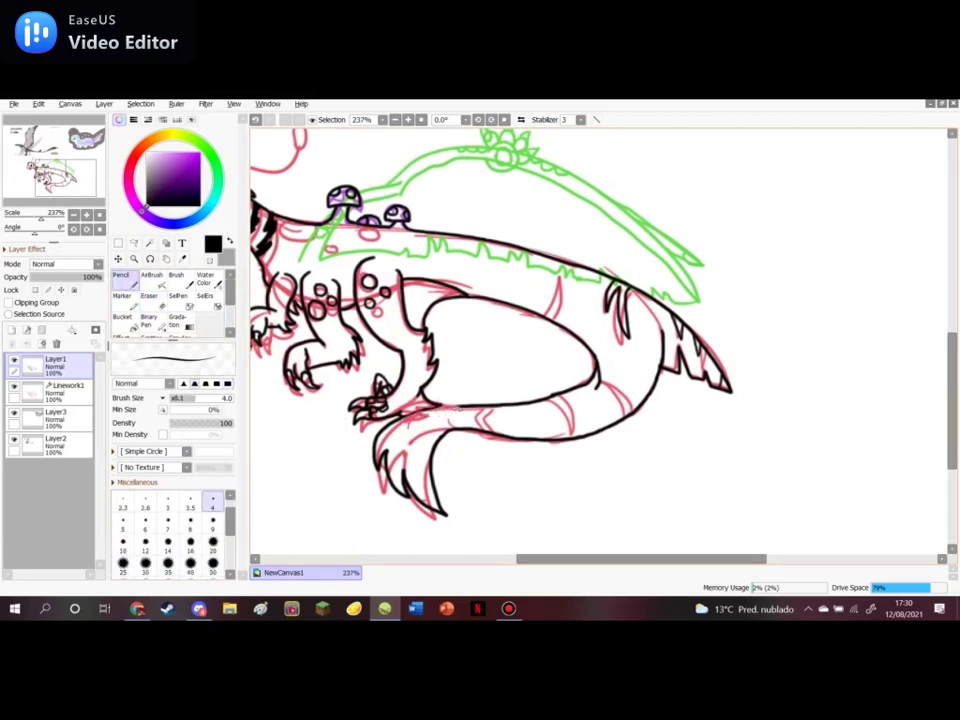
pyautogui.moveTo(466, 406); pyautogui.dragTo(410, 417)
pyautogui.moveTo(404, 478); pyautogui.dragTo(436, 500)
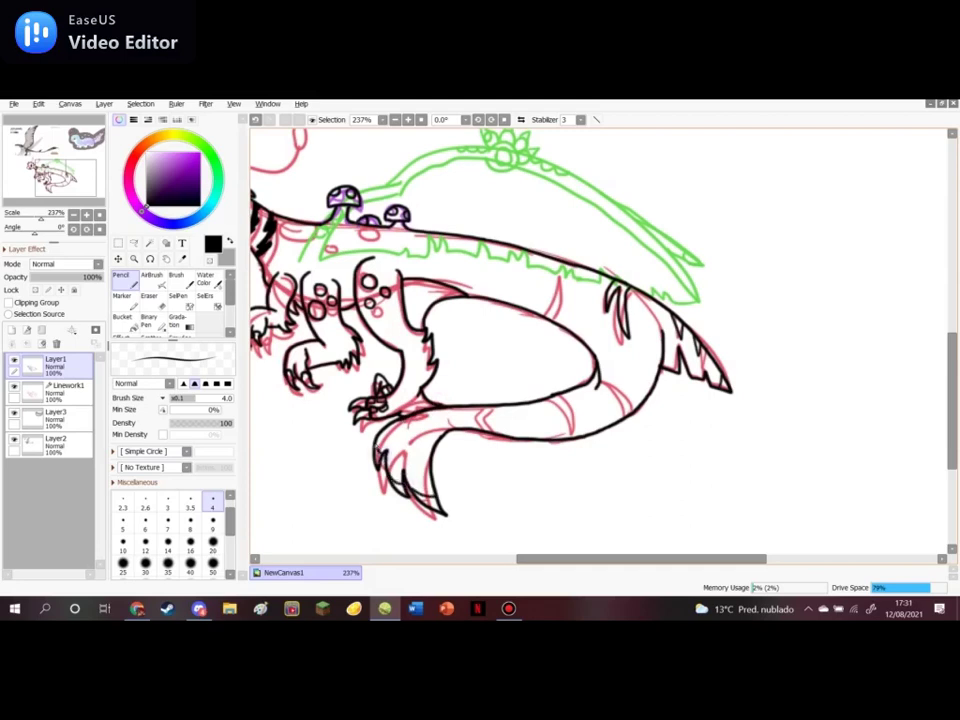
# Check the references, then ink curved stripe bands across the lower tail and a small pointed mark at the inner bend
pyautogui.scroll(-4, 349, 388)
pyautogui.scroll(3, 400, 290)
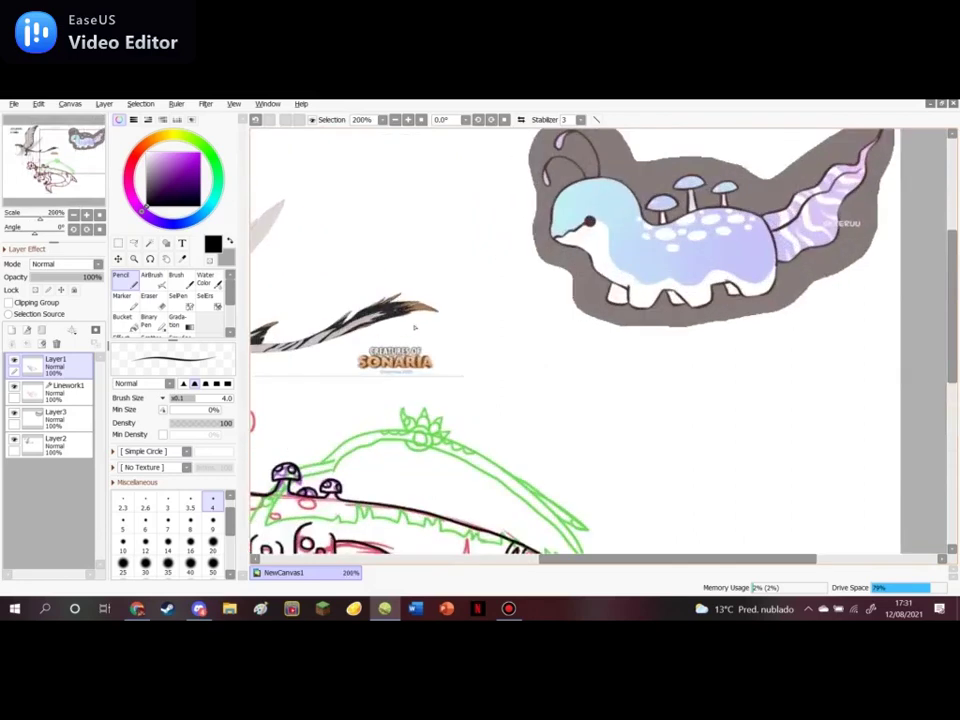
pyautogui.scroll(-3, 400, 290)
pyautogui.scroll(4, 368, 457)
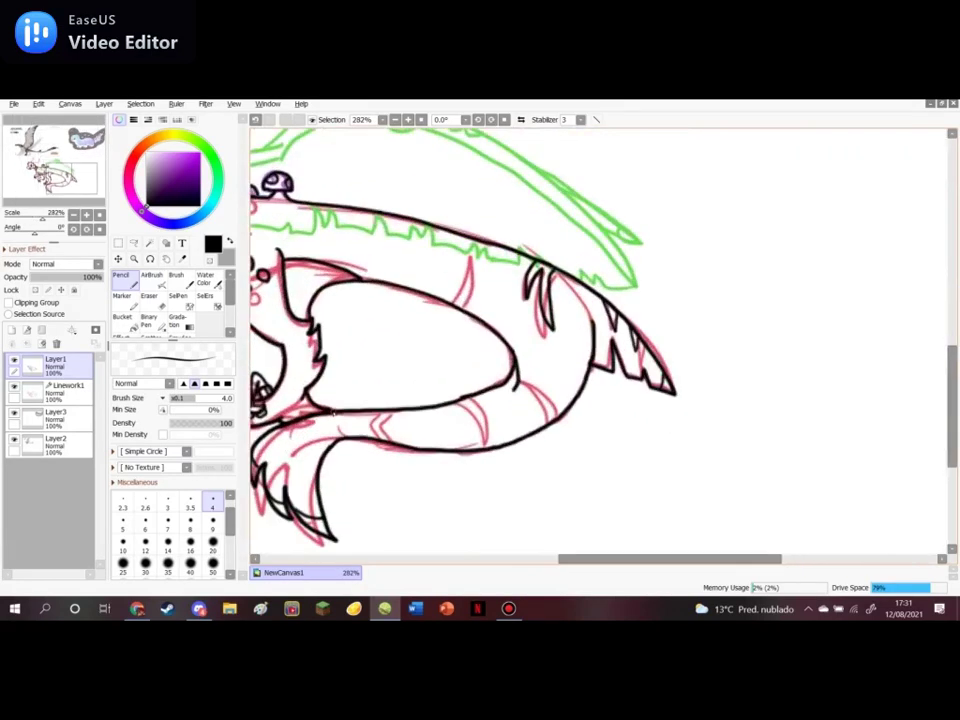
pyautogui.moveTo(369, 412); pyautogui.dragTo(363, 431)
pyautogui.moveTo(423, 410)
pyautogui.mouseDown()
pyautogui.moveTo(441, 448)
pyautogui.moveTo(429, 408)
pyautogui.moveTo(484, 421)
pyautogui.moveTo(490, 446)
pyautogui.mouseUp()
pyautogui.moveTo(473, 397); pyautogui.dragTo(498, 441)
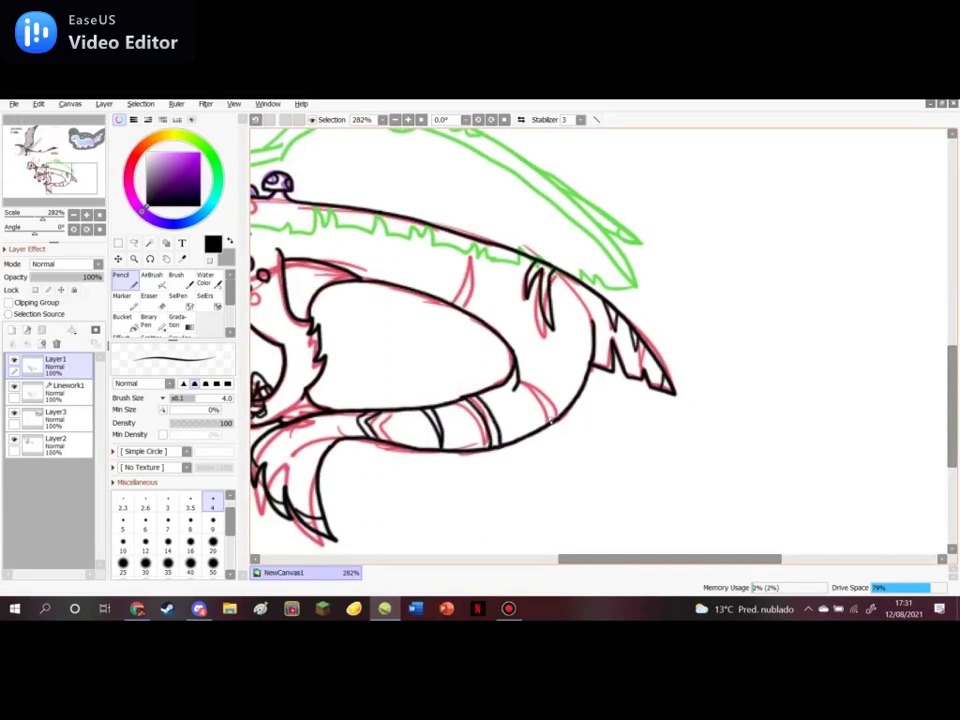
pyautogui.moveTo(514, 356); pyautogui.dragTo(531, 360)
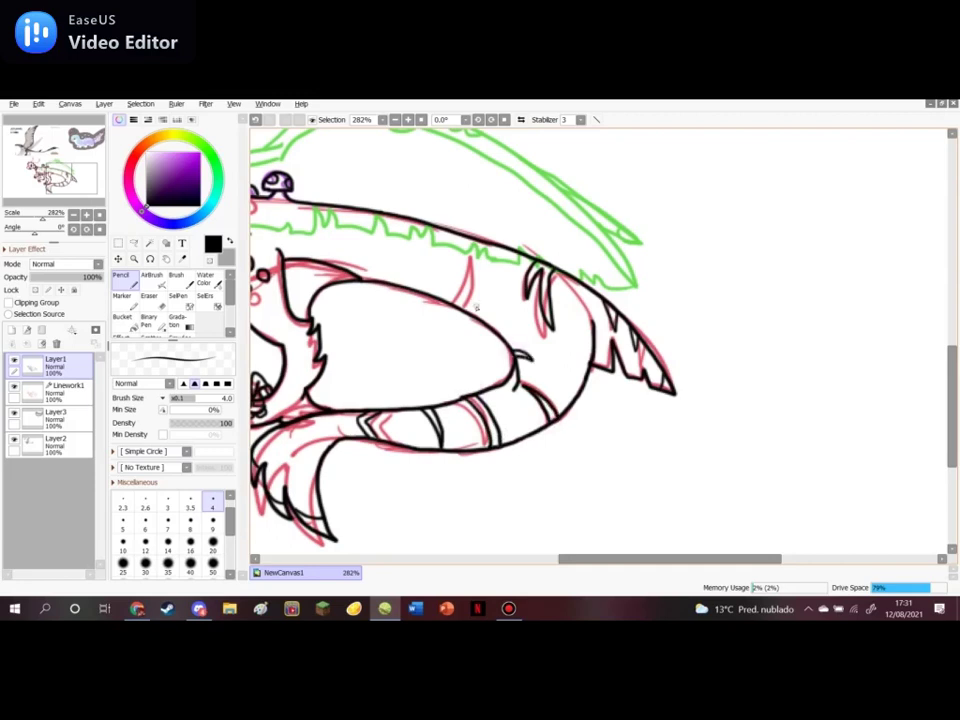
# Ink the inner fur strands of the tail-tip tuft, redoing the first strand
pyautogui.scroll(-1, 506, 408)
pyautogui.scroll(2, 343, 425)
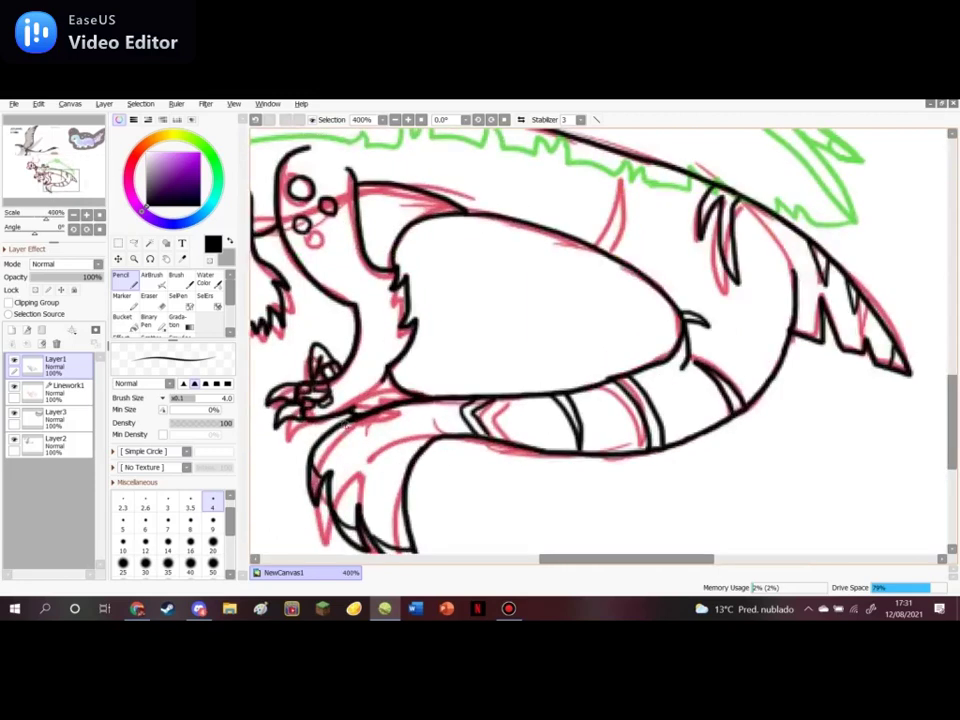
pyautogui.moveTo(359, 510); pyautogui.dragTo(373, 462)
pyautogui.click(264, 122)
pyautogui.moveTo(359, 510)
pyautogui.mouseDown()
pyautogui.moveTo(363, 479)
pyautogui.moveTo(359, 507)
pyautogui.mouseUp()
pyautogui.moveTo(362, 447); pyautogui.dragTo(329, 479)
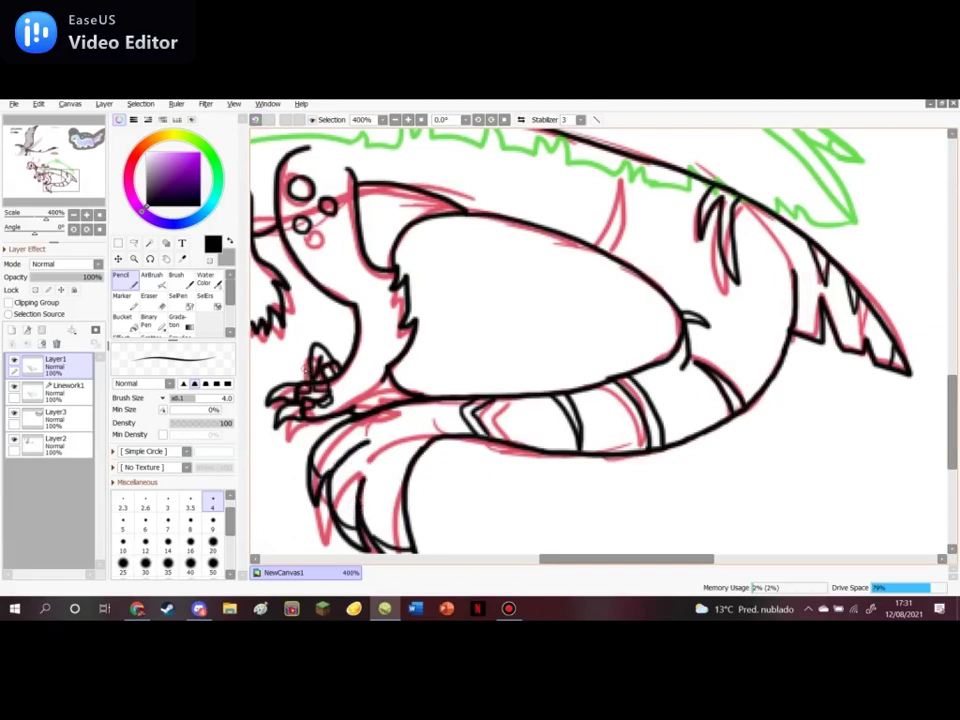
# Ink a curved pointed marking rising from the tail's upper inner edge, then undo and redraw it after checking the references
pyautogui.scroll(-5, 445, 487)
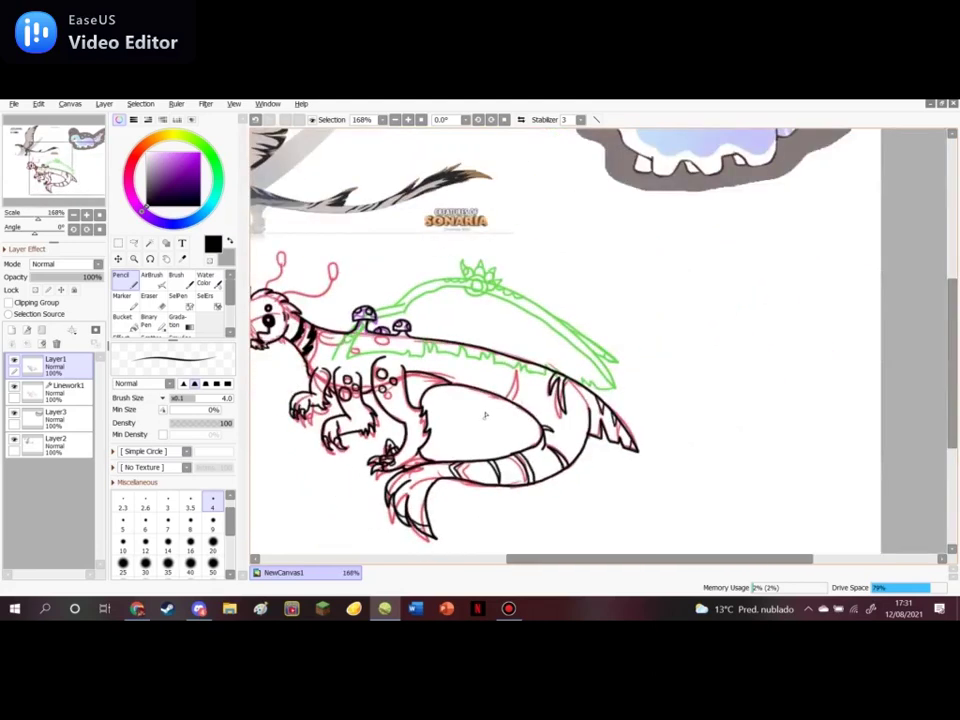
pyautogui.scroll(2, 518, 367)
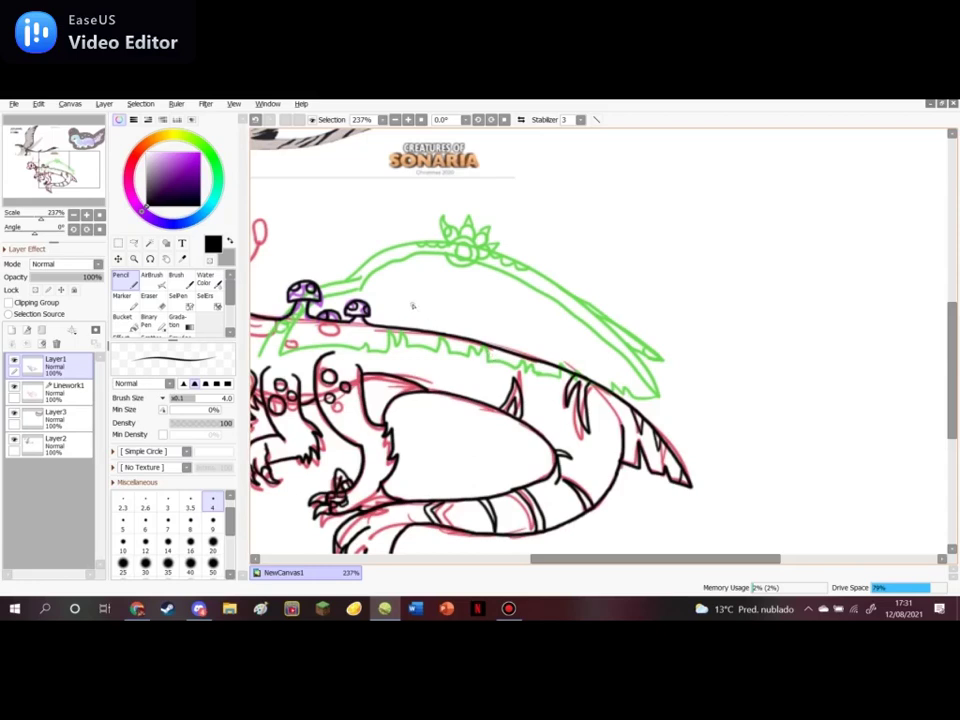
pyautogui.scroll(-3, 477, 428)
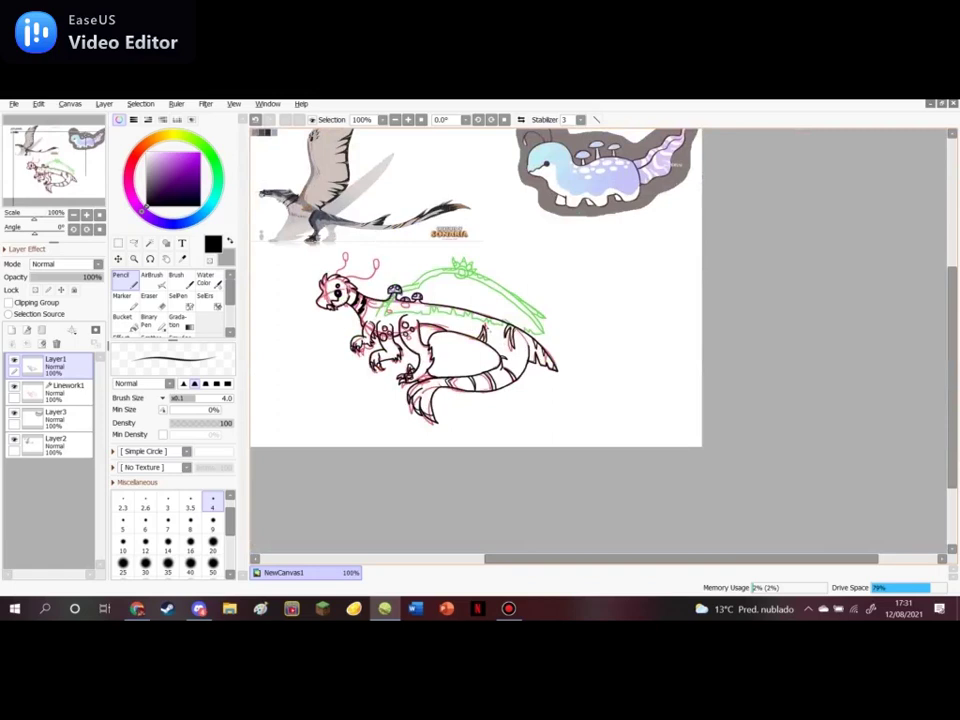
pyautogui.scroll(3, 486, 325)
pyautogui.scroll(2, 455, 380)
pyautogui.scroll(-4, 530, 409)
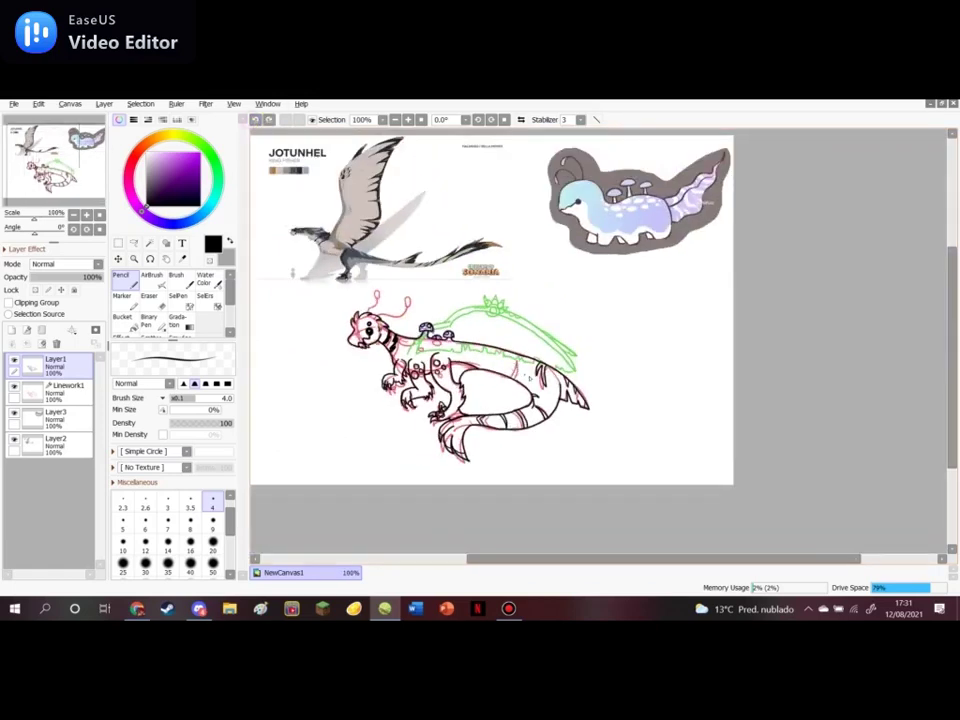
pyautogui.scroll(3, 530, 378)
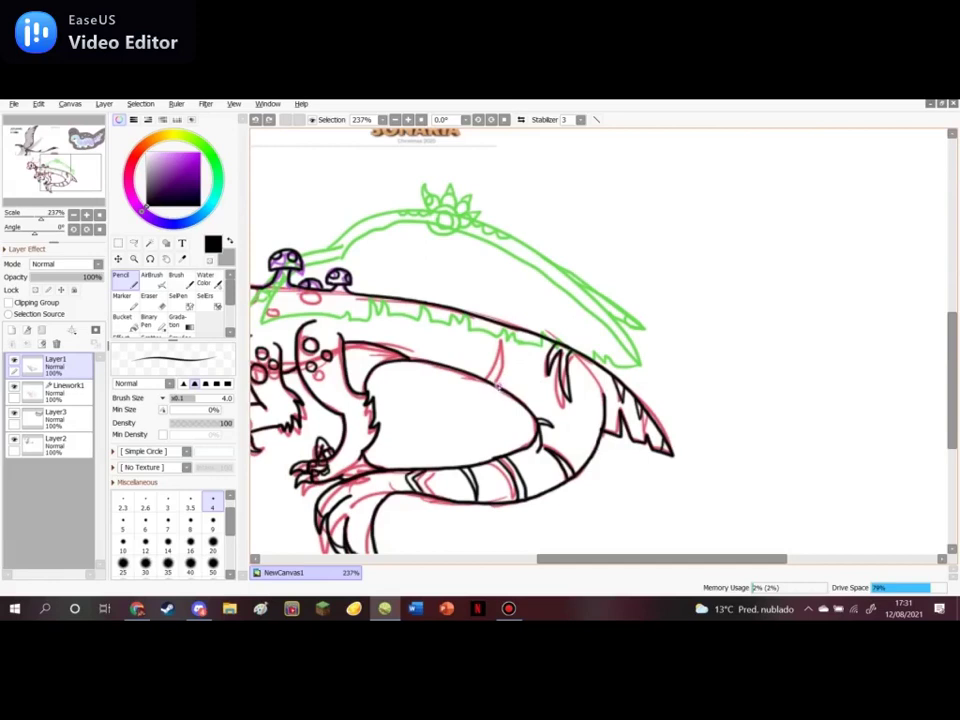
pyautogui.moveTo(516, 366); pyautogui.dragTo(513, 388)
pyautogui.scroll(-4, 548, 387)
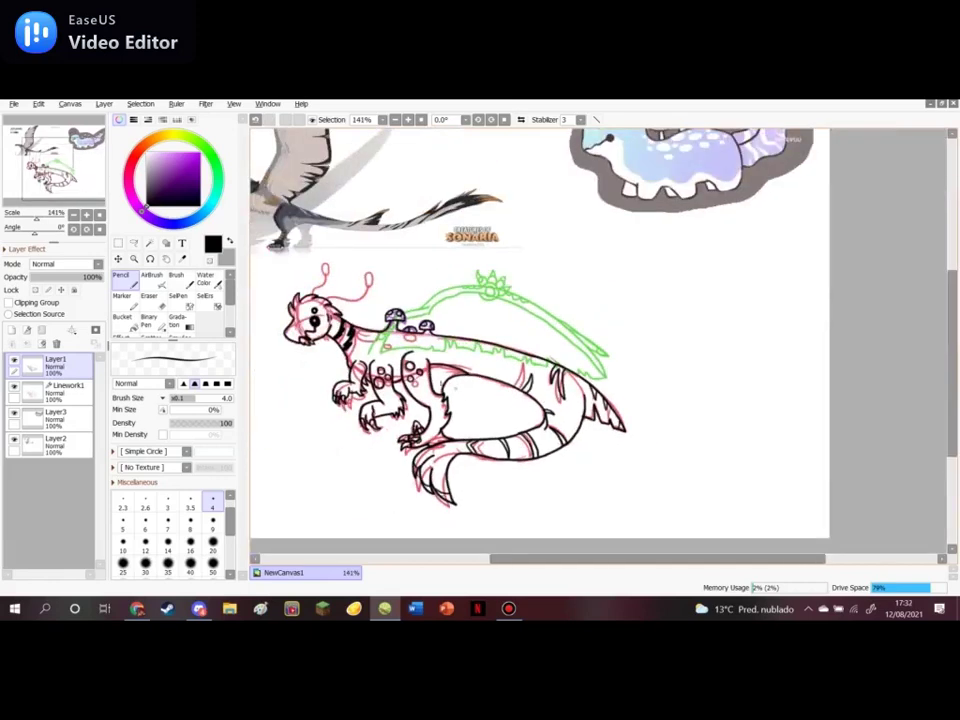
# Ink rounded oval spots along the upper back beneath the mushrooms, starting at the base of the neck
pyautogui.scroll(5, 368, 310)
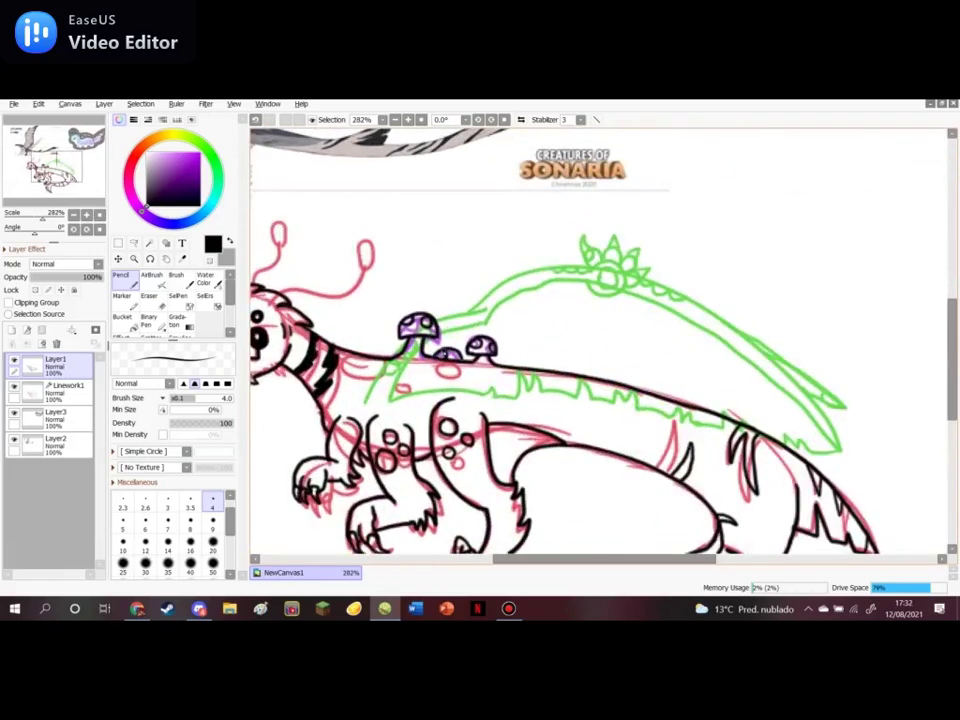
pyautogui.moveTo(367, 356)
pyautogui.mouseDown()
pyautogui.moveTo(351, 361)
pyautogui.moveTo(356, 374)
pyautogui.moveTo(392, 368)
pyautogui.moveTo(383, 357)
pyautogui.mouseUp()
pyautogui.moveTo(444, 364)
pyautogui.mouseDown()
pyautogui.moveTo(436, 373)
pyautogui.moveTo(460, 374)
pyautogui.moveTo(445, 366)
pyautogui.moveTo(399, 387)
pyautogui.moveTo(418, 382)
pyautogui.moveTo(404, 377)
pyautogui.mouseUp()
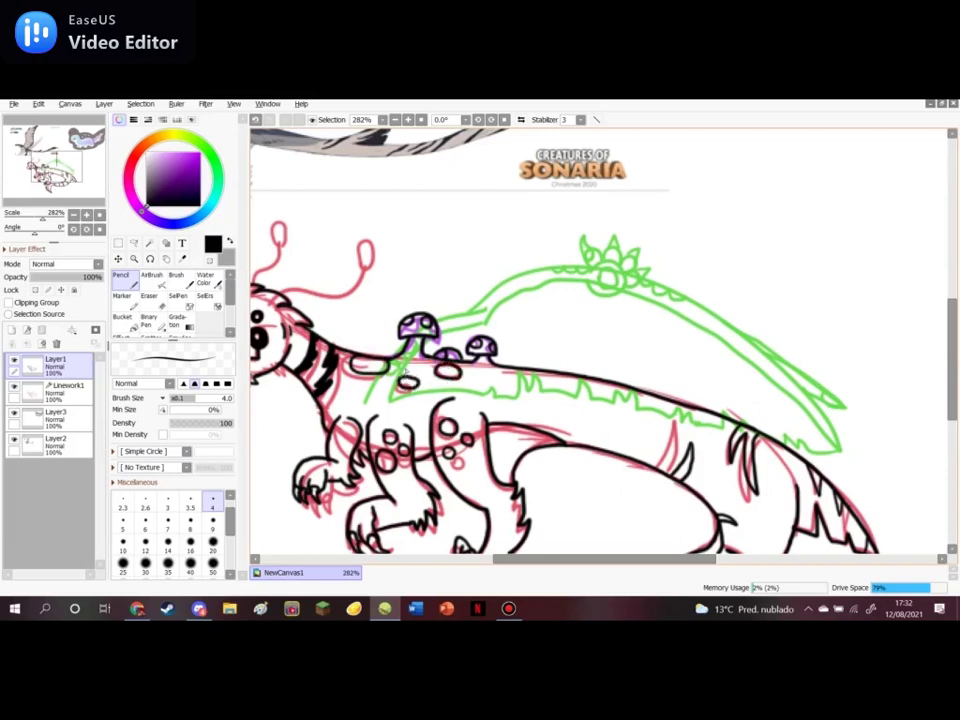
pyautogui.moveTo(492, 372)
pyautogui.mouseDown()
pyautogui.moveTo(503, 369)
pyautogui.moveTo(509, 378)
pyautogui.moveTo(499, 380)
pyautogui.mouseUp()
pyautogui.scroll(-2, 418, 354)
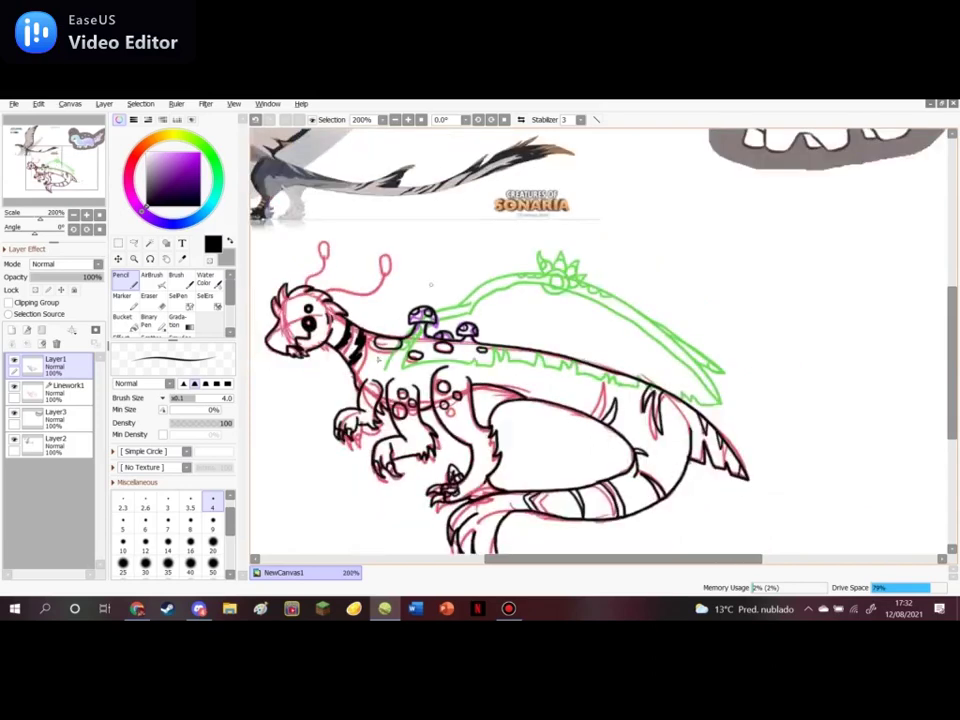
# Ink both looped antennae on top of the creature's head in black
pyautogui.scroll(2, 348, 298)
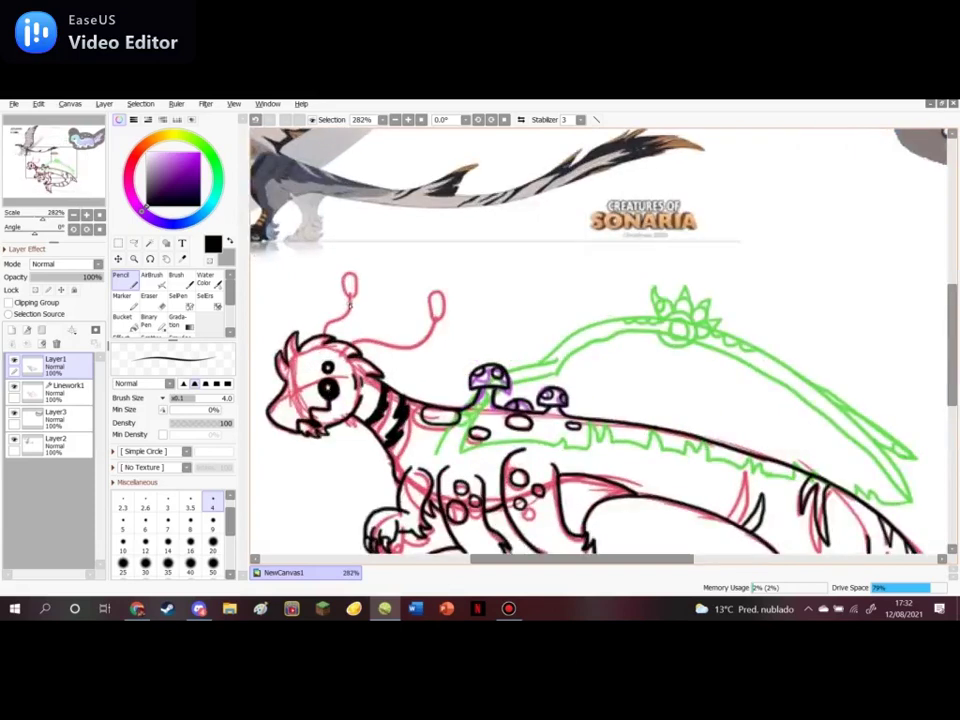
pyautogui.moveTo(342, 342)
pyautogui.mouseDown()
pyautogui.moveTo(420, 330)
pyautogui.moveTo(434, 322)
pyautogui.moveTo(427, 300)
pyautogui.moveTo(440, 289)
pyautogui.moveTo(442, 316)
pyautogui.mouseUp()
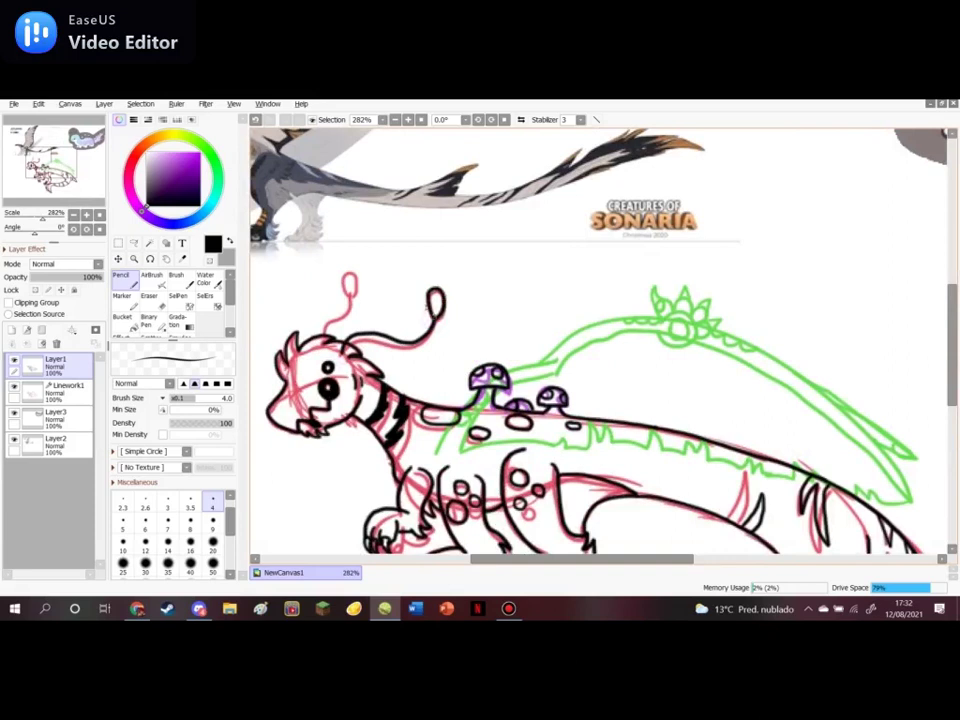
pyautogui.moveTo(317, 337)
pyautogui.mouseDown()
pyautogui.moveTo(368, 284)
pyautogui.moveTo(371, 306)
pyautogui.mouseUp()
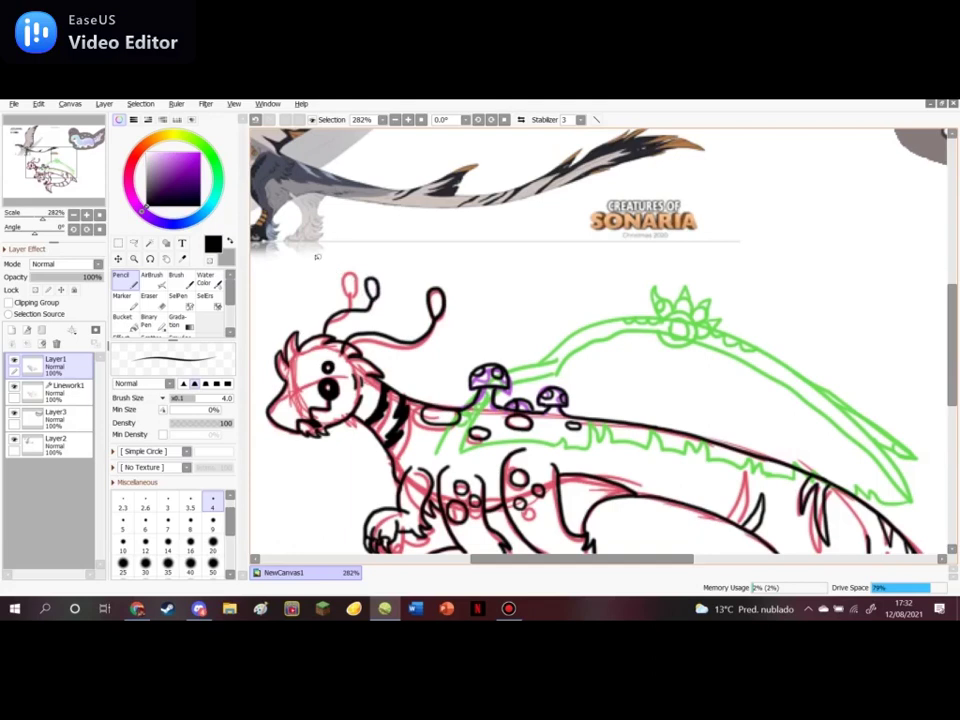
pyautogui.hotkey('ctrl', 'z')
pyautogui.hotkey('ctrl', 'y')
# Erase the coloured sketch on the Linework1 layer with the Eraser at size 120
pyautogui.scroll(-2, 381, 204)
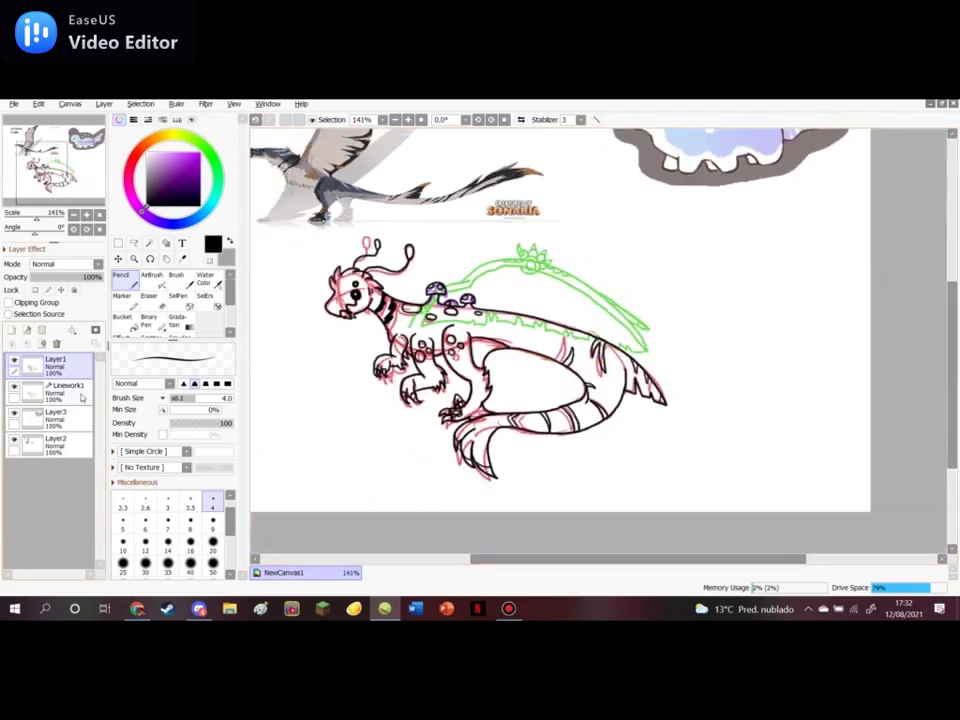
pyautogui.click(82, 398)
pyautogui.click(149, 275)
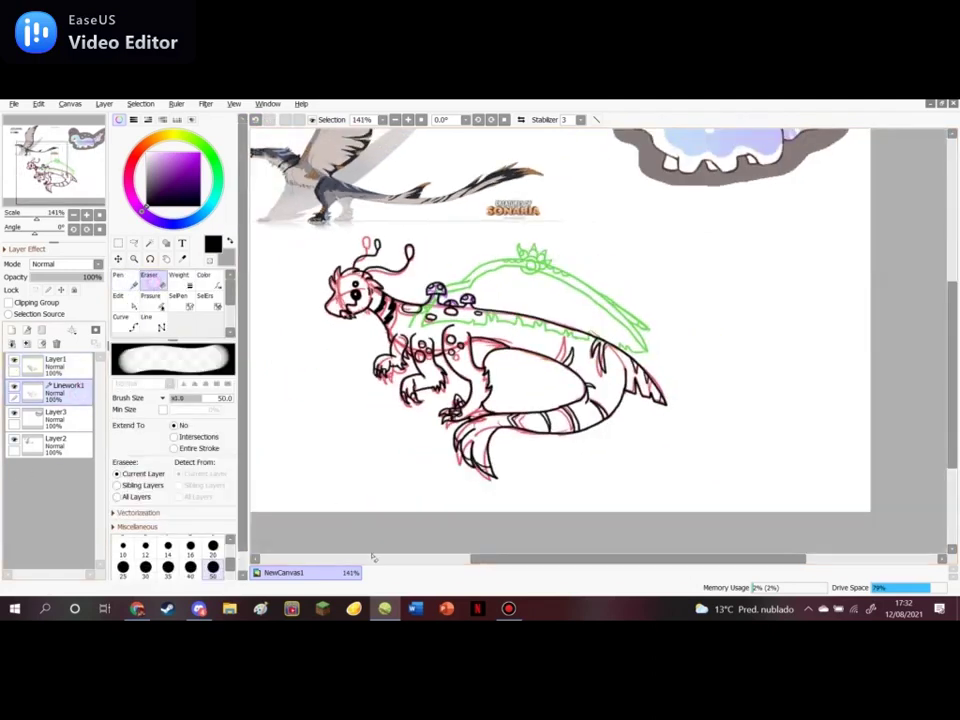
pyautogui.scroll(-1, 205, 560)
pyautogui.click(212, 569)
pyautogui.moveTo(546, 372)
pyautogui.mouseDown()
pyautogui.moveTo(512, 368)
pyautogui.moveTo(533, 325)
pyautogui.moveTo(494, 415)
pyautogui.moveTo(630, 455)
pyautogui.moveTo(559, 420)
pyautogui.moveTo(584, 393)
pyautogui.moveTo(391, 405)
pyautogui.moveTo(464, 398)
pyautogui.moveTo(362, 331)
pyautogui.moveTo(335, 275)
pyautogui.moveTo(401, 263)
pyautogui.moveTo(624, 270)
pyautogui.moveTo(378, 297)
pyautogui.moveTo(480, 322)
pyautogui.moveTo(461, 518)
pyautogui.moveTo(732, 348)
pyautogui.moveTo(645, 326)
pyautogui.mouseUp()
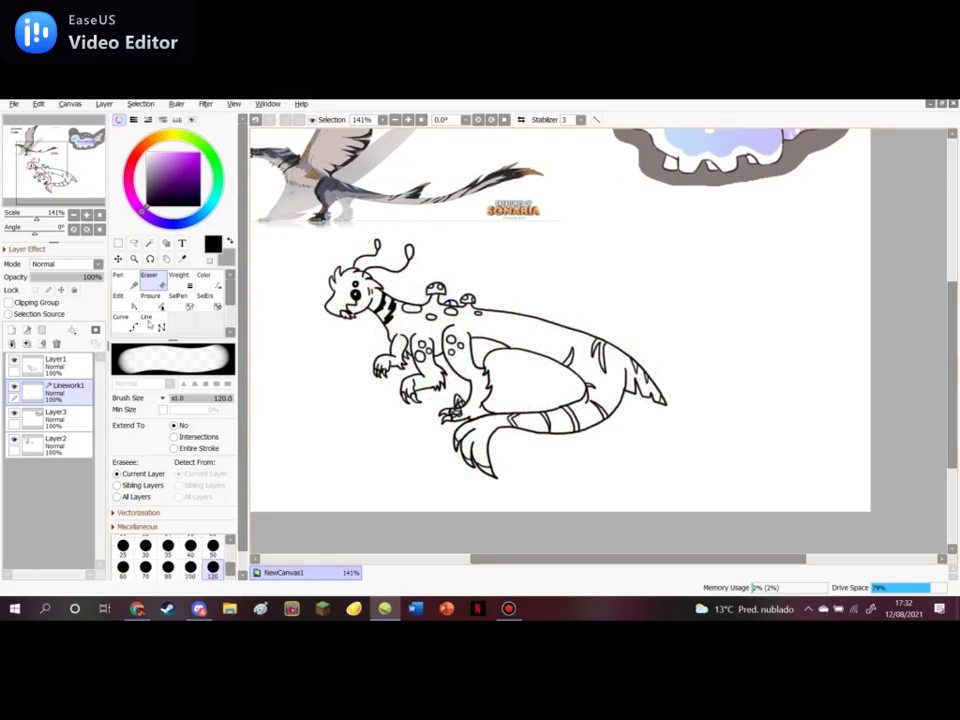
# Check the references, then start a light purple wing sketch on Linework1 with the size 4 Pen, drawing its arm and upper edge
pyautogui.click(118, 275)
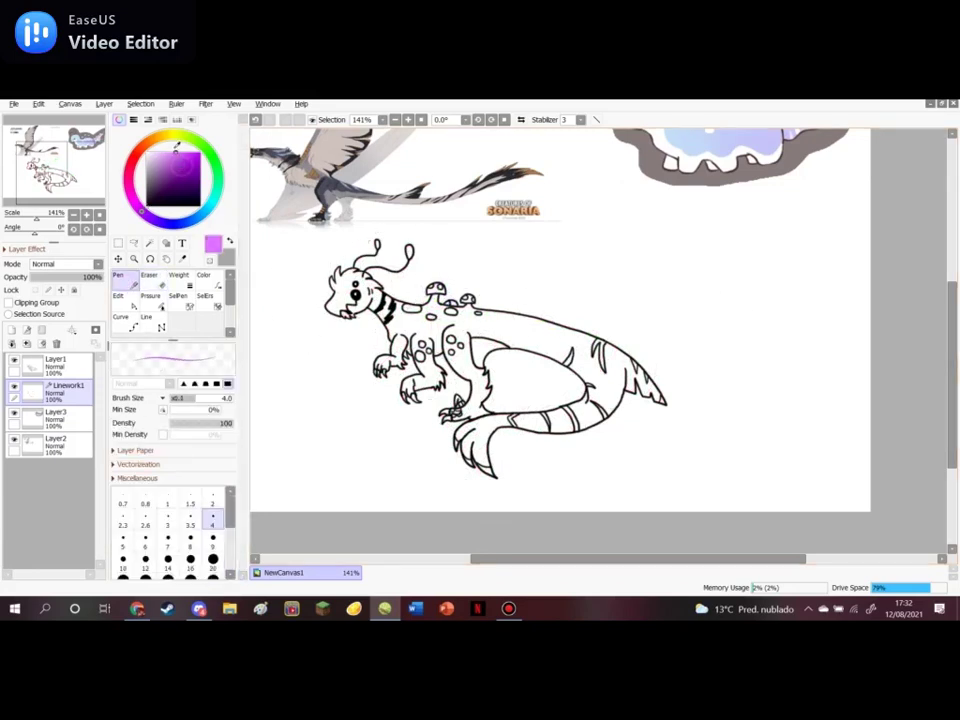
pyautogui.scroll(-1, 383, 454)
pyautogui.scroll(3, 457, 284)
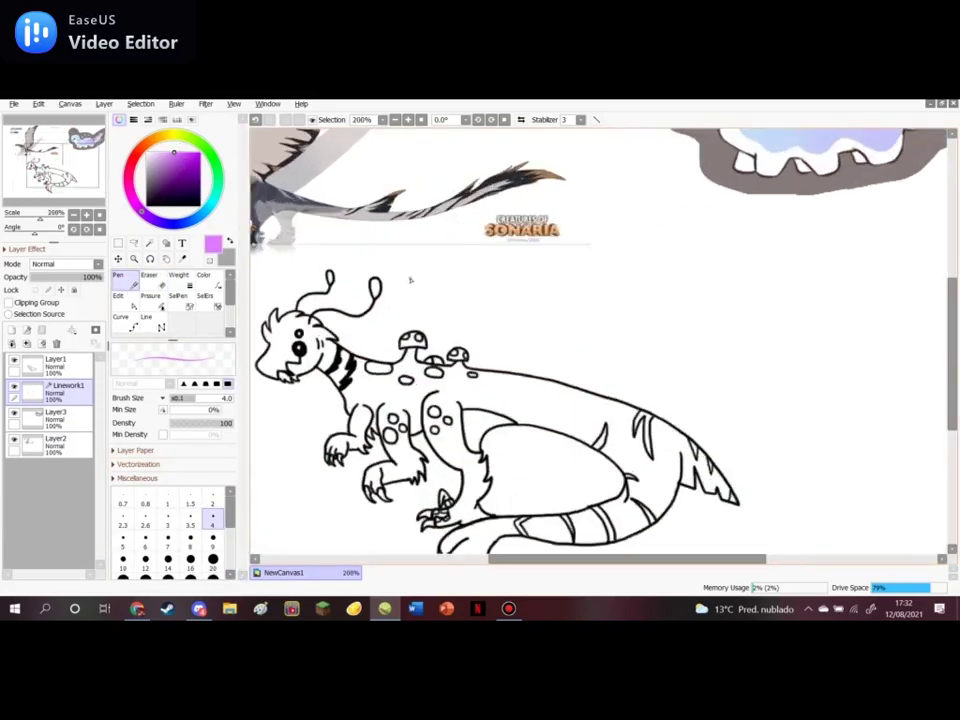
pyautogui.scroll(-4, 413, 291)
pyautogui.scroll(1, 361, 210)
pyautogui.scroll(1, 468, 362)
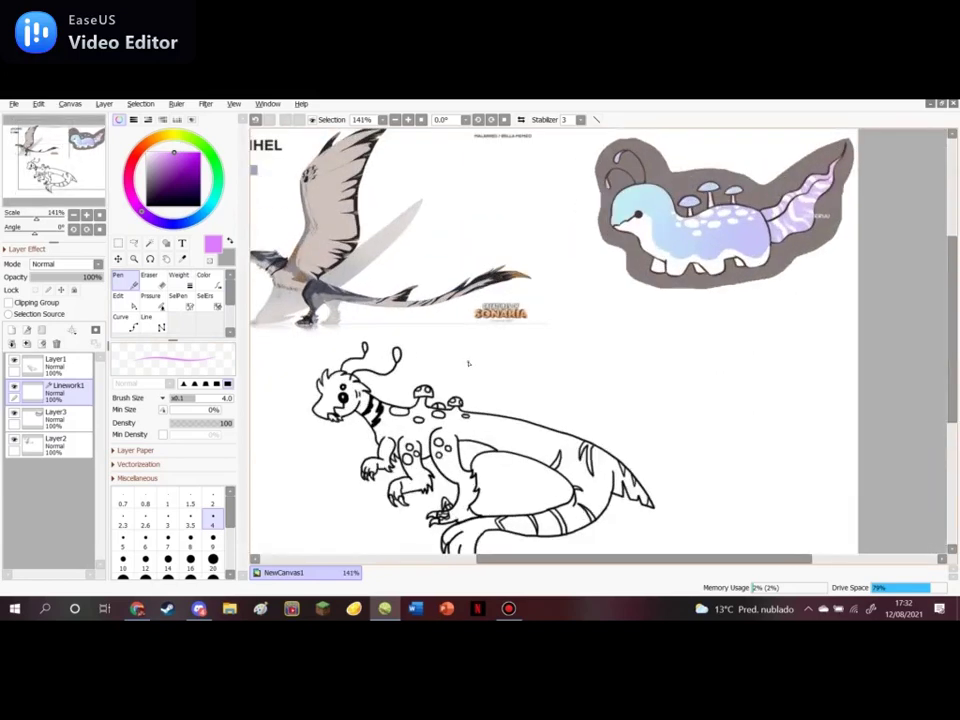
pyautogui.scroll(-1, 475, 392)
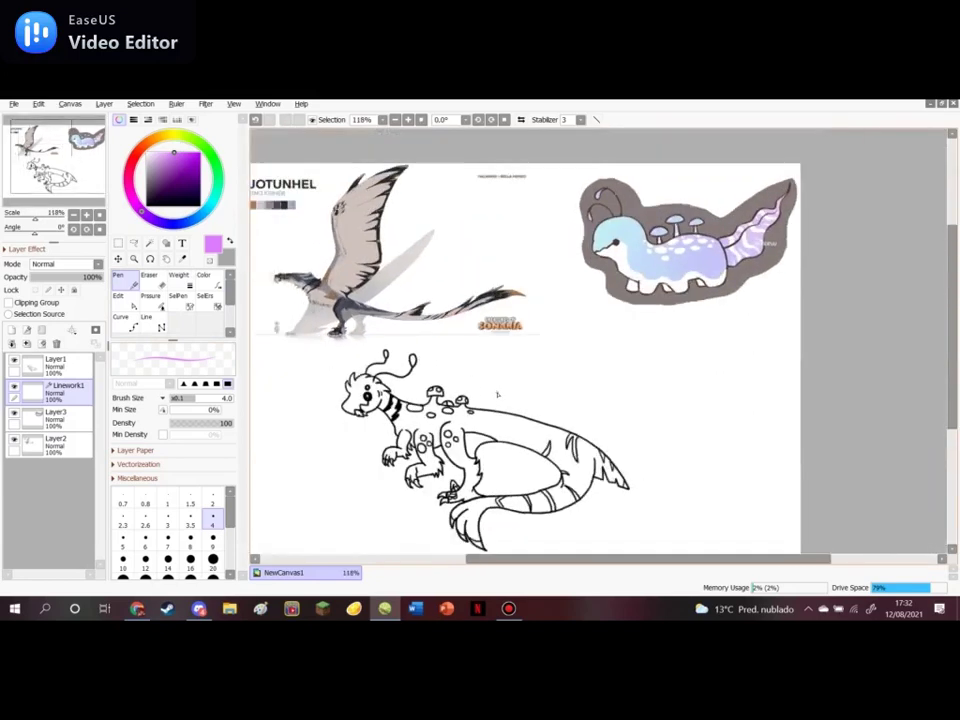
pyautogui.scroll(3, 475, 392)
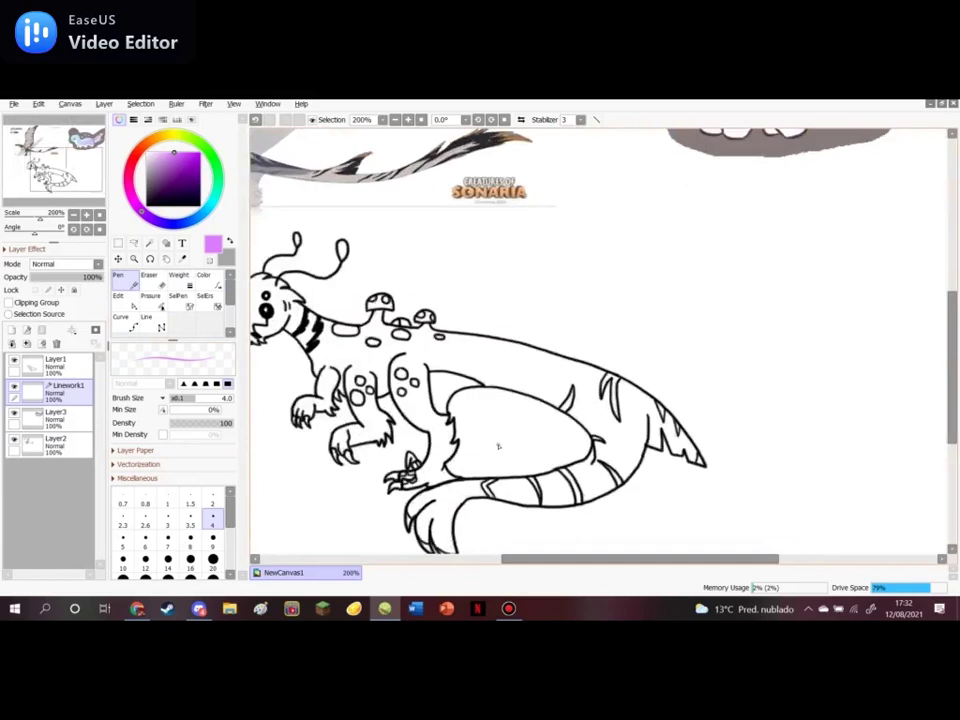
pyautogui.moveTo(338, 346)
pyautogui.mouseDown()
pyautogui.moveTo(370, 298)
pyautogui.moveTo(456, 285)
pyautogui.moveTo(423, 292)
pyautogui.moveTo(395, 256)
pyautogui.moveTo(407, 241)
pyautogui.moveTo(475, 246)
pyautogui.moveTo(550, 271)
pyautogui.moveTo(612, 305)
pyautogui.mouseUp()
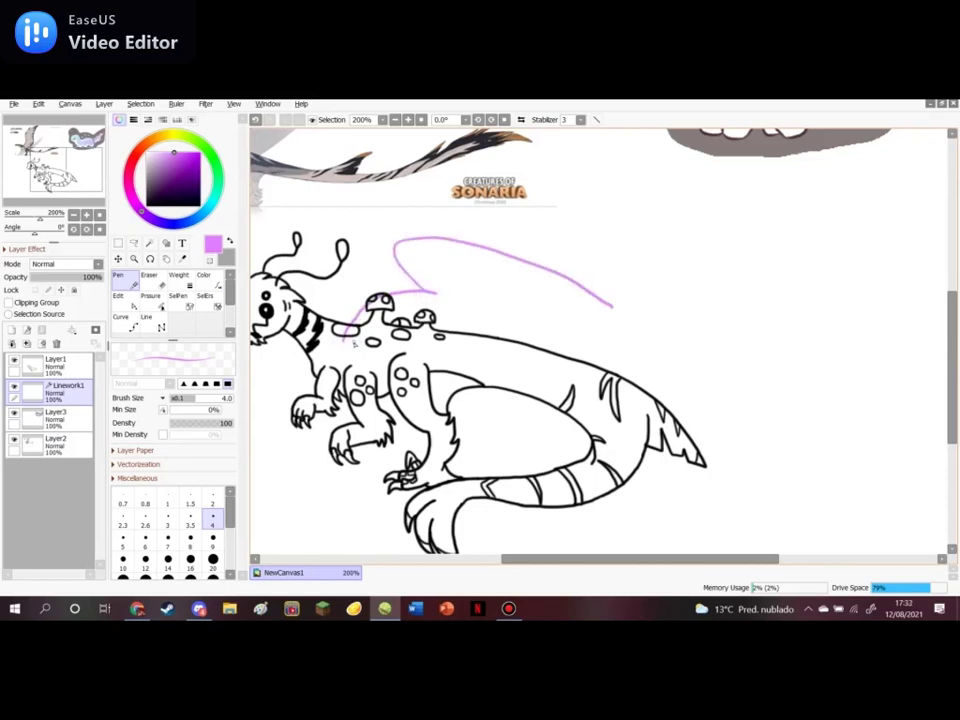
# Sketch the inner contour of the wing arm, its pointed elbow and the underside of the long upper edge
pyautogui.moveTo(354, 343)
pyautogui.mouseDown()
pyautogui.moveTo(414, 305)
pyautogui.moveTo(445, 303)
pyautogui.mouseUp()
pyautogui.hotkey('ctrl', 'z')
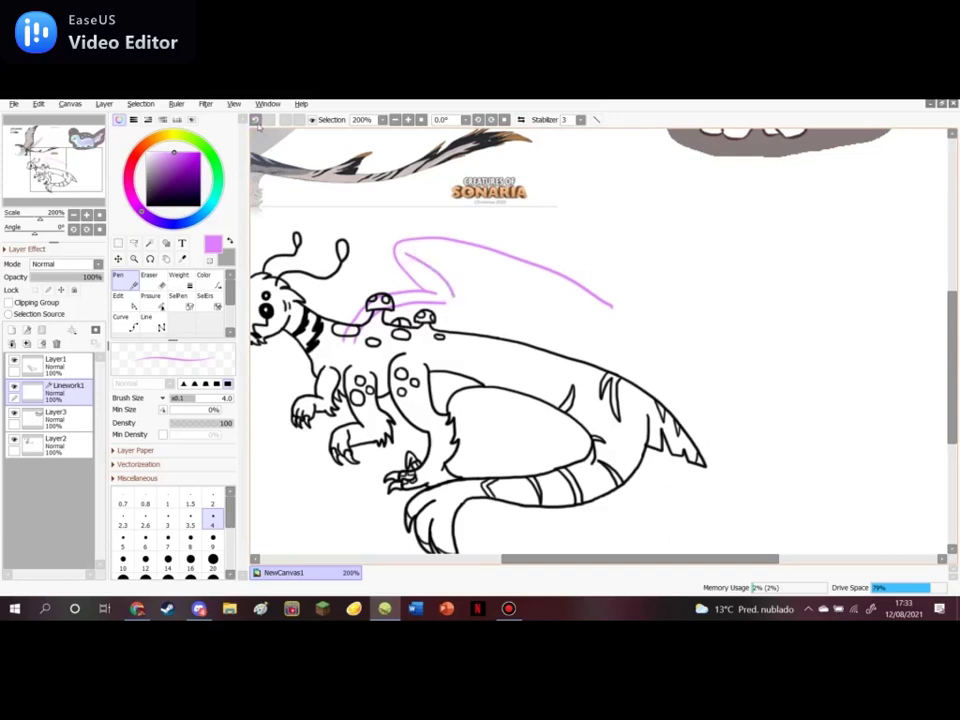
pyautogui.moveTo(409, 253)
pyautogui.mouseDown()
pyautogui.moveTo(412, 268)
pyautogui.moveTo(459, 307)
pyautogui.mouseUp()
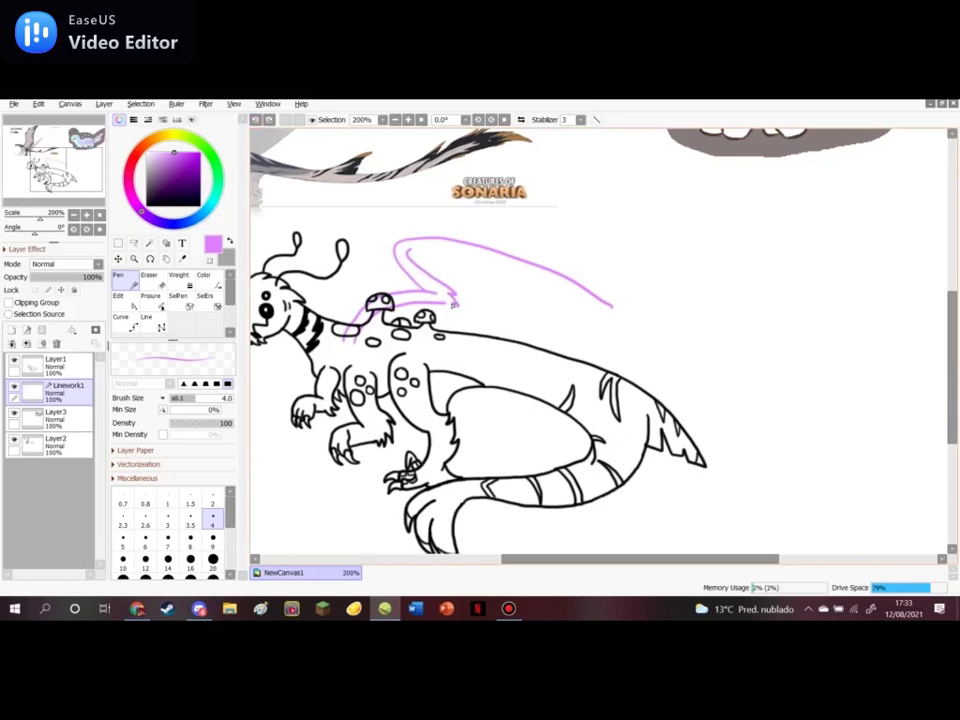
pyautogui.moveTo(411, 252)
pyautogui.mouseDown()
pyautogui.moveTo(441, 253)
pyautogui.moveTo(410, 250)
pyautogui.moveTo(511, 271)
pyautogui.moveTo(636, 330)
pyautogui.mouseUp()
pyautogui.click(256, 120)
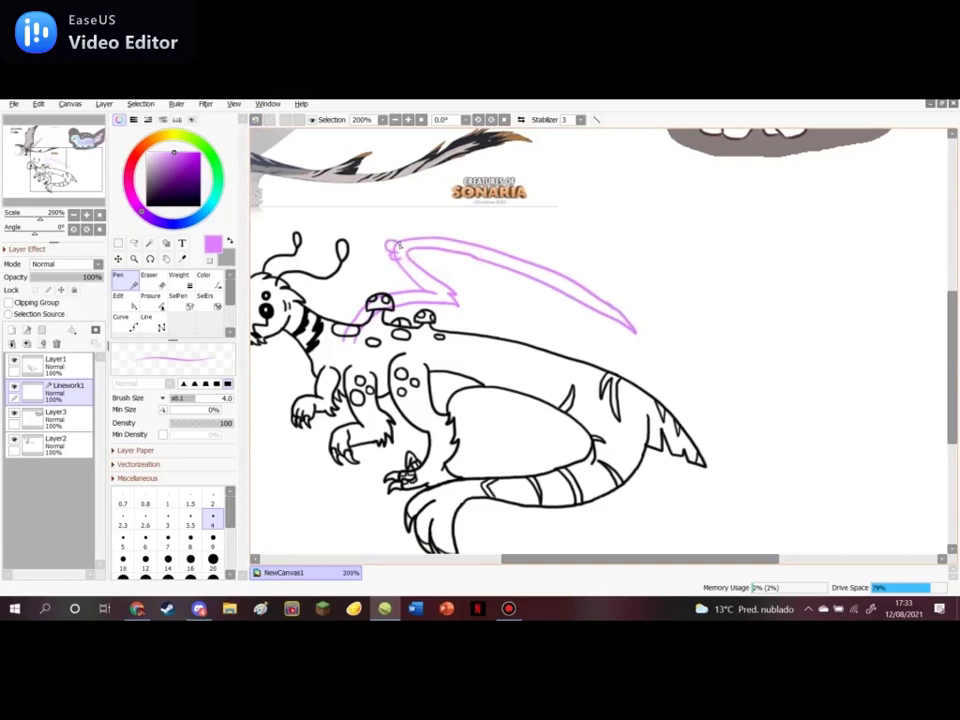
# Sketch a spiky cluster at the wing's wrist joint and a jagged feathered lower edge running from the wing tip to the body
pyautogui.moveTo(398, 245); pyautogui.dragTo(405, 258)
pyautogui.moveTo(355, 342); pyautogui.dragTo(501, 343)
pyautogui.click(257, 120)
pyautogui.moveTo(428, 341); pyautogui.dragTo(490, 340)
pyautogui.hotkey('ctrl', 'z')
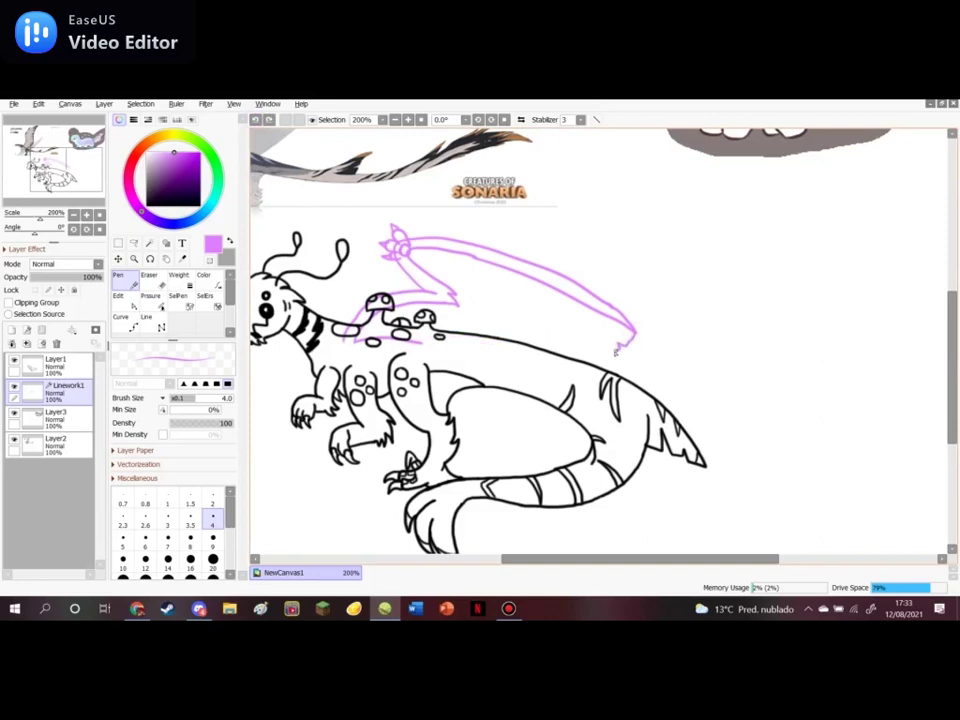
pyautogui.moveTo(632, 338); pyautogui.dragTo(596, 358)
pyautogui.moveTo(545, 377); pyautogui.dragTo(491, 353)
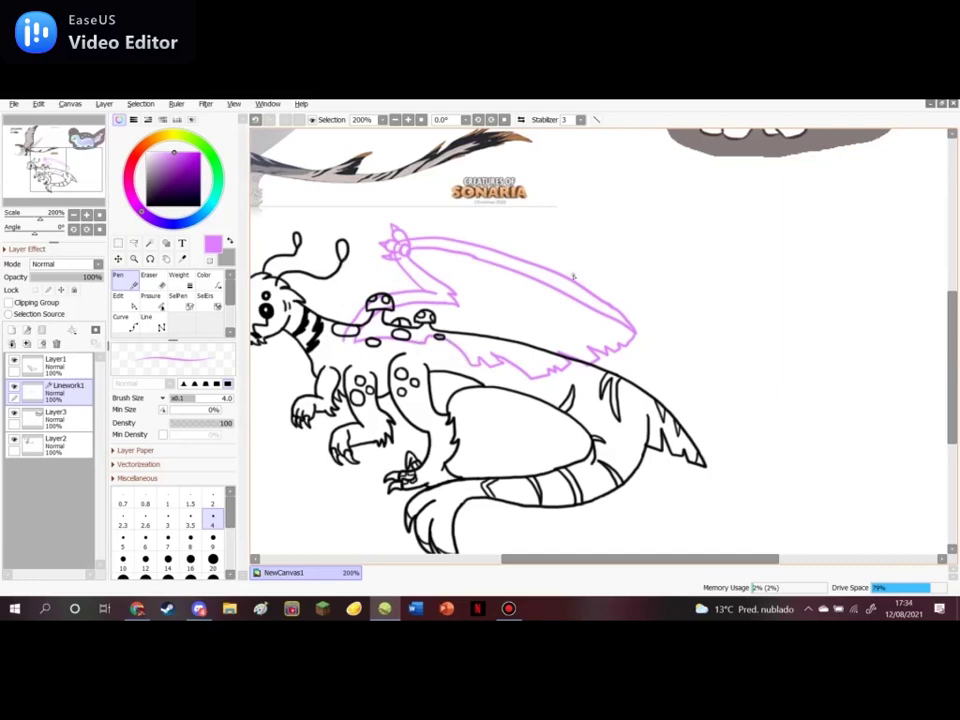
# Check the references, then sketch an overlapping pointed feather along the outer part of the wing's upper edge
pyautogui.scroll(-3, 573, 277)
pyautogui.scroll(1, 411, 181)
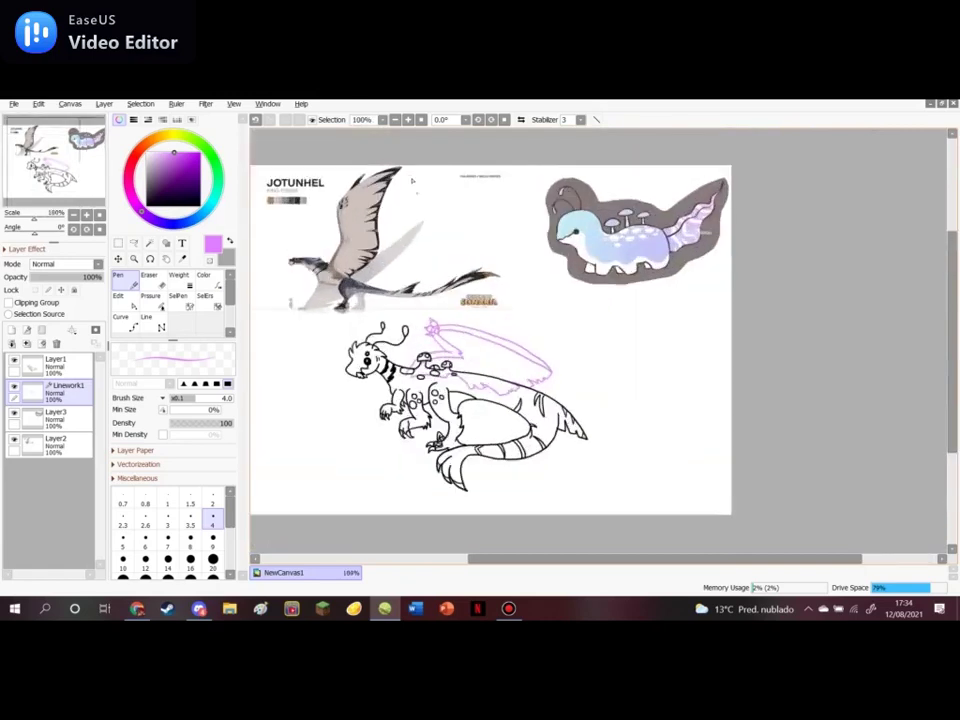
pyautogui.scroll(3, 530, 330)
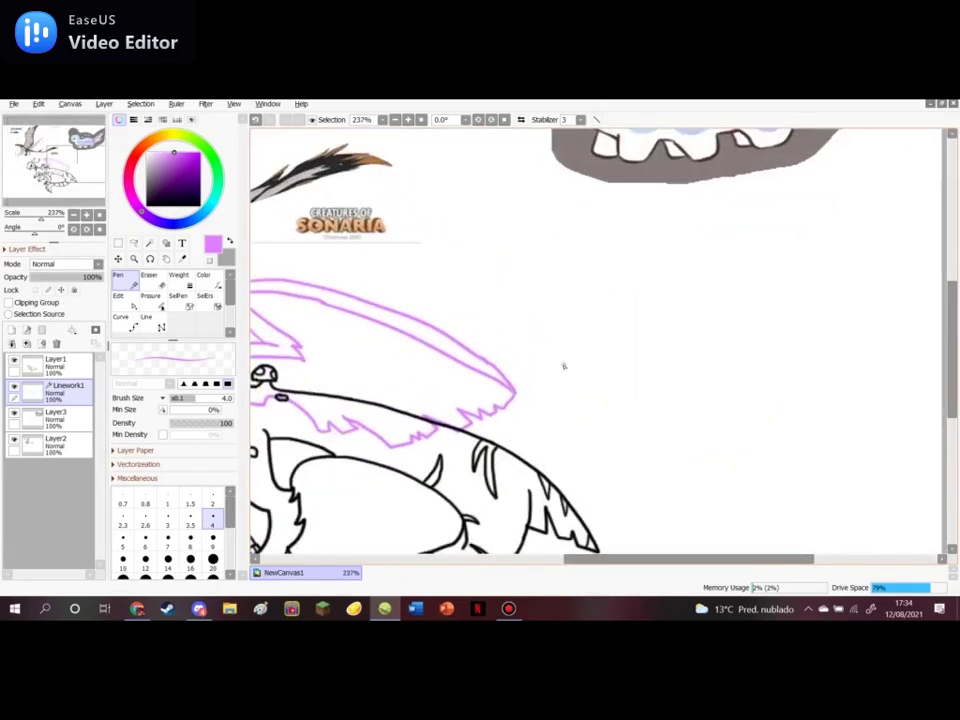
pyautogui.moveTo(350, 294)
pyautogui.mouseDown()
pyautogui.moveTo(435, 320)
pyautogui.moveTo(515, 367)
pyautogui.moveTo(441, 344)
pyautogui.mouseUp()
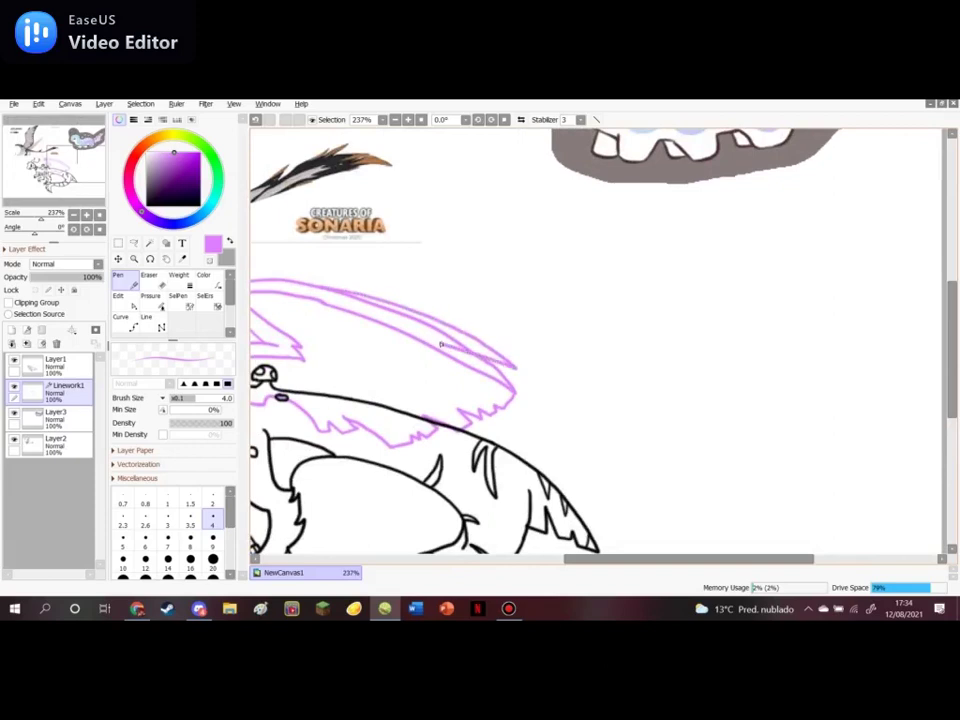
# Erase the overlapping lines near the wing tip with a size 10 Eraser and redraw the pointed feather ends with the Pen
pyautogui.press('e')
pyautogui.scroll(3, 230, 556)
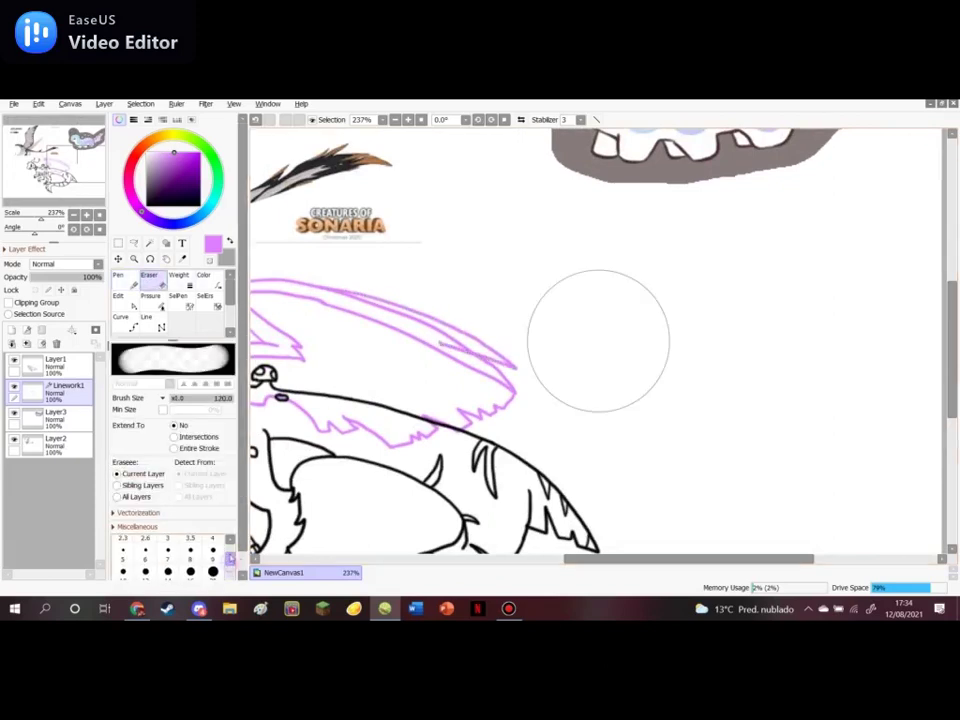
pyautogui.click(212, 572)
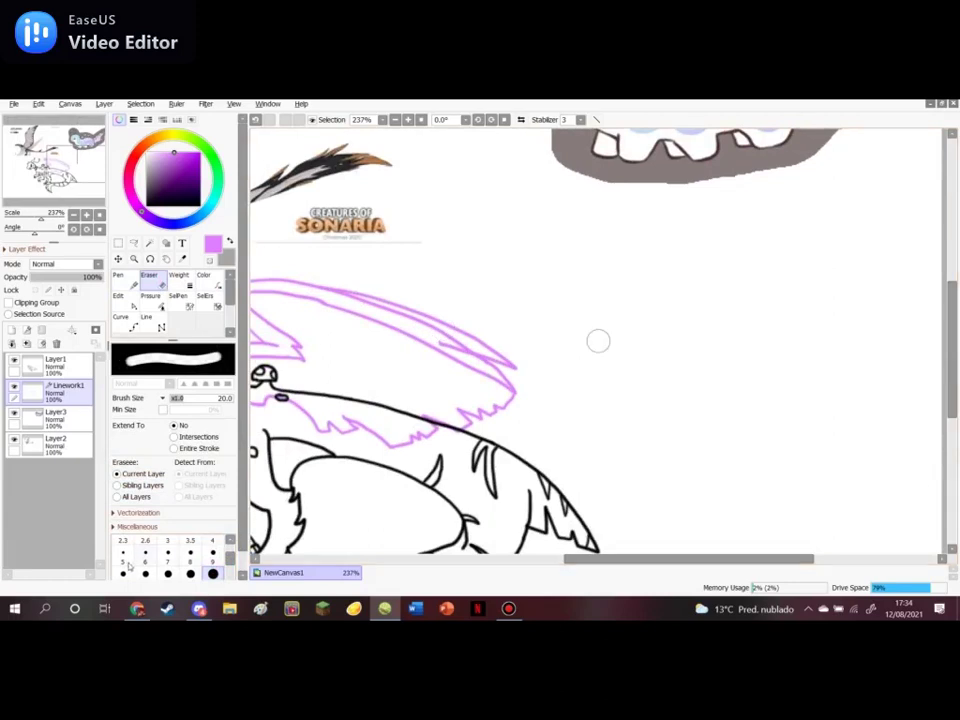
pyautogui.click(123, 573)
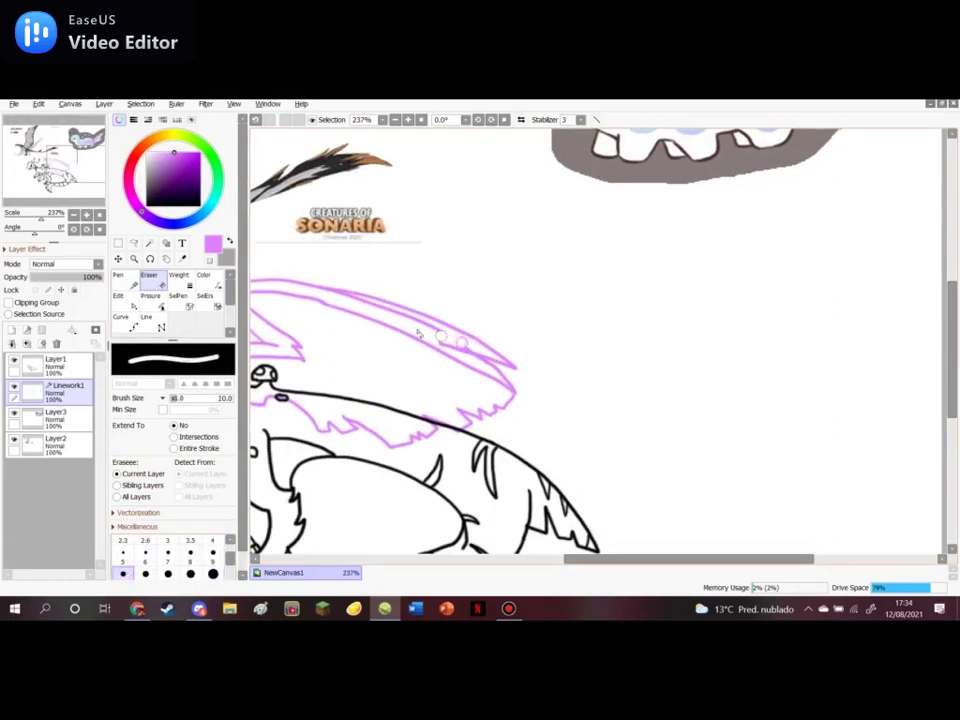
pyautogui.moveTo(440, 334)
pyautogui.mouseDown()
pyautogui.moveTo(392, 317)
pyautogui.moveTo(467, 346)
pyautogui.moveTo(498, 372)
pyautogui.mouseUp()
pyautogui.press('n')
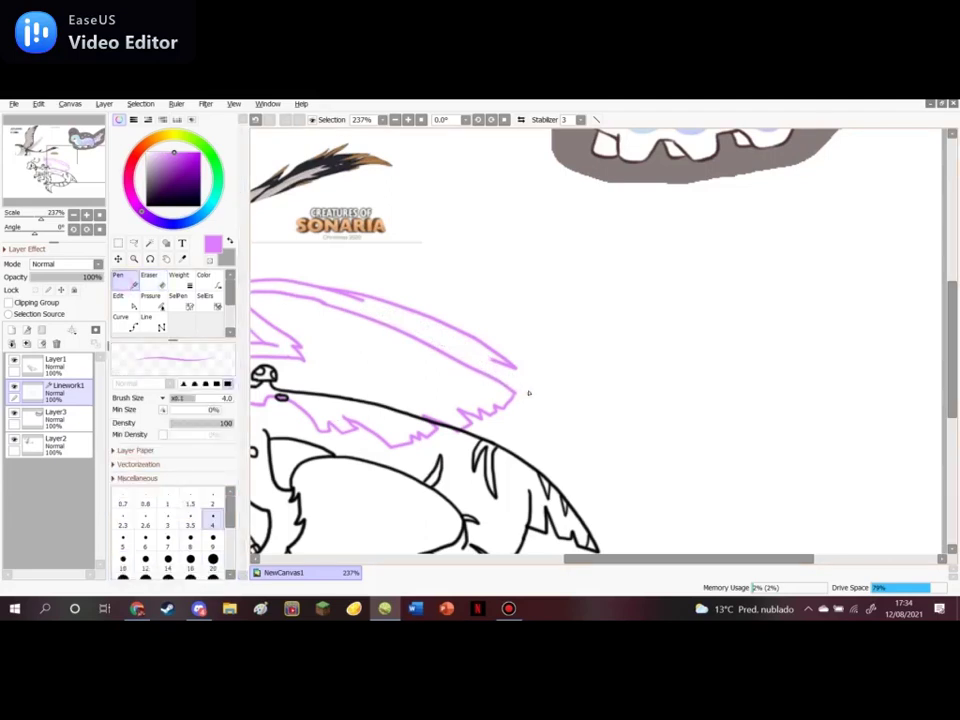
pyautogui.moveTo(481, 363); pyautogui.dragTo(517, 387)
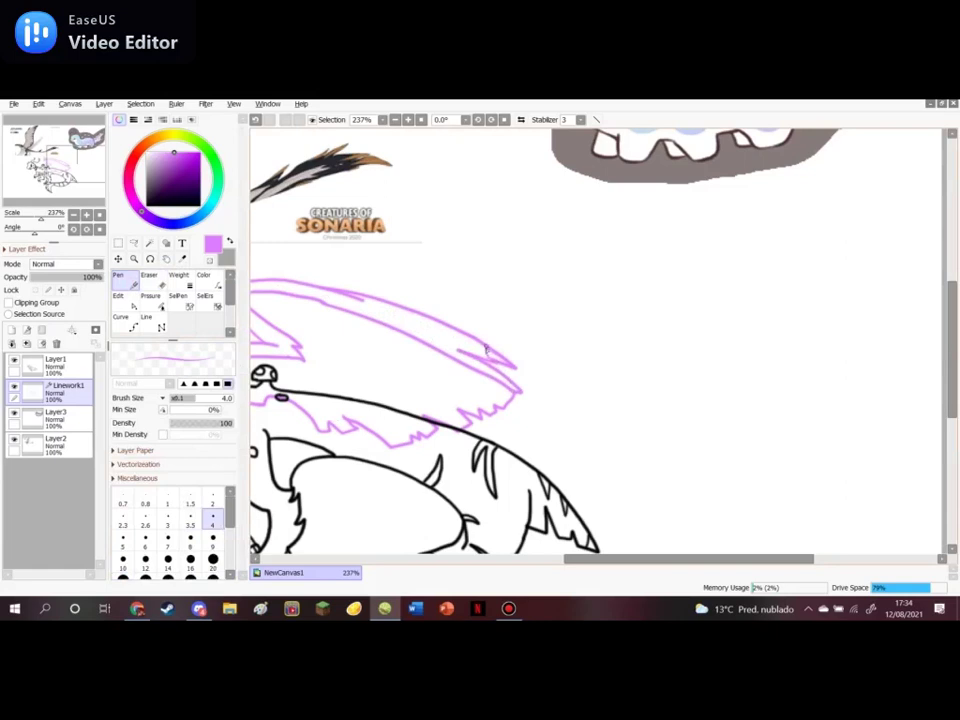
# Sketch a second jagged line along the wing's lower edge and small rounded spots on the arm and beside the wrist
pyautogui.scroll(-5, 481, 328)
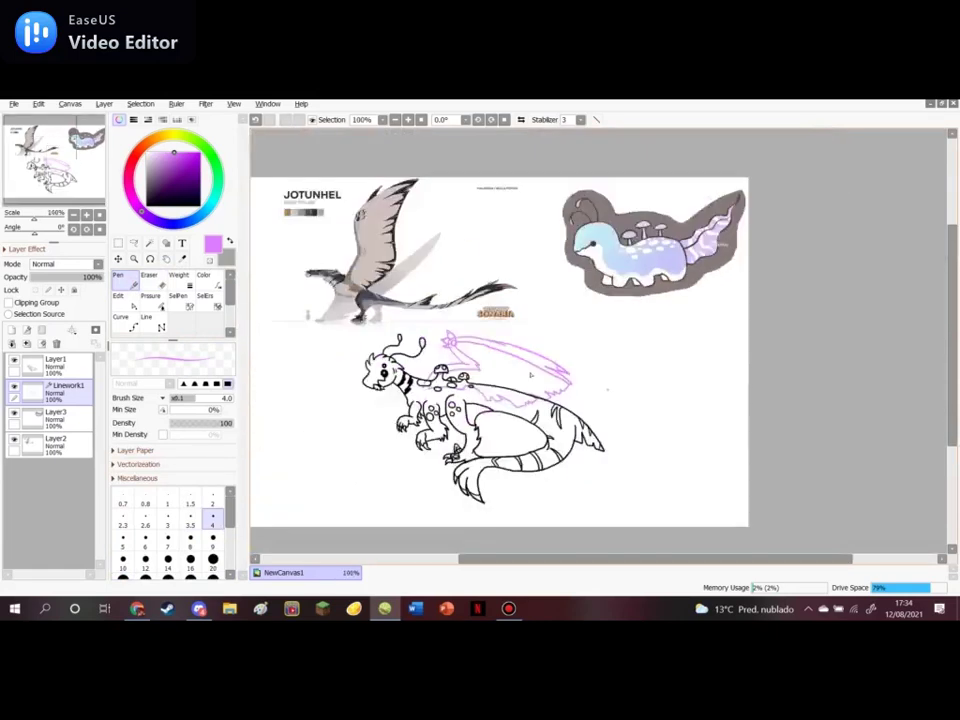
pyautogui.scroll(1, 470, 274)
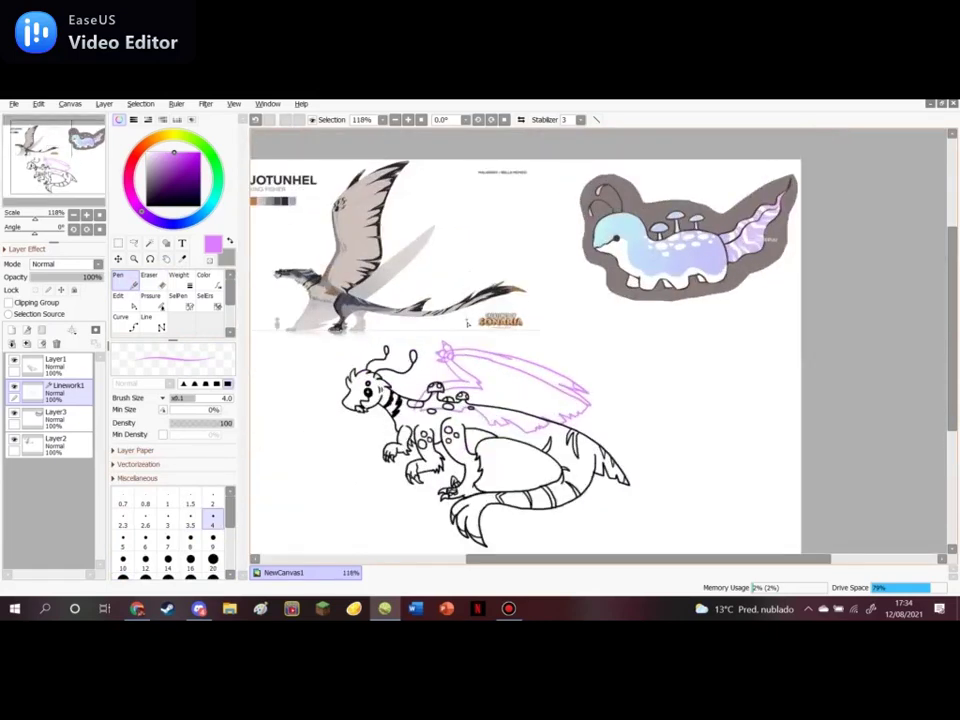
pyautogui.scroll(1, 467, 323)
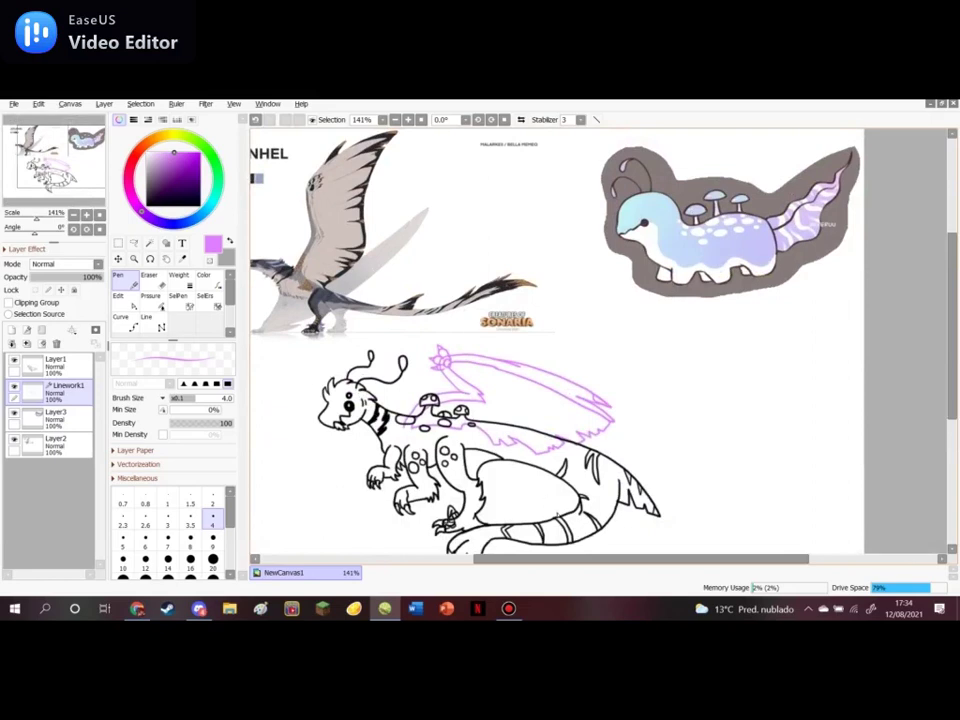
pyautogui.scroll(4, 560, 505)
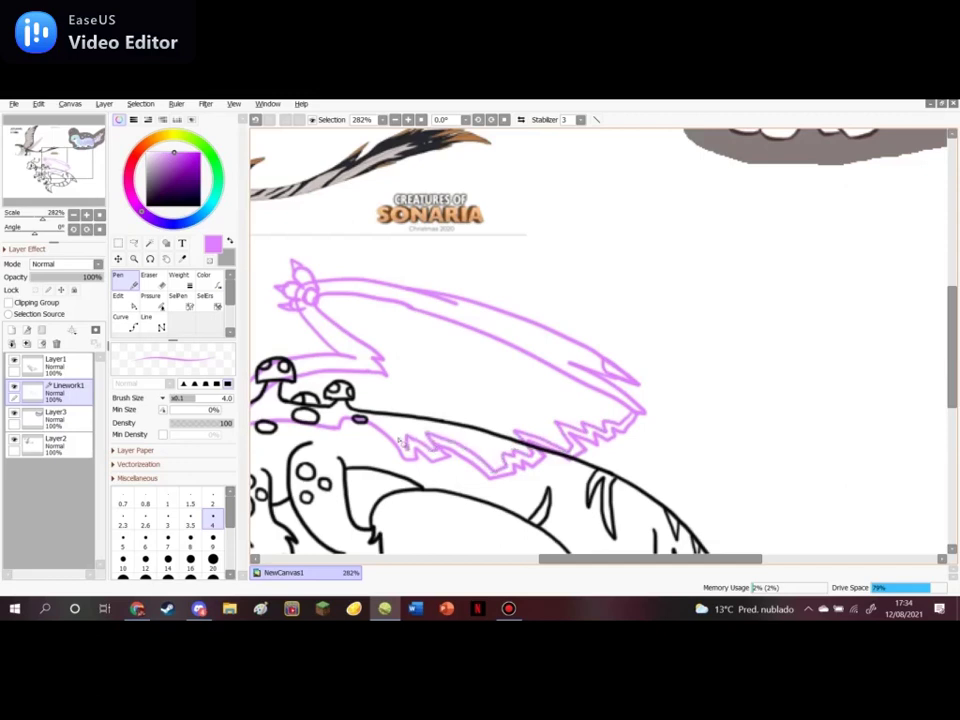
pyautogui.scroll(-5, 360, 402)
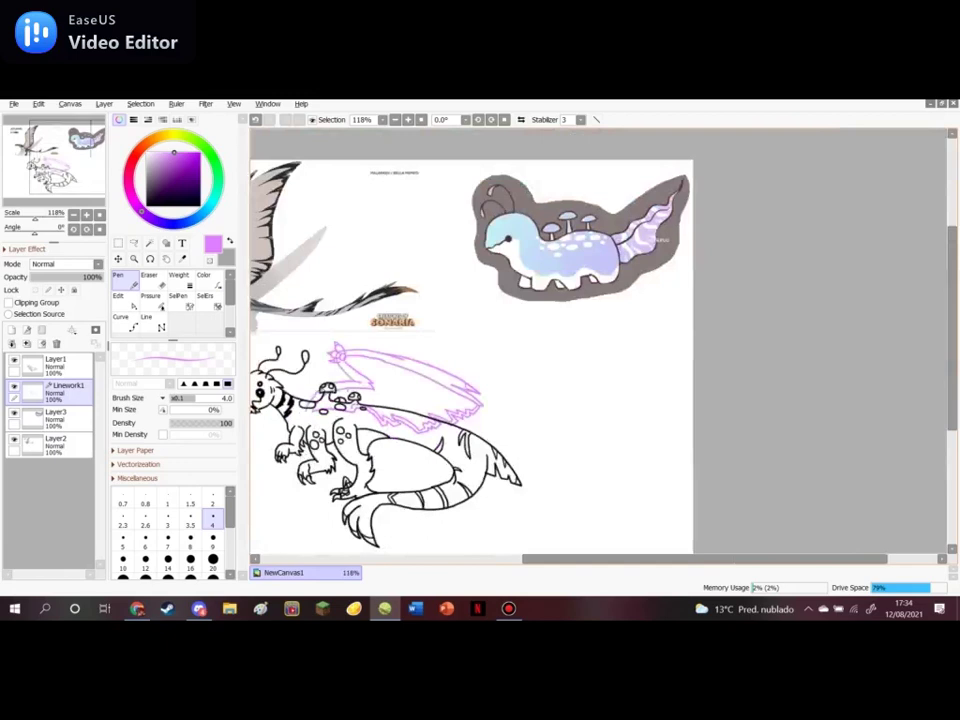
pyautogui.scroll(5, 309, 390)
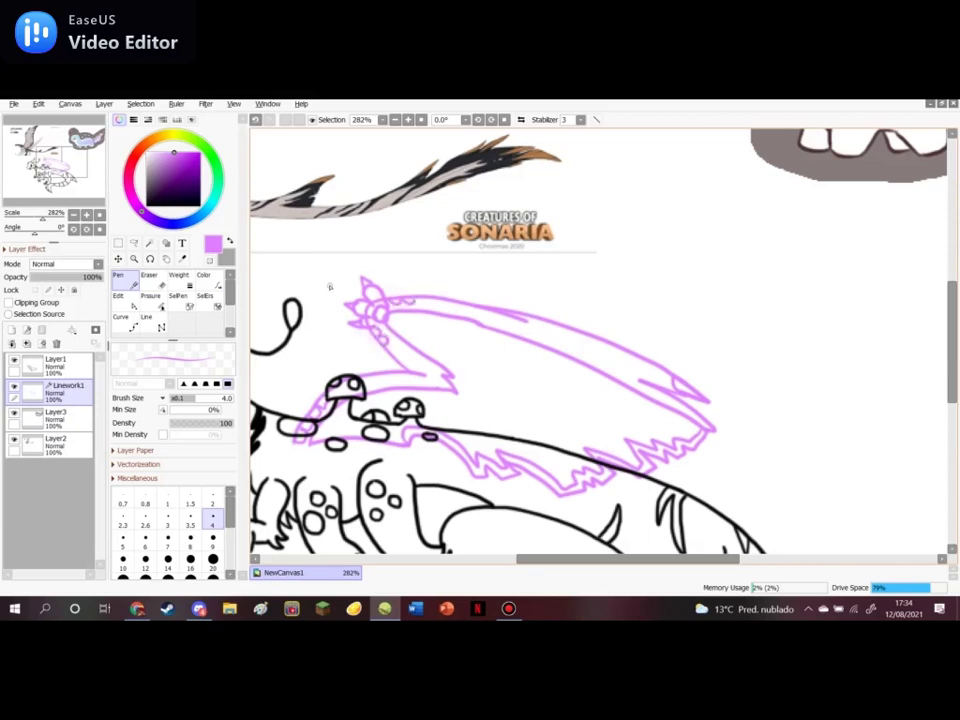
# Sketch an extra outer contour along the wing arm up to the wrist and a line above the start of the upper edge
pyautogui.scroll(-4, 329, 287)
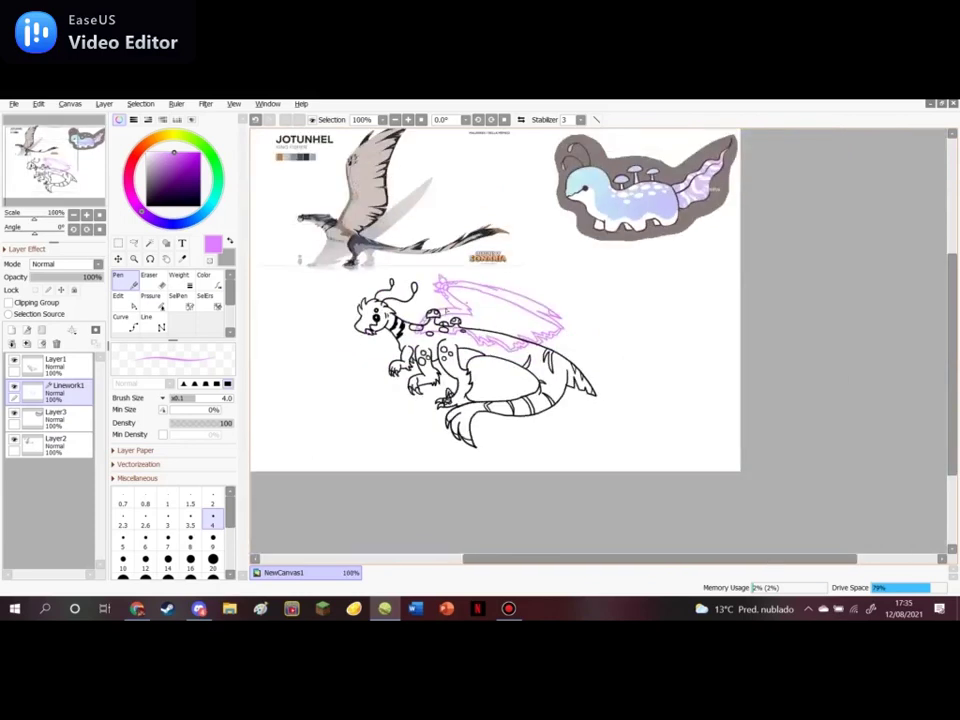
pyautogui.scroll(2, 426, 305)
pyautogui.scroll(3, 426, 307)
pyautogui.moveTo(393, 364)
pyautogui.mouseDown()
pyautogui.moveTo(420, 318)
pyautogui.moveTo(476, 299)
pyautogui.moveTo(455, 266)
pyautogui.mouseUp()
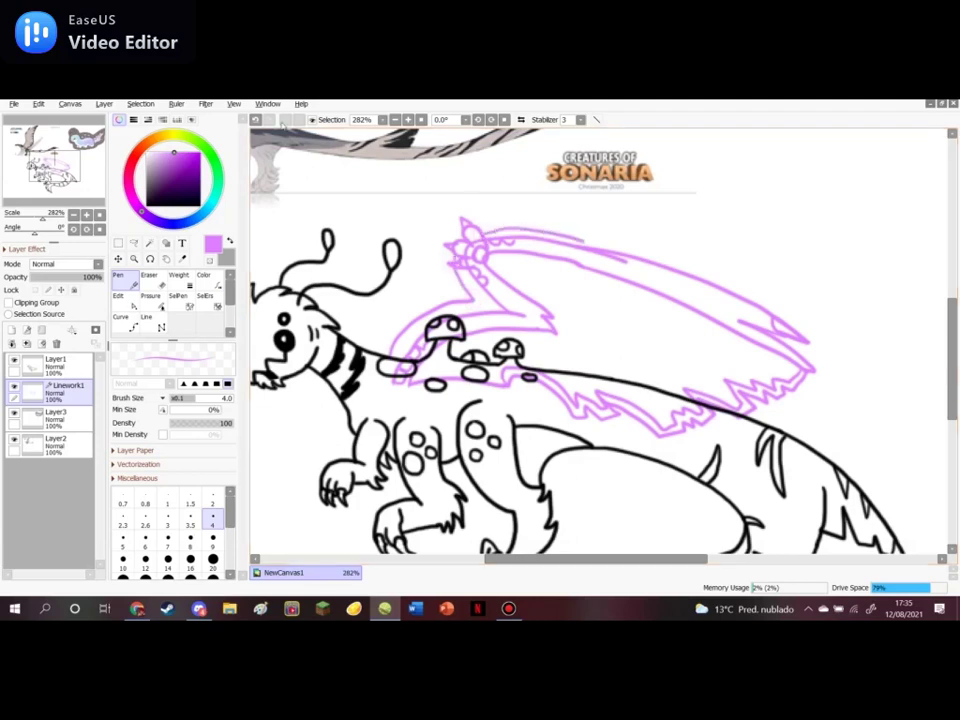
pyautogui.moveTo(478, 233); pyautogui.dragTo(569, 243)
pyautogui.scroll(-6, 523, 190)
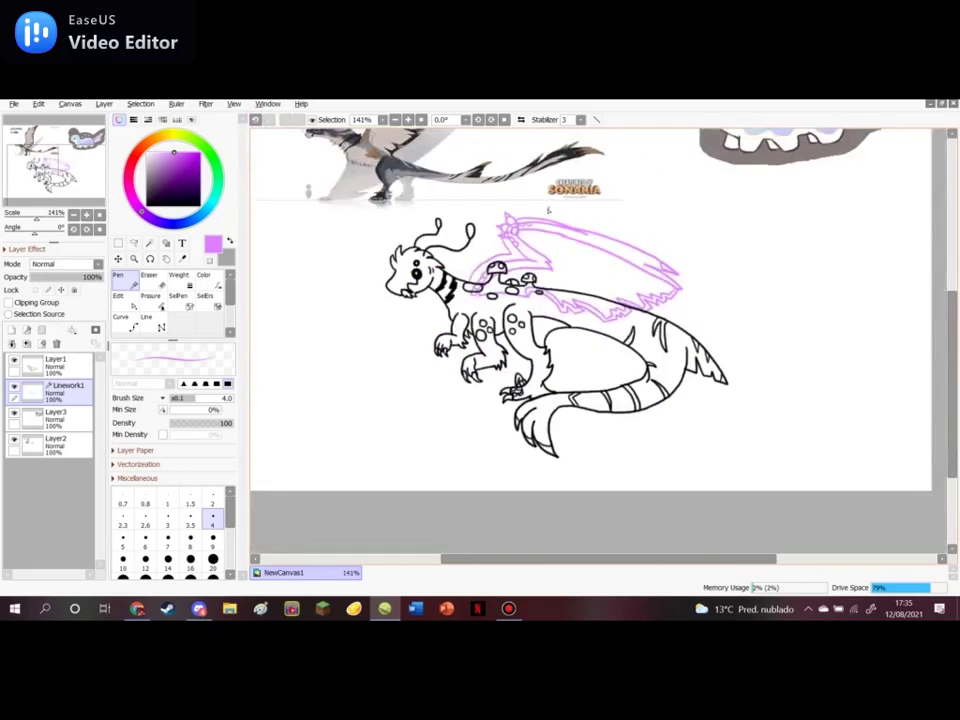
pyautogui.scroll(-1, 558, 244)
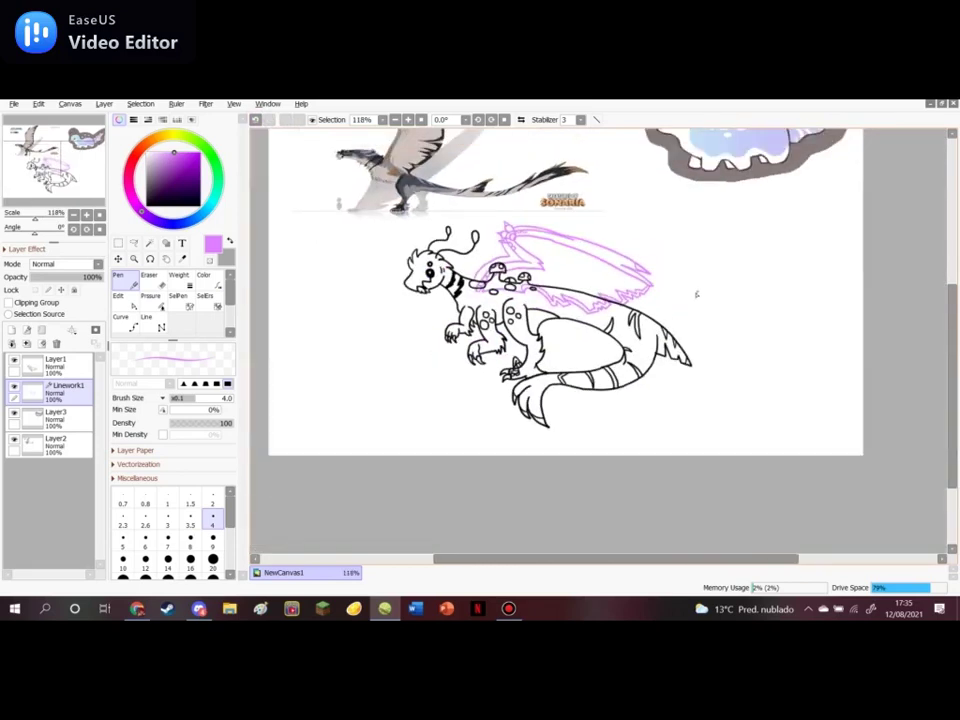
# Add a new normal layer directly above Layer1 for the wing's line art
pyautogui.scroll(3, 697, 294)
pyautogui.scroll(-4, 396, 285)
pyautogui.scroll(5, 385, 212)
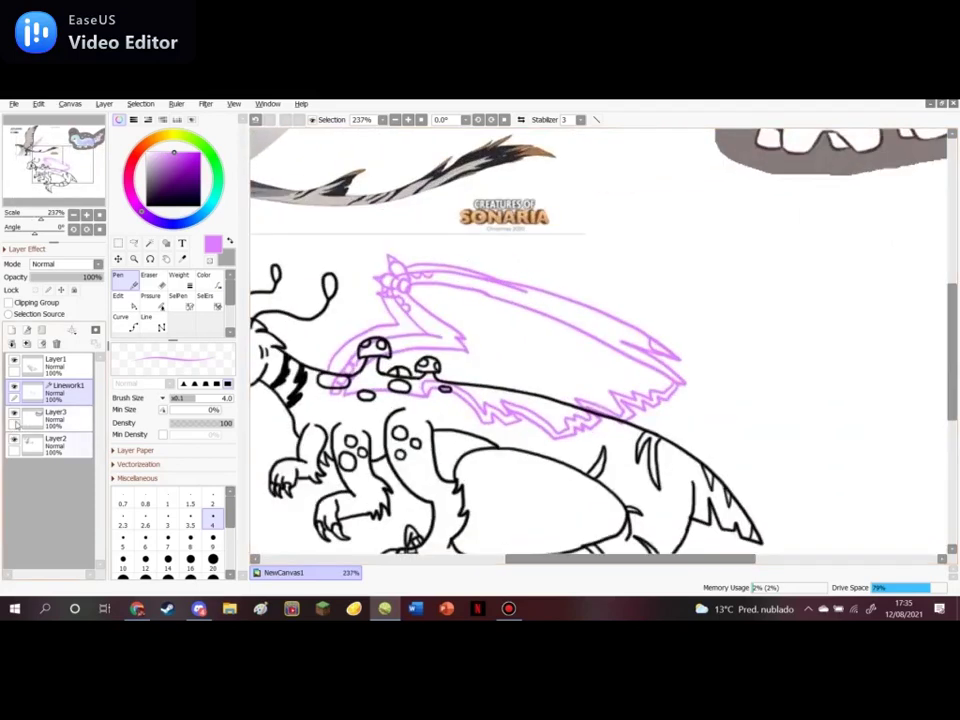
pyautogui.click(55, 365)
pyautogui.click(110, 104)
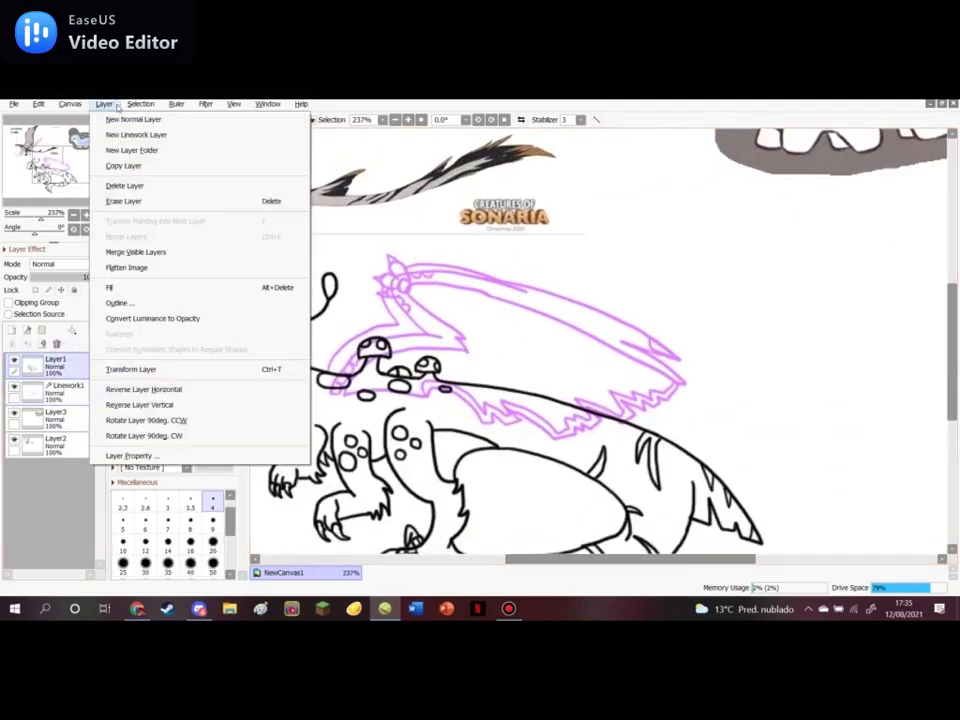
pyautogui.click(133, 119)
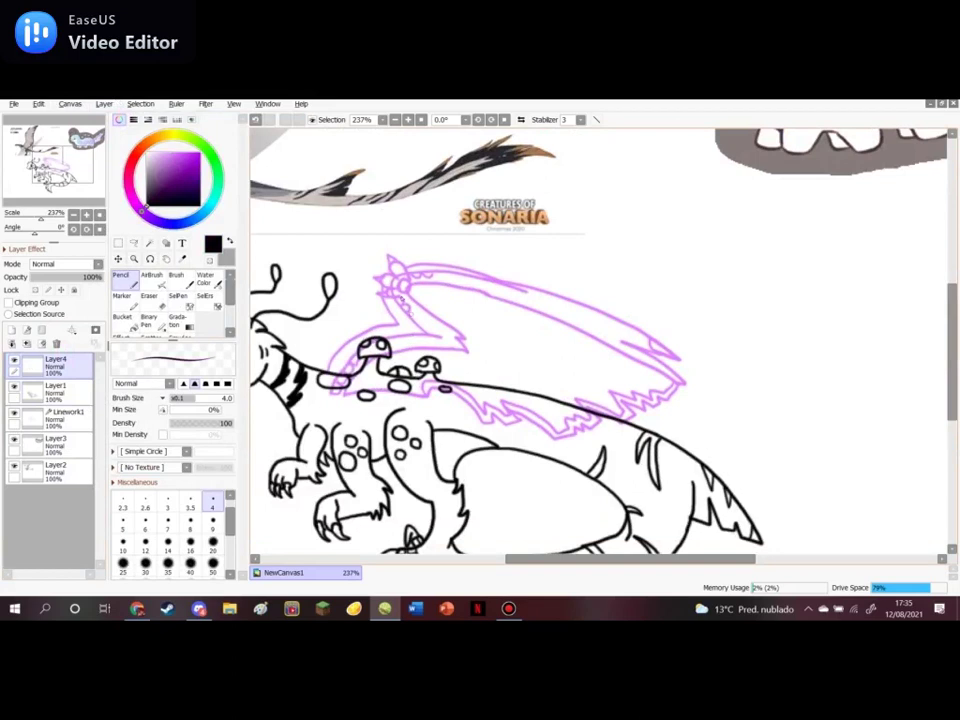
# Trace both edges of the wing's upper arm and the jagged elbow tip in black with a size 4 Pencil
pyautogui.scroll(3, 354, 330)
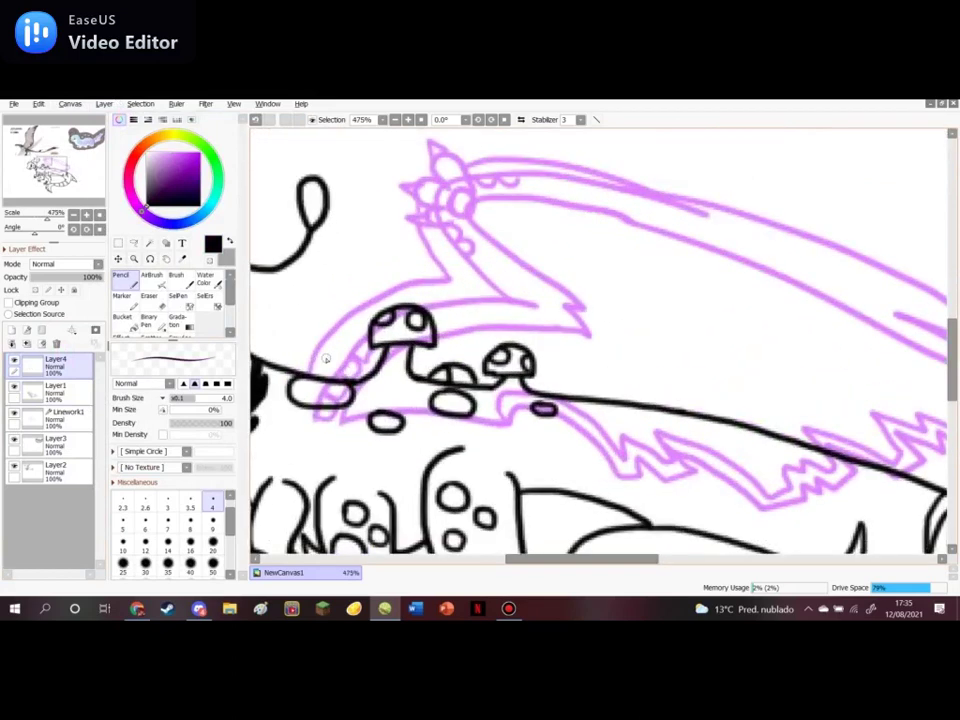
pyautogui.moveTo(315, 420)
pyautogui.mouseDown()
pyautogui.moveTo(377, 329)
pyautogui.moveTo(403, 314)
pyautogui.mouseUp()
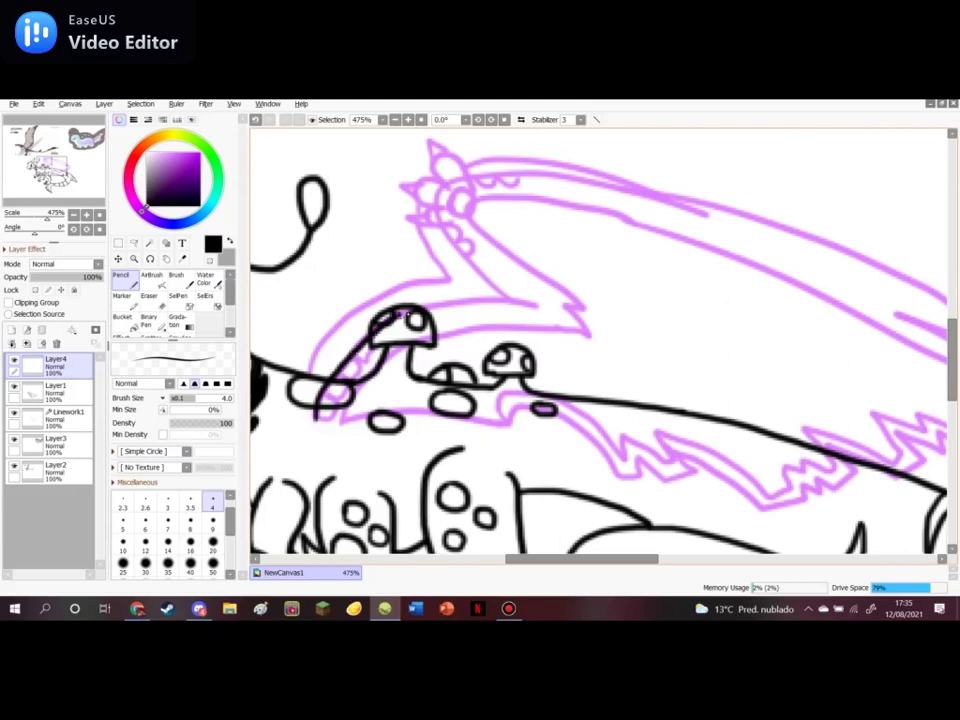
pyautogui.hotkey('ctrl', 'z')
pyautogui.moveTo(322, 425)
pyautogui.mouseDown()
pyautogui.moveTo(328, 390)
pyautogui.moveTo(376, 336)
pyautogui.moveTo(437, 306)
pyautogui.moveTo(527, 293)
pyautogui.mouseUp()
pyautogui.moveTo(321, 415)
pyautogui.mouseDown()
pyautogui.moveTo(366, 377)
pyautogui.moveTo(426, 346)
pyautogui.moveTo(518, 328)
pyautogui.mouseUp()
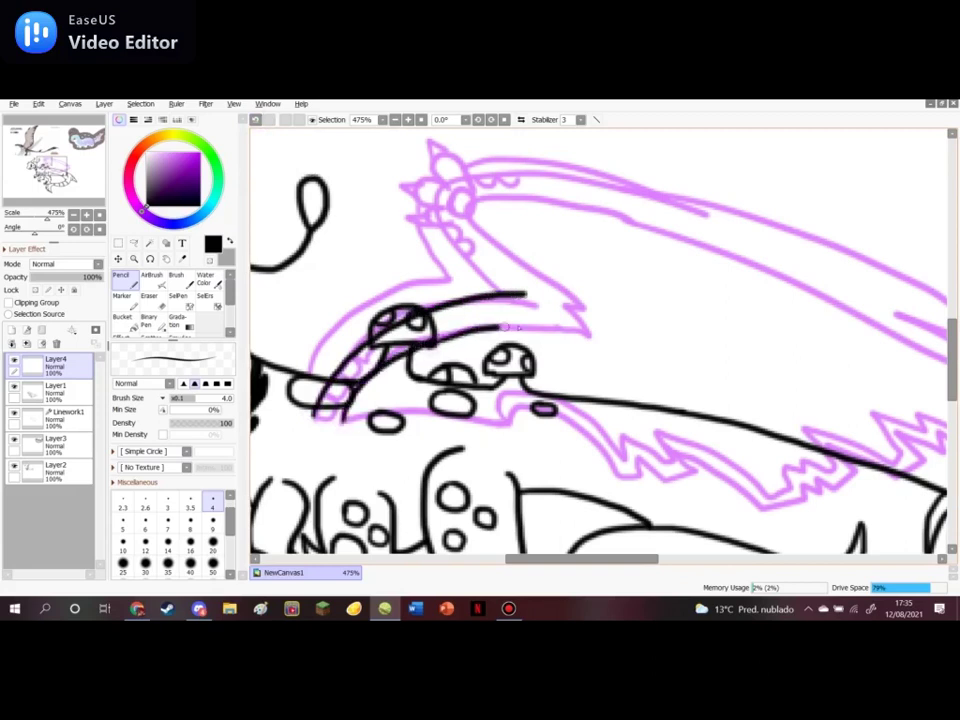
pyautogui.hotkey('ctrl', 'z')
pyautogui.moveTo(413, 350)
pyautogui.mouseDown()
pyautogui.moveTo(518, 326)
pyautogui.moveTo(583, 330)
pyautogui.mouseUp()
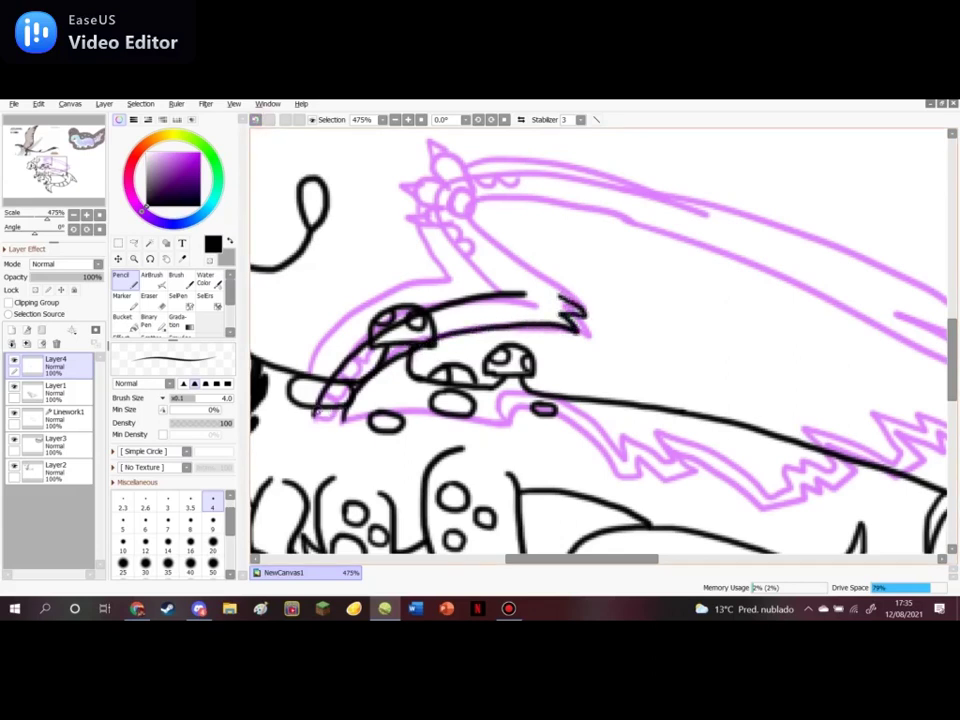
# Ink the arm spots and lower base line, plus the forearm and the wrist with its three claws
pyautogui.moveTo(316, 414)
pyautogui.mouseDown()
pyautogui.moveTo(357, 363)
pyautogui.moveTo(354, 383)
pyautogui.moveTo(372, 352)
pyautogui.mouseUp()
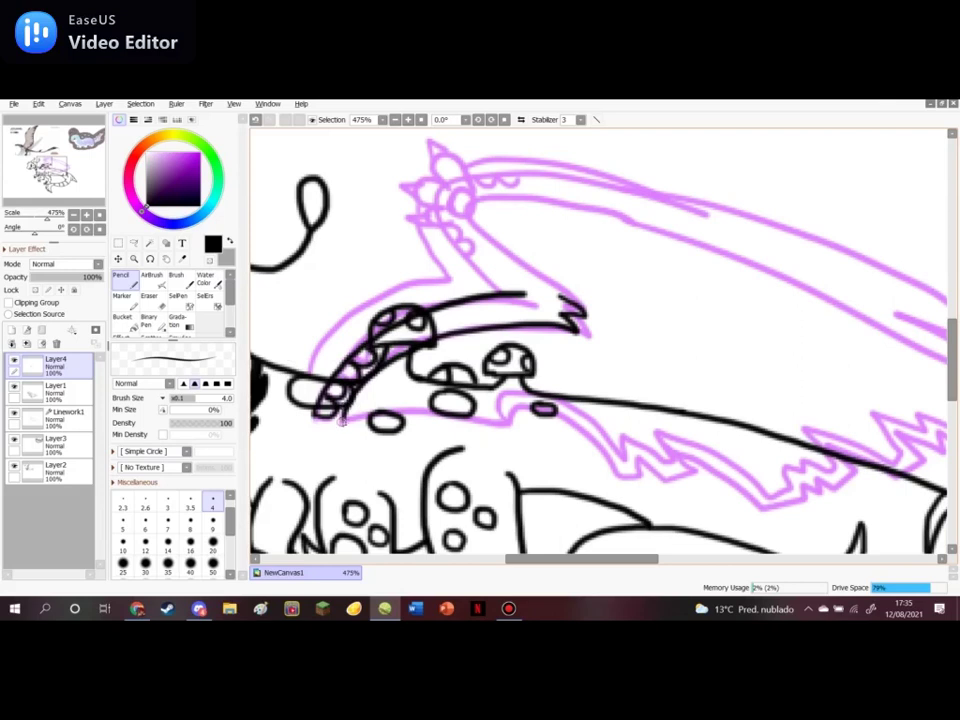
pyautogui.moveTo(345, 419)
pyautogui.mouseDown()
pyautogui.moveTo(430, 411)
pyautogui.moveTo(505, 427)
pyautogui.mouseUp()
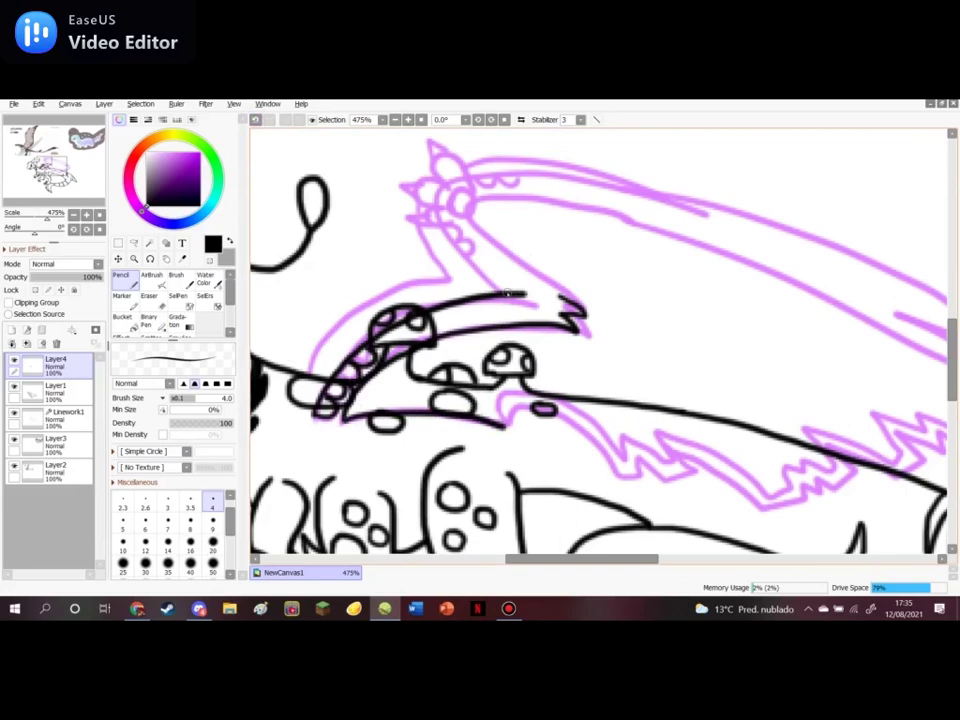
pyautogui.moveTo(523, 295)
pyautogui.mouseDown()
pyautogui.moveTo(447, 228)
pyautogui.moveTo(478, 256)
pyautogui.moveTo(455, 226)
pyautogui.moveTo(446, 219)
pyautogui.moveTo(450, 228)
pyautogui.moveTo(434, 228)
pyautogui.moveTo(425, 215)
pyautogui.moveTo(469, 208)
pyautogui.moveTo(434, 208)
pyautogui.moveTo(421, 191)
pyautogui.moveTo(442, 160)
pyautogui.moveTo(472, 180)
pyautogui.moveTo(464, 205)
pyautogui.moveTo(451, 206)
pyautogui.moveTo(457, 188)
pyautogui.moveTo(475, 208)
pyautogui.moveTo(464, 215)
pyautogui.moveTo(433, 147)
pyautogui.moveTo(442, 160)
pyautogui.moveTo(404, 186)
pyautogui.moveTo(424, 188)
pyautogui.moveTo(430, 228)
pyautogui.mouseUp()
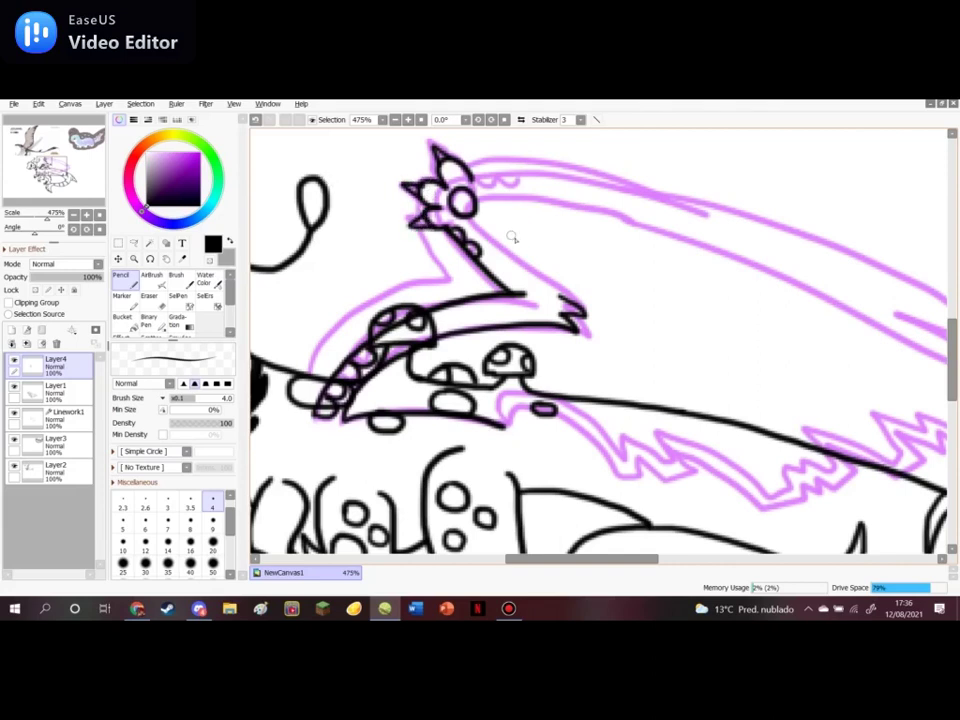
pyautogui.moveTo(476, 222); pyautogui.dragTo(567, 292)
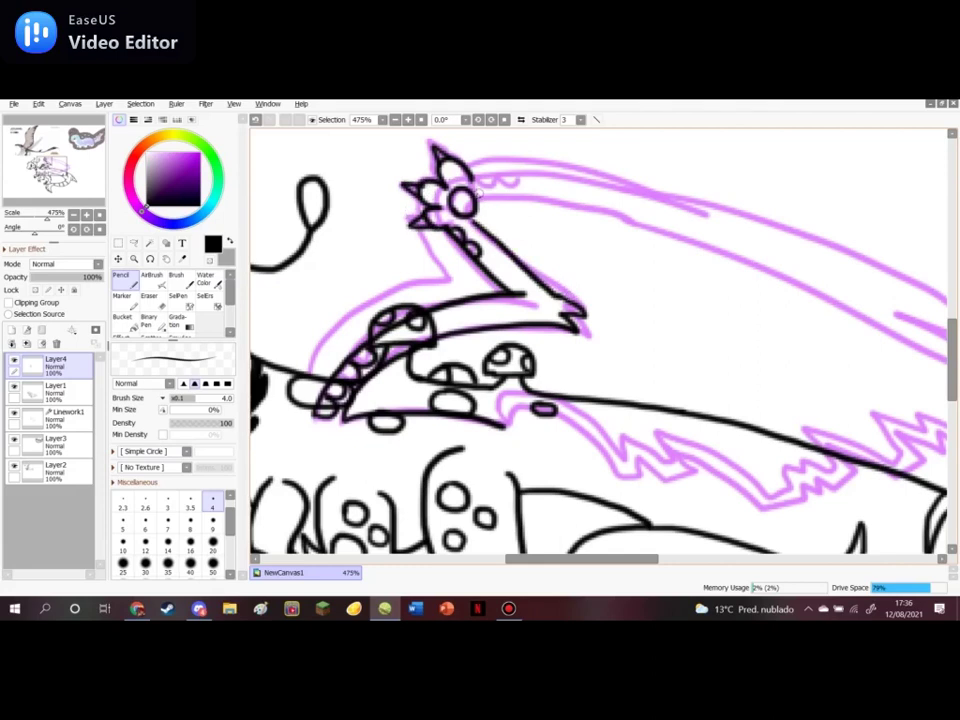
# Ink the wing's long upper edge with two pointed feather ends, the spots beside the wrist and circles inside the claw bases
pyautogui.moveTo(581, 560); pyautogui.dragTo(609, 560)
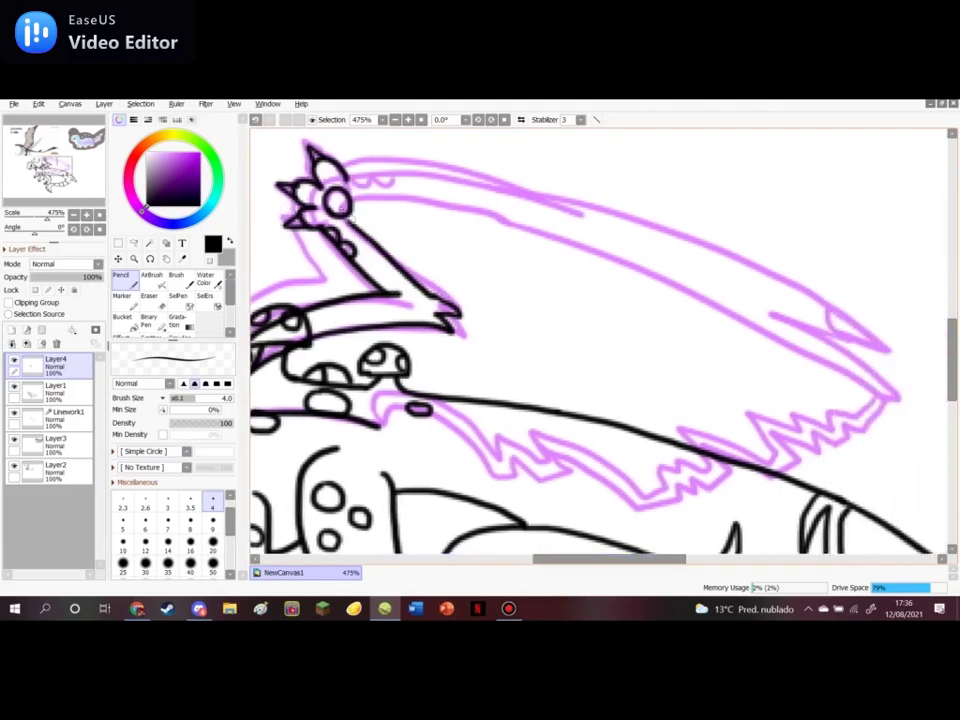
pyautogui.moveTo(357, 200)
pyautogui.mouseDown()
pyautogui.moveTo(469, 200)
pyautogui.moveTo(447, 203)
pyautogui.moveTo(565, 237)
pyautogui.moveTo(711, 299)
pyautogui.moveTo(898, 400)
pyautogui.mouseUp()
pyautogui.moveTo(810, 322); pyautogui.dragTo(896, 398)
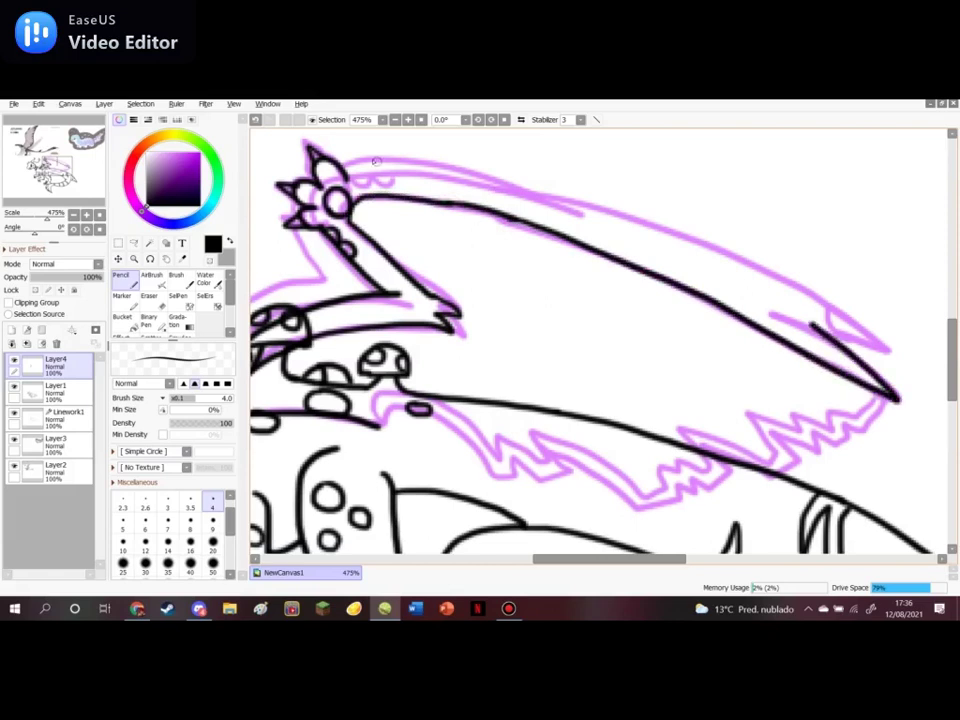
pyautogui.moveTo(345, 175)
pyautogui.mouseDown()
pyautogui.moveTo(425, 167)
pyautogui.moveTo(569, 204)
pyautogui.moveTo(797, 290)
pyautogui.moveTo(902, 358)
pyautogui.moveTo(813, 324)
pyautogui.mouseUp()
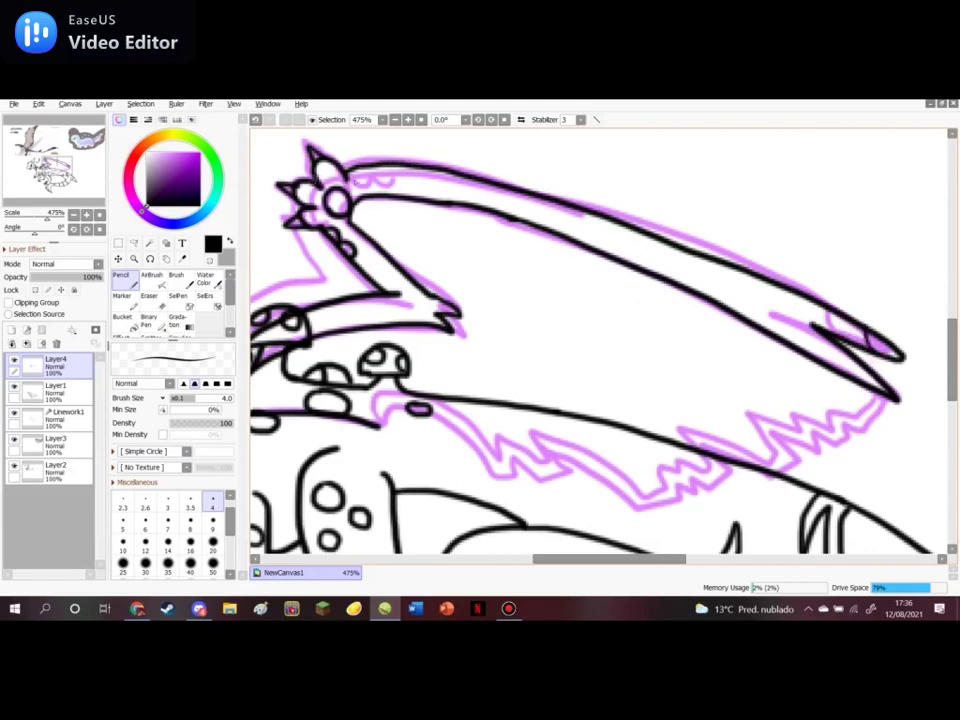
pyautogui.moveTo(347, 177); pyautogui.dragTo(381, 169)
pyautogui.scroll(1, 295, 153)
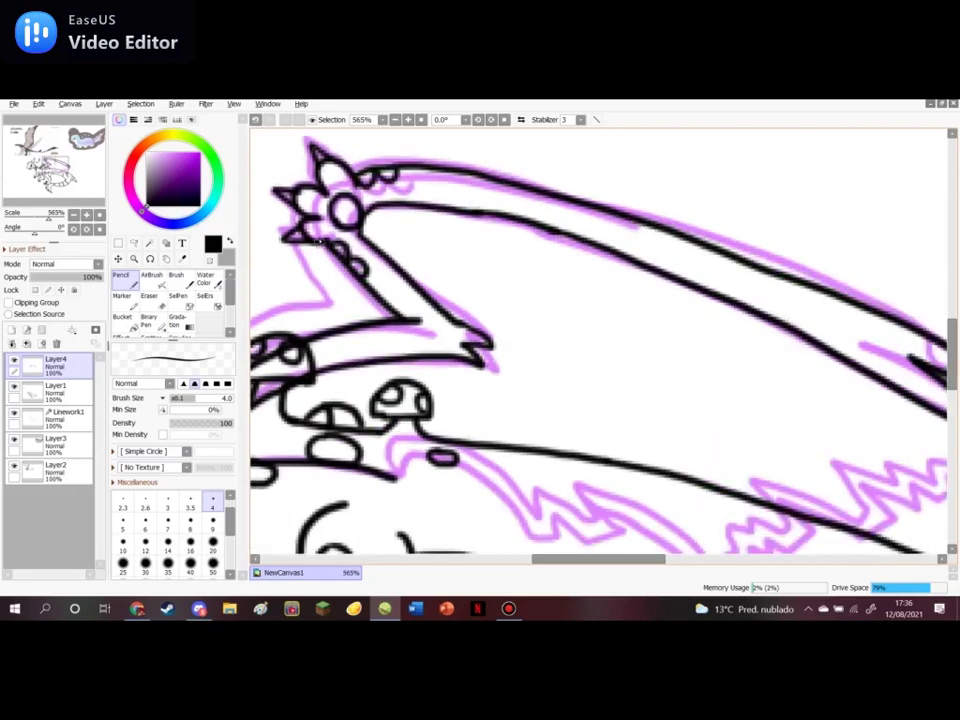
pyautogui.moveTo(313, 237)
pyautogui.mouseDown()
pyautogui.moveTo(306, 198)
pyautogui.moveTo(320, 178)
pyautogui.moveTo(340, 177)
pyautogui.mouseUp()
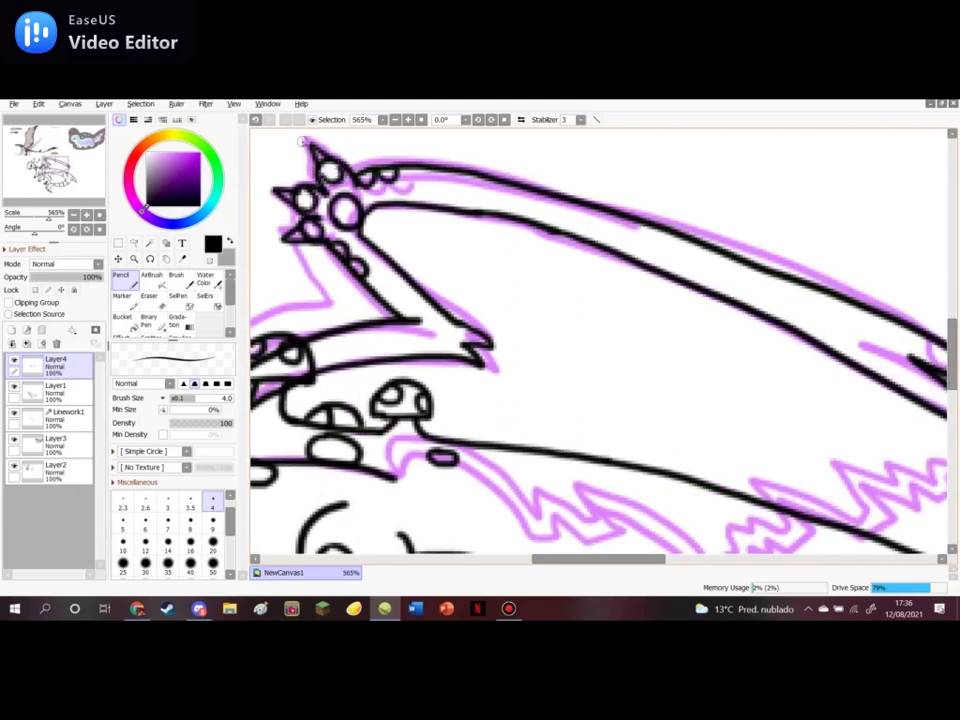
# Ink the wing's jagged lower edge from tip to base and a second jagged line parallel to it inside the wing
pyautogui.scroll(-4, 349, 147)
pyautogui.scroll(2, 546, 233)
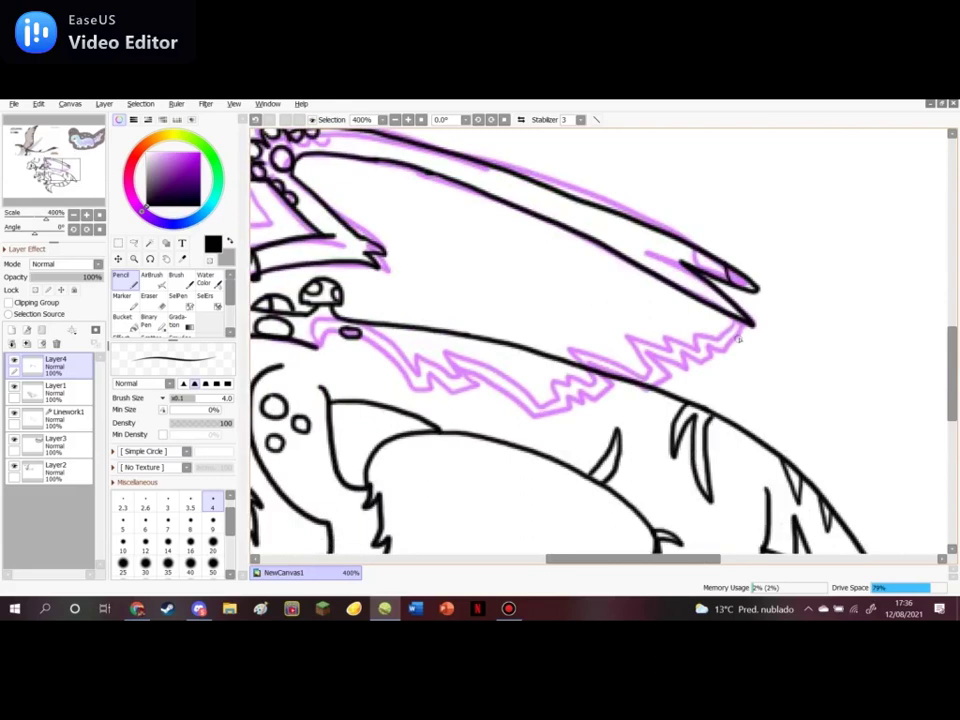
pyautogui.moveTo(749, 321)
pyautogui.mouseDown()
pyautogui.moveTo(684, 366)
pyautogui.moveTo(655, 353)
pyautogui.moveTo(668, 376)
pyautogui.moveTo(648, 390)
pyautogui.moveTo(594, 362)
pyautogui.moveTo(616, 380)
pyautogui.moveTo(590, 400)
pyautogui.moveTo(569, 400)
pyautogui.moveTo(568, 410)
pyautogui.moveTo(535, 416)
pyautogui.moveTo(463, 368)
pyautogui.moveTo(469, 395)
pyautogui.moveTo(476, 386)
pyautogui.moveTo(450, 395)
pyautogui.moveTo(428, 378)
pyautogui.moveTo(412, 390)
pyautogui.moveTo(320, 343)
pyautogui.mouseUp()
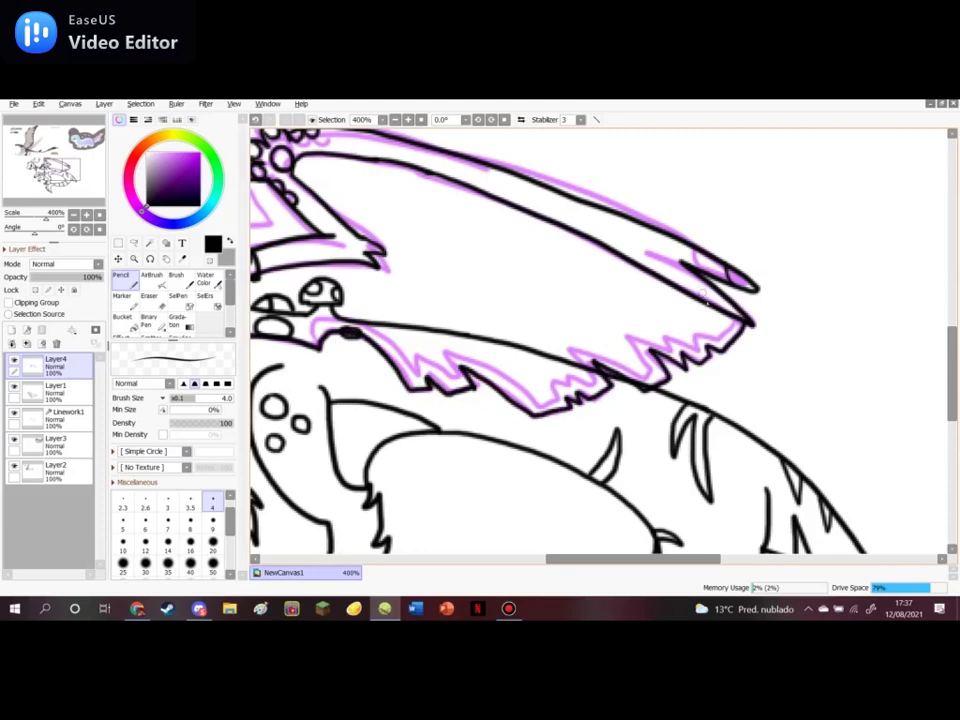
pyautogui.moveTo(737, 319)
pyautogui.mouseDown()
pyautogui.moveTo(723, 341)
pyautogui.moveTo(667, 342)
pyautogui.moveTo(673, 355)
pyautogui.moveTo(639, 339)
pyautogui.moveTo(649, 363)
pyautogui.moveTo(587, 354)
pyautogui.moveTo(597, 379)
pyautogui.mouseUp()
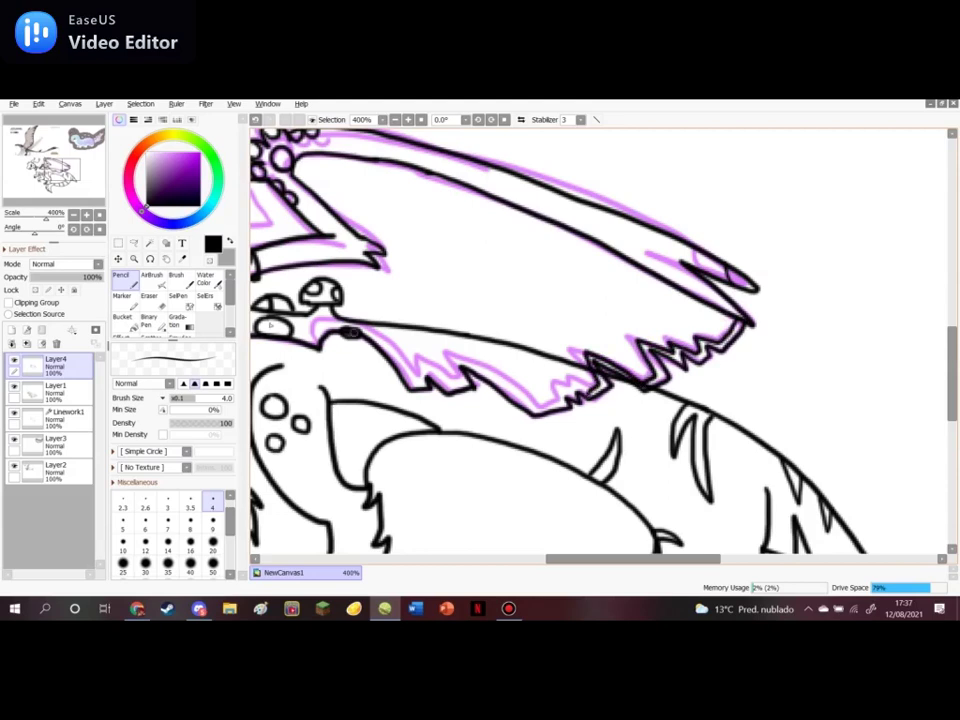
pyautogui.press('e')
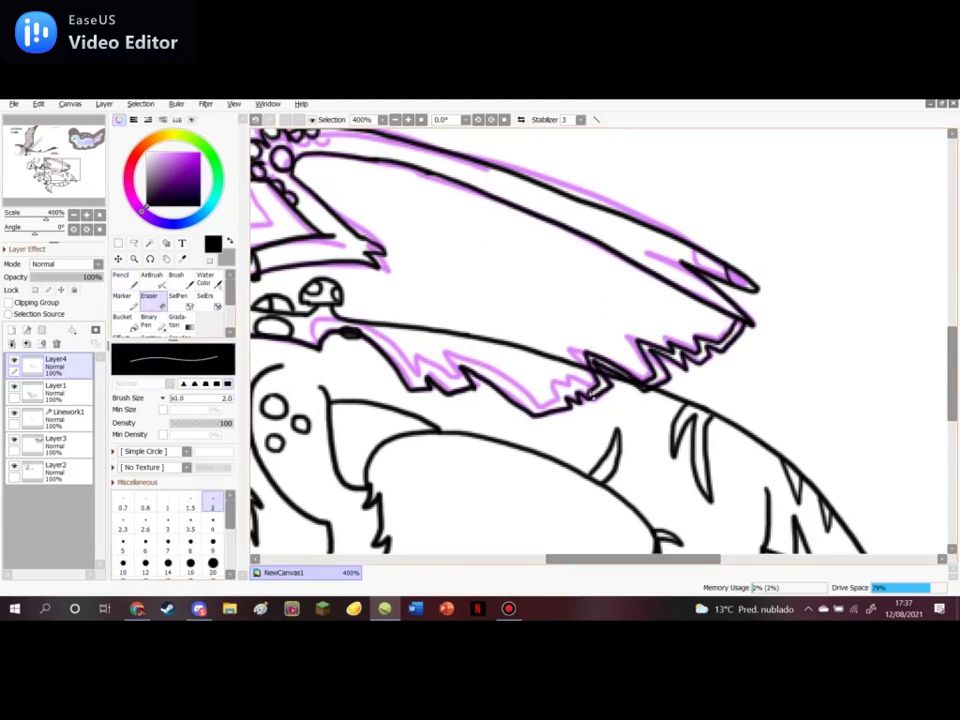
pyautogui.click(129, 294)
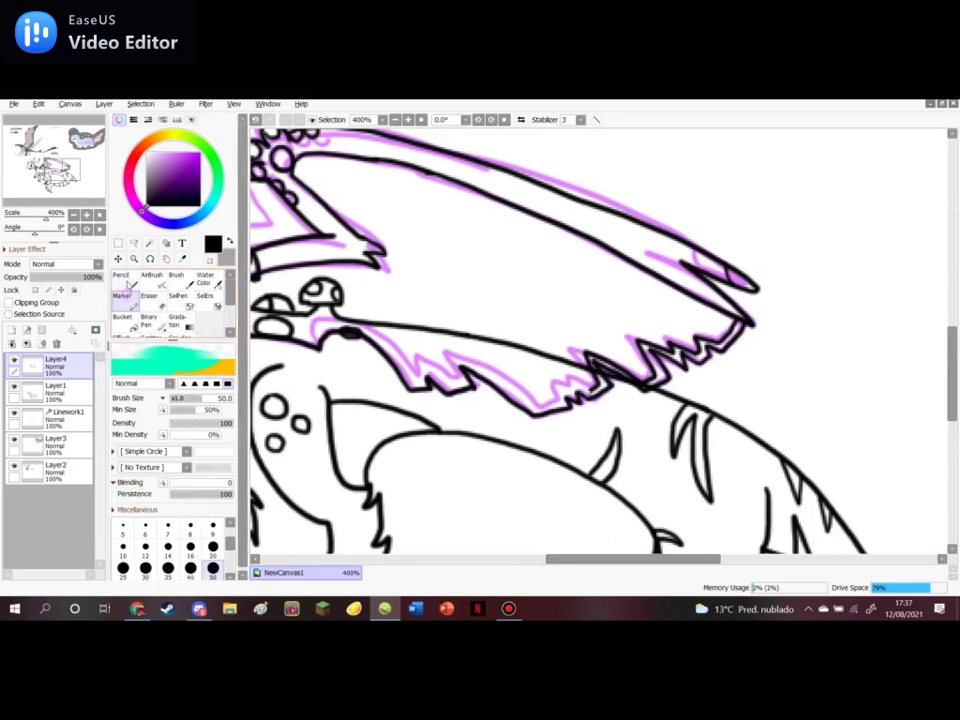
pyautogui.click(126, 279)
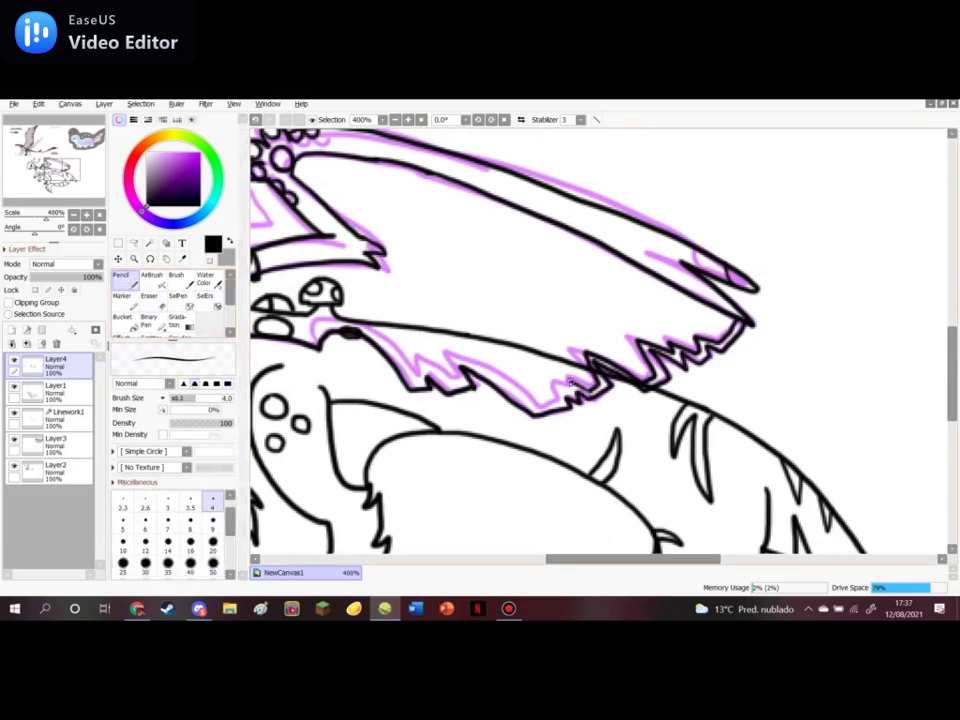
pyautogui.moveTo(565, 390)
pyautogui.mouseDown()
pyautogui.moveTo(531, 404)
pyautogui.moveTo(453, 353)
pyautogui.moveTo(461, 377)
pyautogui.moveTo(417, 362)
pyautogui.mouseUp()
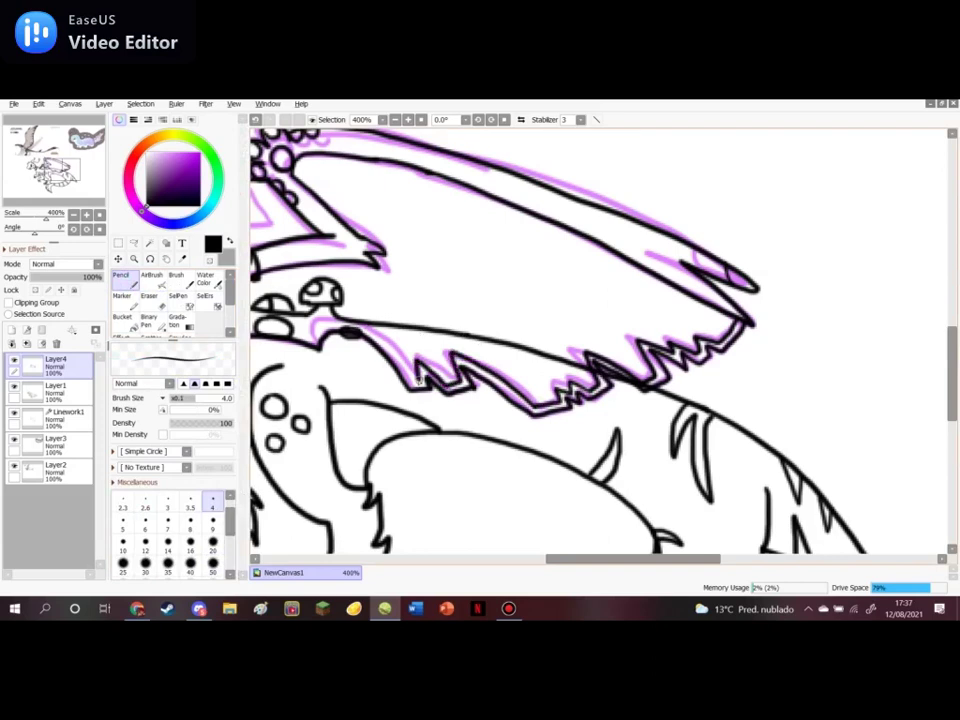
pyautogui.moveTo(413, 384)
pyautogui.mouseDown()
pyautogui.moveTo(387, 351)
pyautogui.moveTo(382, 358)
pyautogui.moveTo(410, 379)
pyautogui.moveTo(380, 340)
pyautogui.moveTo(320, 349)
pyautogui.mouseUp()
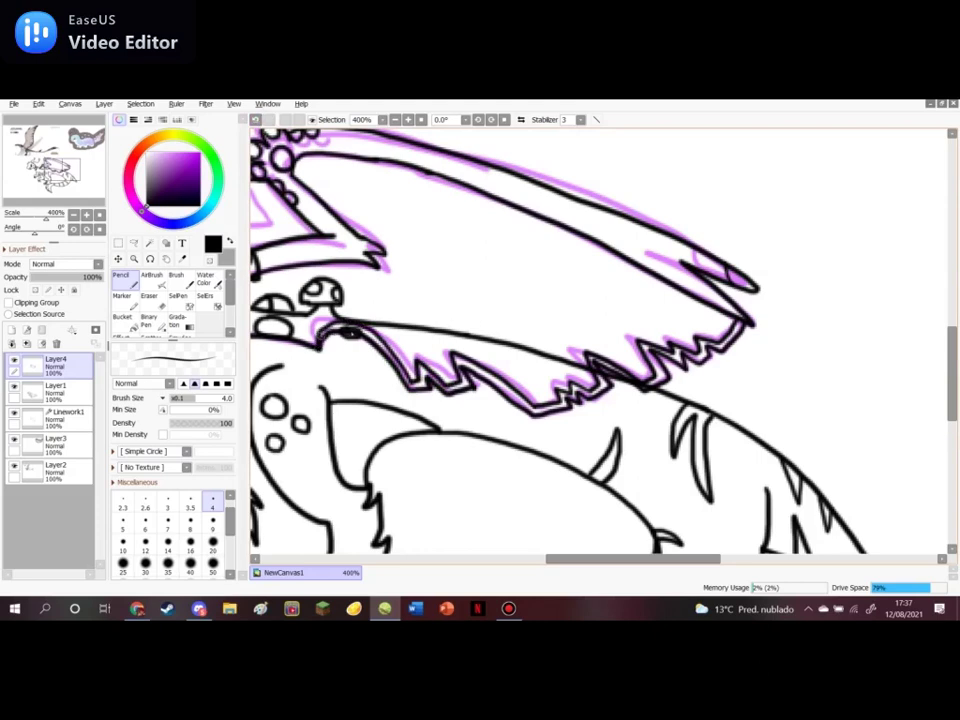
# Ink the extra outer contour along the wing arm up to the wrist and the line above the start of the upper edge
pyautogui.scroll(-4, 482, 323)
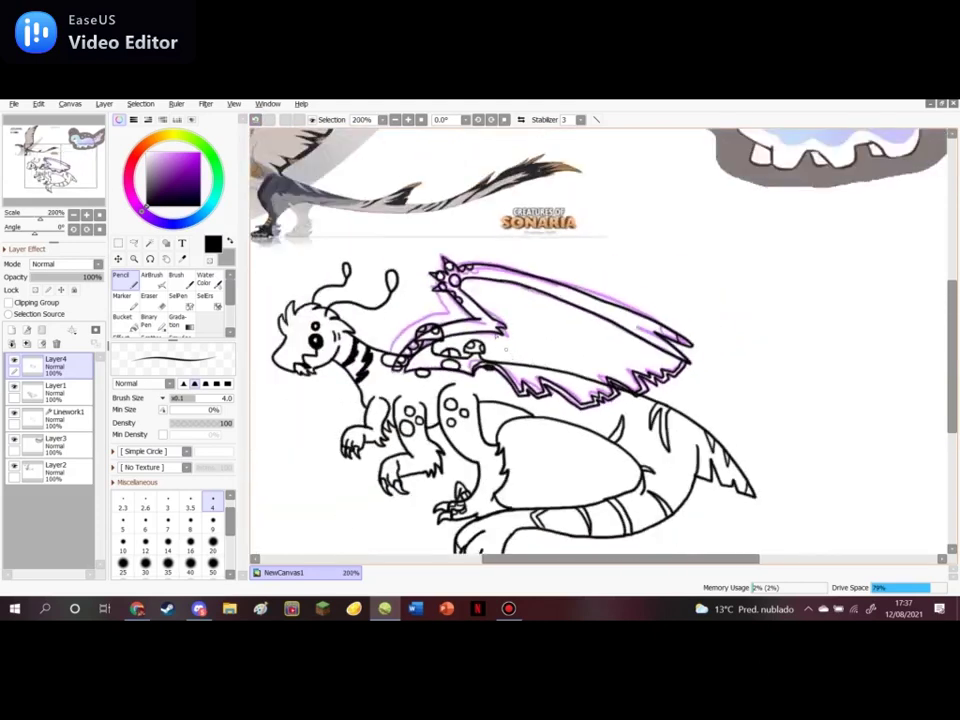
pyautogui.scroll(3, 480, 325)
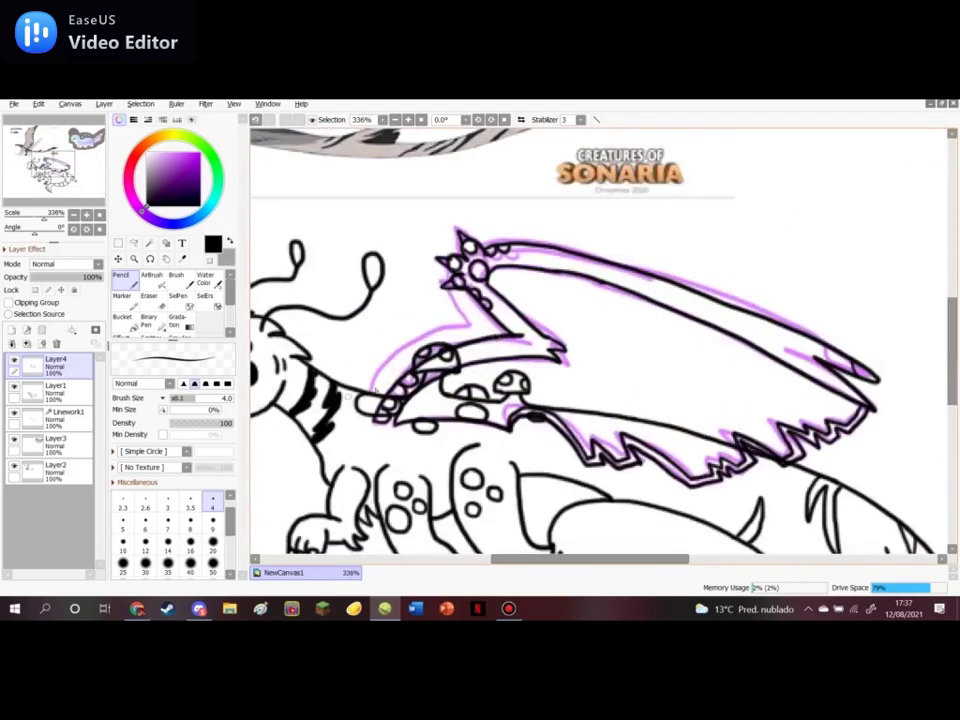
pyautogui.moveTo(372, 393)
pyautogui.mouseDown()
pyautogui.moveTo(408, 352)
pyautogui.moveTo(418, 318)
pyautogui.mouseUp()
pyautogui.click(257, 120)
pyautogui.hotkey('ctrl', 'y')
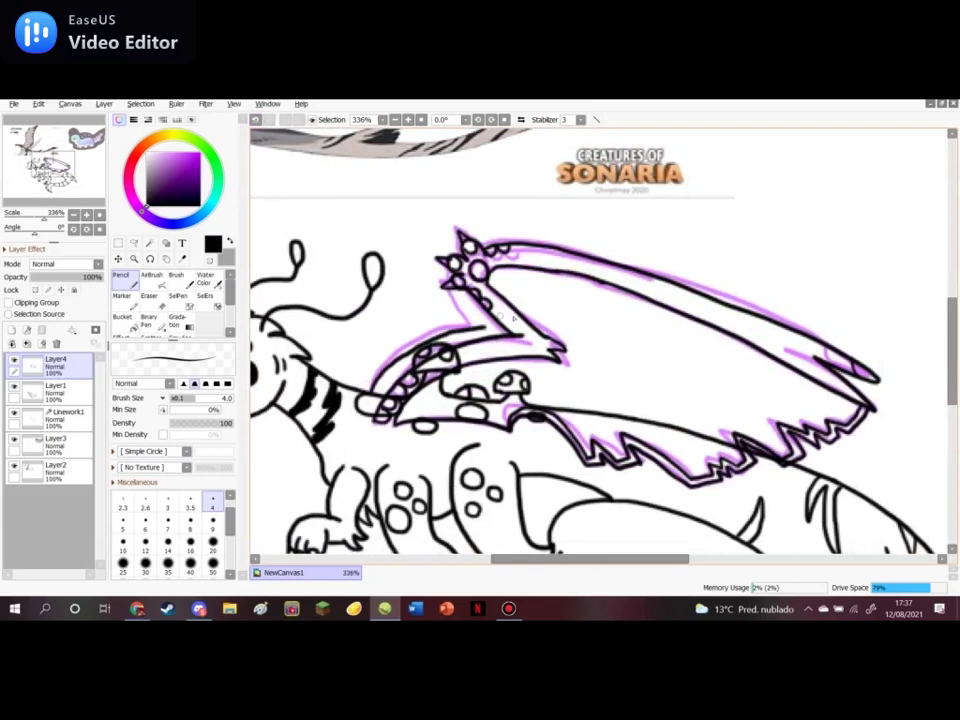
pyautogui.moveTo(489, 328); pyautogui.dragTo(457, 281)
pyautogui.hotkey('ctrl', 'z')
pyautogui.hotkey('ctrl', 'y')
pyautogui.moveTo(480, 243)
pyautogui.mouseDown()
pyautogui.moveTo(549, 235)
pyautogui.moveTo(641, 271)
pyautogui.mouseUp()
# Delete the Linework1 layer holding the purple wing sketch
pyautogui.scroll(-6, 537, 236)
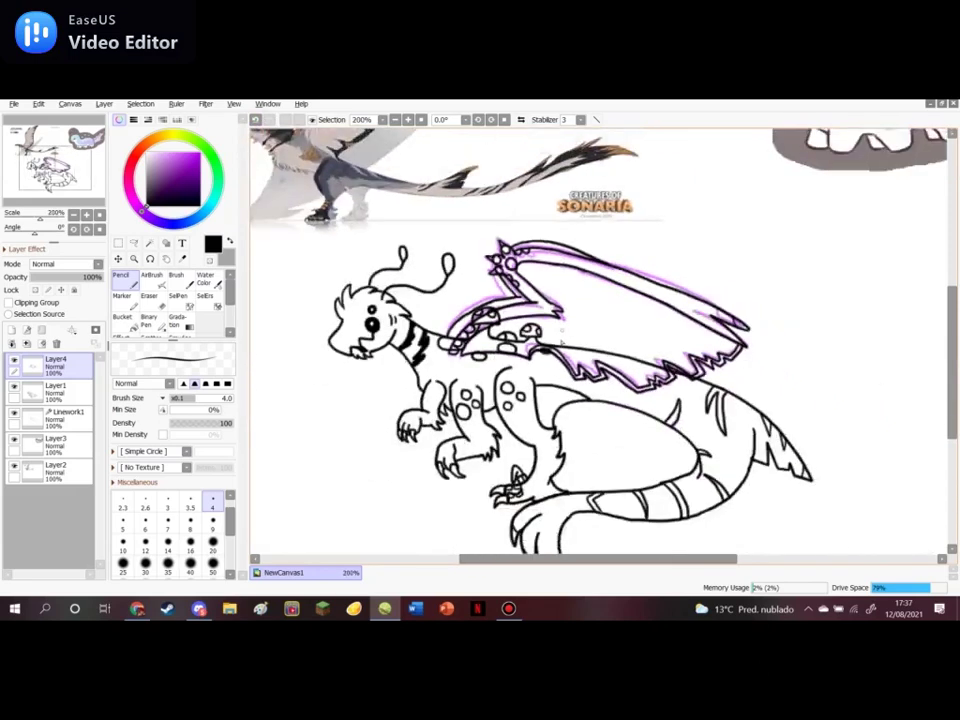
pyautogui.scroll(1, 521, 197)
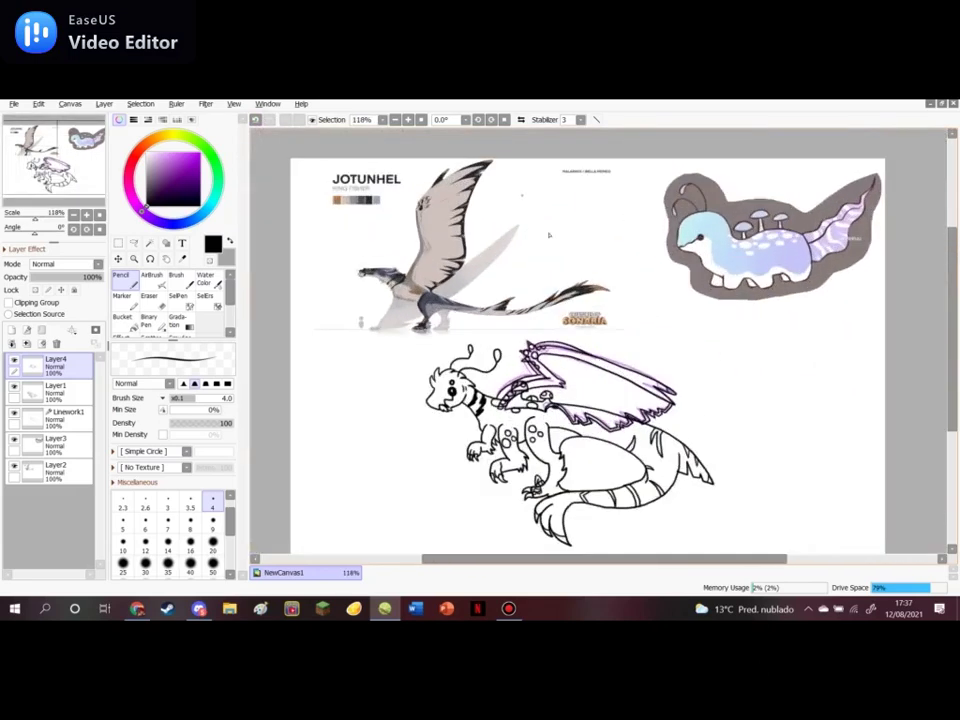
pyautogui.scroll(1, 673, 513)
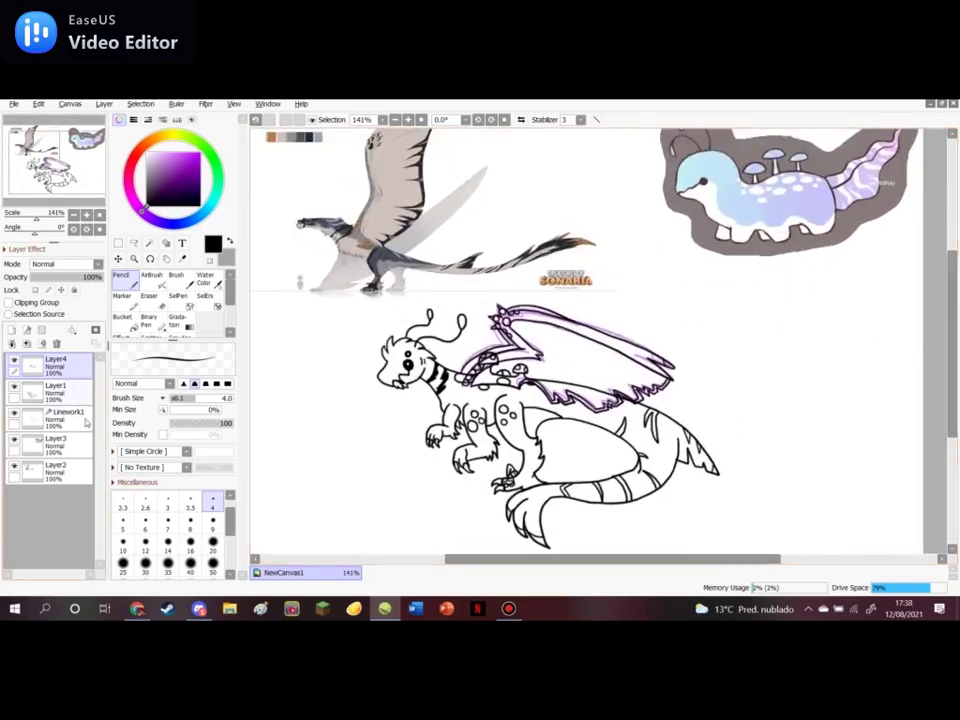
pyautogui.click(84, 417)
pyautogui.click(57, 344)
# Try merging Layer4 down into Layer1 and undo the merge
pyautogui.click(71, 366)
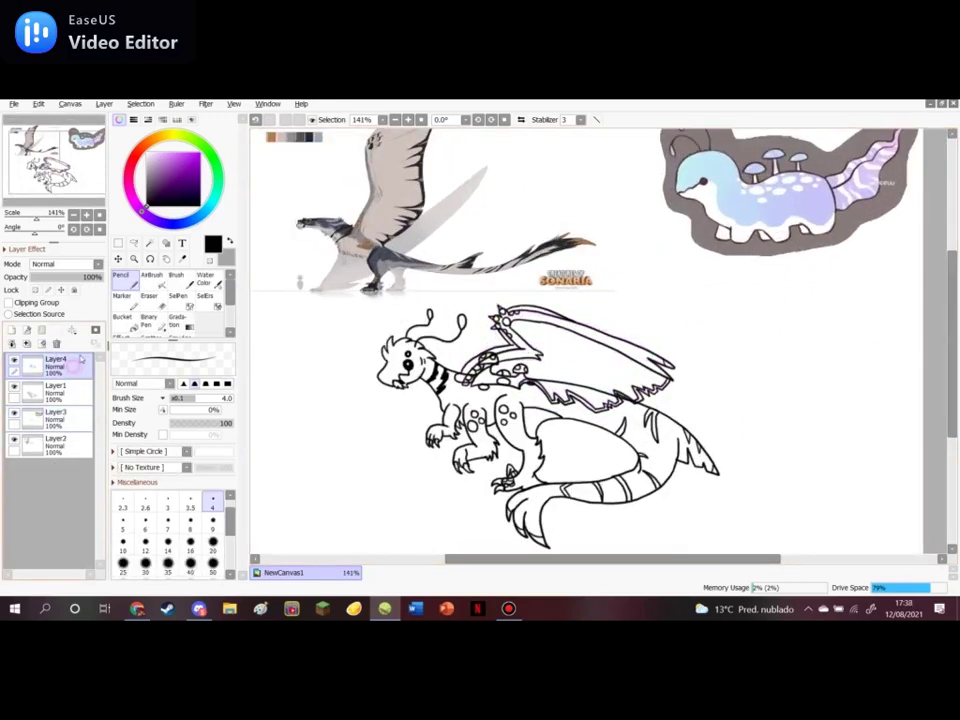
pyautogui.click(104, 104)
pyautogui.click(134, 234)
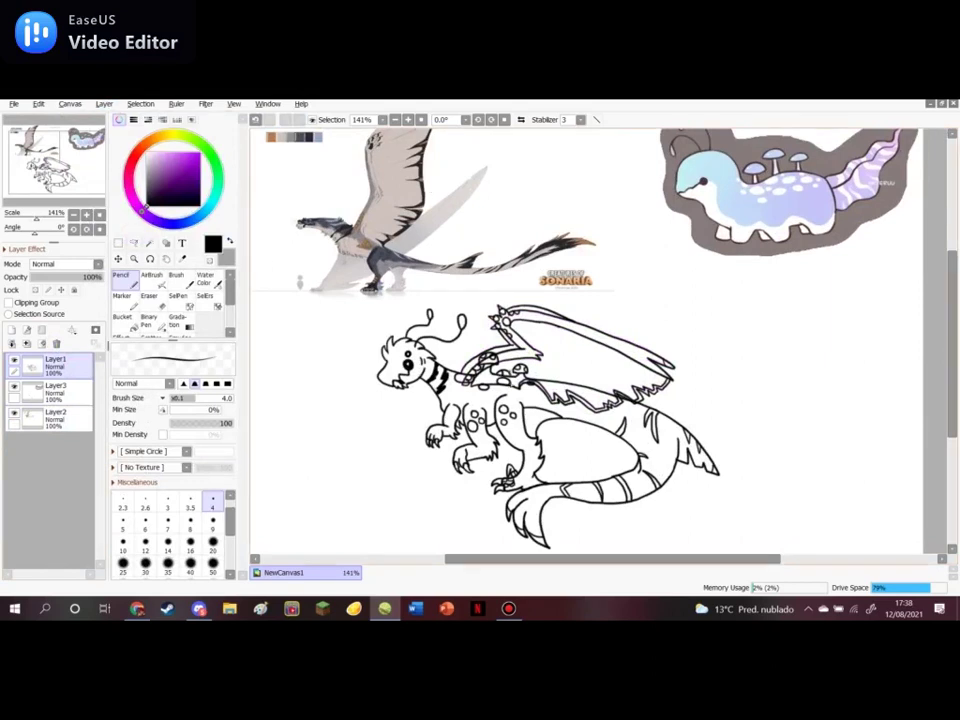
pyautogui.scroll(1, 385, 286)
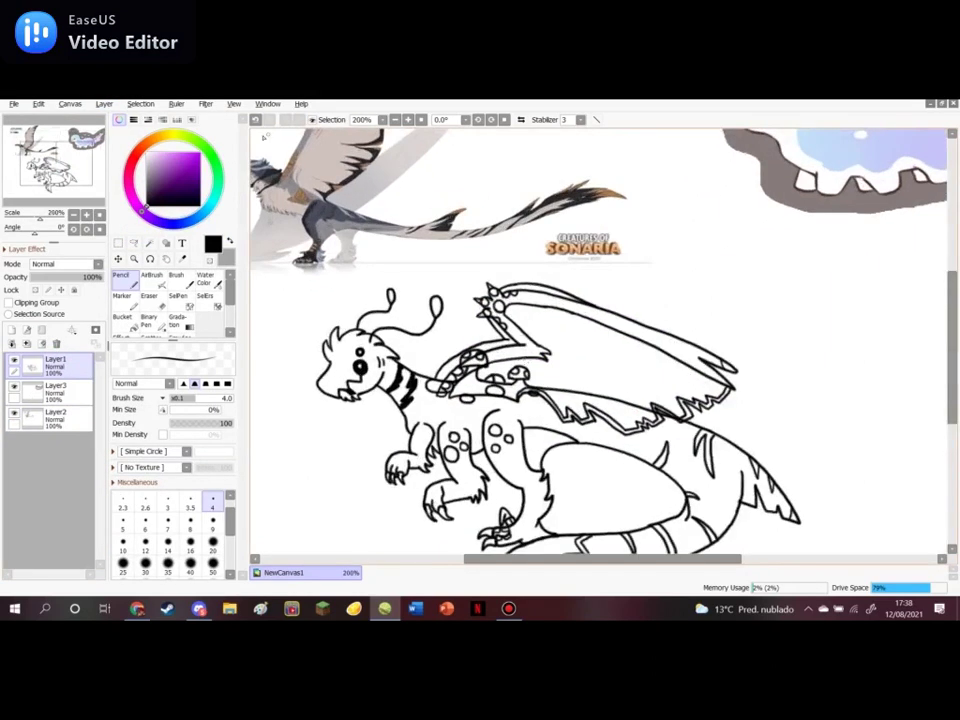
pyautogui.hotkey('ctrl', 'z')
# Erase the mushroom and back lines on Layer1 that show through the wing, using the Eraser at size 10
pyautogui.click(147, 320)
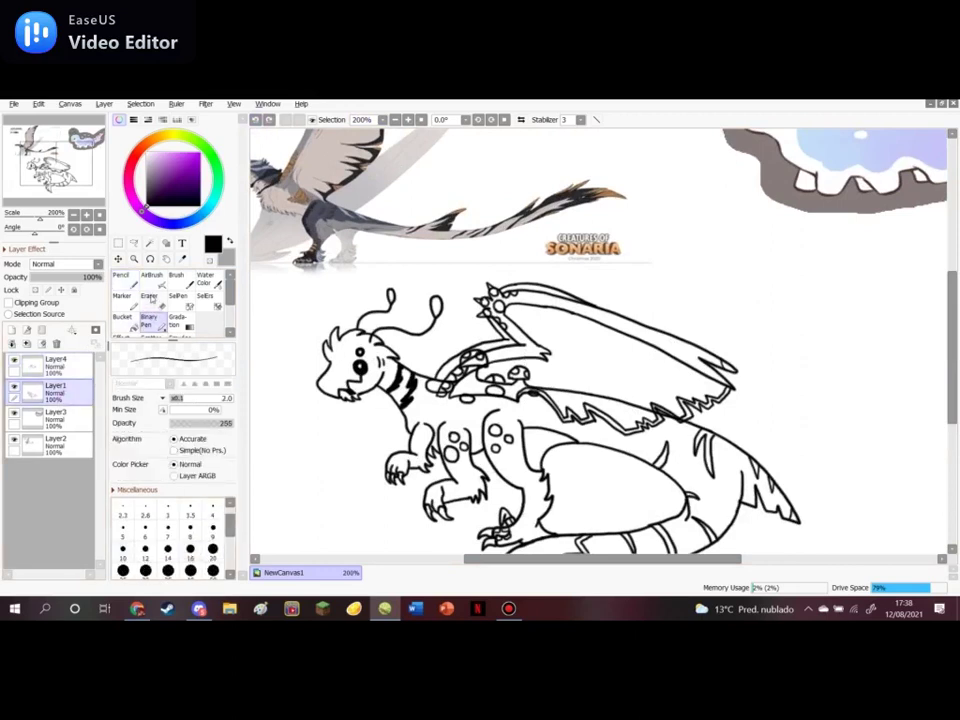
pyautogui.click(148, 297)
pyautogui.scroll(1, 587, 348)
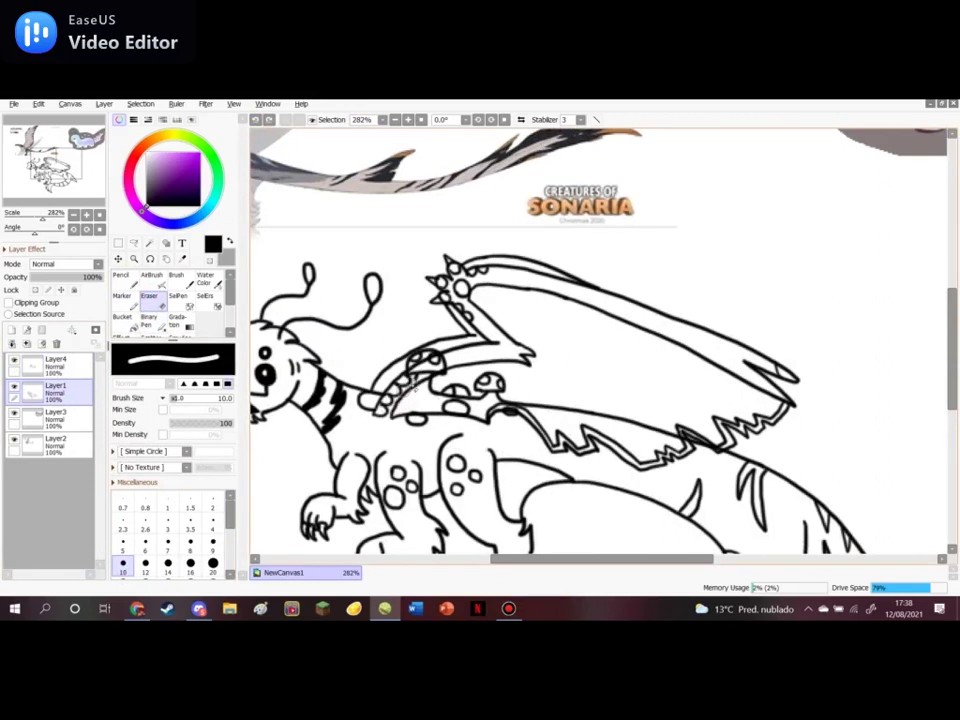
pyautogui.moveTo(436, 364)
pyautogui.mouseDown()
pyautogui.moveTo(441, 396)
pyautogui.moveTo(464, 409)
pyautogui.moveTo(452, 410)
pyautogui.moveTo(461, 402)
pyautogui.moveTo(454, 388)
pyautogui.moveTo(468, 381)
pyautogui.moveTo(528, 406)
pyautogui.moveTo(481, 396)
pyautogui.moveTo(506, 392)
pyautogui.moveTo(501, 382)
pyautogui.moveTo(512, 379)
pyautogui.moveTo(492, 375)
pyautogui.moveTo(536, 378)
pyautogui.moveTo(561, 386)
pyautogui.moveTo(578, 411)
pyautogui.moveTo(660, 424)
pyautogui.moveTo(669, 439)
pyautogui.moveTo(664, 432)
pyautogui.moveTo(720, 440)
pyautogui.moveTo(678, 421)
pyautogui.mouseUp()
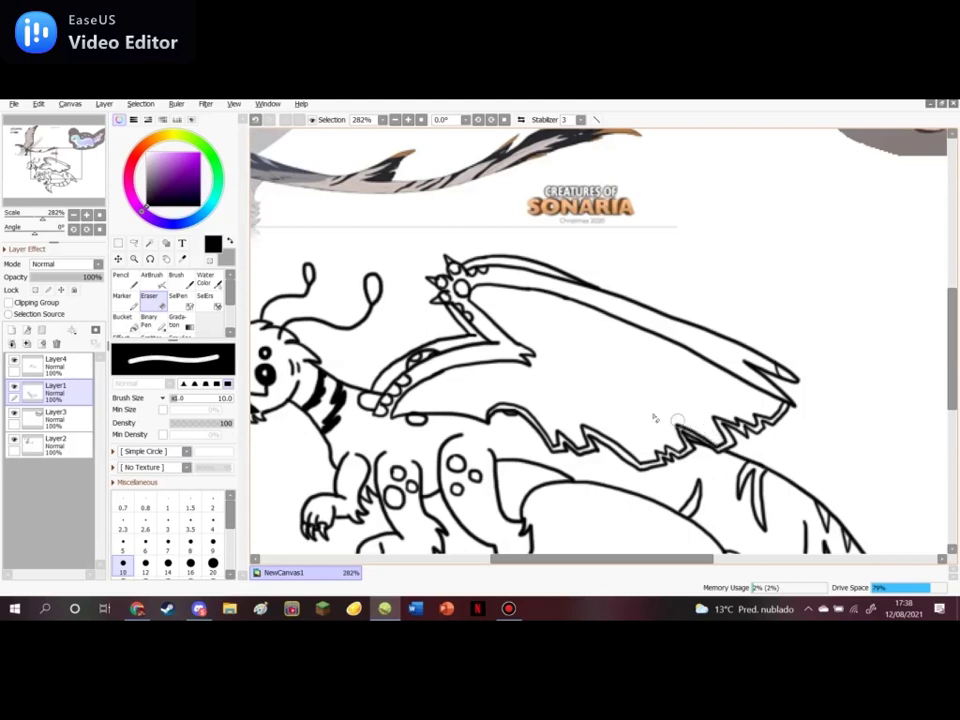
pyautogui.scroll(-1, 485, 240)
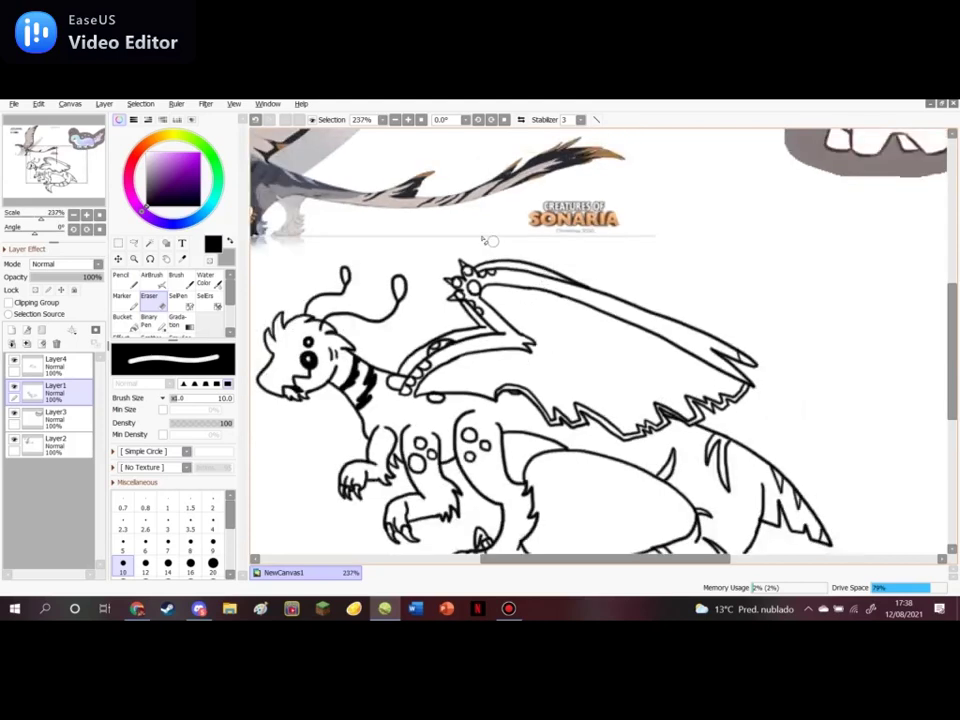
pyautogui.scroll(-3, 490, 235)
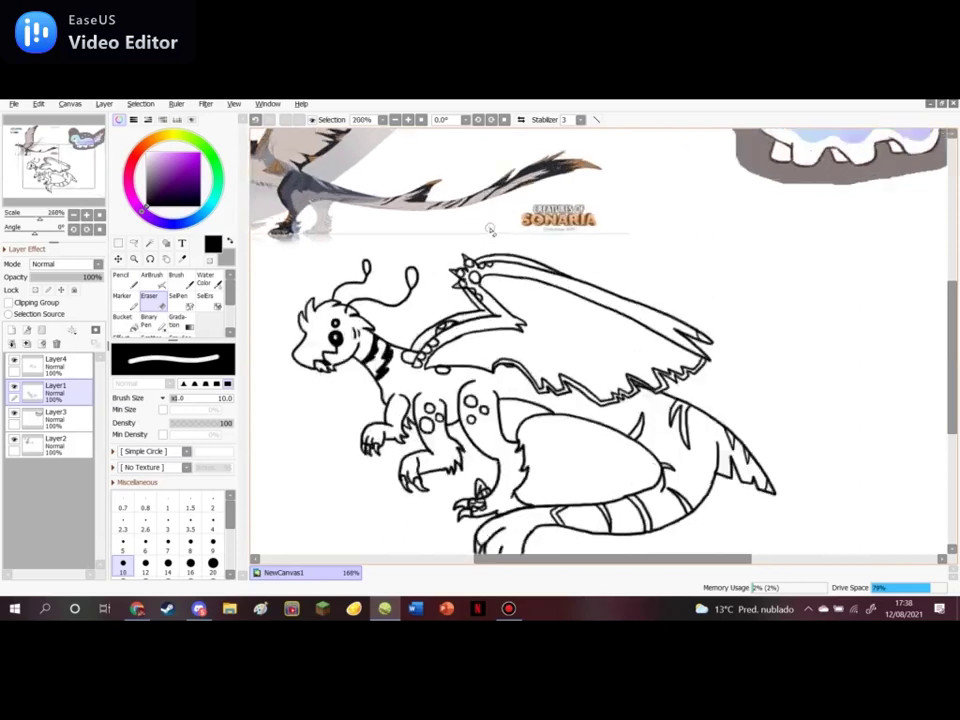
# Merge Layer4 with the inked wing down into Layer1
pyautogui.scroll(2, 490, 230)
pyautogui.click(55, 363)
pyautogui.click(104, 103)
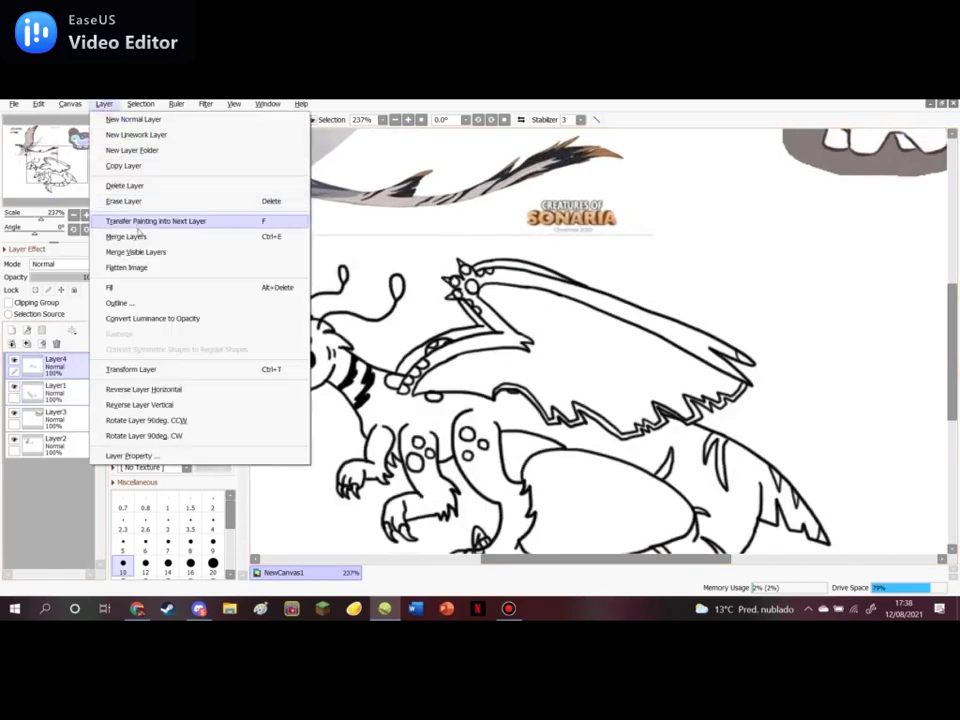
pyautogui.click(136, 236)
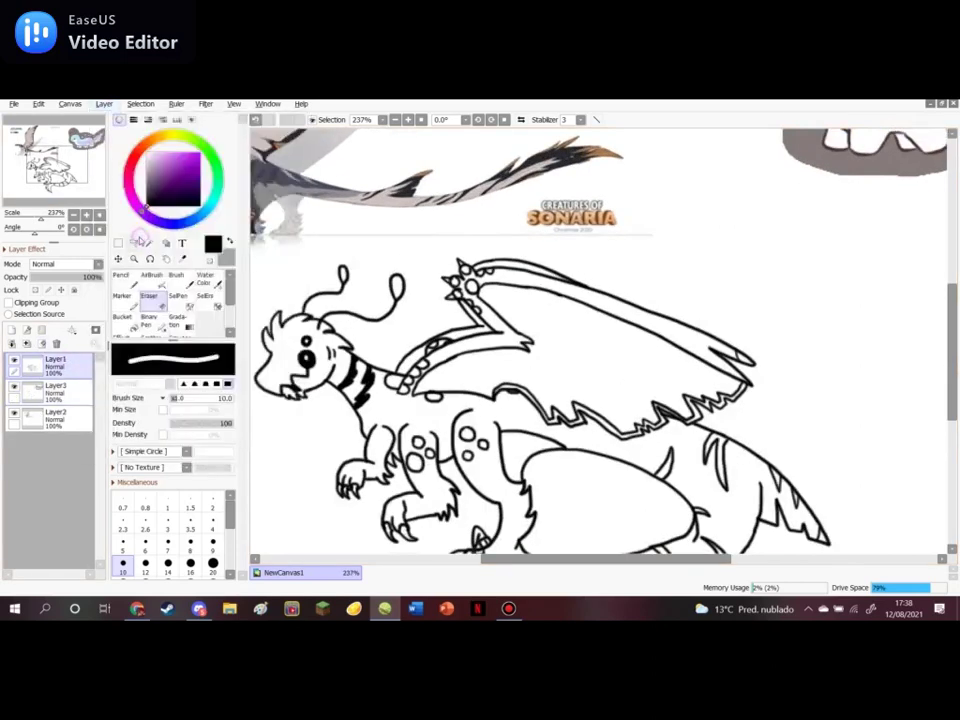
# Add a new normal layer between Layer1 and Layer3, and make Layer1 active again
pyautogui.click(71, 385)
pyautogui.click(105, 104)
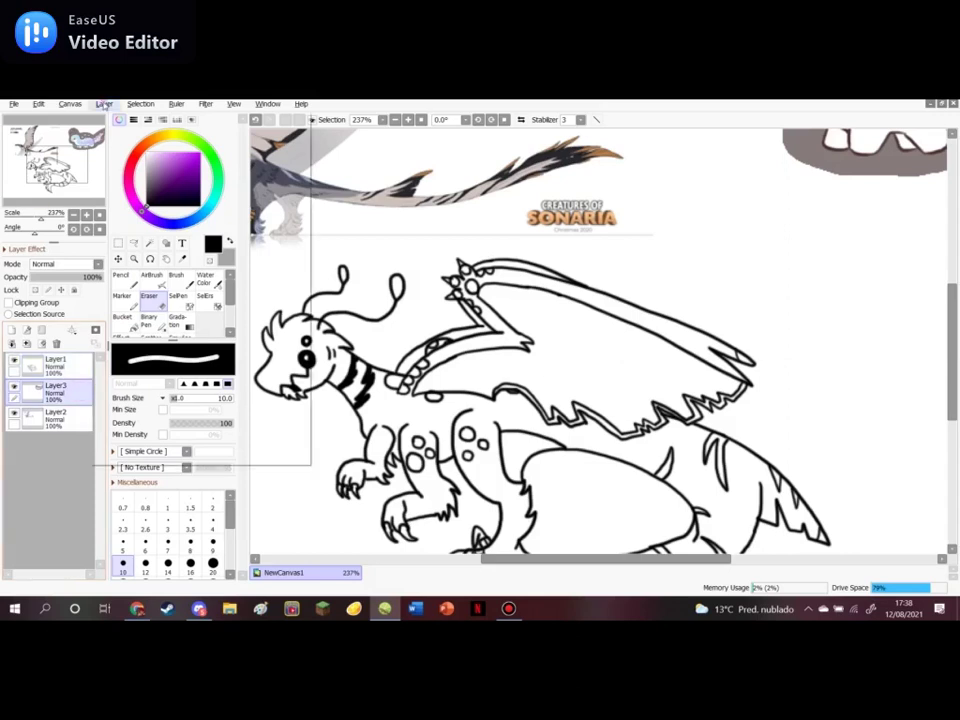
pyautogui.click(119, 119)
pyautogui.click(81, 366)
# Draw thin dividing lines down the throat and between the legs on Layer1 with the Pencil at size 2
pyautogui.click(150, 244)
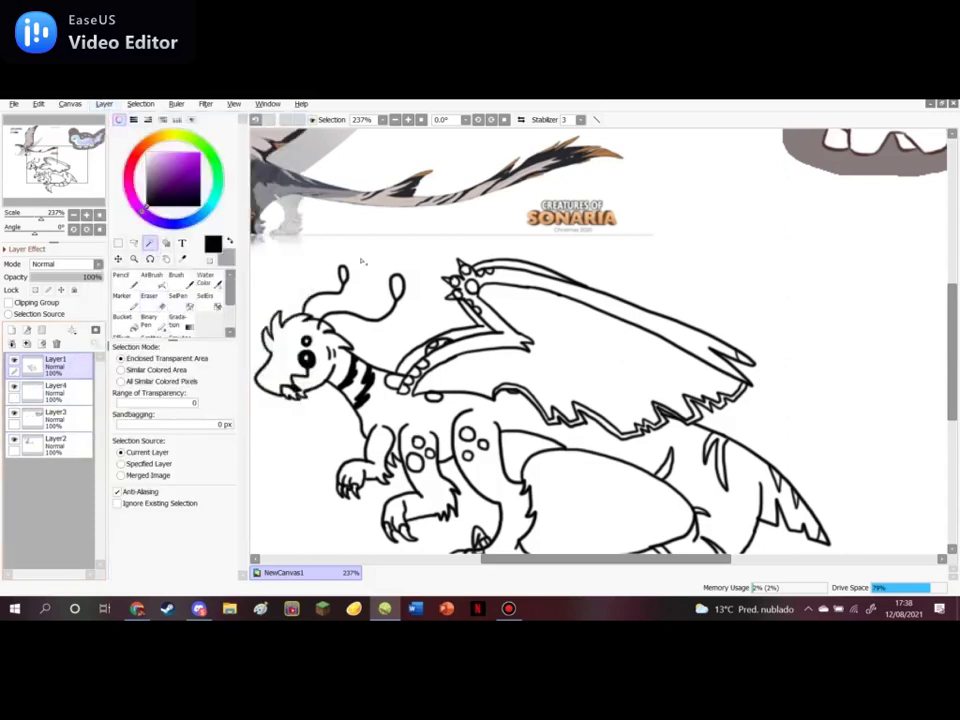
pyautogui.scroll(-4, 464, 281)
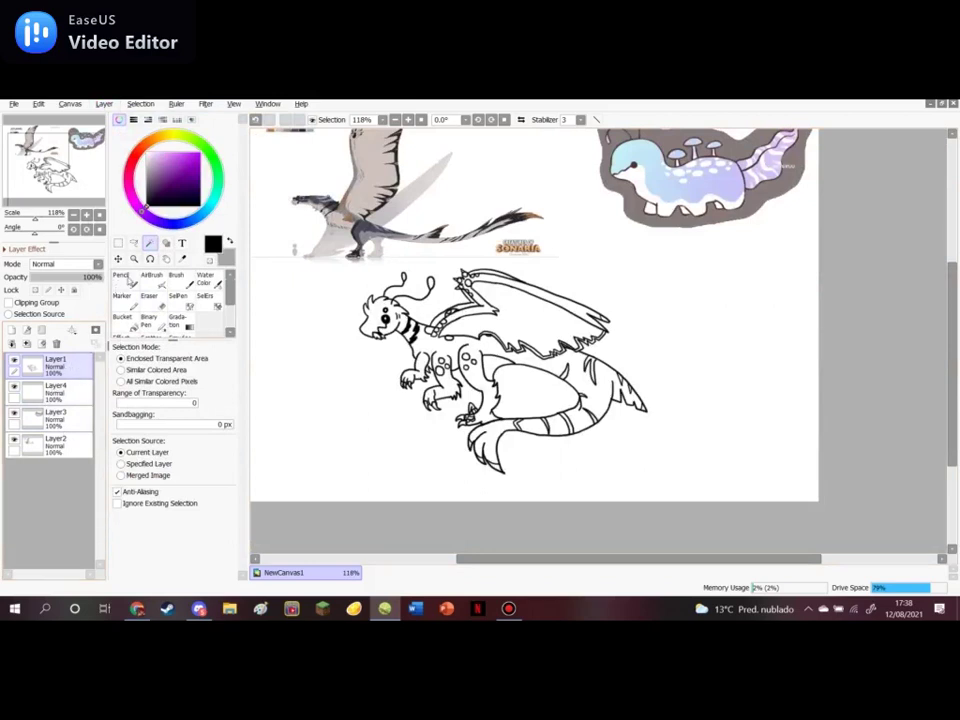
pyautogui.click(121, 274)
pyautogui.click(212, 503)
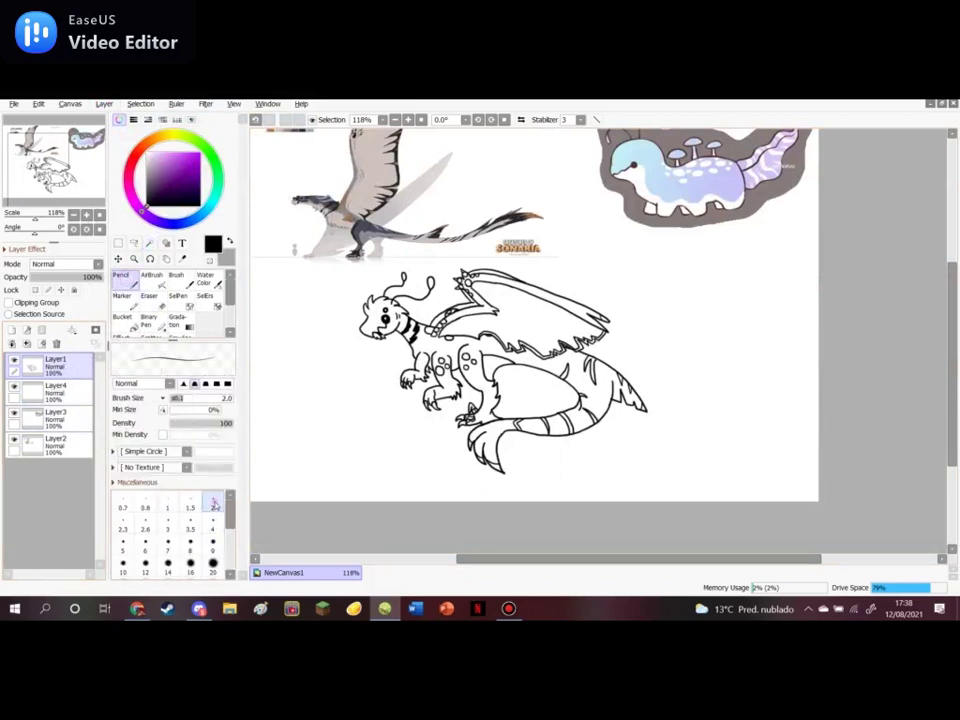
pyautogui.scroll(2, 405, 312)
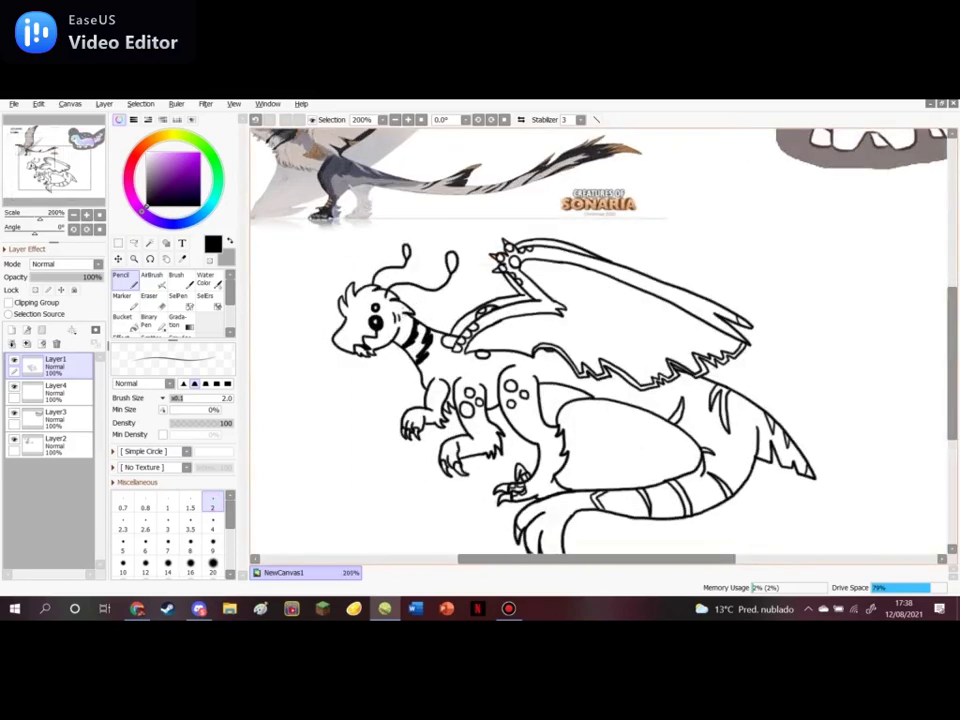
pyautogui.scroll(1, 472, 346)
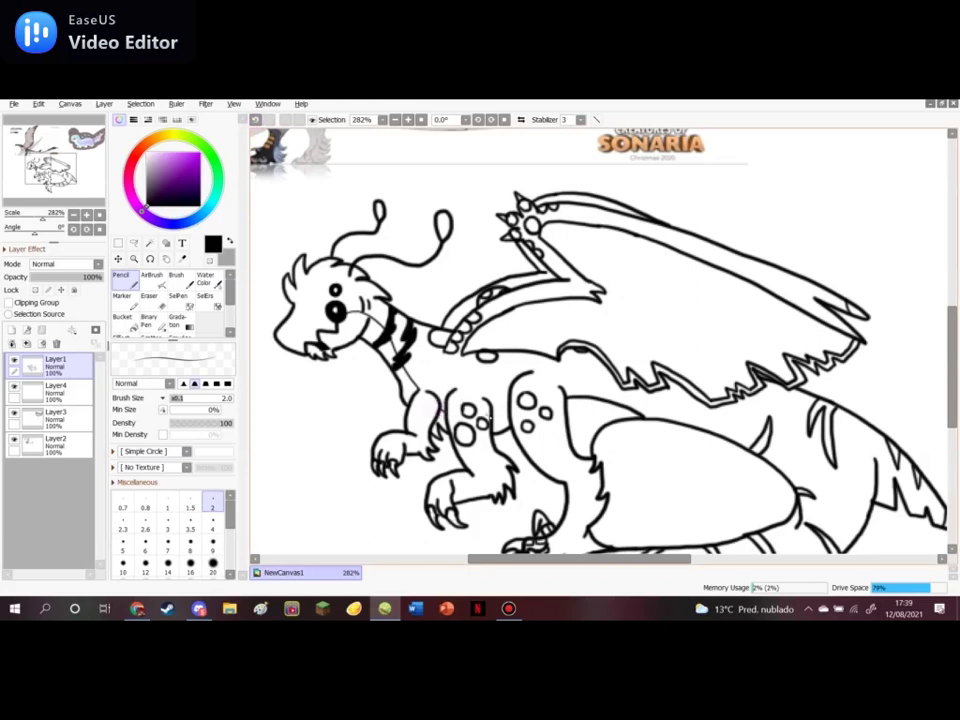
pyautogui.moveTo(493, 417); pyautogui.dragTo(510, 412)
pyautogui.scroll(-3, 492, 429)
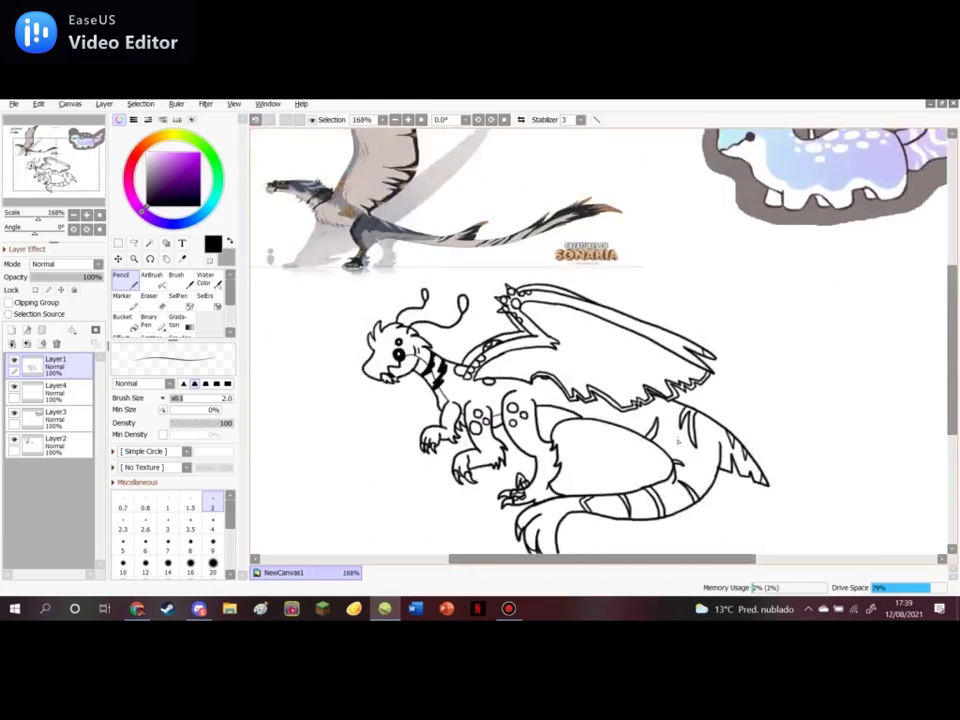
# Draw thin lines closing off the neck base, the shoulder below the wing and the gap between wing and hind body
pyautogui.scroll(-3, 678, 442)
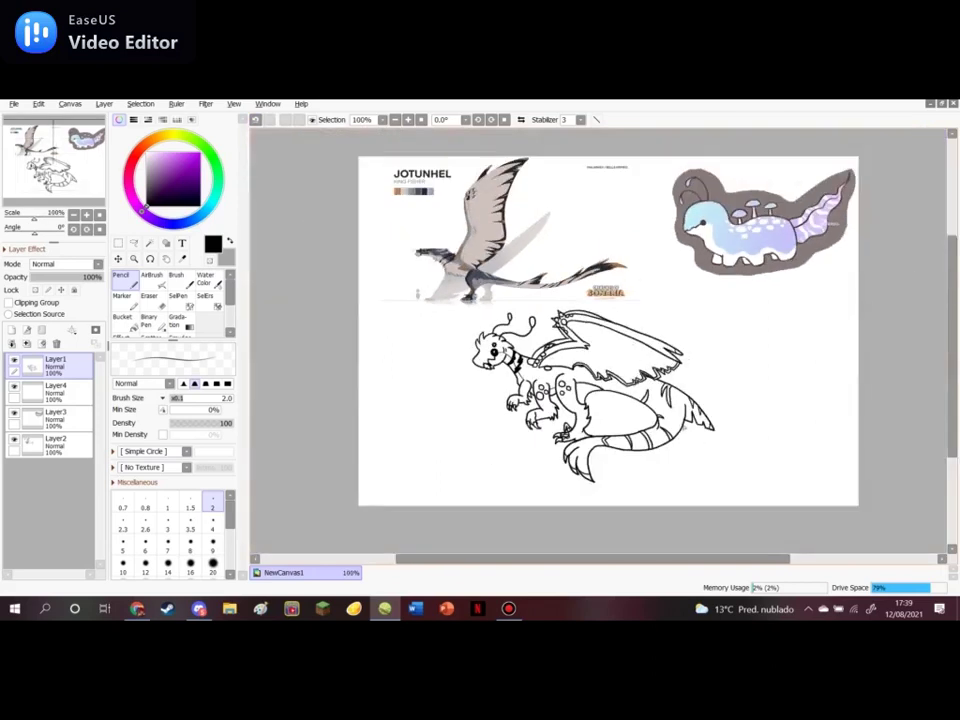
pyautogui.scroll(4, 658, 402)
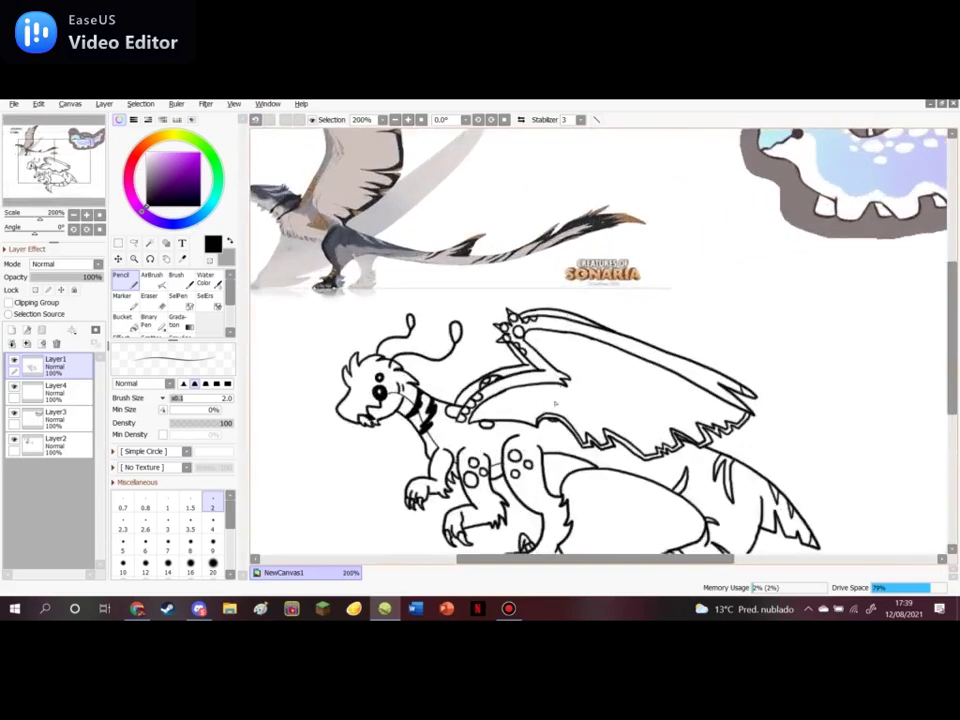
pyautogui.scroll(1, 548, 392)
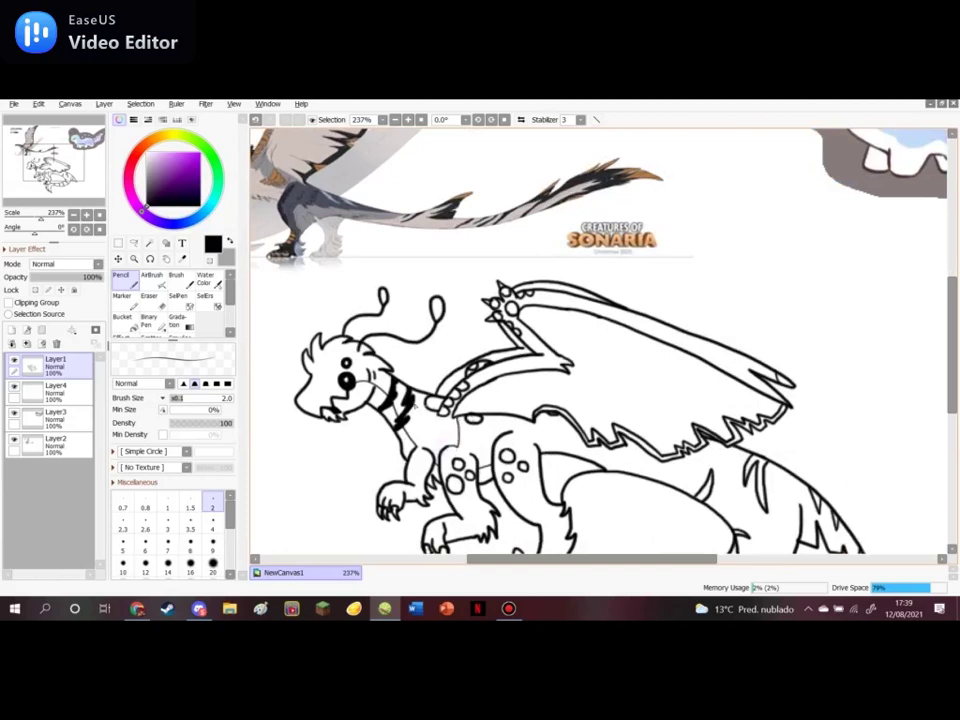
pyautogui.moveTo(413, 449); pyautogui.dragTo(428, 434)
pyautogui.scroll(-3, 473, 343)
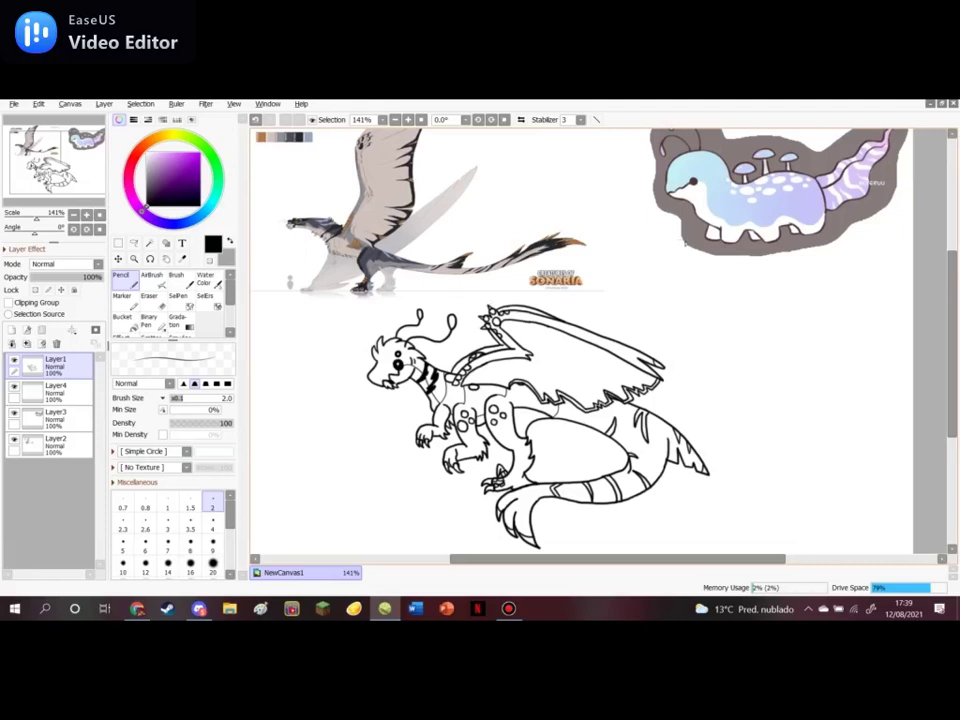
pyautogui.scroll(4, 655, 536)
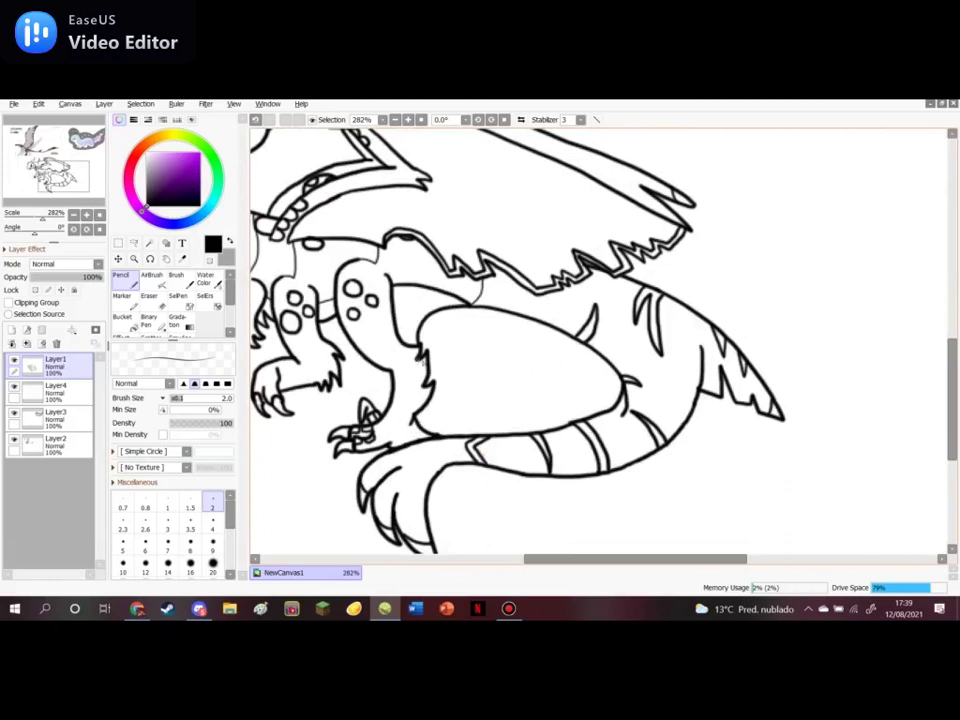
pyautogui.scroll(-4, 317, 273)
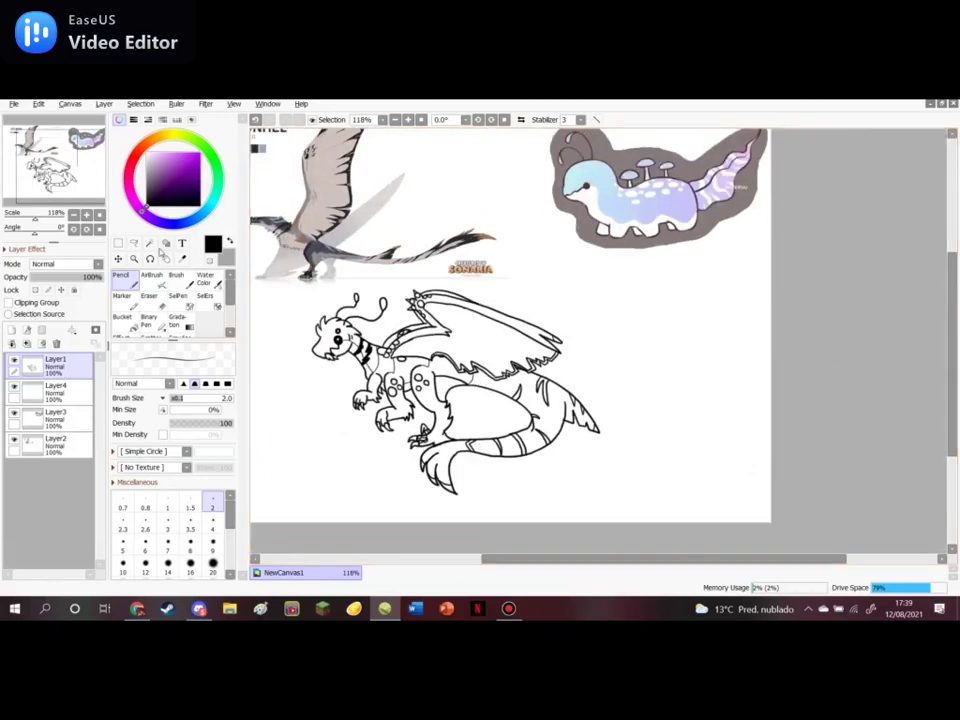
# Select the enclosed head and upper neck areas, including the gaps between the neck stripes, with the Magic Wand on Layer1
pyautogui.click(151, 244)
pyautogui.scroll(-2, 472, 305)
pyautogui.scroll(7, 378, 287)
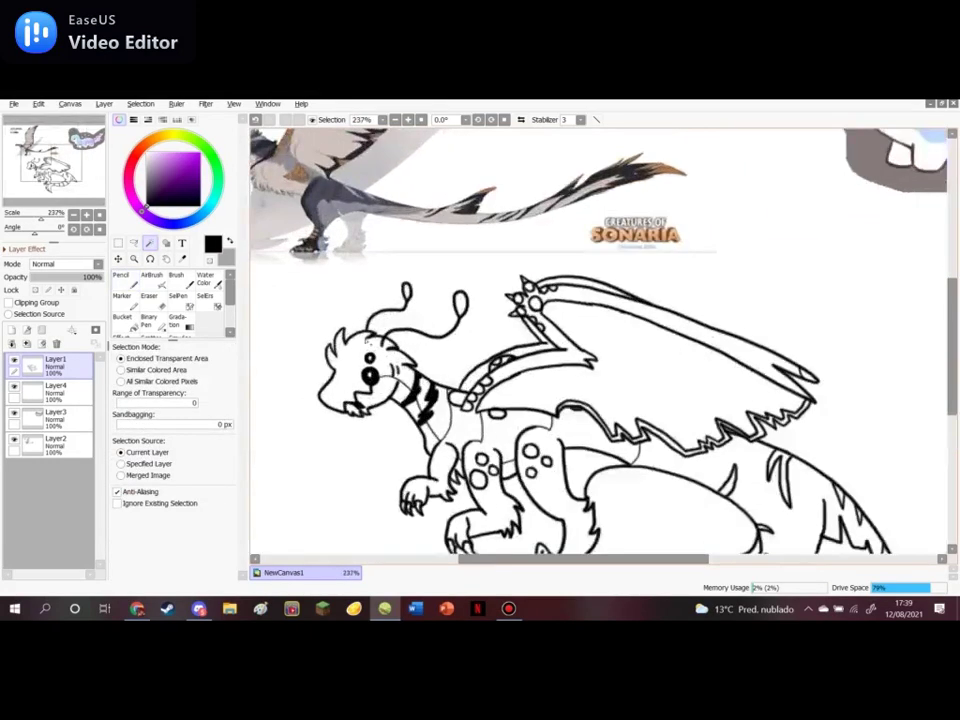
pyautogui.click(364, 358)
pyautogui.scroll(5, 320, 308)
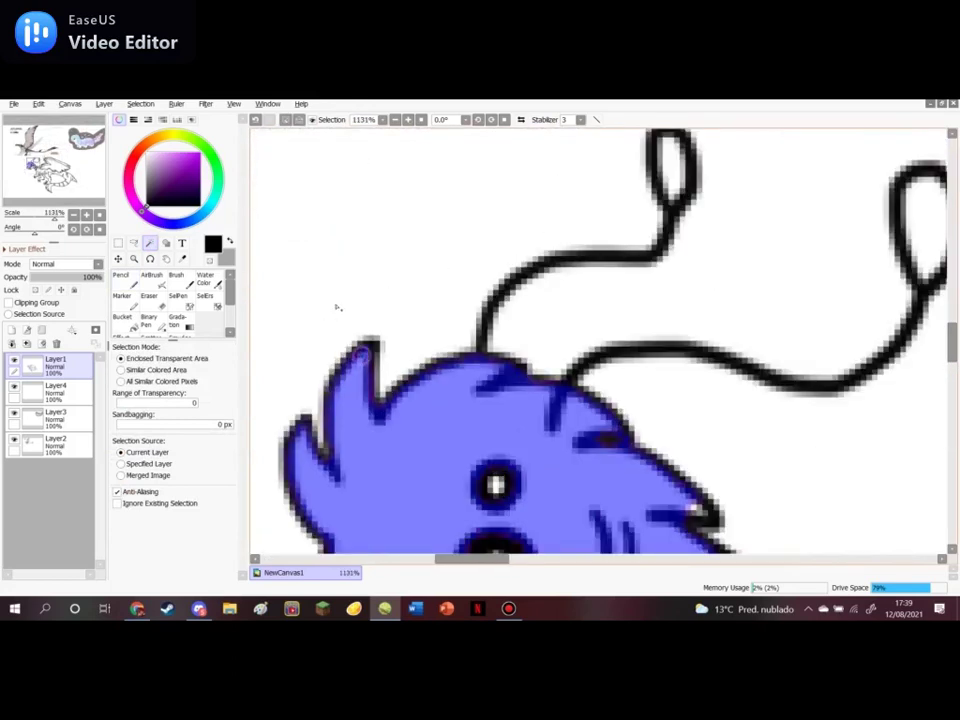
pyautogui.scroll(-4, 336, 306)
pyautogui.scroll(4, 336, 306)
pyautogui.scroll(-5, 467, 328)
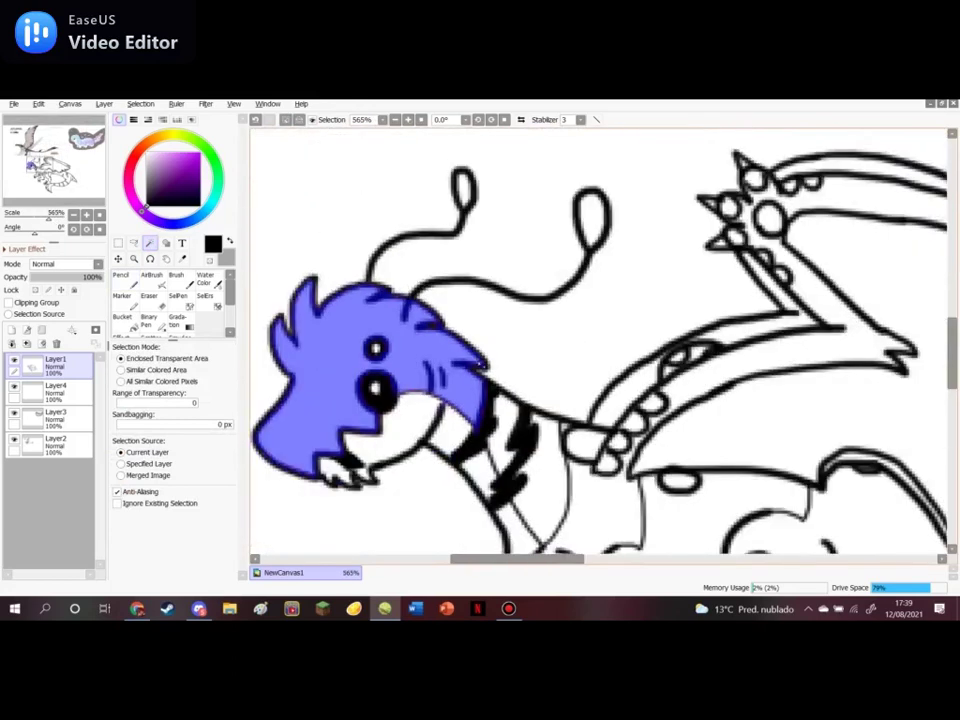
pyautogui.scroll(2, 497, 399)
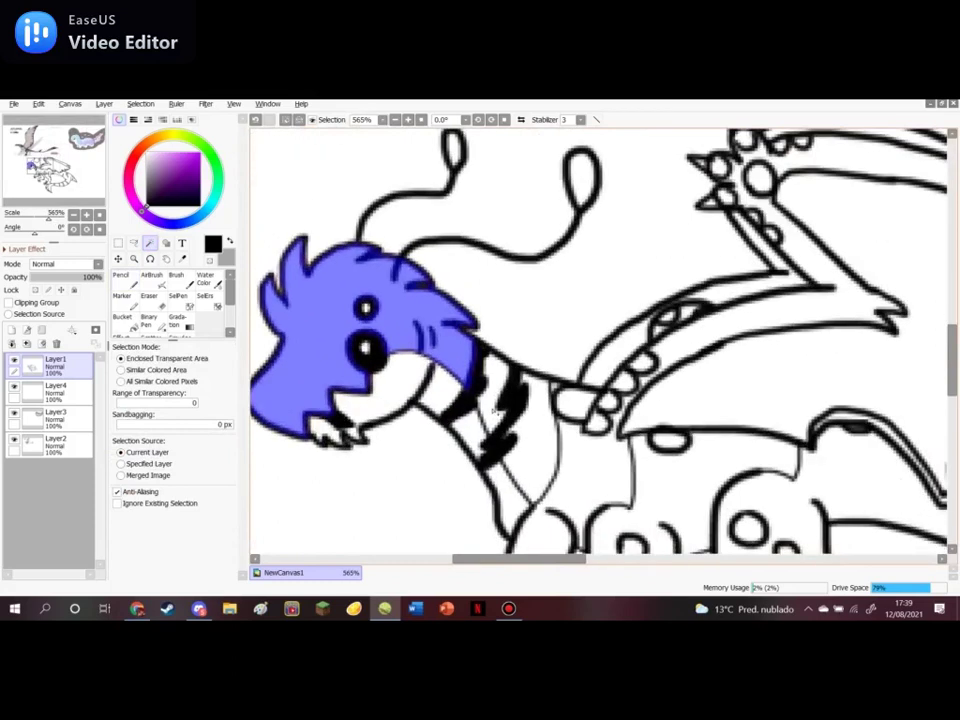
pyautogui.click(537, 455)
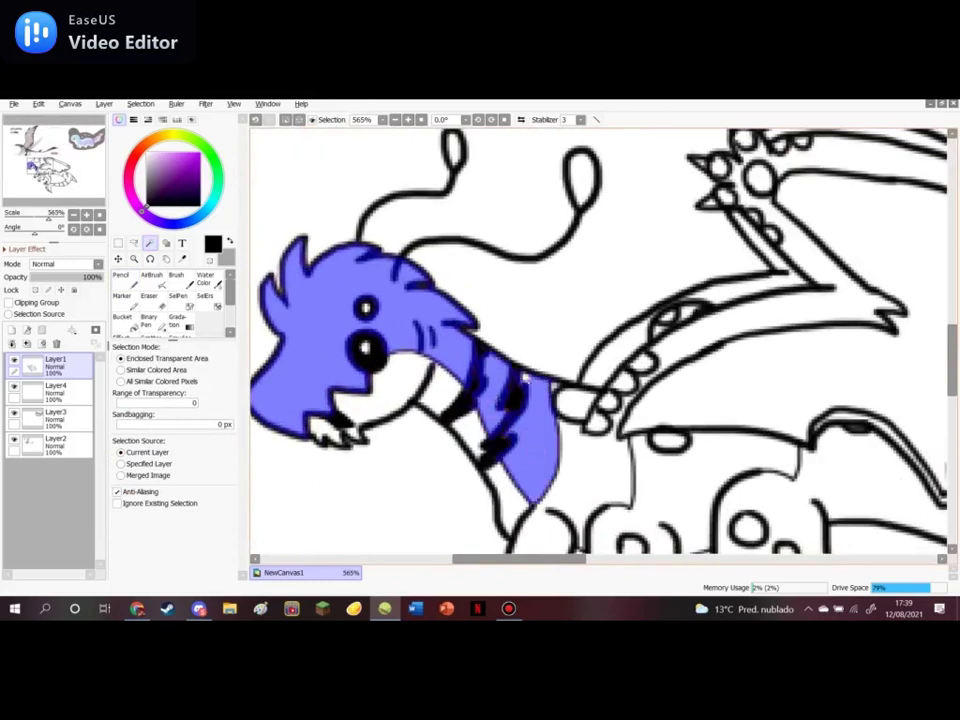
pyautogui.scroll(-3, 466, 368)
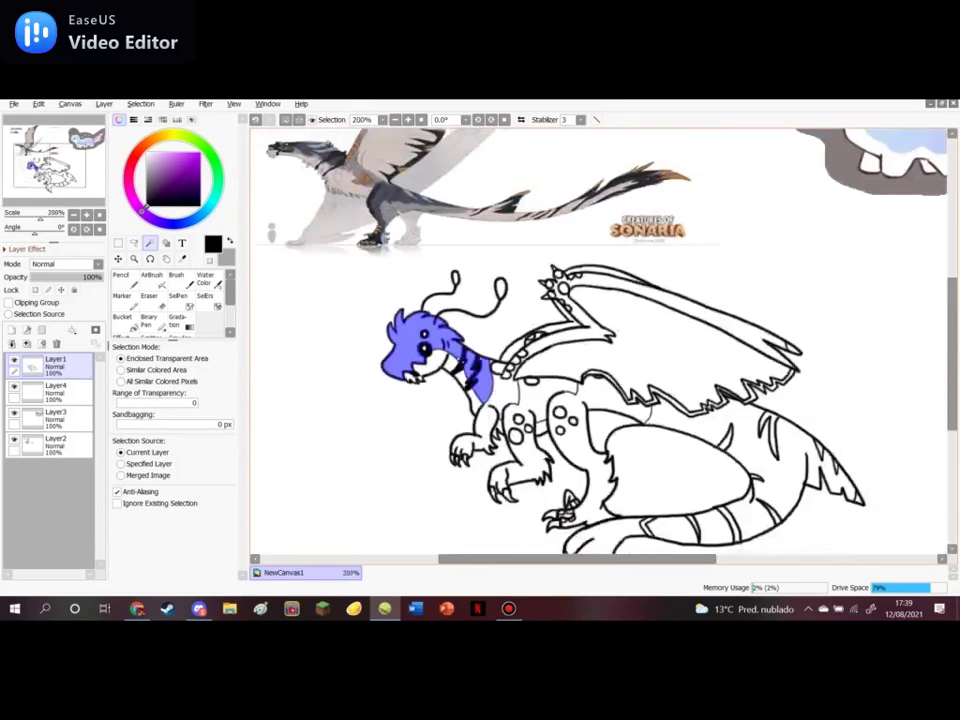
# Fill the selected head and neck on Layer4 with light blue sampled from the Minawii's head, using the Pencil at size 120
pyautogui.click(181, 258)
pyautogui.scroll(-2, 300, 255)
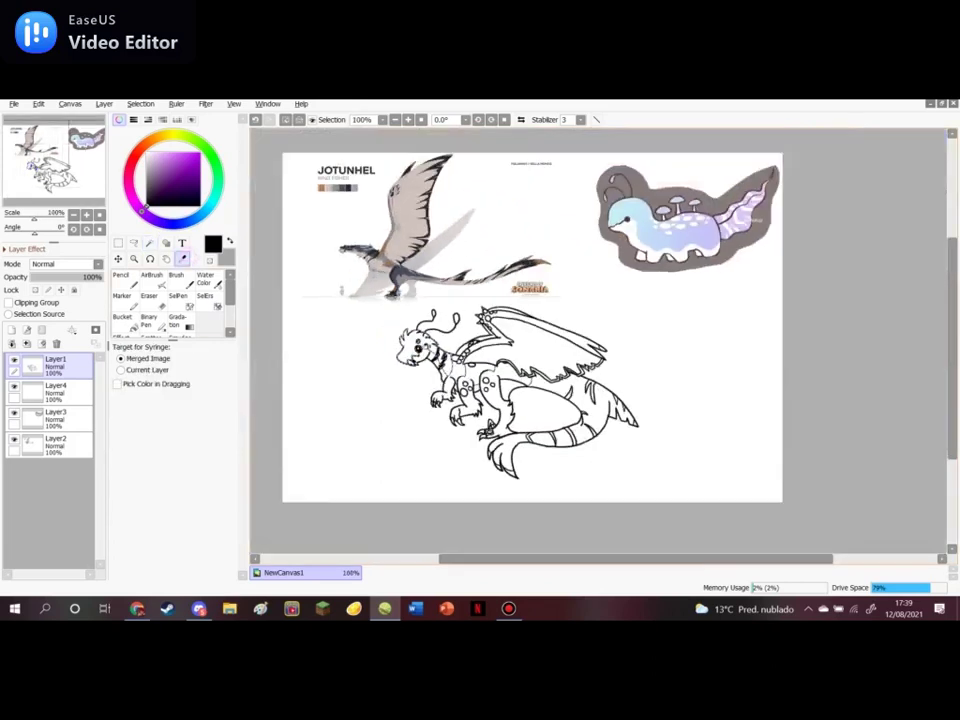
pyautogui.scroll(3, 626, 198)
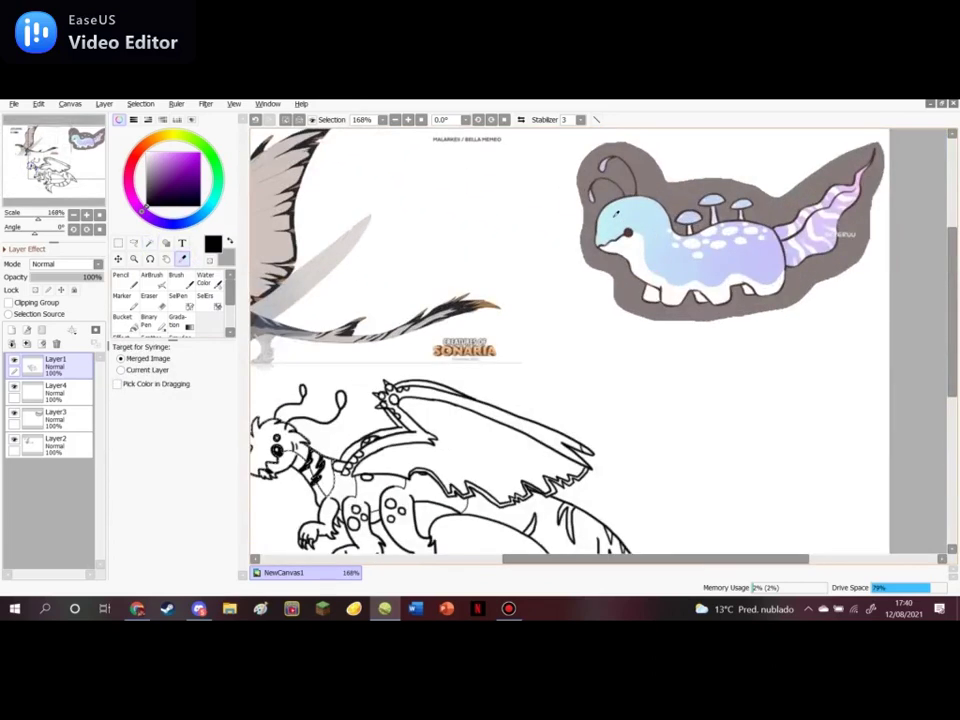
pyautogui.click(612, 219)
pyautogui.scroll(-4, 584, 159)
pyautogui.click(55, 390)
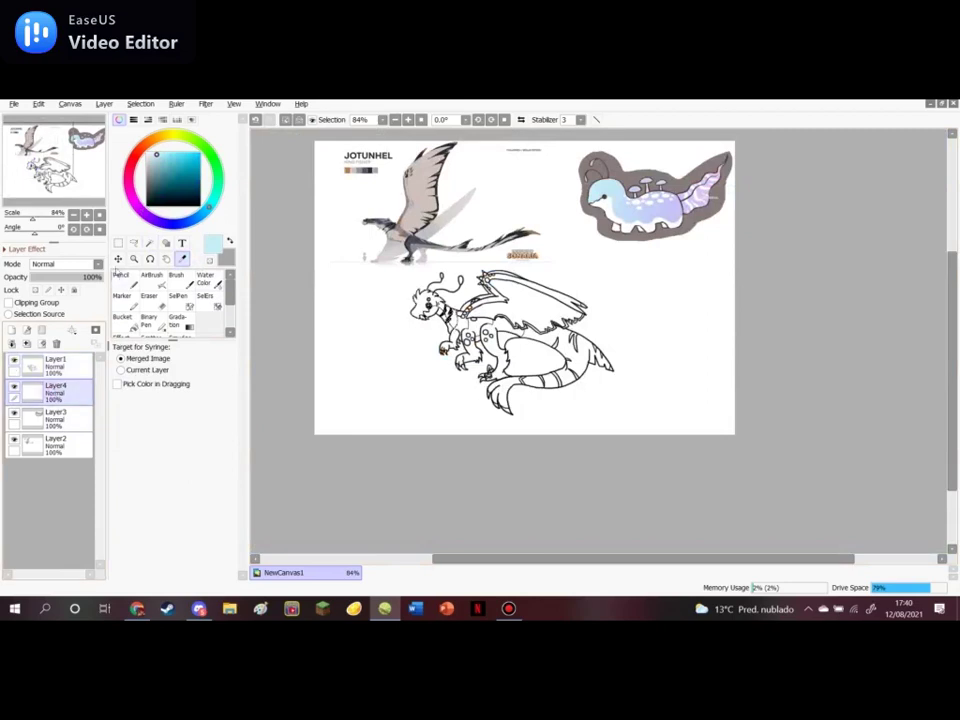
pyautogui.click(121, 277)
pyautogui.scroll(-1, 222, 560)
pyautogui.click(213, 565)
pyautogui.scroll(3, 400, 300)
pyautogui.moveTo(418, 285)
pyautogui.mouseDown()
pyautogui.moveTo(433, 317)
pyautogui.moveTo(414, 294)
pyautogui.moveTo(471, 333)
pyautogui.moveTo(495, 288)
pyautogui.mouseUp()
pyautogui.scroll(-3, 495, 300)
pyautogui.scroll(2, 343, 139)
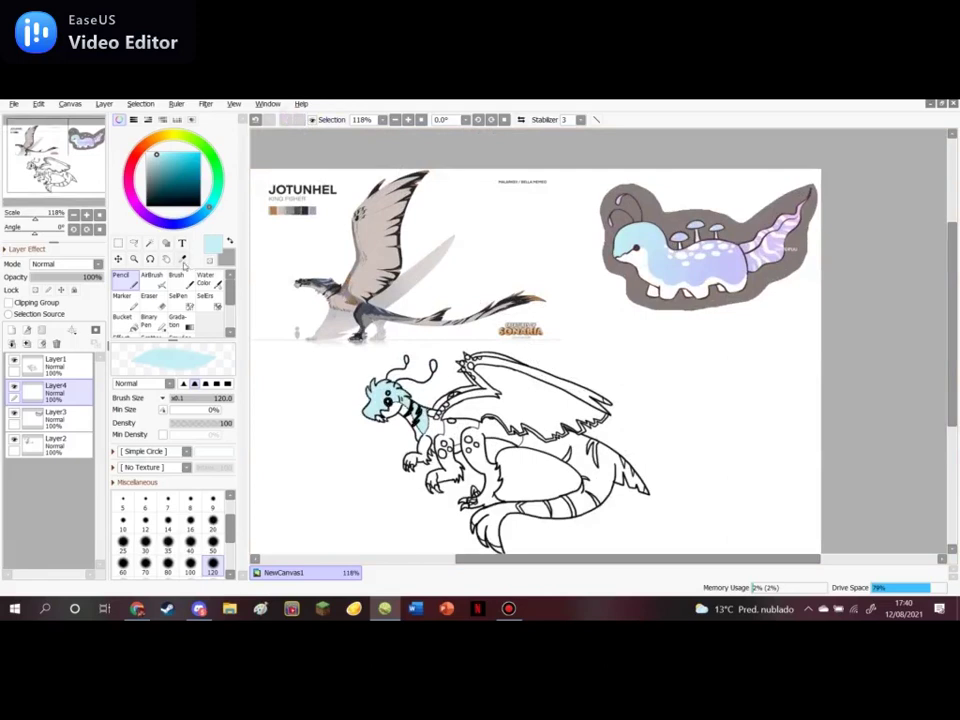
# Select the enclosed shoulder and leftmost foreleg on Layer1 with the Magic Wand
pyautogui.click(55, 362)
pyautogui.click(150, 243)
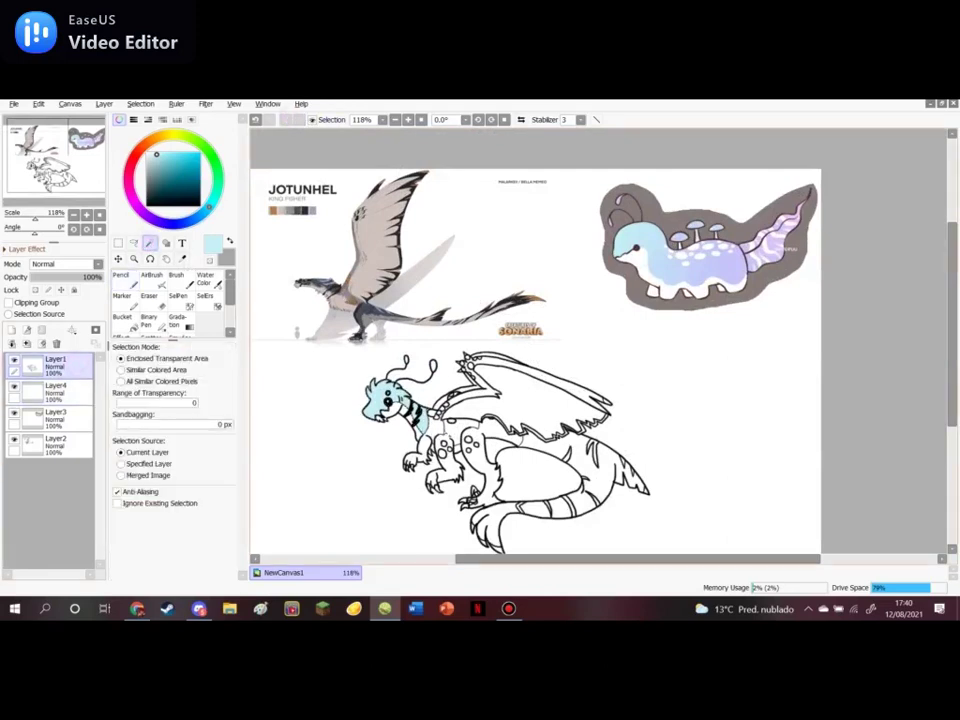
pyautogui.scroll(4, 433, 428)
pyautogui.click(433, 428)
pyautogui.scroll(6, 366, 542)
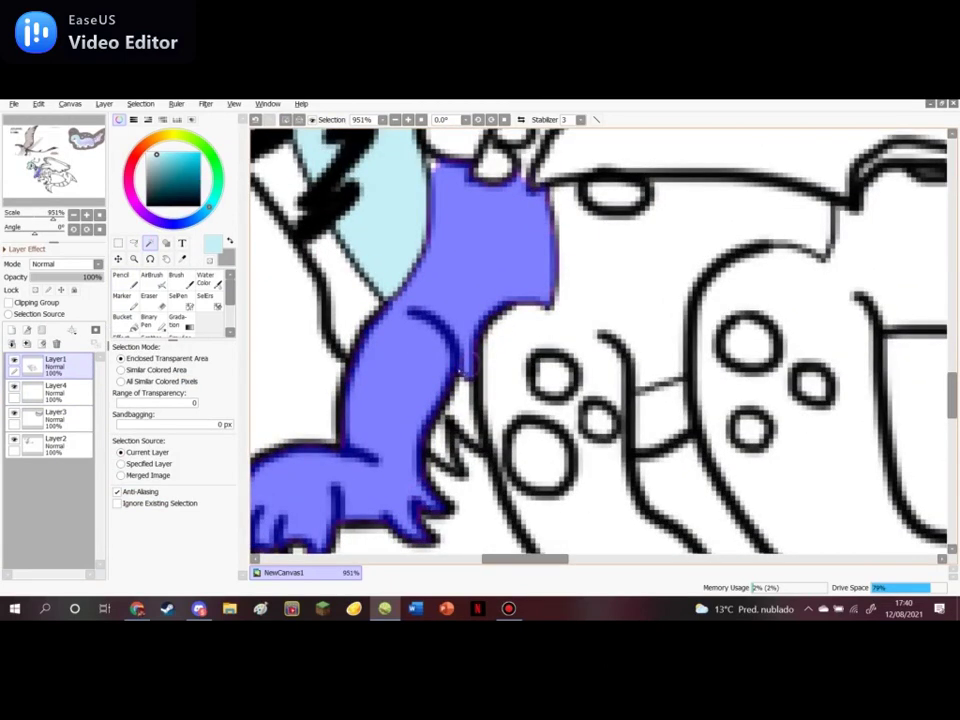
pyautogui.scroll(-3, 467, 372)
# Add the small gaps around the shoulder scales and the lower wing arm, out to its elbow spikes, to the selection
pyautogui.scroll(6, 440, 199)
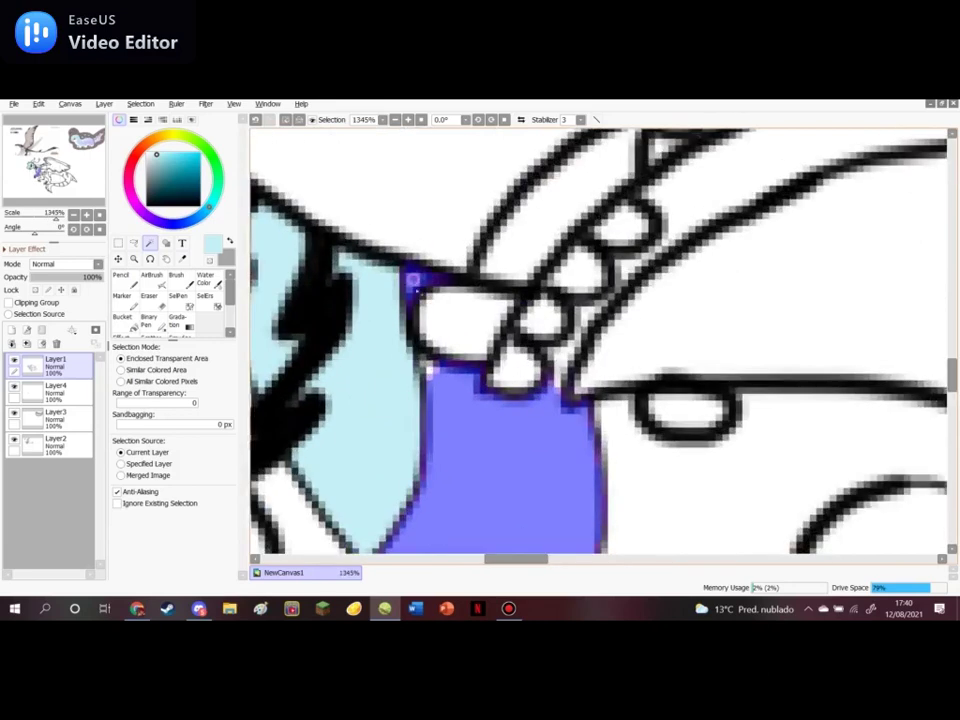
pyautogui.scroll(-1, 408, 350)
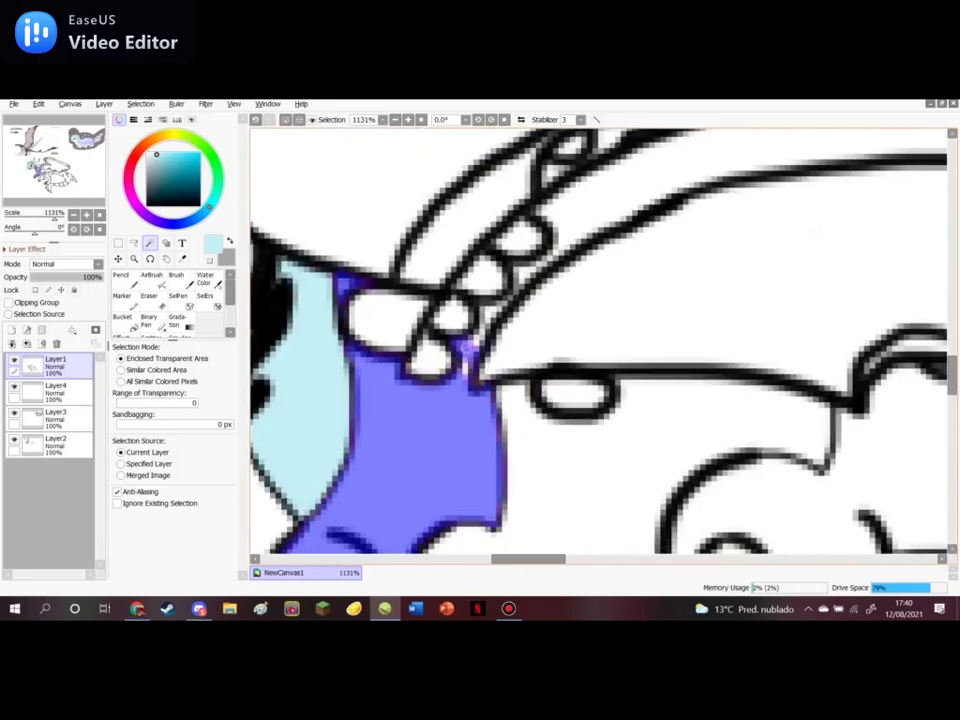
pyautogui.click(470, 345)
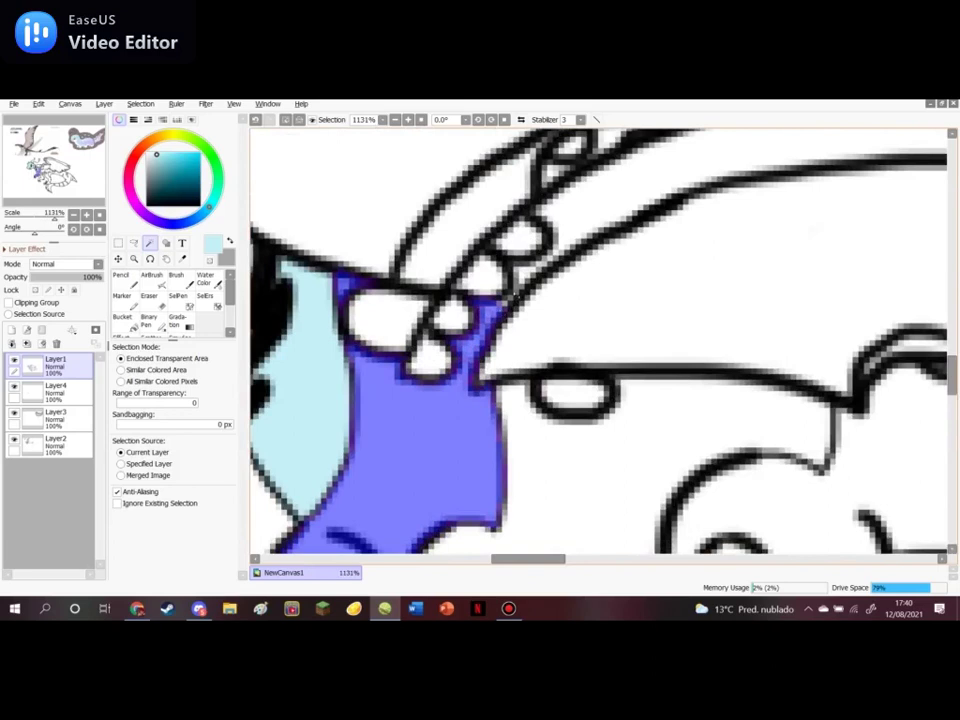
pyautogui.click(520, 280)
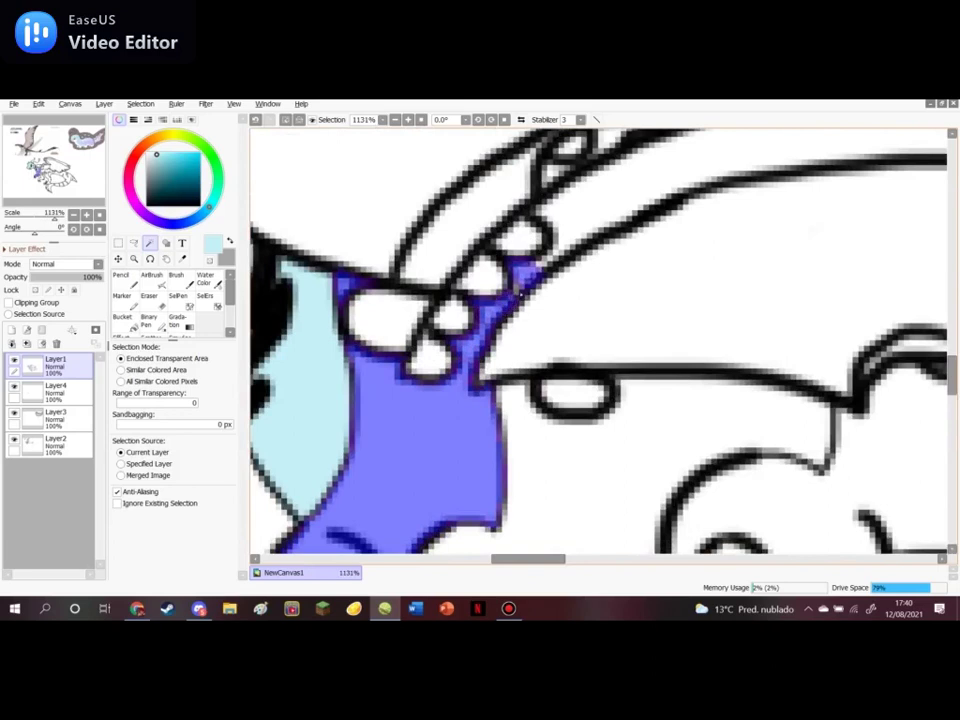
pyautogui.click(556, 245)
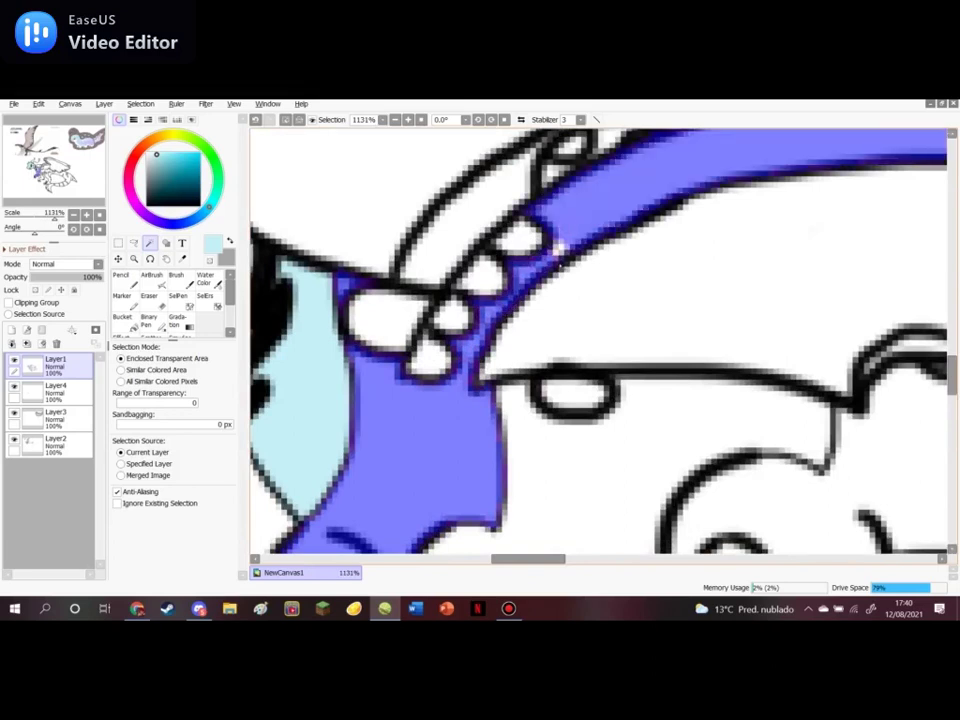
pyautogui.scroll(-6, 557, 248)
pyautogui.scroll(4, 630, 312)
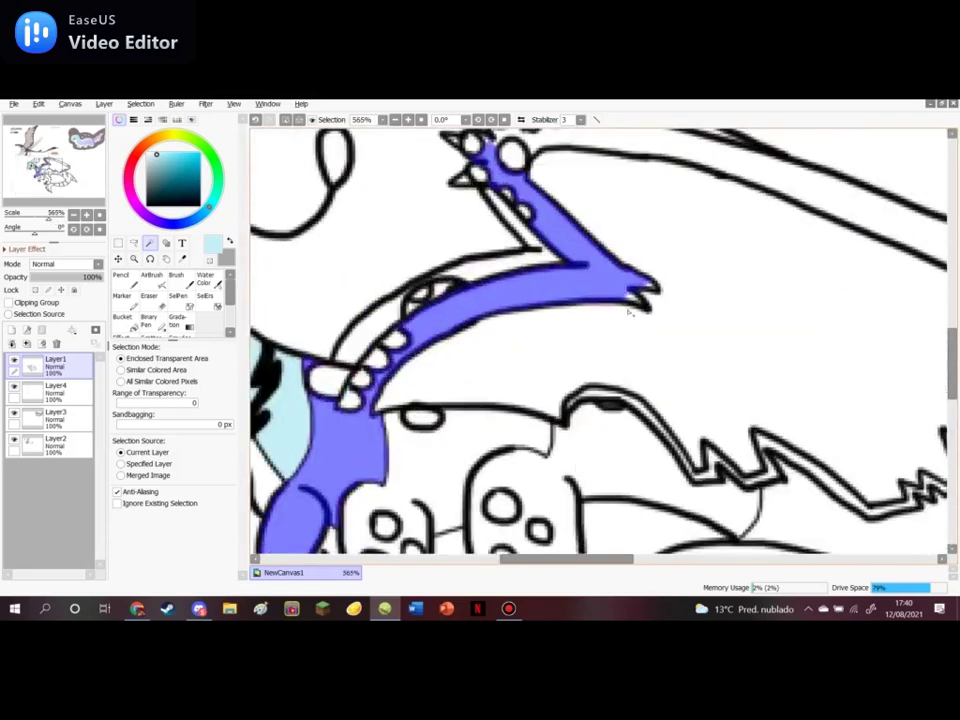
pyautogui.scroll(5, 628, 292)
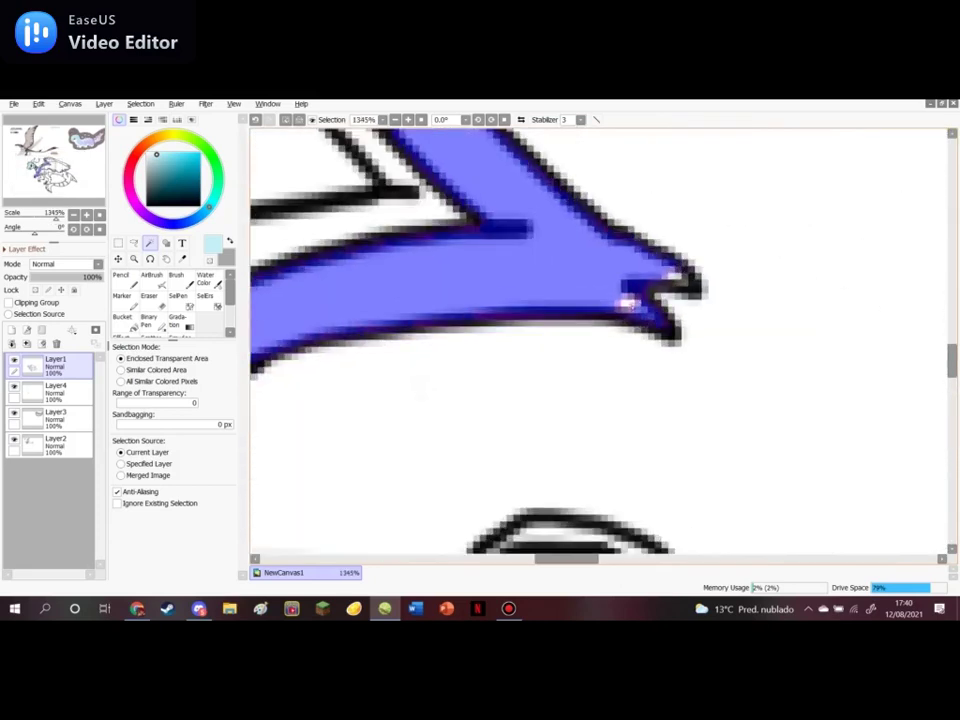
pyautogui.scroll(-5, 686, 281)
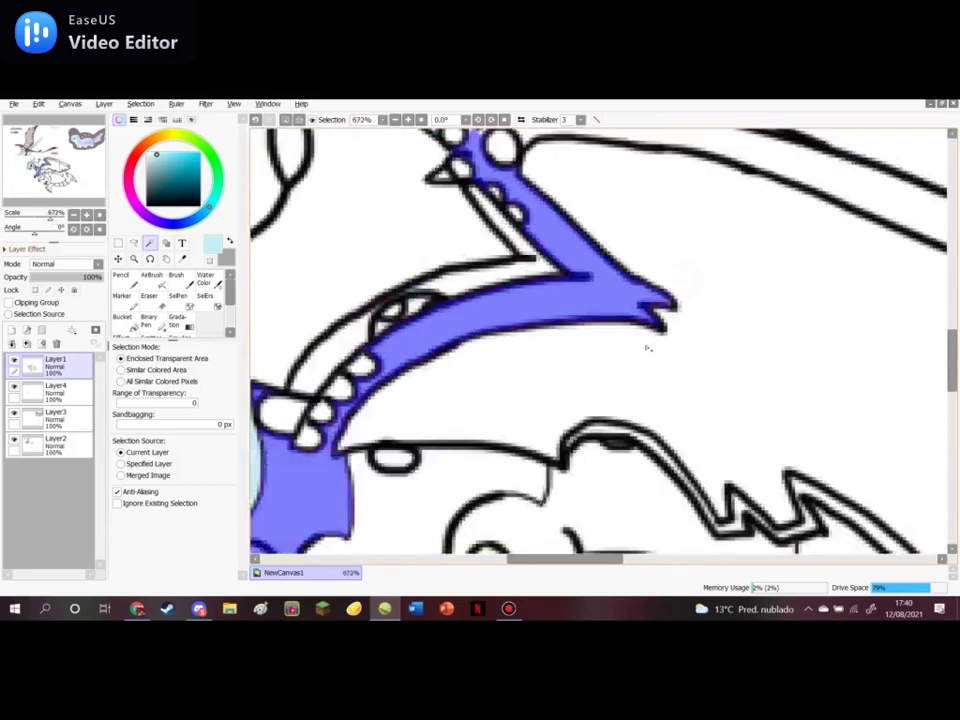
# Add the wing wrist, the gaps between its knobs and the long upper wing bone out to its split tips to the selection
pyautogui.scroll(4, 523, 410)
pyautogui.scroll(1, 521, 410)
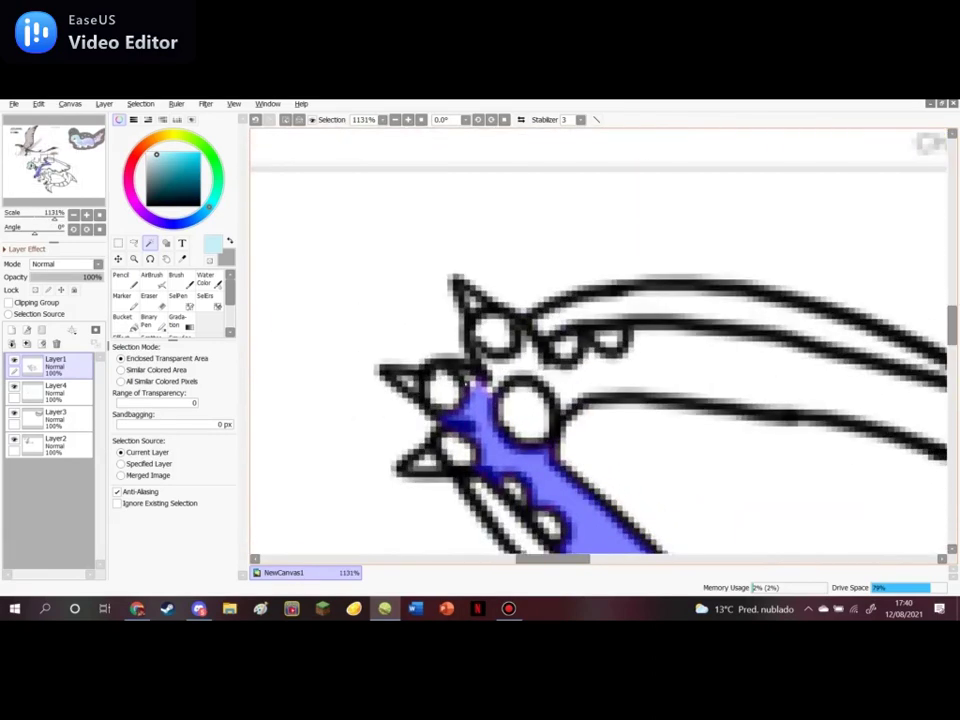
pyautogui.moveTo(478, 381)
pyautogui.mouseDown()
pyautogui.moveTo(468, 374)
pyautogui.moveTo(500, 372)
pyautogui.mouseUp()
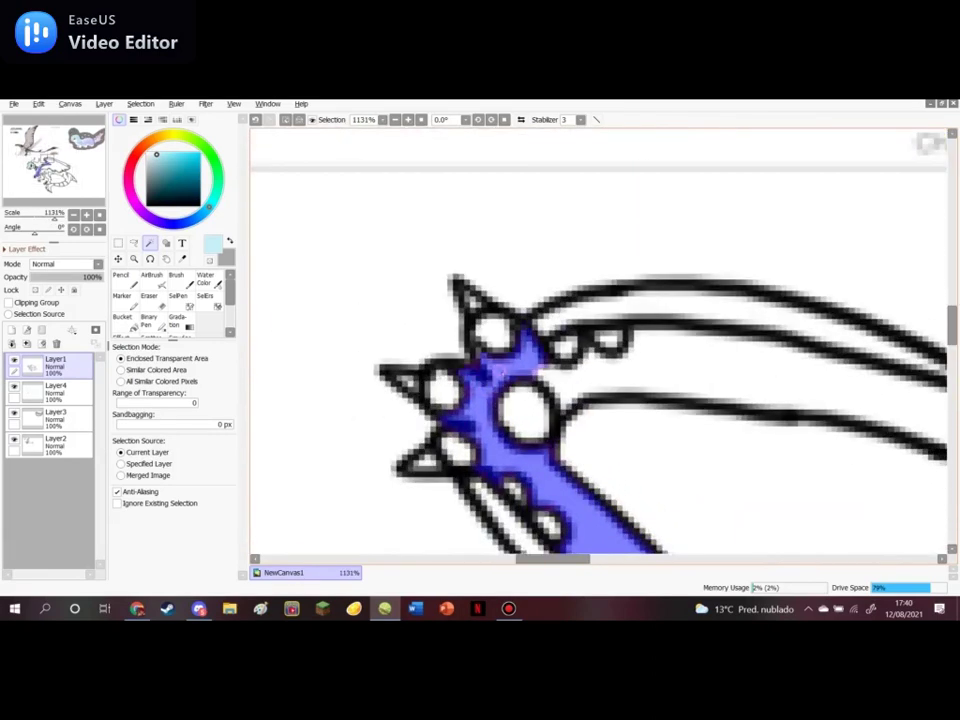
pyautogui.click(477, 355)
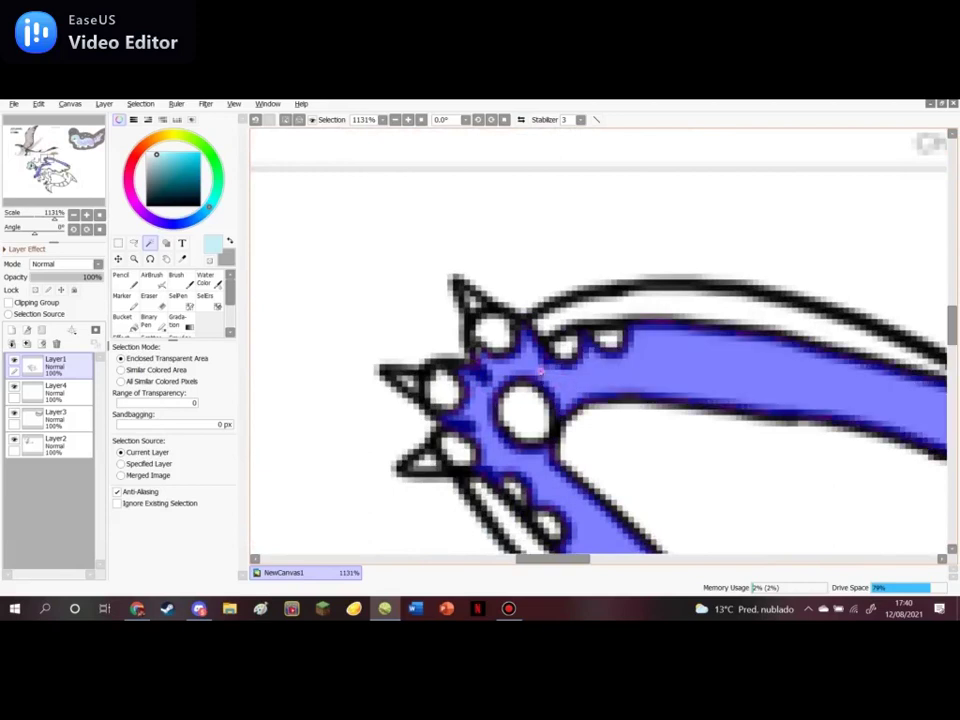
pyautogui.scroll(-8, 532, 350)
pyautogui.scroll(6, 814, 455)
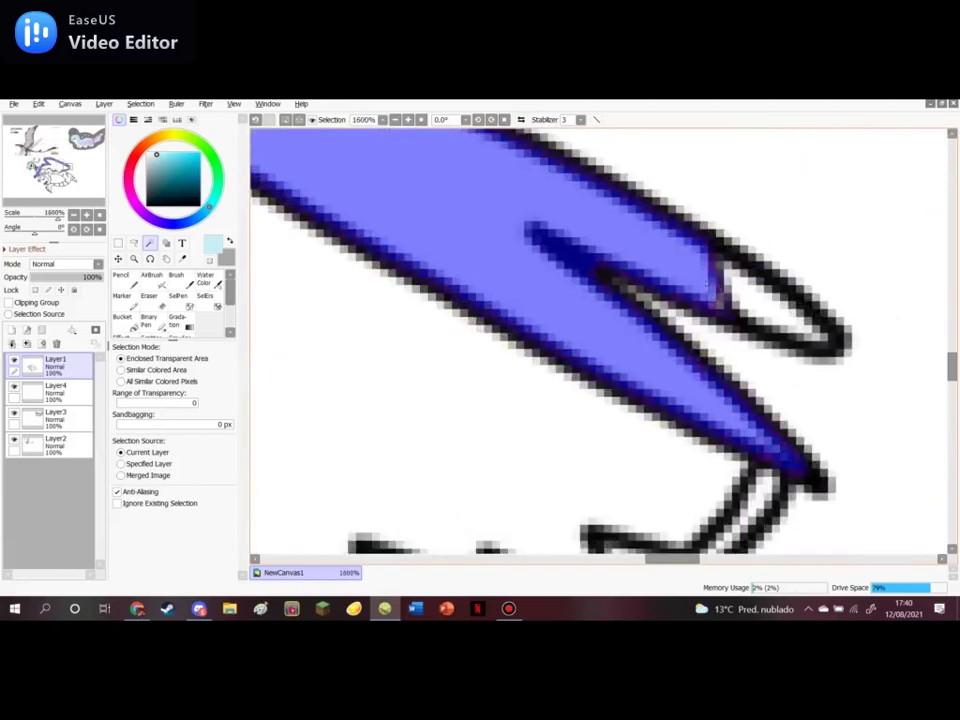
pyautogui.scroll(-1, 716, 288)
pyautogui.scroll(-11, 716, 301)
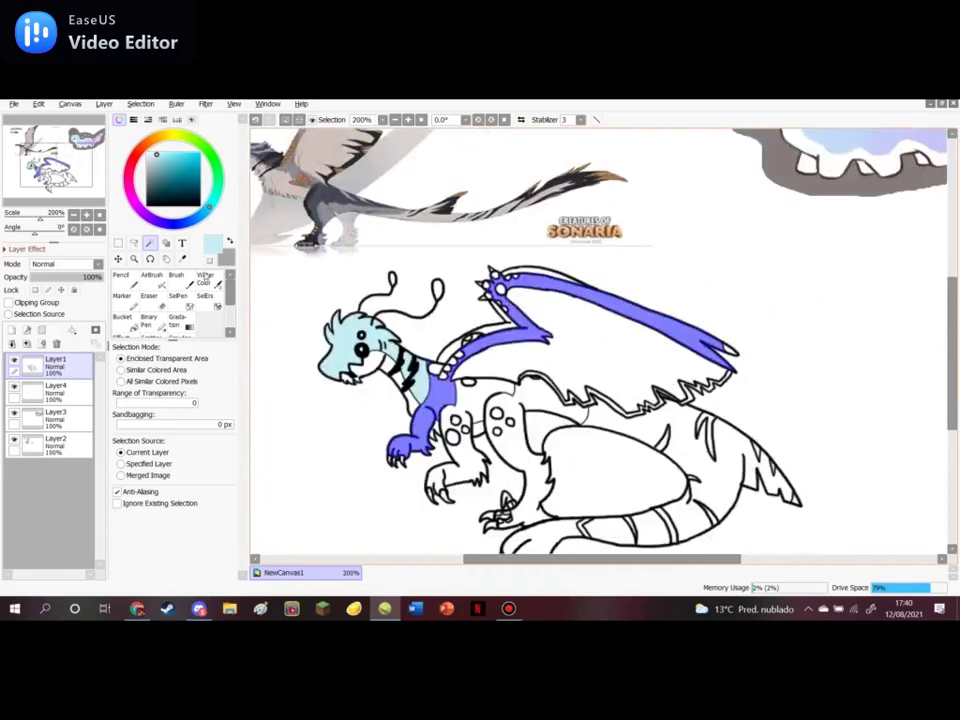
# Fill the selected shoulder, foreleg and wing bones on Layer4 with pale blue sampled from the Minawii's body, using the Pencil at size 120
pyautogui.click(182, 259)
pyautogui.scroll(-3, 505, 388)
pyautogui.scroll(3, 730, 212)
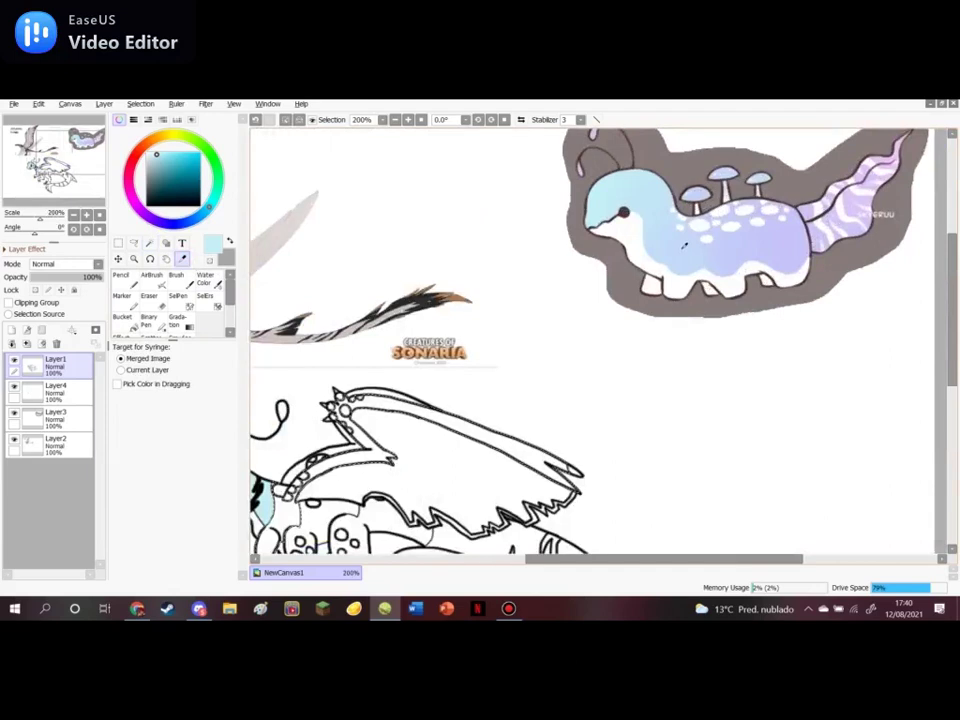
pyautogui.click(684, 245)
pyautogui.scroll(-4, 684, 245)
pyautogui.scroll(4, 318, 252)
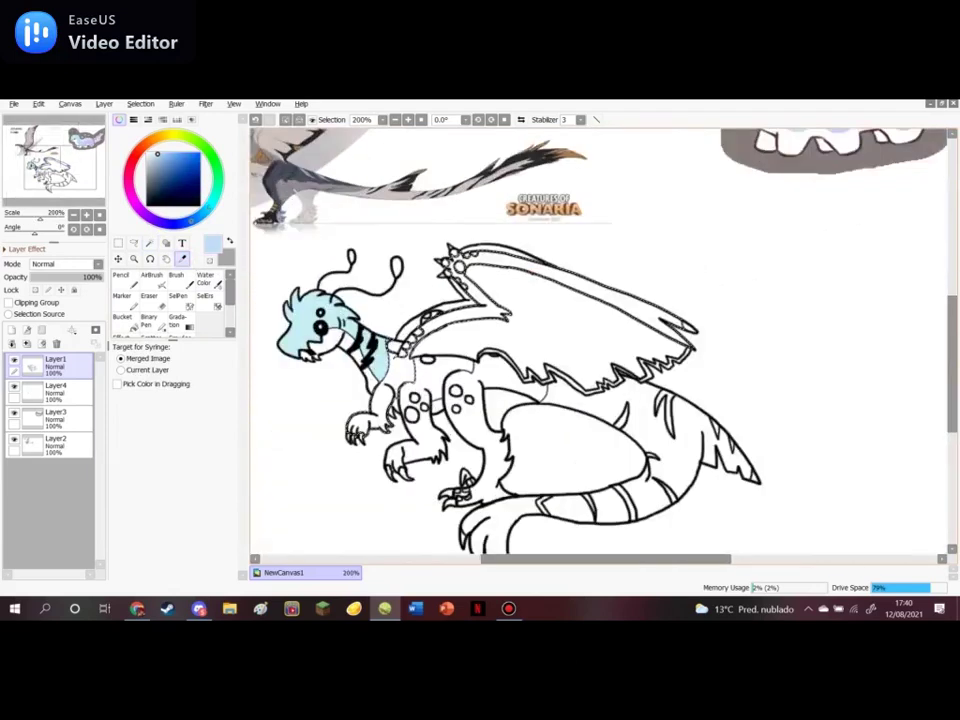
pyautogui.scroll(2, 390, 357)
pyautogui.click(72, 394)
pyautogui.click(126, 280)
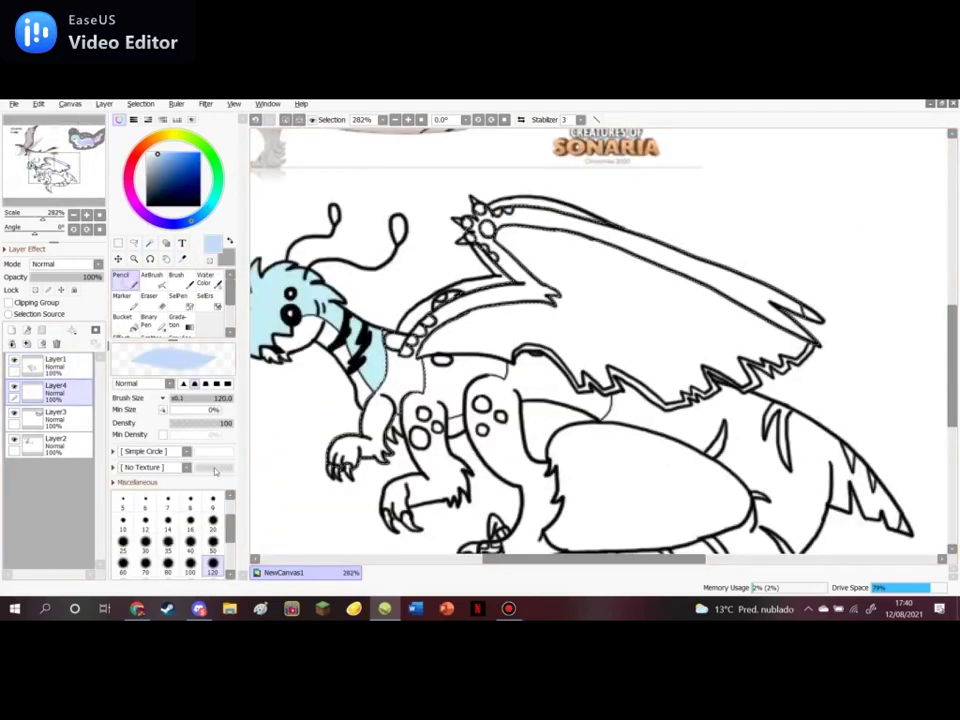
pyautogui.moveTo(428, 394)
pyautogui.mouseDown()
pyautogui.moveTo(369, 473)
pyautogui.moveTo(373, 422)
pyautogui.moveTo(568, 193)
pyautogui.moveTo(814, 354)
pyautogui.moveTo(484, 251)
pyautogui.mouseUp()
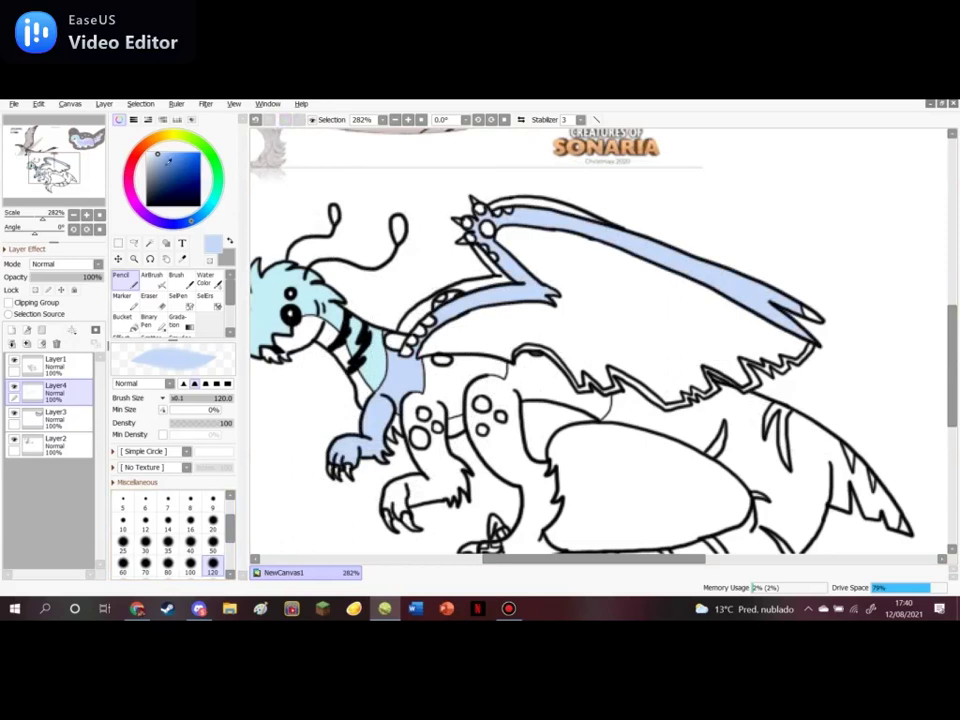
# Choose a darker greyish blue and select the narrow strips behind the lower wing arm on Layer1 with the Magic Wand
pyautogui.click(159, 163)
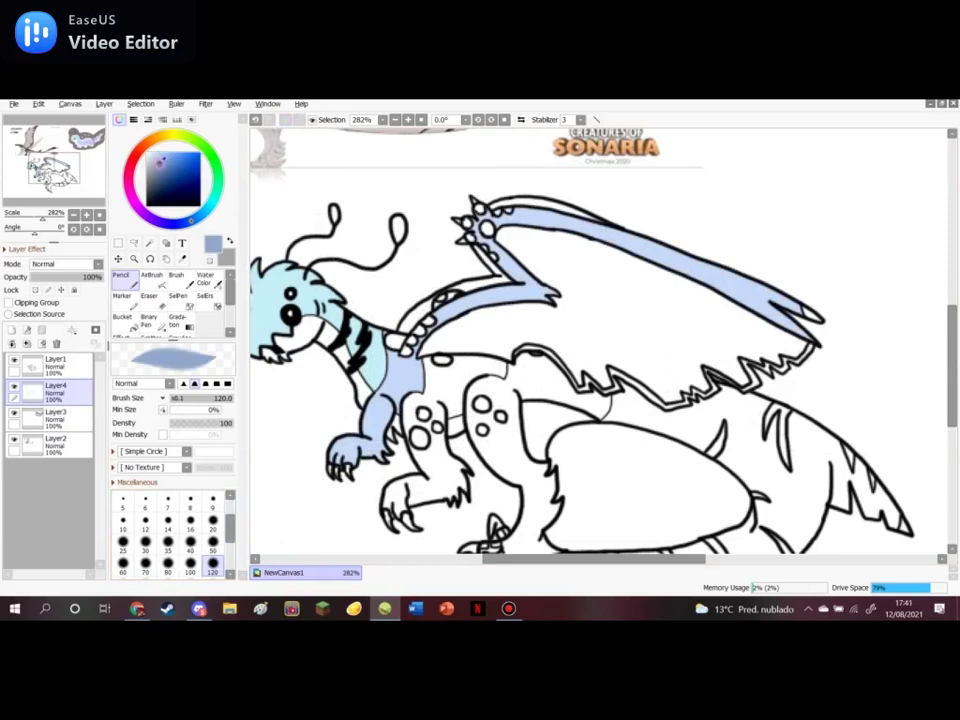
pyautogui.click(72, 371)
pyautogui.click(150, 243)
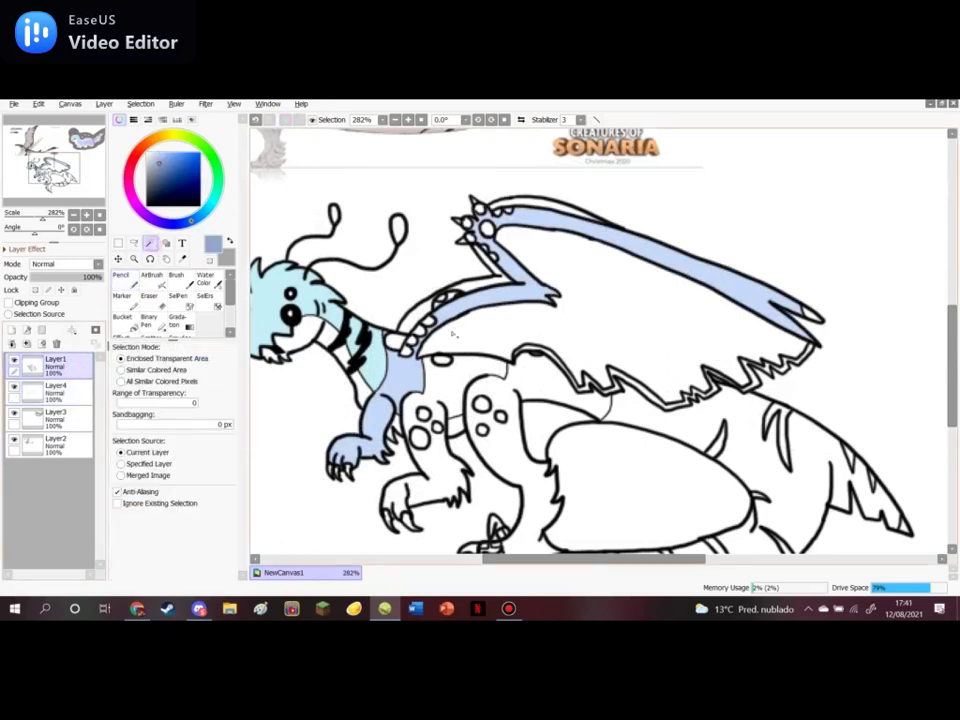
pyautogui.scroll(5, 395, 321)
pyautogui.click(436, 318)
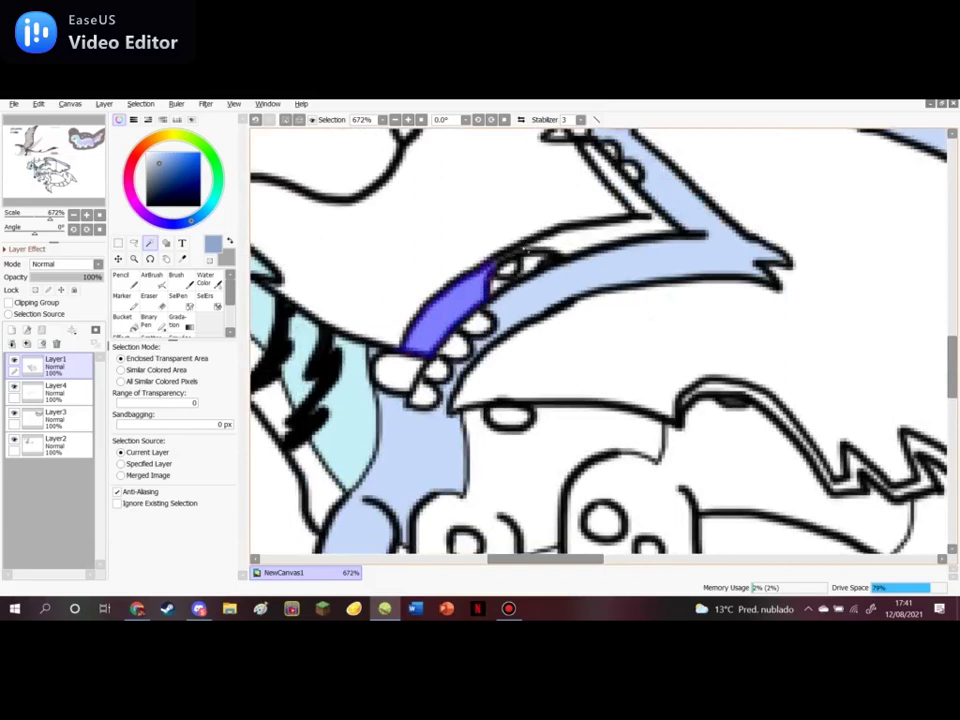
pyautogui.scroll(3, 522, 248)
pyautogui.click(596, 225)
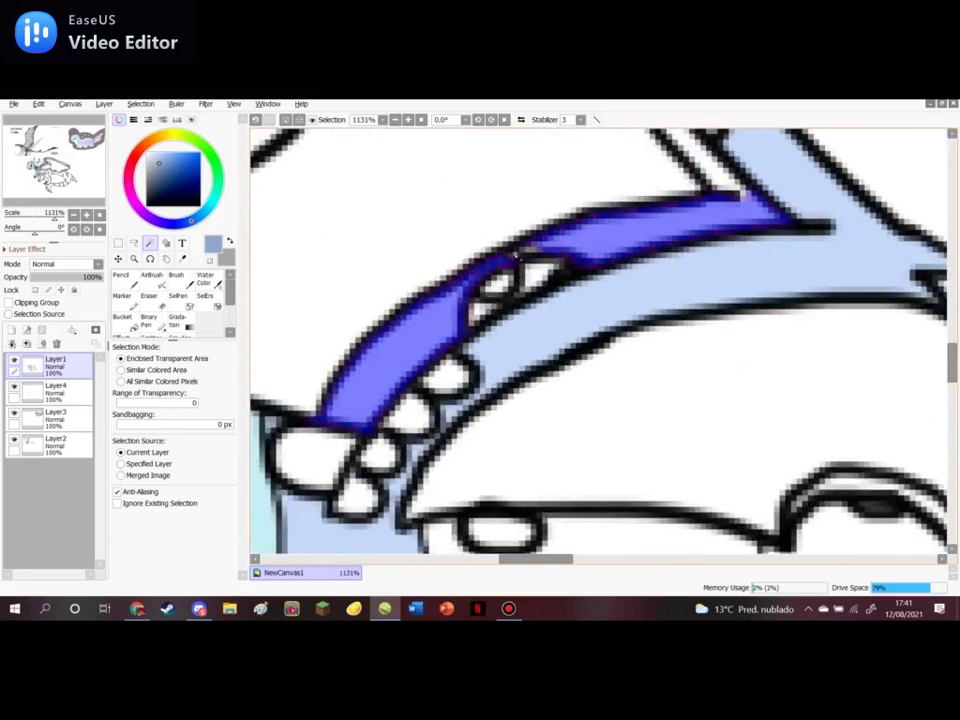
pyautogui.scroll(-3, 513, 318)
pyautogui.scroll(3, 650, 366)
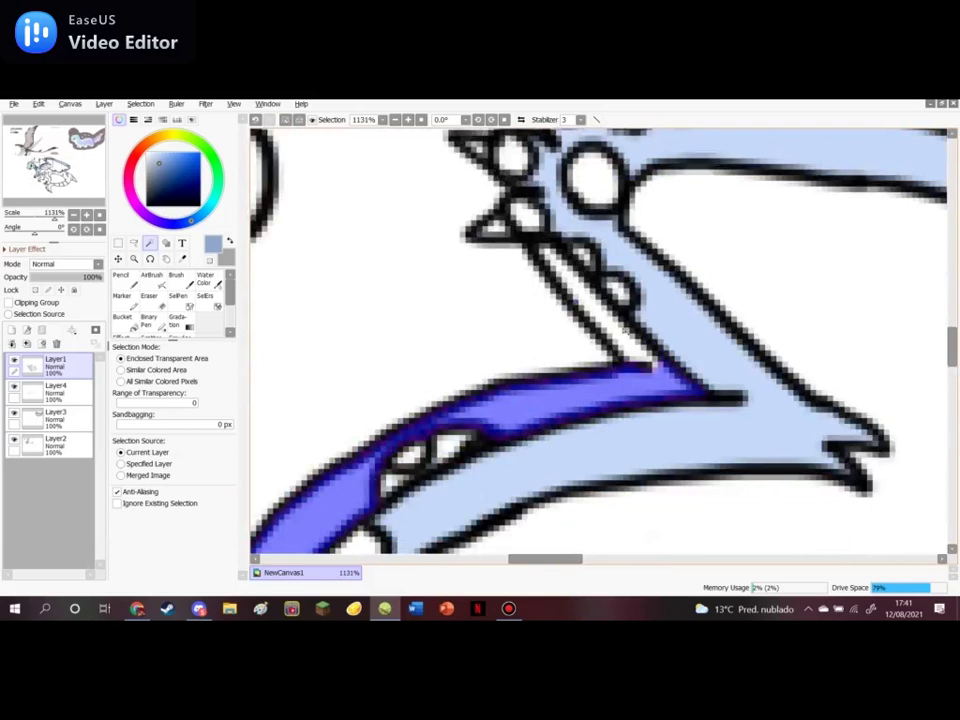
pyautogui.keyDown('shift'); pyautogui.click(594, 302); pyautogui.keyUp('shift')
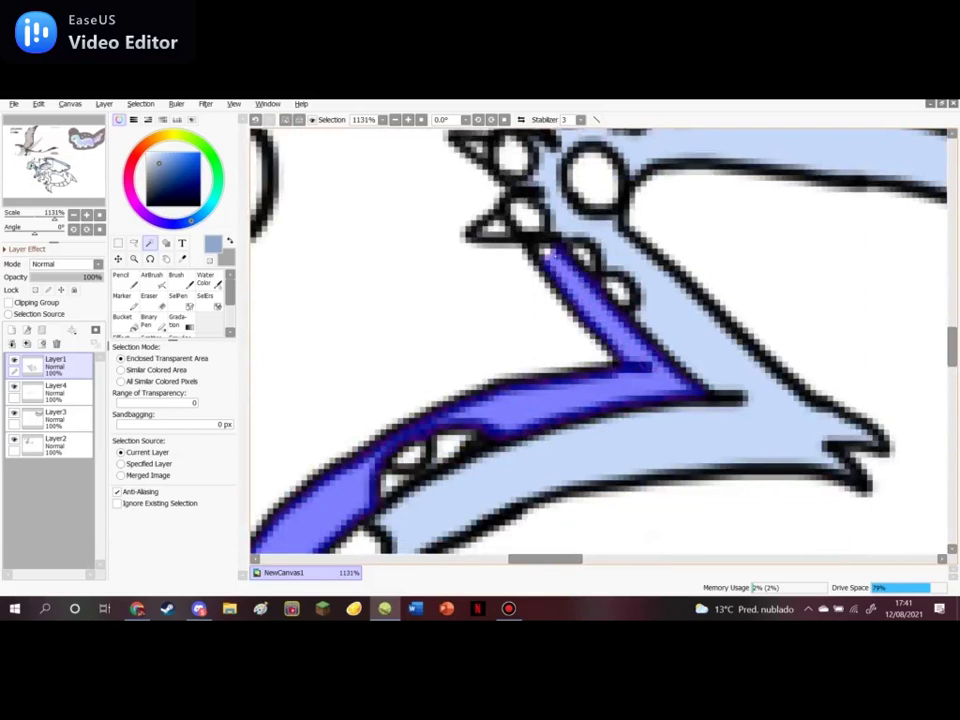
# Add the narrow strip above the upper wing bone, including the tiny gaps at its tapering end, to the selection
pyautogui.scroll(-4, 530, 330)
pyautogui.scroll(3, 628, 205)
pyautogui.click(628, 210)
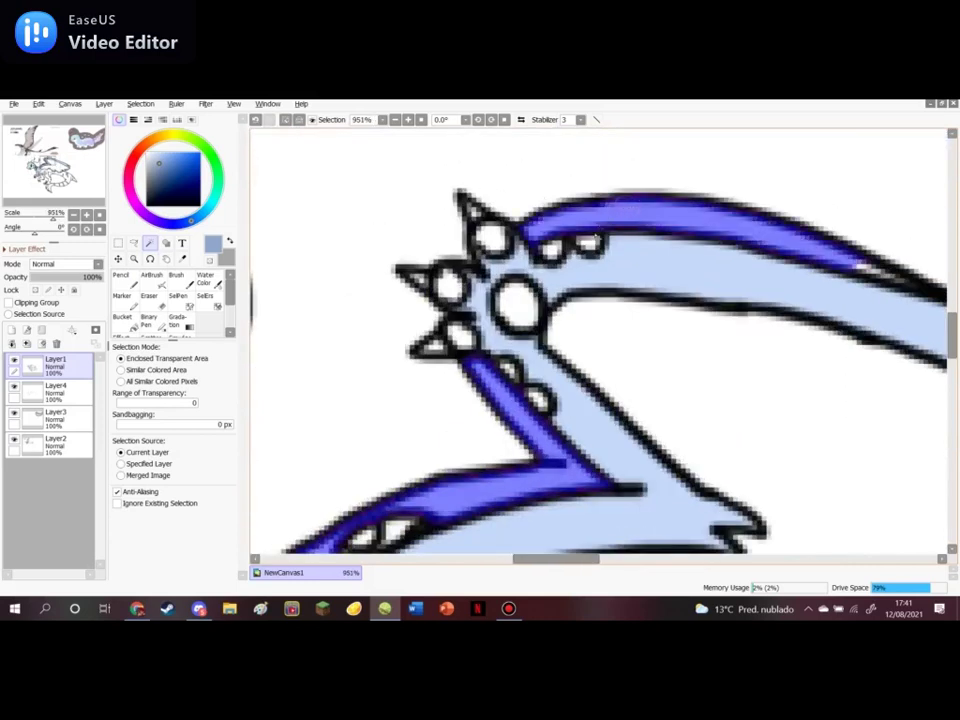
pyautogui.scroll(-4, 490, 292)
pyautogui.scroll(6, 720, 273)
pyautogui.scroll(3, 721, 273)
pyautogui.click(637, 286)
pyautogui.click(596, 275)
pyautogui.click(566, 264)
pyautogui.click(548, 255)
pyautogui.scroll(-8, 548, 256)
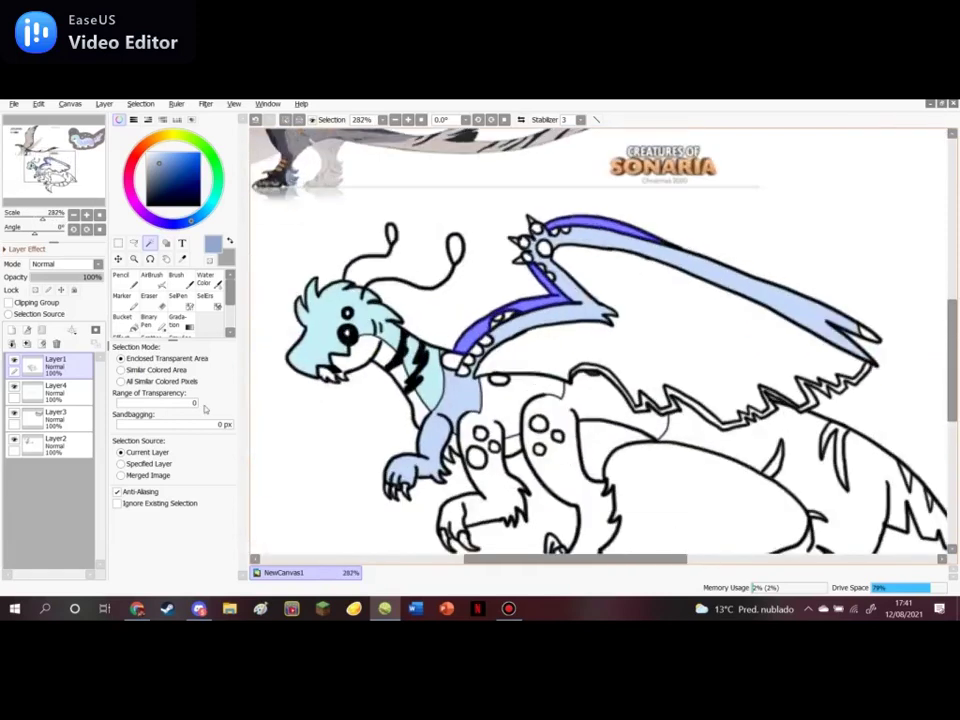
# Fill the selected wing strips on Layer4 with the darker greyish blue using the Pencil at size 120, and clear the selection
pyautogui.click(66, 400)
pyautogui.click(121, 275)
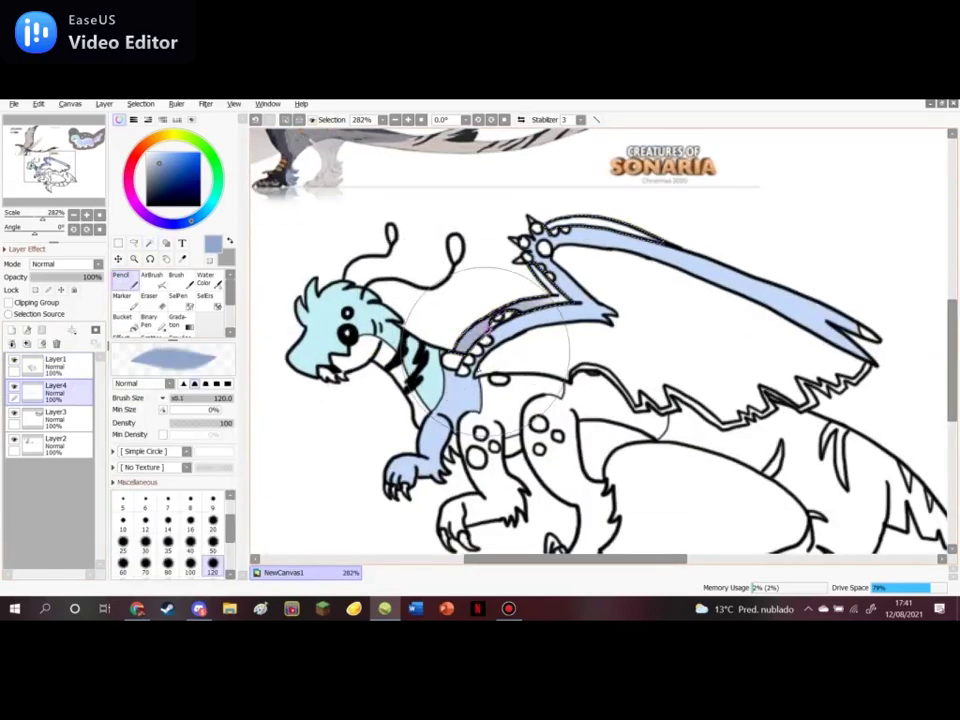
pyautogui.moveTo(578, 278); pyautogui.dragTo(565, 231)
pyautogui.click(287, 120)
# Select the enclosed mid-body area below the wing on Layer1 with the Magic Wand
pyautogui.click(55, 365)
pyautogui.click(149, 243)
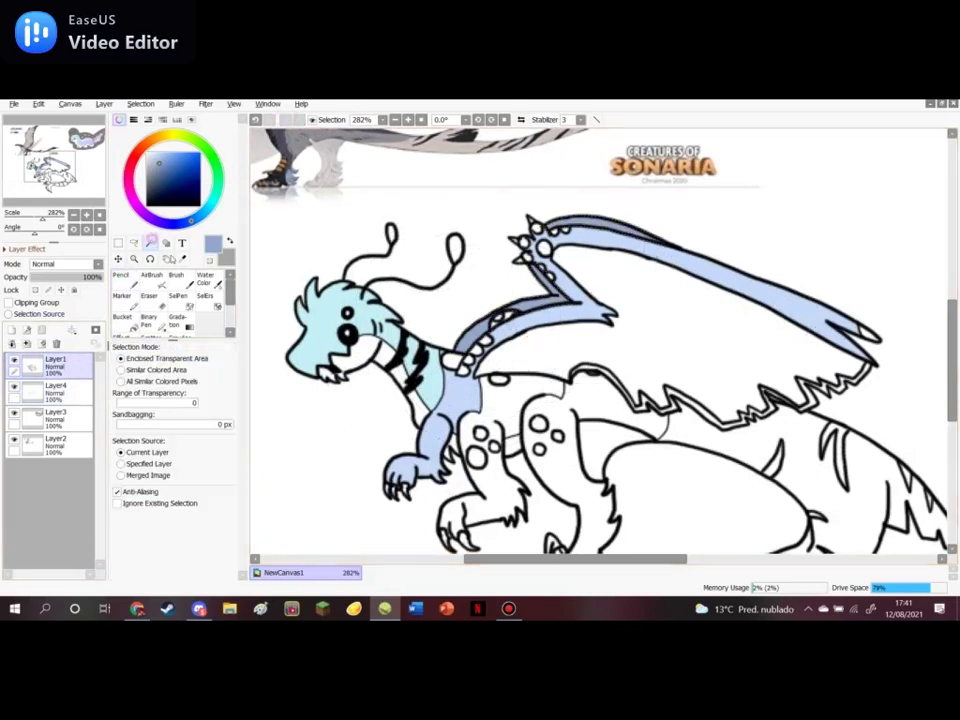
pyautogui.click(517, 414)
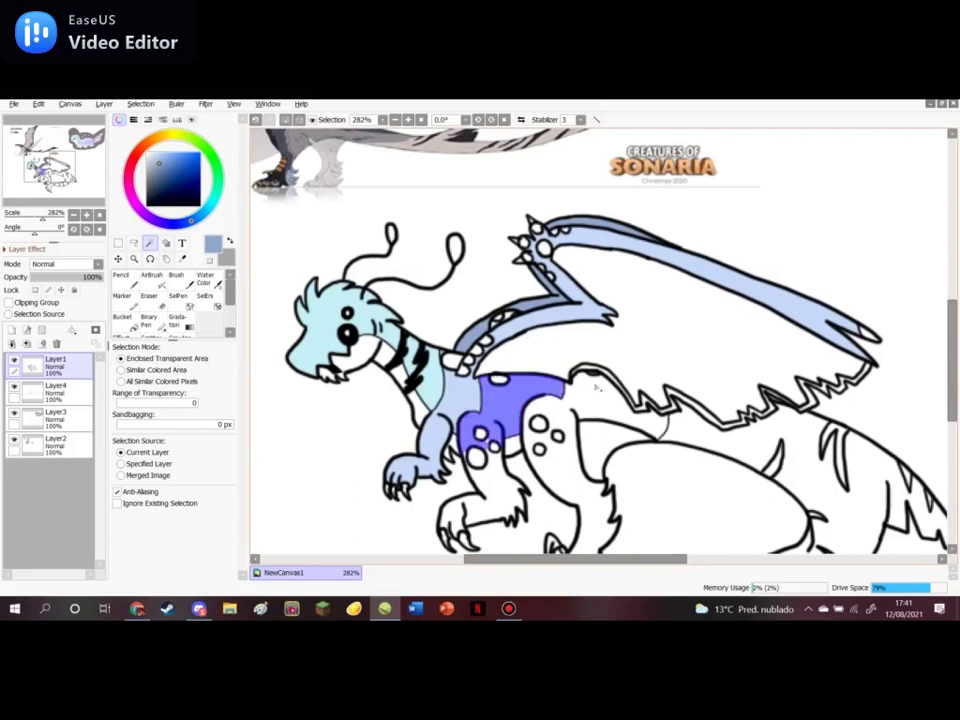
# Try to extend the mid-body selection down the spotted foreleg to its paw, including the gaps between the spots
pyautogui.scroll(-2, 490, 484)
pyautogui.scroll(3, 493, 444)
pyautogui.click(493, 444)
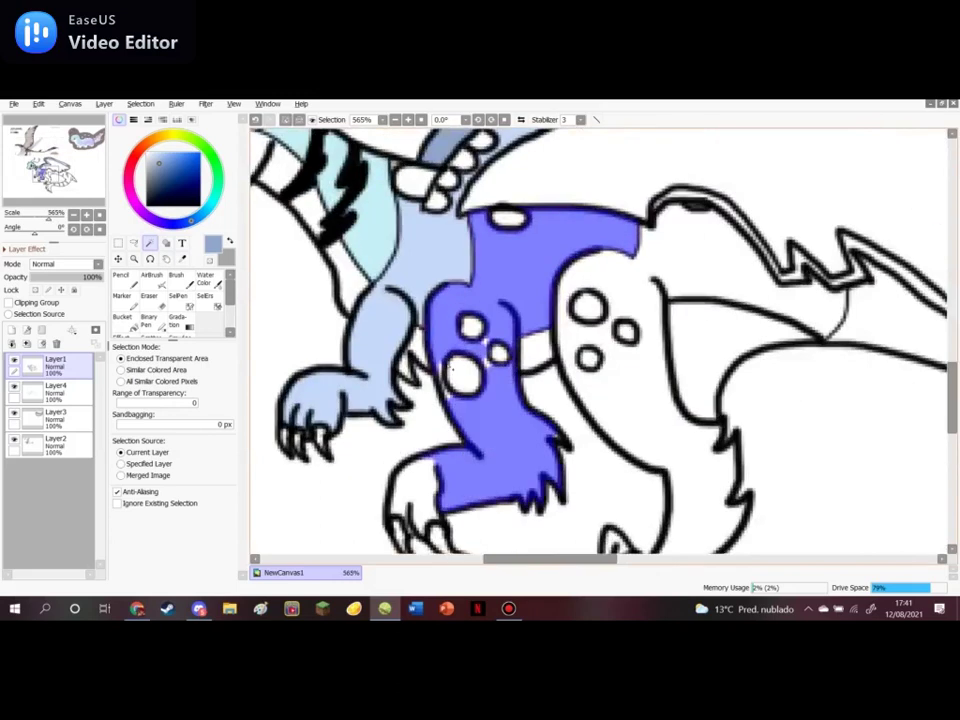
pyautogui.scroll(3, 493, 444)
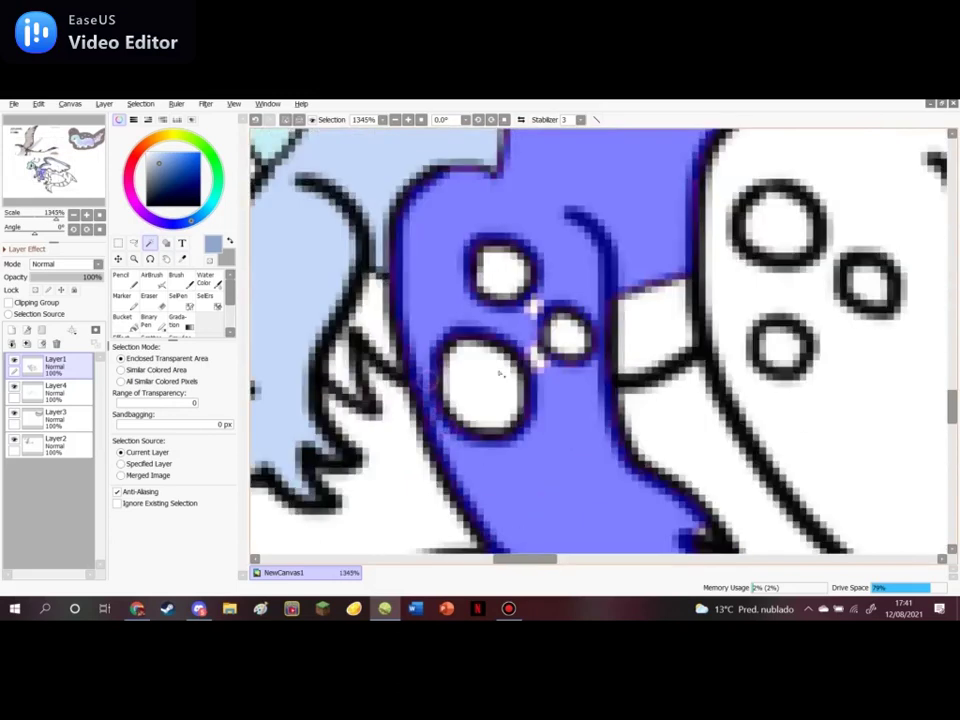
pyautogui.scroll(-3, 533, 308)
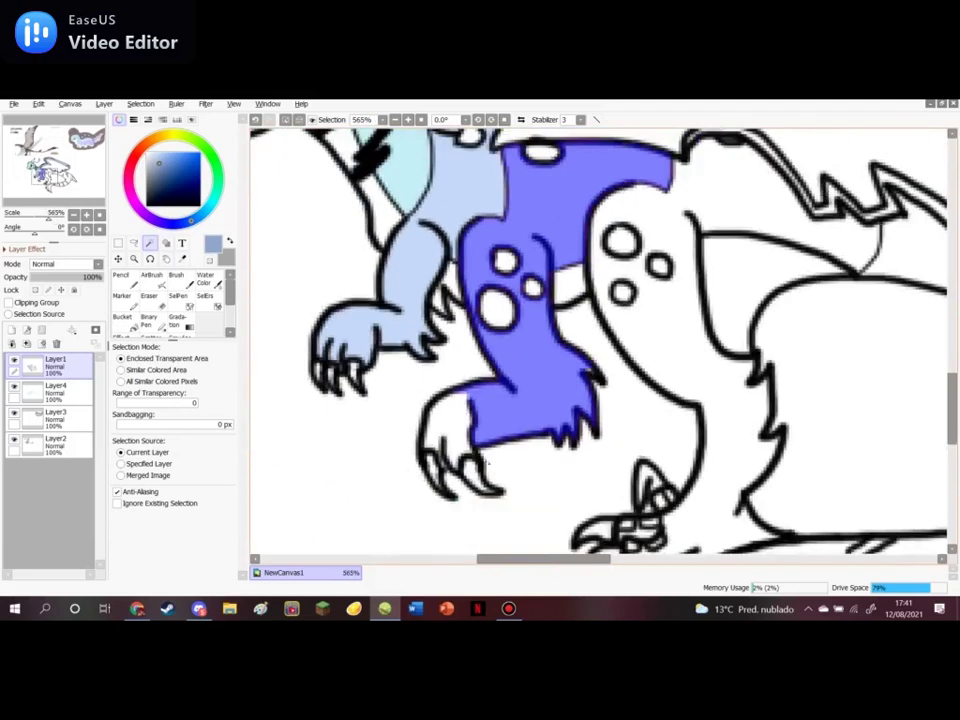
pyautogui.scroll(2, 459, 423)
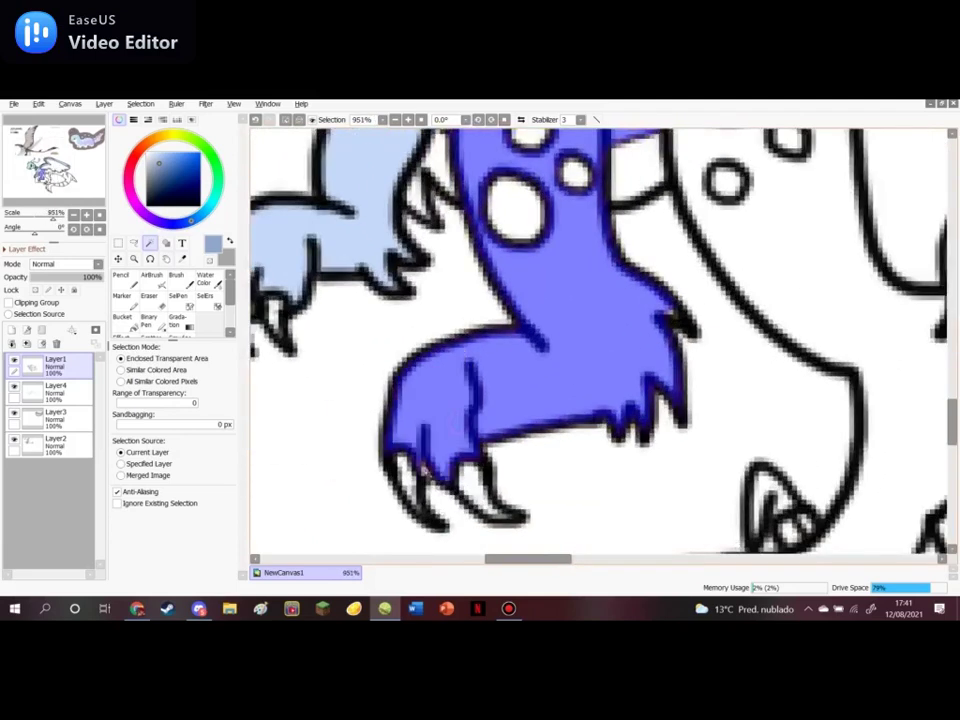
pyautogui.scroll(-6, 425, 453)
pyautogui.scroll(6, 484, 401)
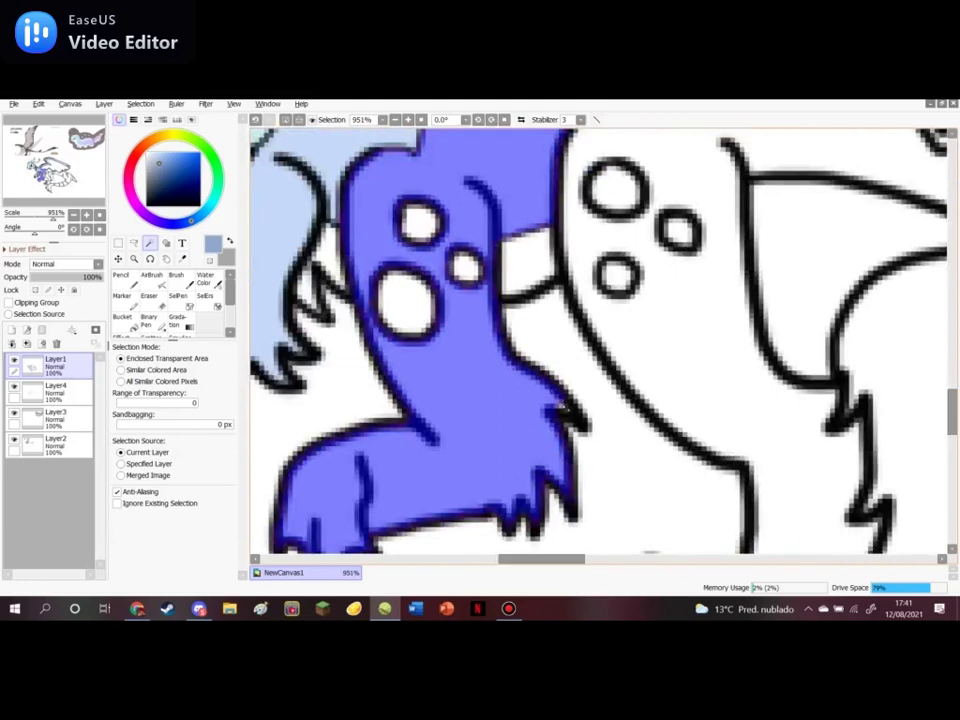
pyautogui.scroll(-1, 493, 380)
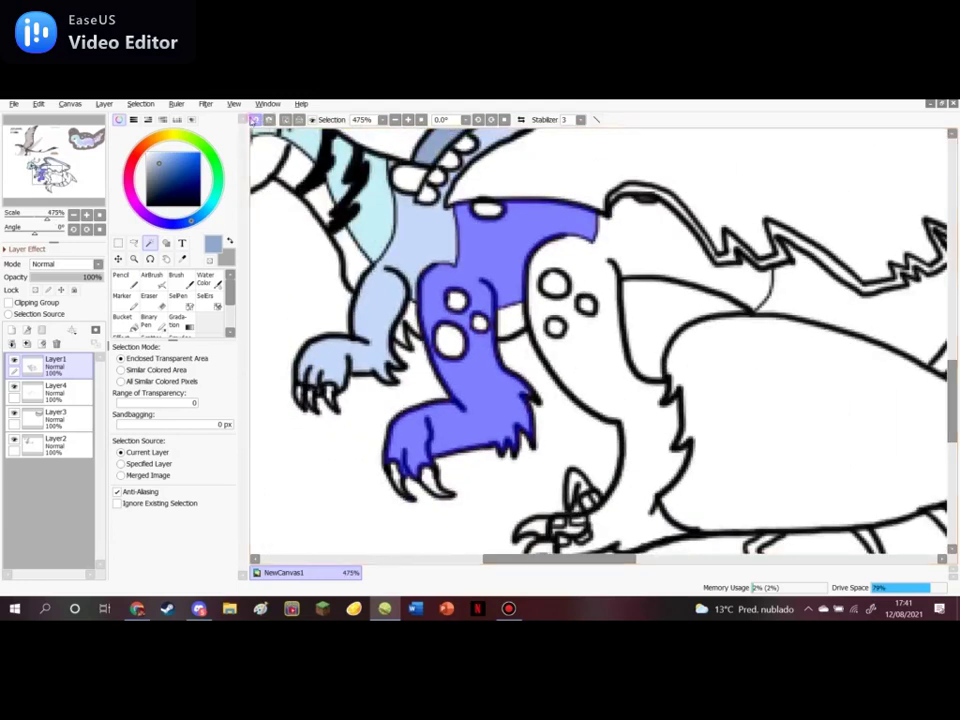
pyautogui.click(254, 119)
pyautogui.click(254, 119)
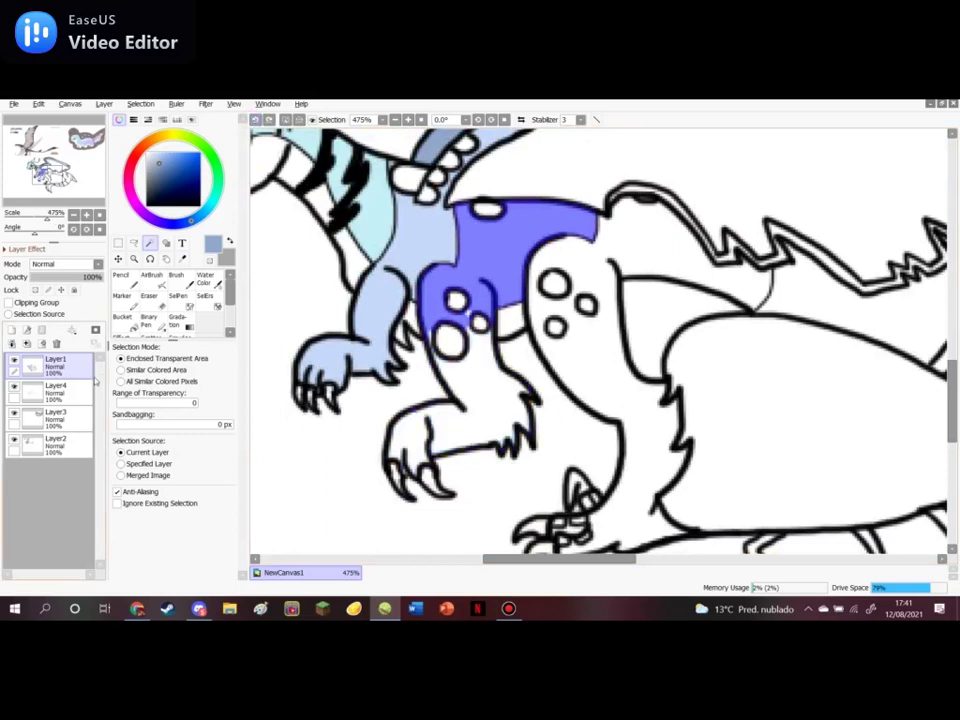
# Sample a periwinkle blue from the middle of the Minawii's body with the colour picker
pyautogui.click(182, 244)
pyautogui.click(182, 259)
pyautogui.scroll(-9, 325, 358)
pyautogui.scroll(5, 545, 192)
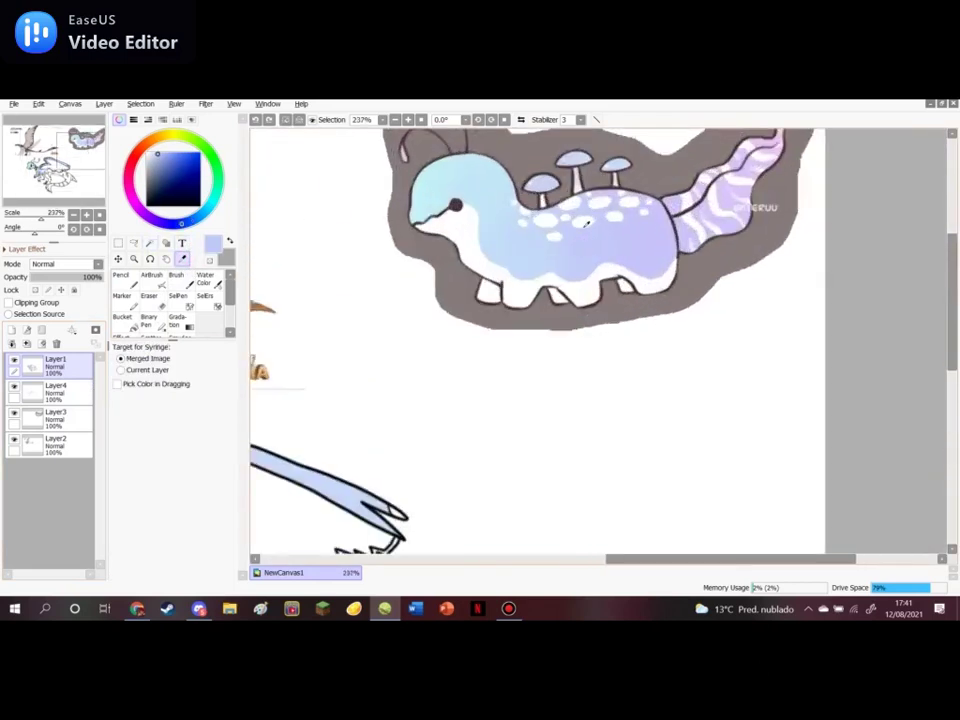
# Paint the selected torso and upper middle leg with the reference creature's light periwinkle on Layer4 using the Pencil, and clear the selection
pyautogui.scroll(-4, 584, 242)
pyautogui.scroll(5, 310, 270)
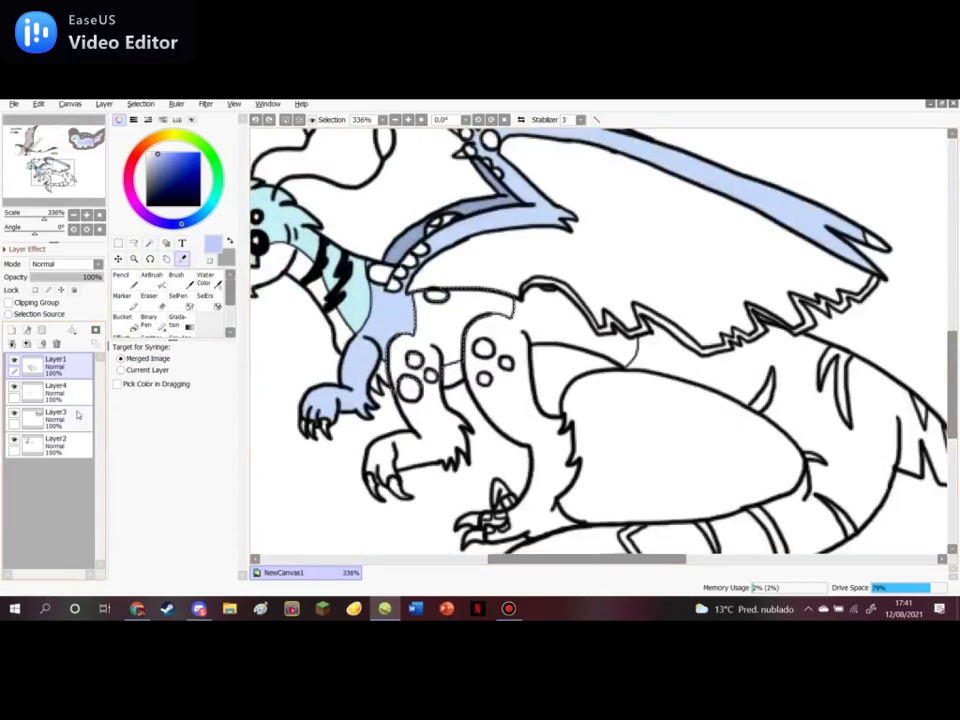
pyautogui.click(55, 388)
pyautogui.click(121, 275)
pyautogui.moveTo(437, 412); pyautogui.dragTo(430, 330)
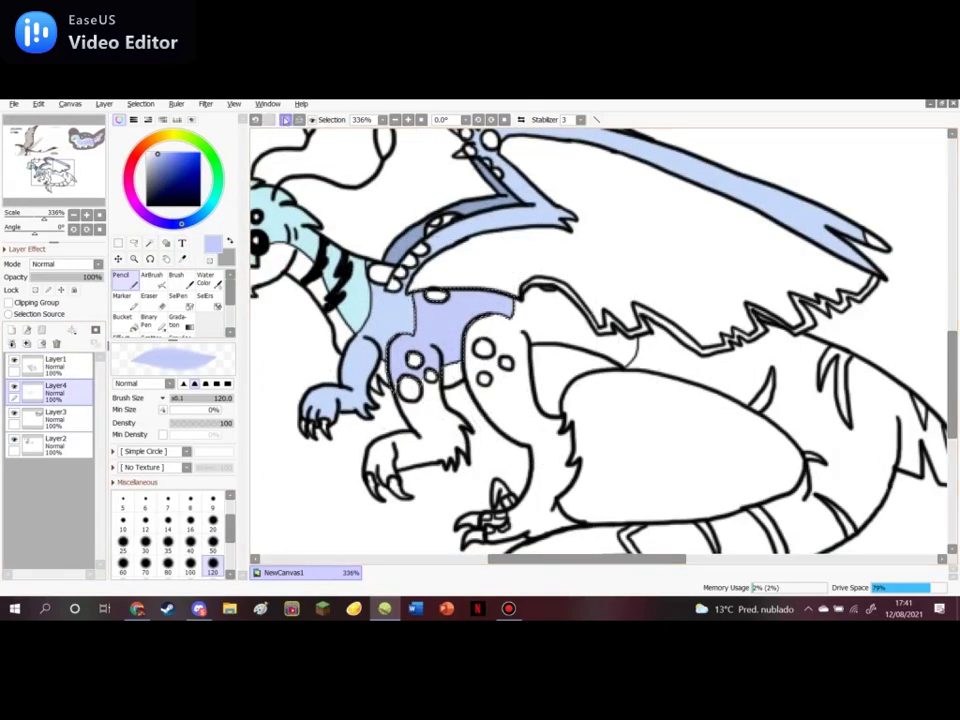
pyautogui.click(286, 119)
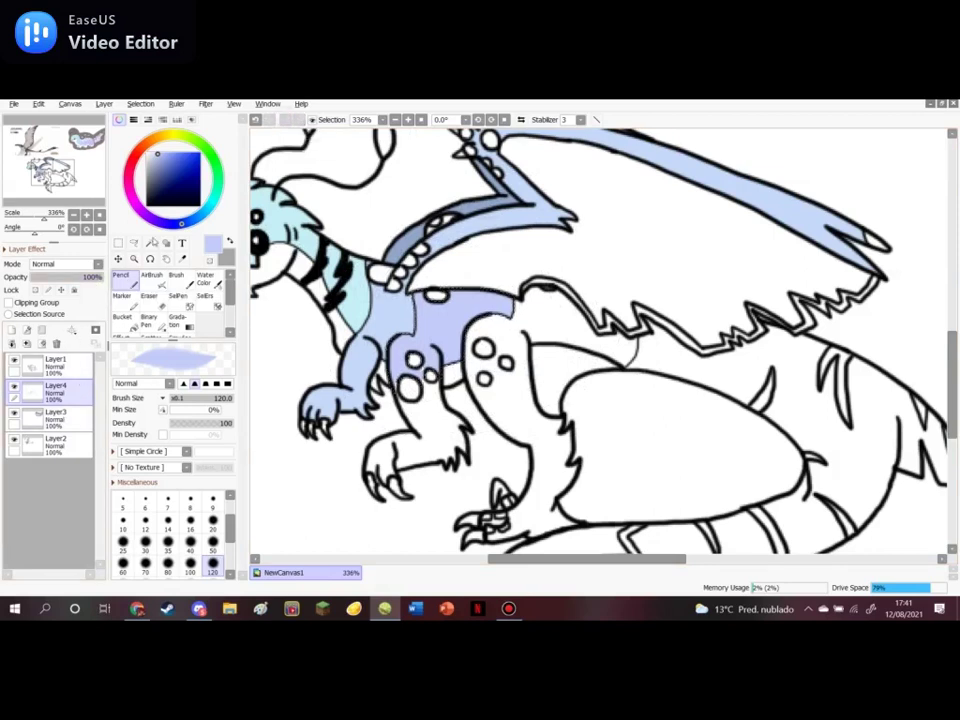
# Draw thin black curves with a size 2 Pencil on Layer1, under the middle leg's spots and across the front leg's upper part
pyautogui.click(80, 363)
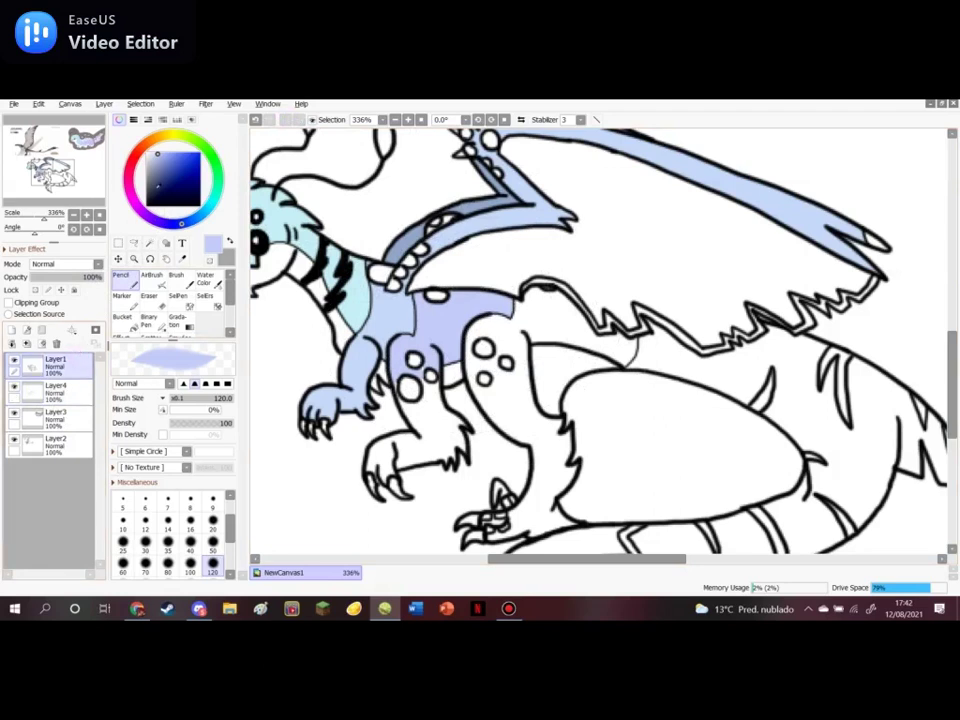
pyautogui.click(147, 206)
pyautogui.scroll(2, 168, 514)
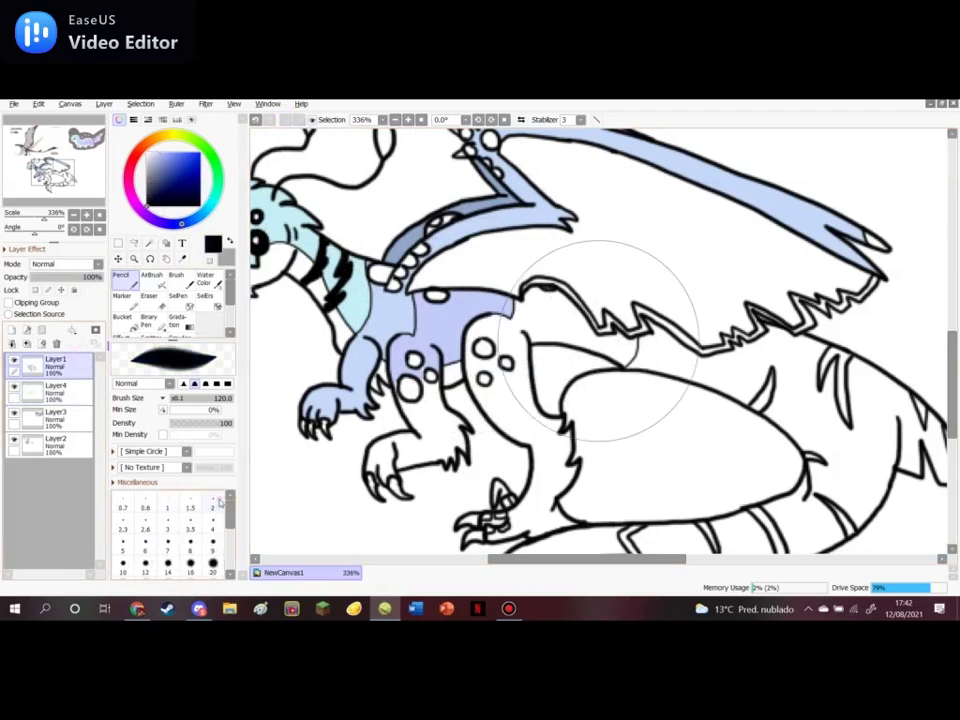
pyautogui.click(212, 505)
pyautogui.scroll(2, 440, 398)
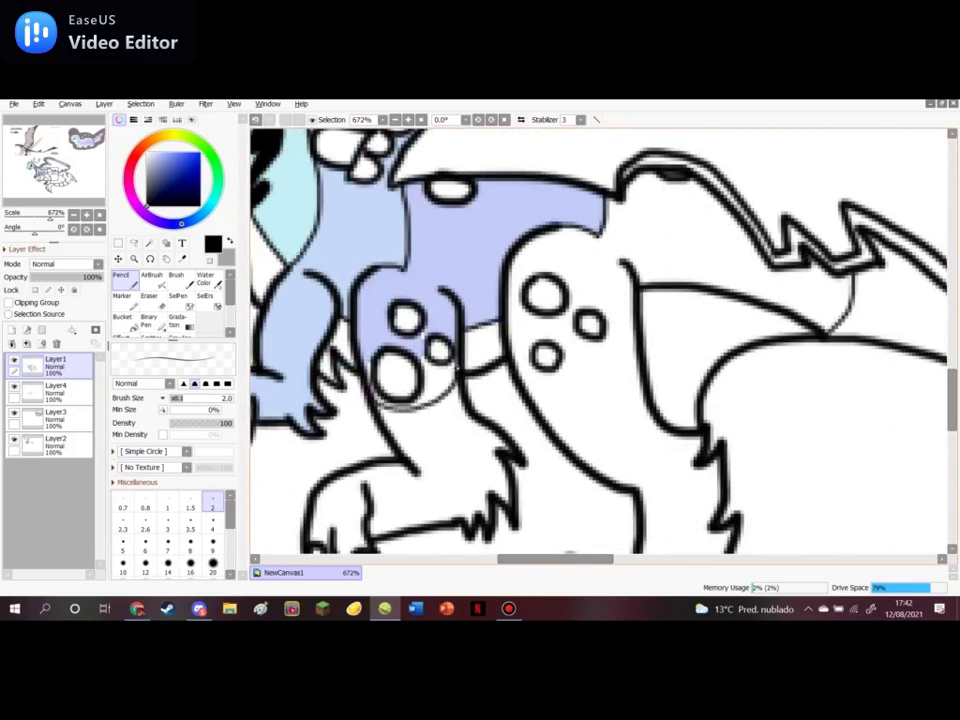
pyautogui.scroll(-2, 362, 348)
pyautogui.scroll(3, 340, 338)
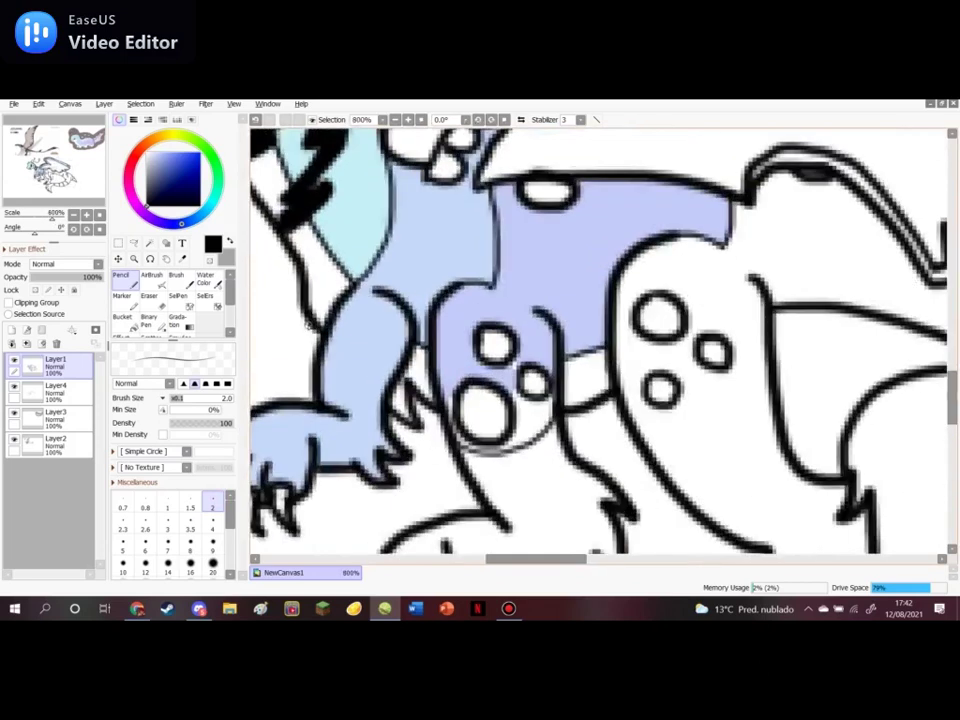
pyautogui.moveTo(338, 322)
pyautogui.mouseDown()
pyautogui.moveTo(347, 361)
pyautogui.moveTo(397, 376)
pyautogui.mouseUp()
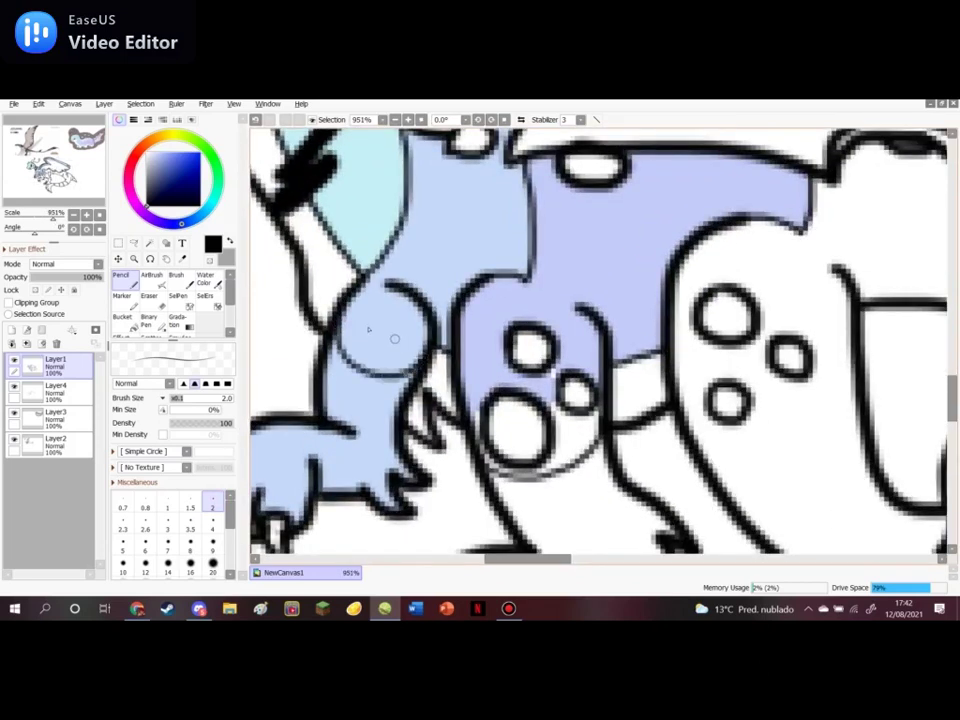
# Set the colour to white and select the front leg below the new curve, including the paw and fur tips, with the Magic Wand
pyautogui.moveTo(177, 186); pyautogui.dragTo(134, 141)
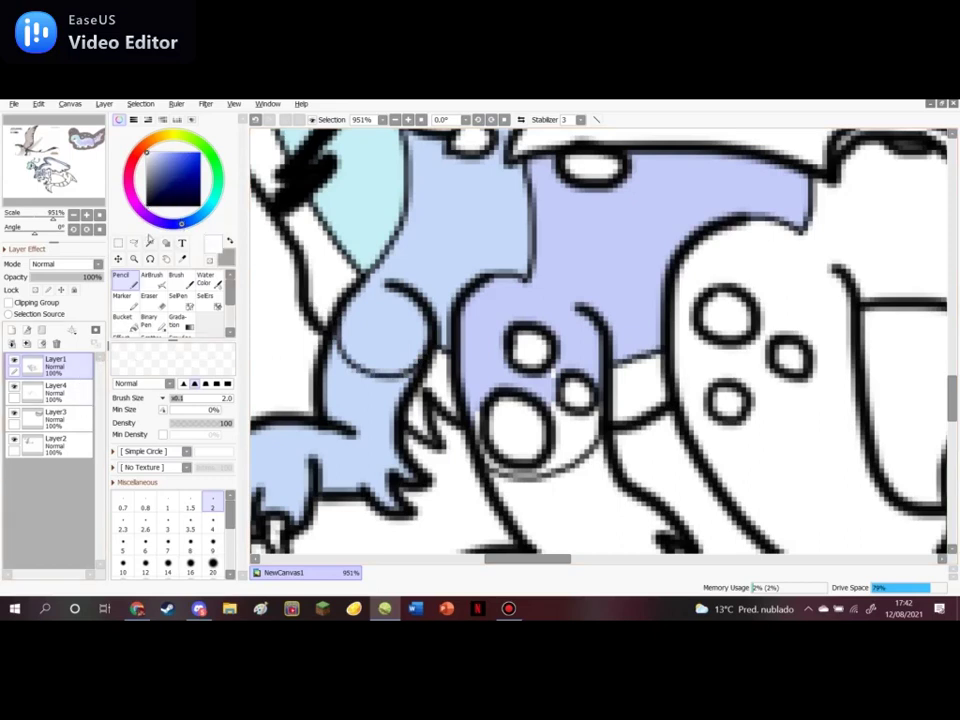
pyautogui.click(149, 241)
pyautogui.click(351, 392)
pyautogui.scroll(-2, 351, 392)
pyautogui.scroll(3, 405, 350)
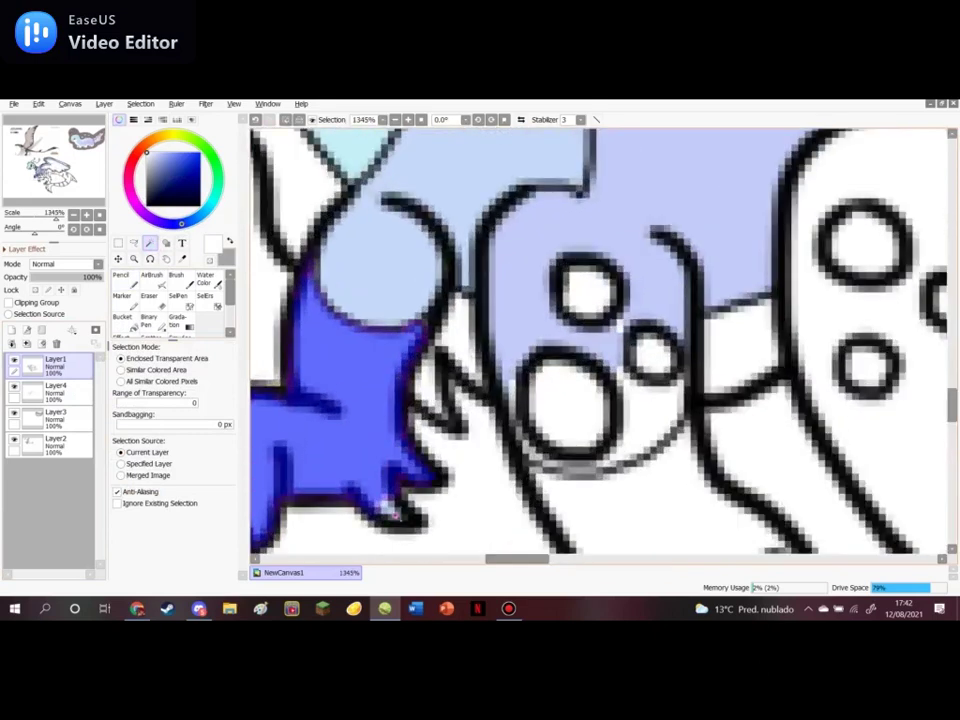
pyautogui.scroll(1, 393, 514)
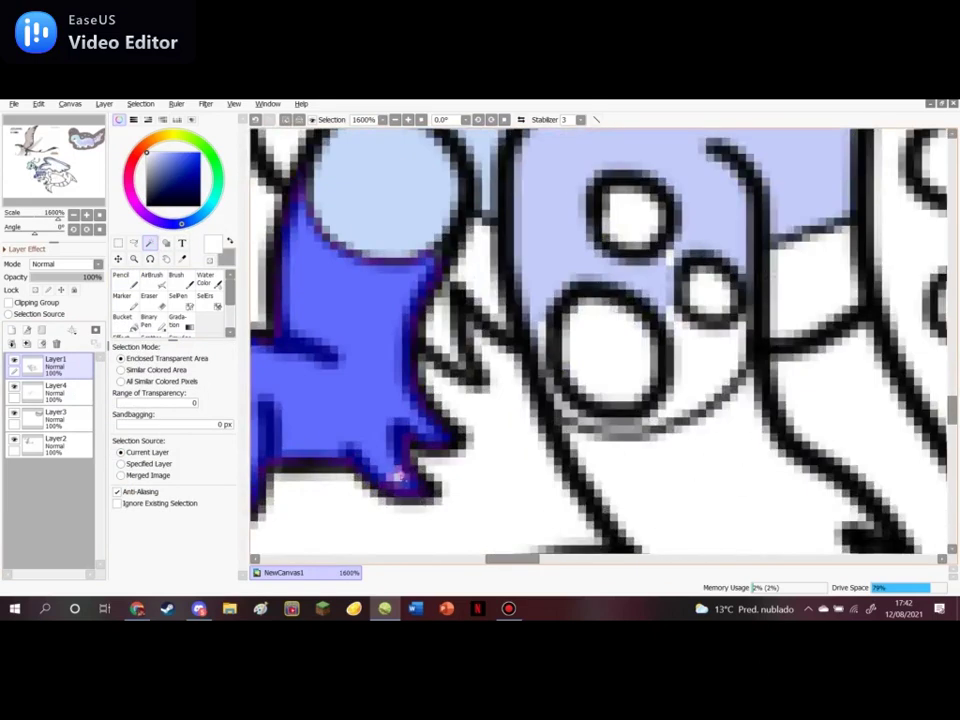
pyautogui.scroll(-3, 398, 476)
pyautogui.scroll(3, 390, 478)
pyautogui.scroll(-2, 375, 482)
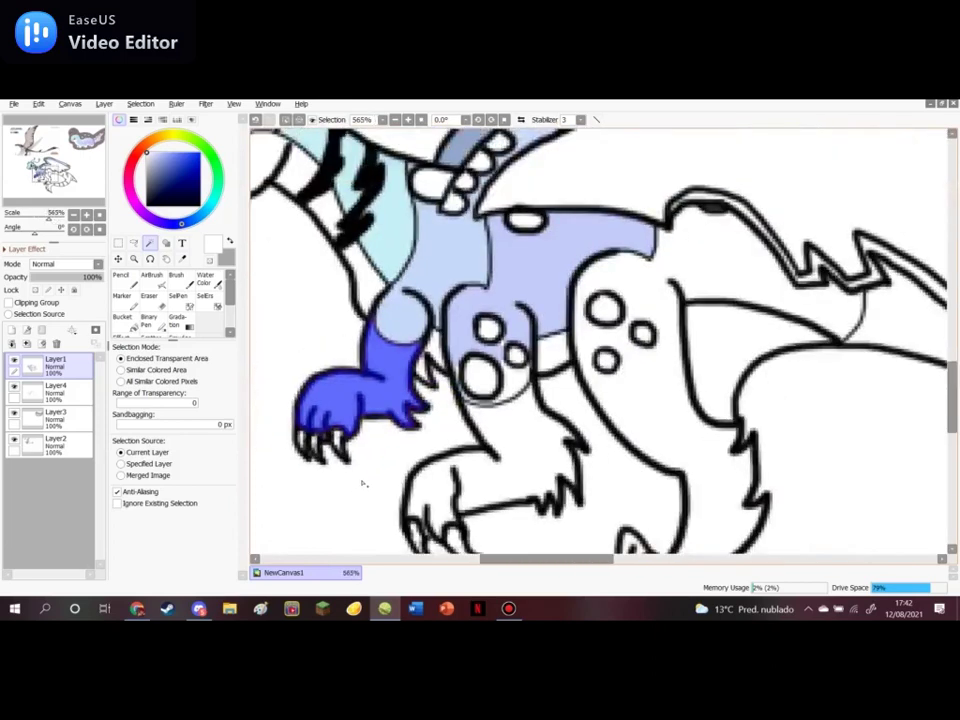
# Paint the selected lower front leg and paw white on Layer4 with a size 50 Pencil, and clear the selection
pyautogui.scroll(-1, 364, 484)
pyautogui.click(55, 388)
pyautogui.click(121, 276)
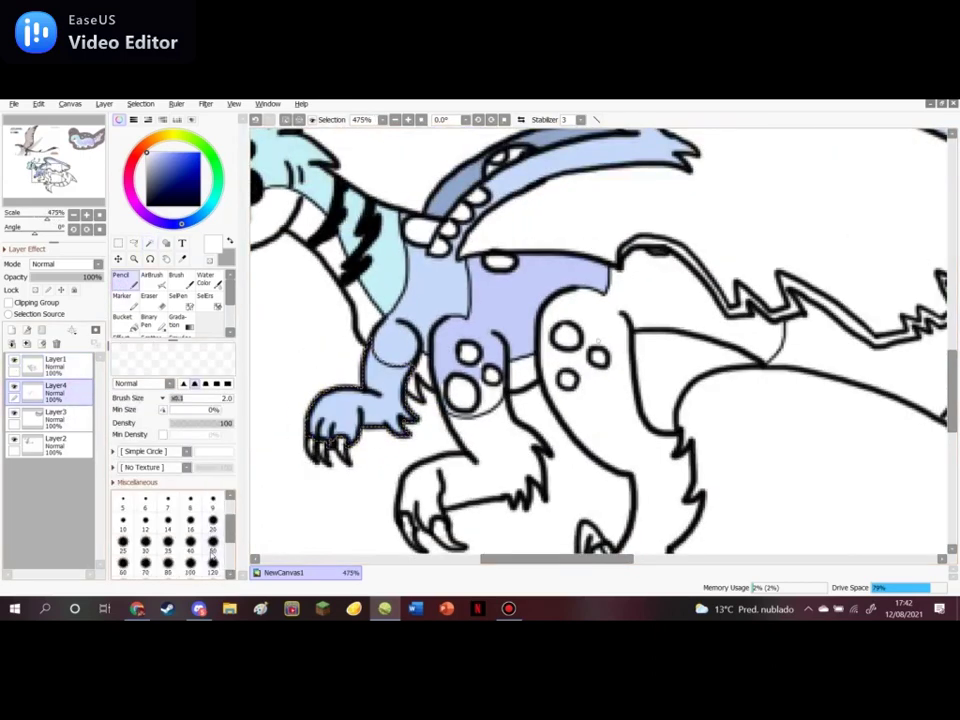
pyautogui.click(218, 541)
pyautogui.moveTo(352, 382)
pyautogui.mouseDown()
pyautogui.moveTo(349, 435)
pyautogui.moveTo(406, 453)
pyautogui.mouseUp()
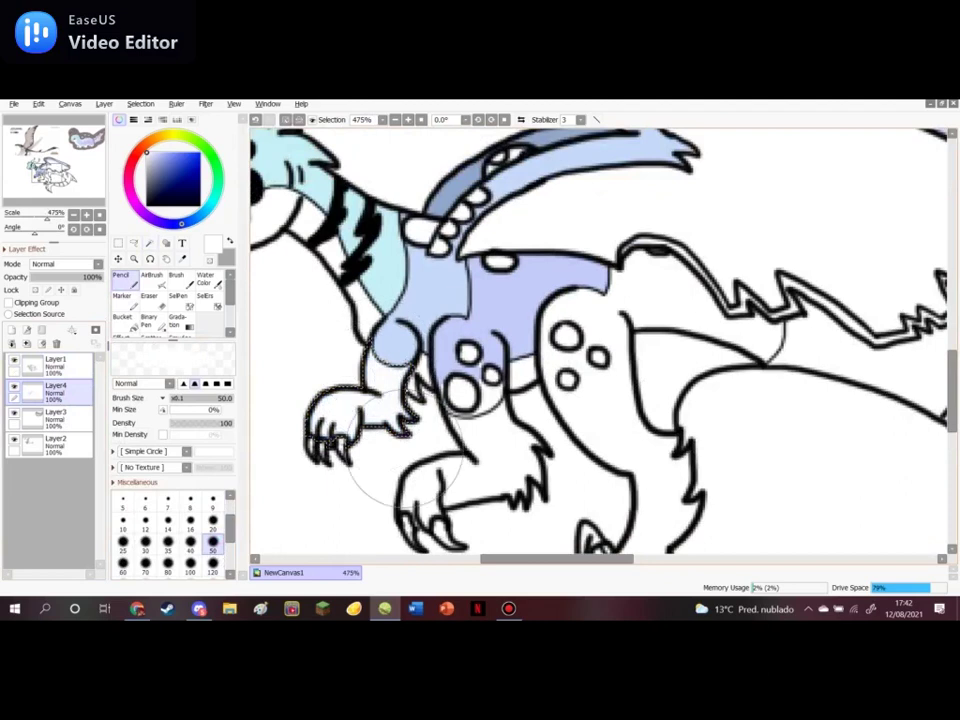
pyautogui.hotkey('ctrl', 'd')
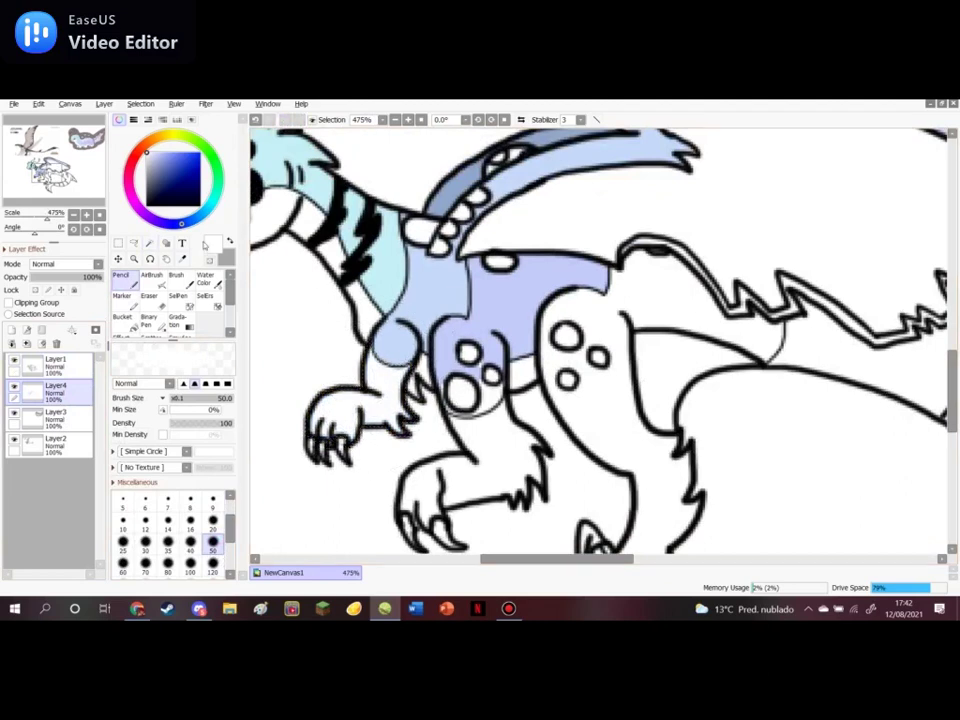
# Sample the torso's periwinkle and select the torso and the middle leg's area around the spots down to the curve on Layer1
pyautogui.click(184, 260)
pyautogui.click(491, 301)
pyautogui.click(78, 360)
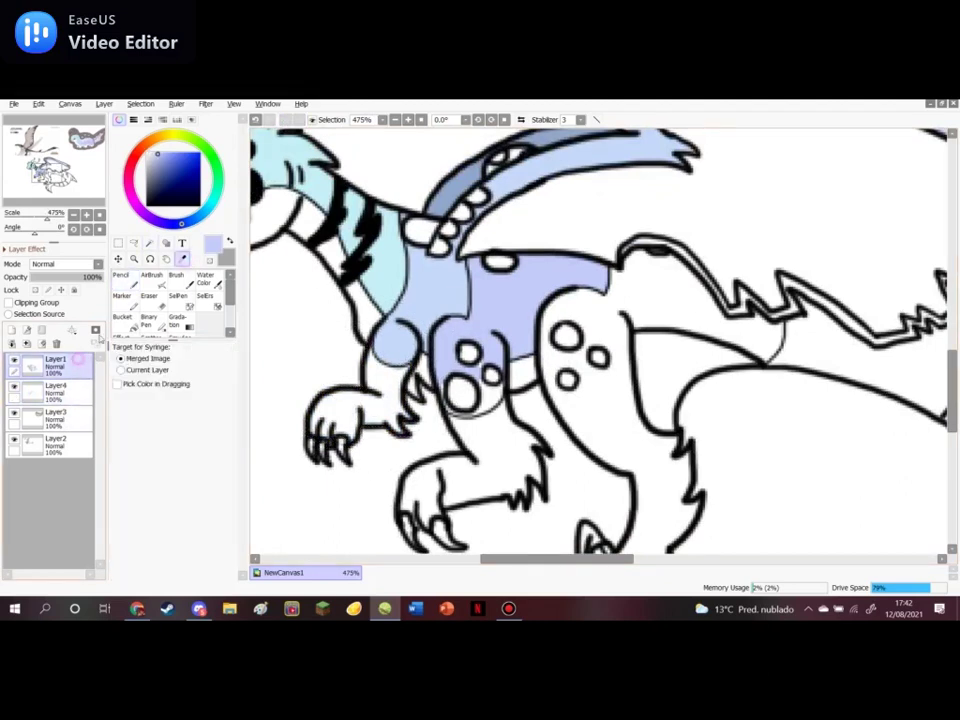
pyautogui.click(150, 243)
pyautogui.scroll(1, 487, 425)
pyautogui.click(492, 395)
pyautogui.scroll(2, 485, 385)
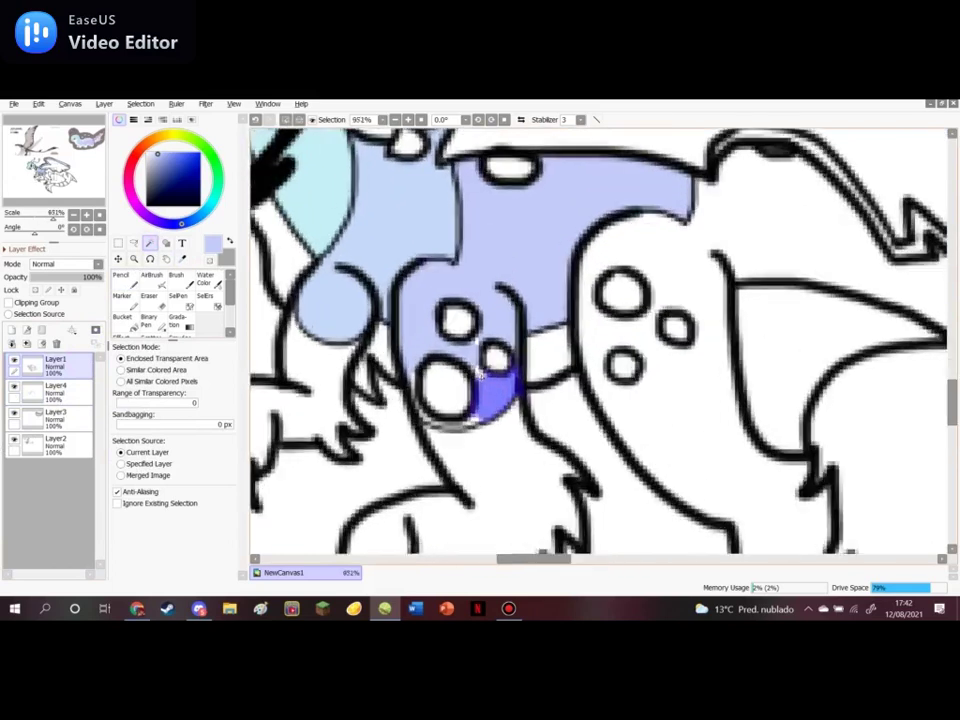
pyautogui.click(478, 308)
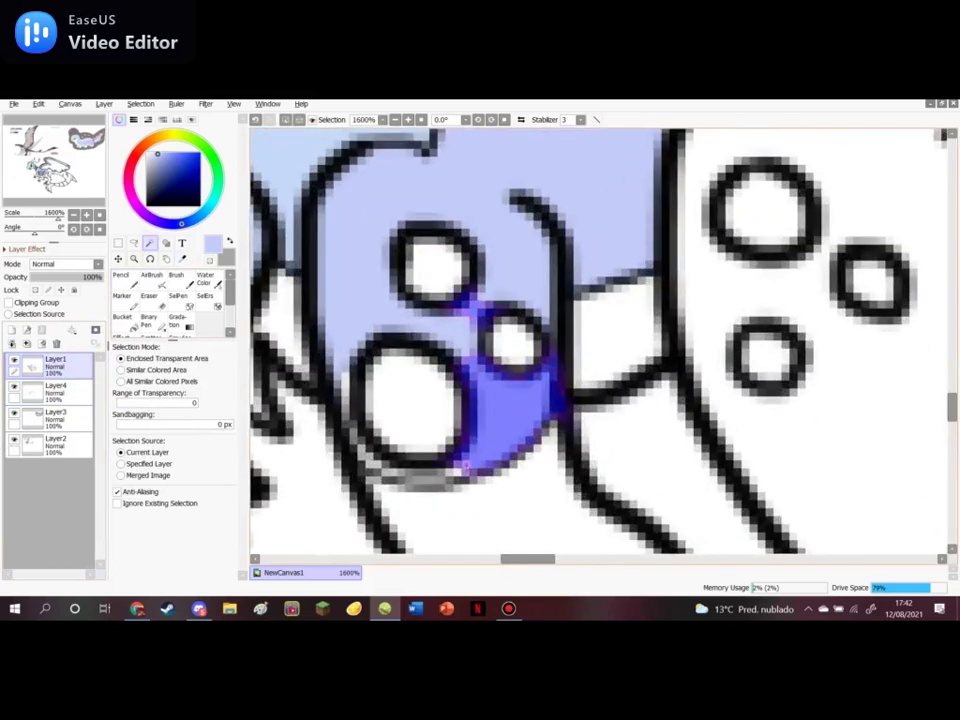
pyautogui.click(441, 477)
pyautogui.click(360, 452)
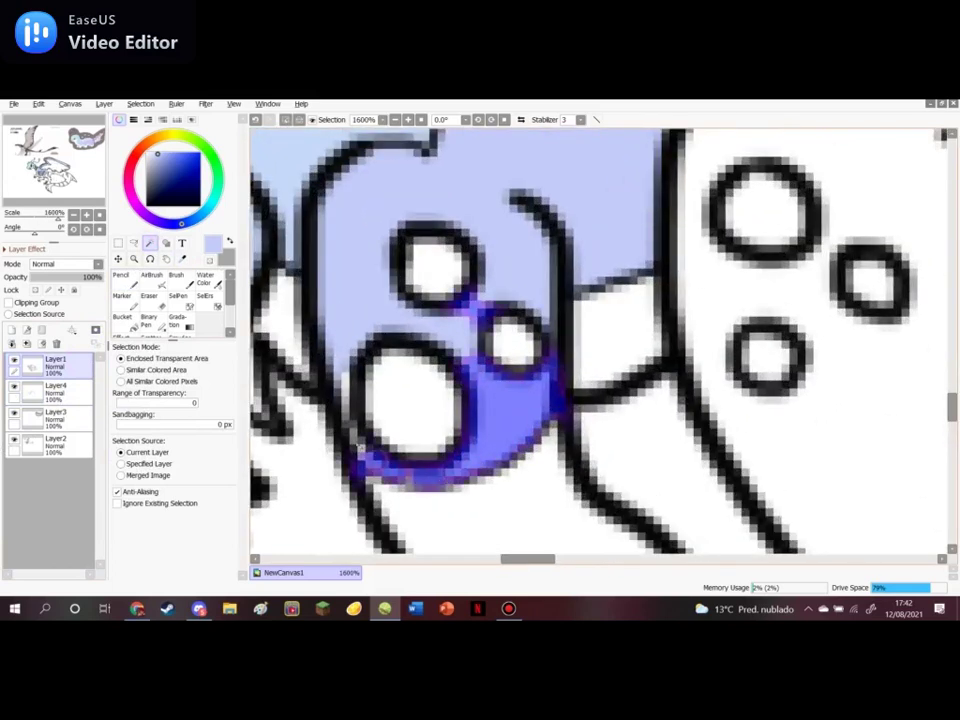
pyautogui.scroll(-4, 400, 430)
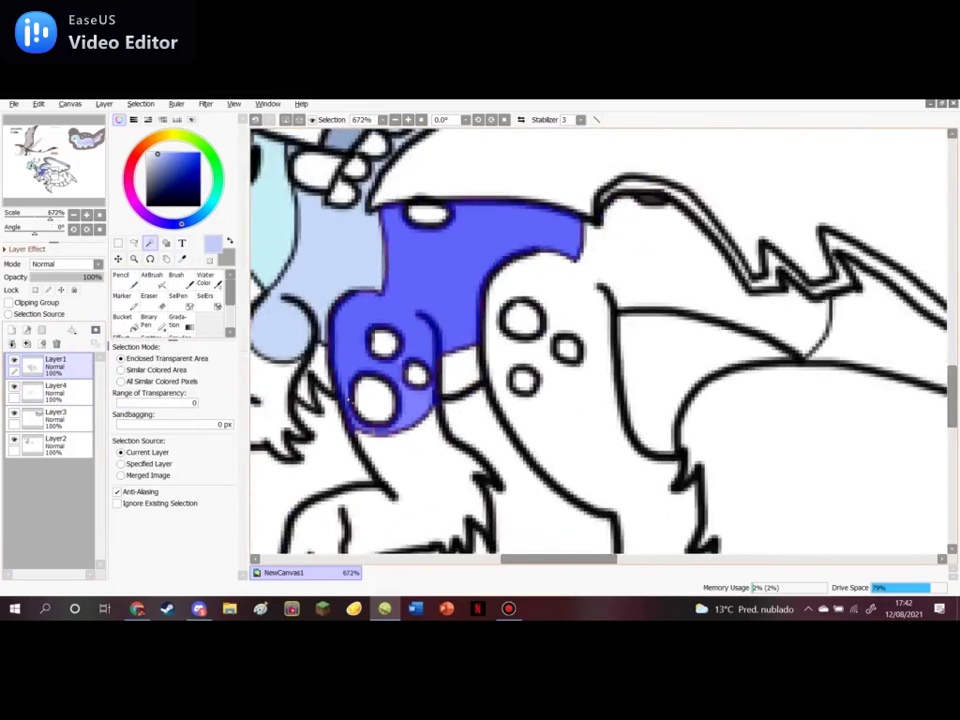
# Paint the selected torso and middle leg area periwinkle on Layer4 with the size 50 Pencil, and clear the selection
pyautogui.click(120, 274)
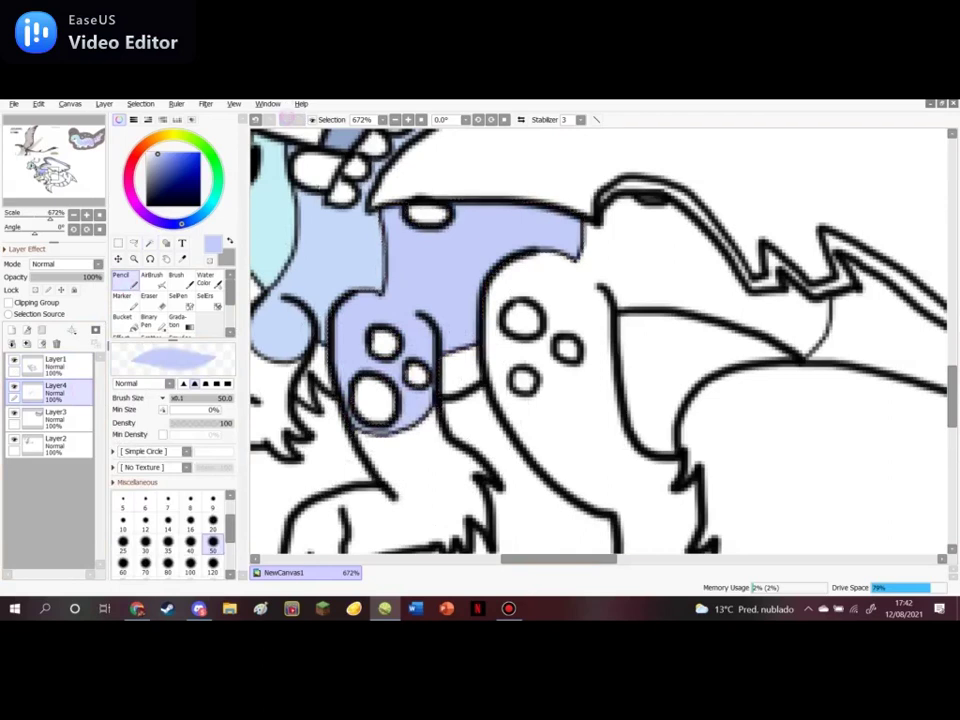
pyautogui.scroll(-5, 458, 342)
pyautogui.scroll(1, 639, 386)
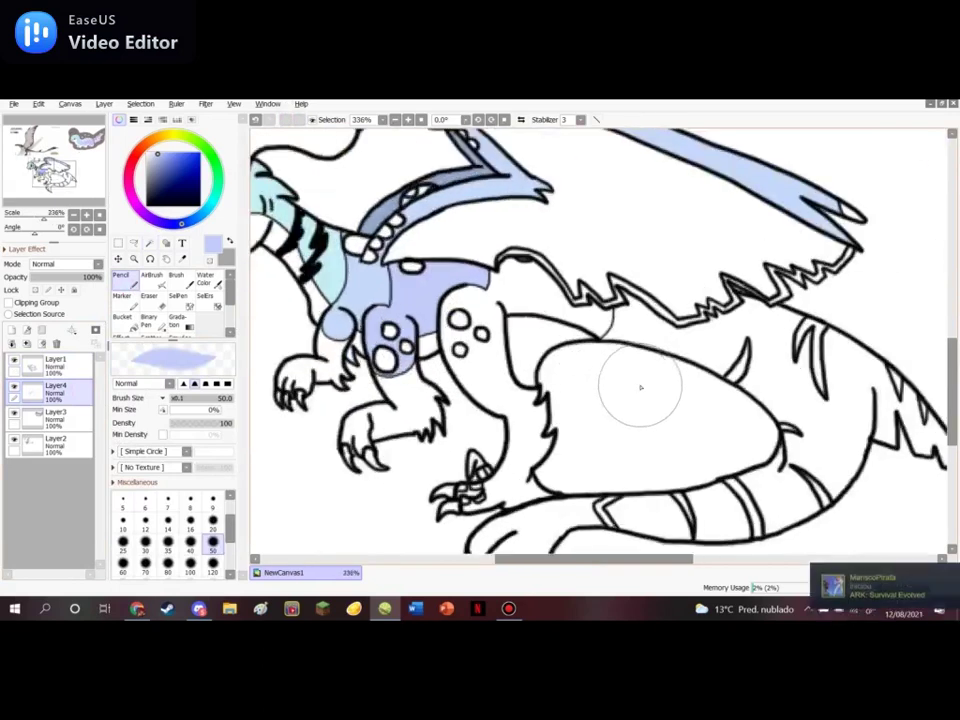
# Draw a black jagged fur line across the spotted leg behind the middle one on Layer1, using a size 2 Pencil
pyautogui.click(78, 359)
pyautogui.click(148, 205)
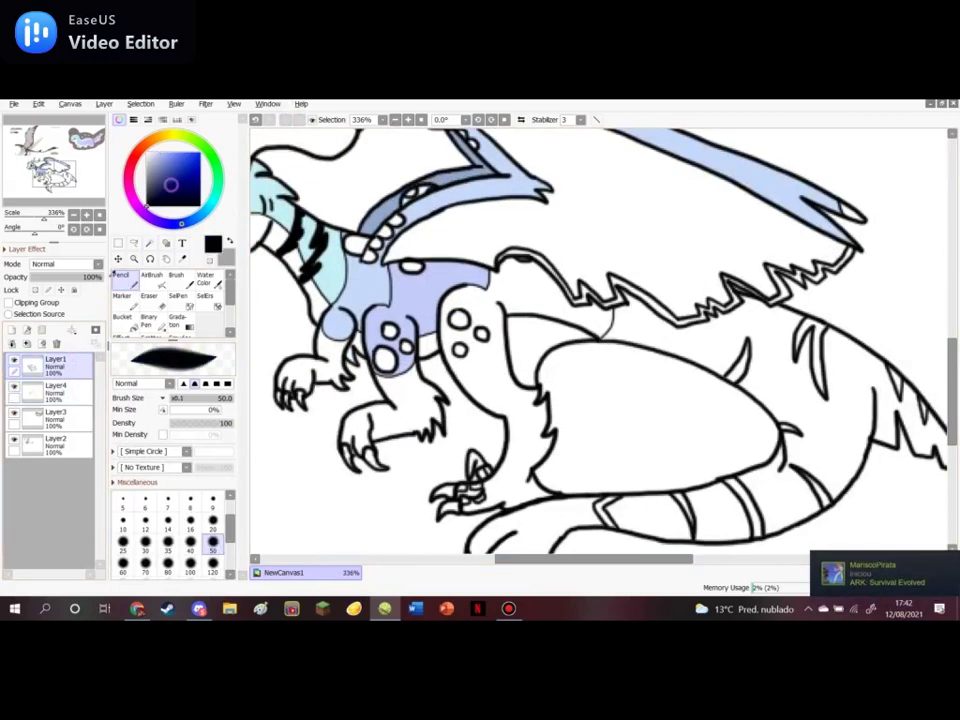
pyautogui.scroll(2, 216, 512)
pyautogui.click(212, 507)
pyautogui.scroll(4, 474, 372)
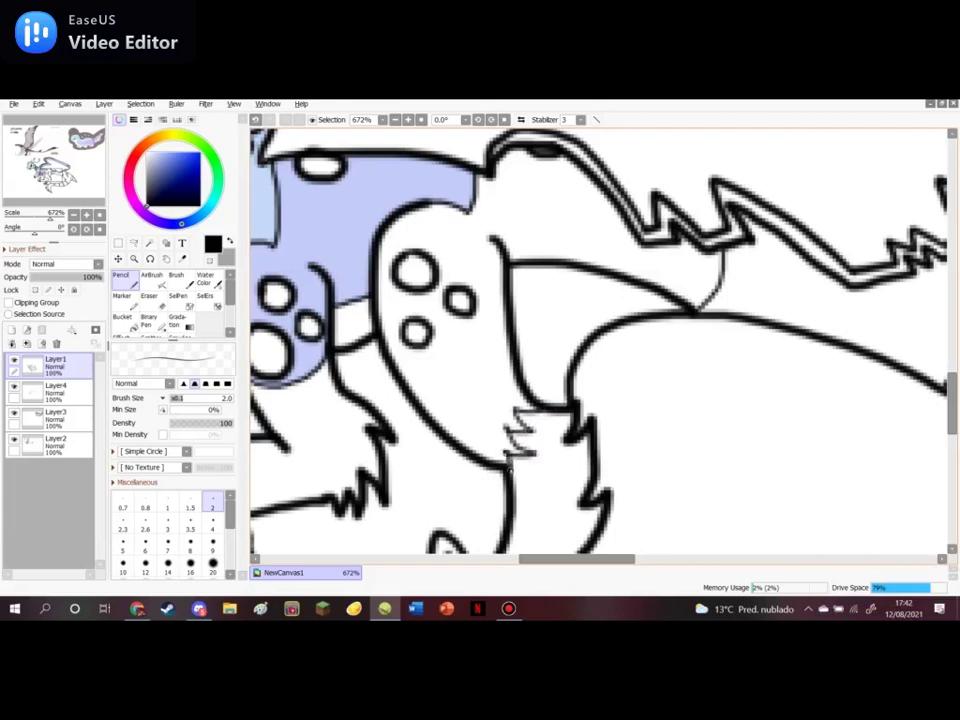
pyautogui.scroll(-5, 450, 382)
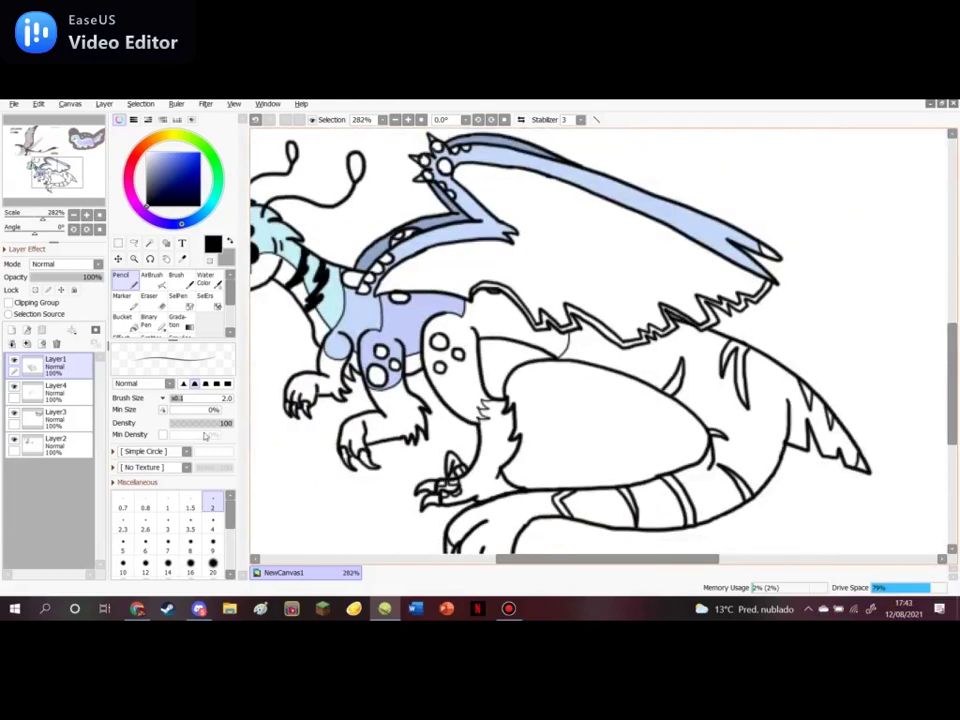
# Select the spotted leg above the jagged line and the adjoining rear body with the Magic Wand, including the small gaps between fur tips
pyautogui.click(149, 243)
pyautogui.scroll(2, 450, 385)
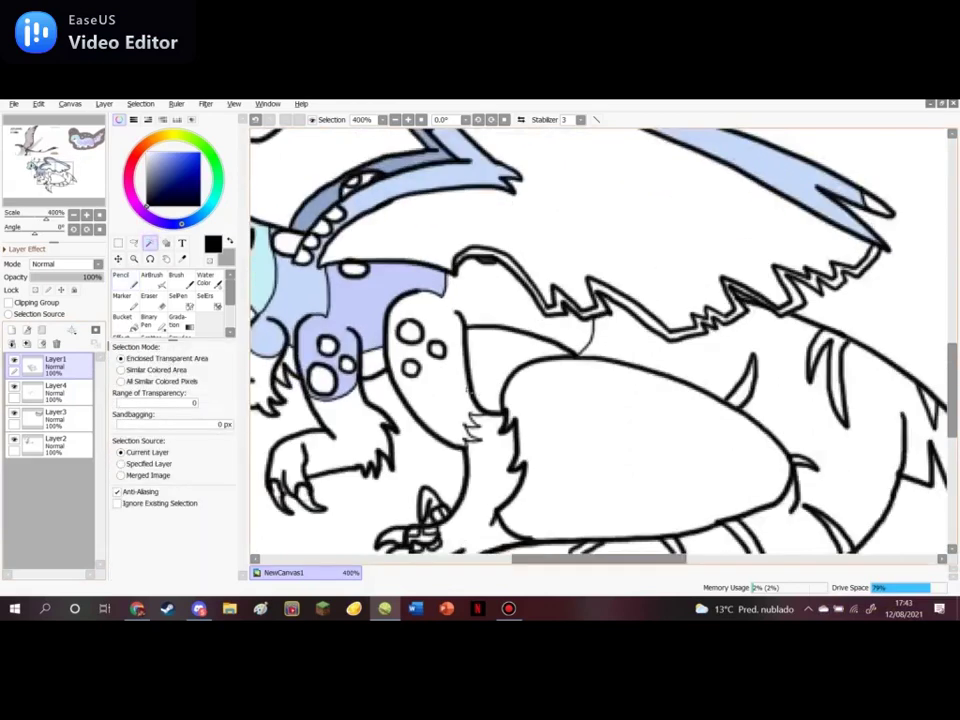
pyautogui.click(455, 388)
pyautogui.scroll(9, 435, 345)
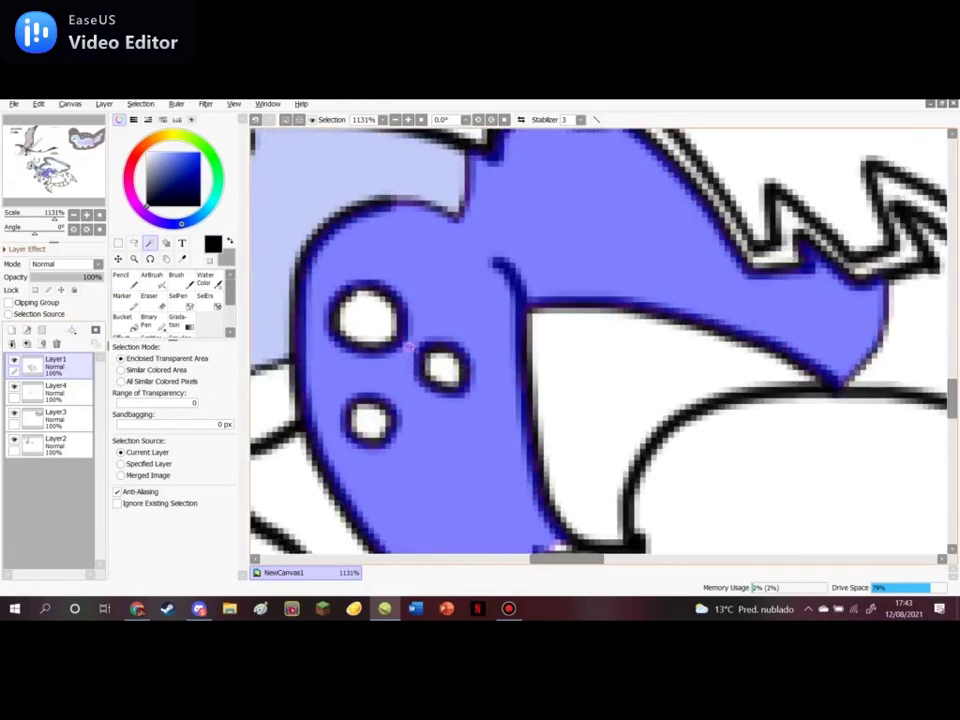
pyautogui.scroll(-4, 408, 346)
pyautogui.scroll(6, 477, 351)
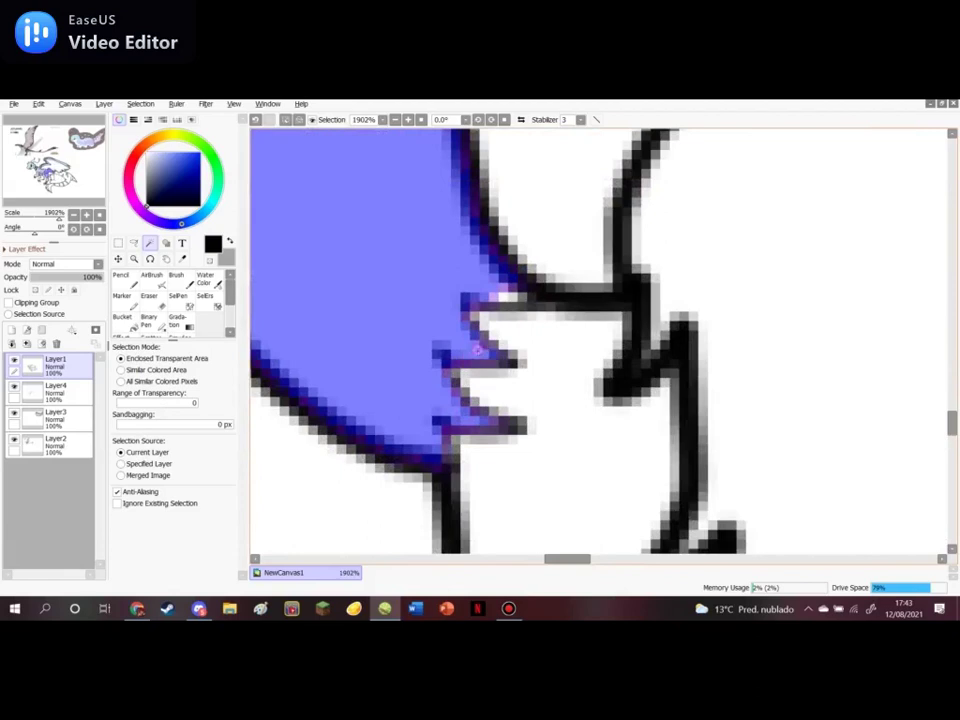
pyautogui.scroll(-8, 491, 435)
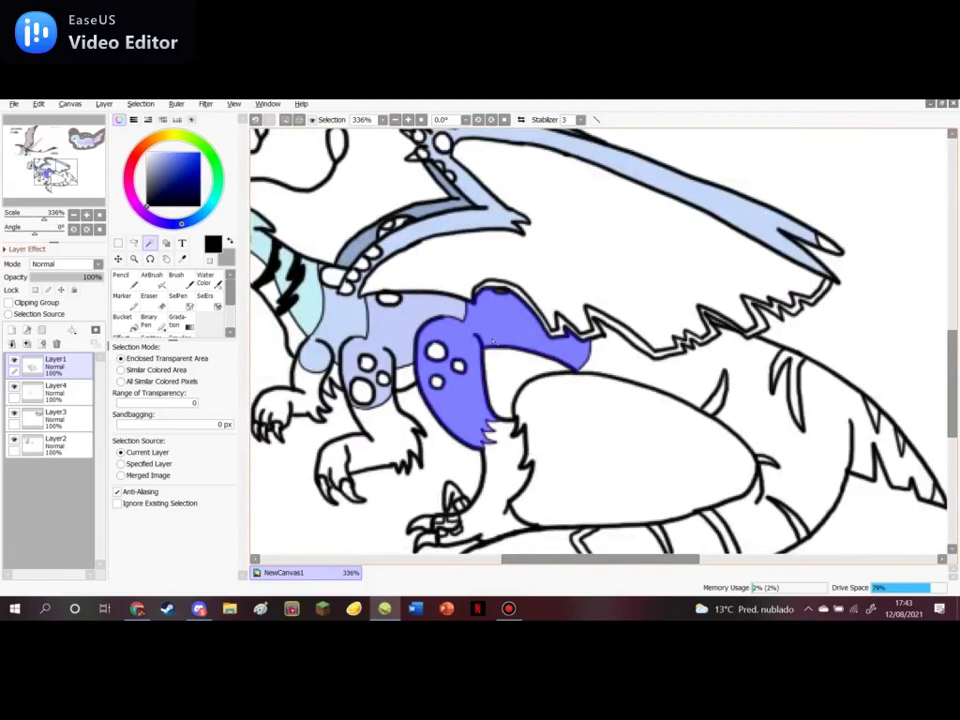
pyautogui.scroll(-1, 467, 353)
# Sample the lilac from the rear body of the reference creature as the painting colour
pyautogui.click(184, 258)
pyautogui.scroll(-5, 560, 300)
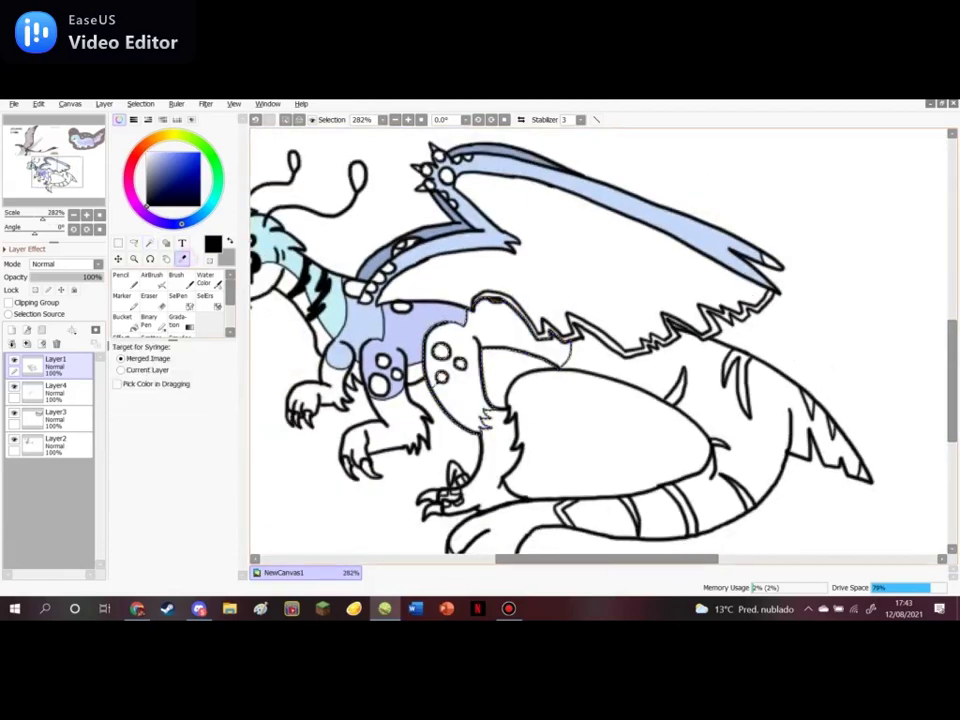
pyautogui.scroll(5, 612, 282)
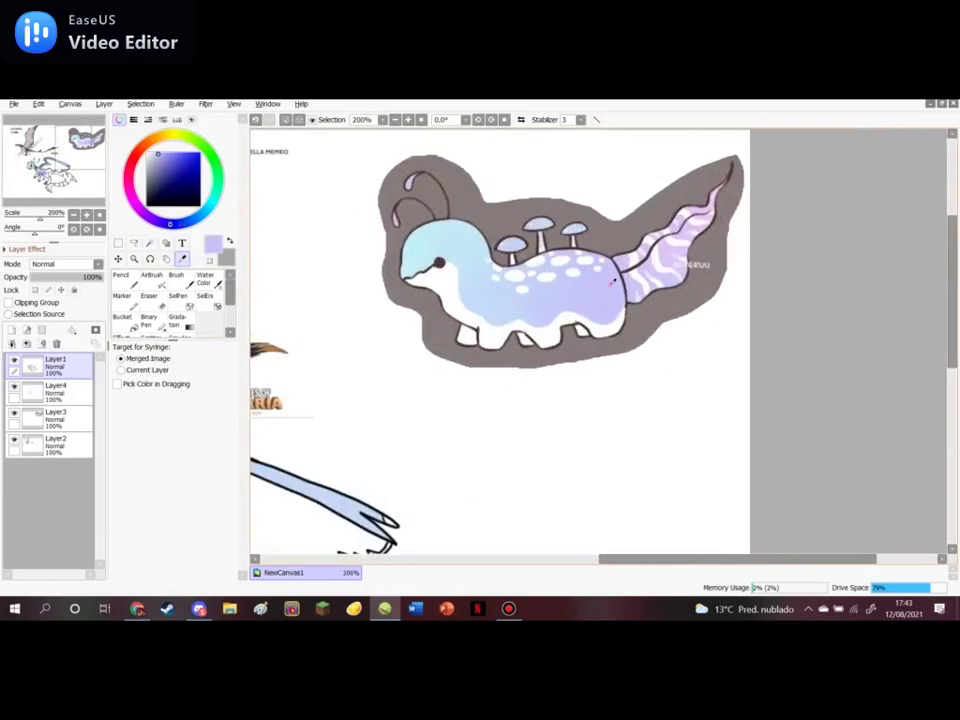
pyautogui.scroll(-5, 613, 282)
pyautogui.scroll(5, 410, 430)
pyautogui.scroll(2, 313, 407)
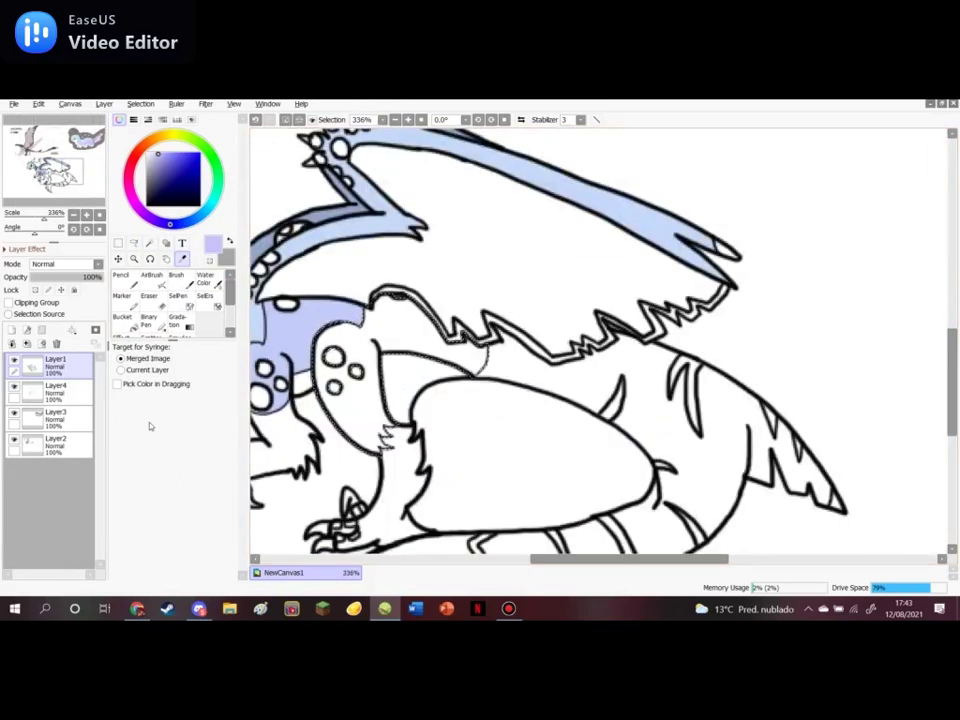
# Paint the selected spotted leg and rear body lilac on Layer4 with a size 120 Pencil, and clear the selection
pyautogui.click(55, 387)
pyautogui.click(121, 274)
pyautogui.scroll(-3, 212, 560)
pyautogui.click(214, 541)
pyautogui.moveTo(362, 364)
pyautogui.mouseDown()
pyautogui.moveTo(376, 424)
pyautogui.moveTo(364, 366)
pyautogui.moveTo(351, 399)
pyautogui.moveTo(450, 392)
pyautogui.mouseUp()
pyautogui.scroll(-1, 471, 358)
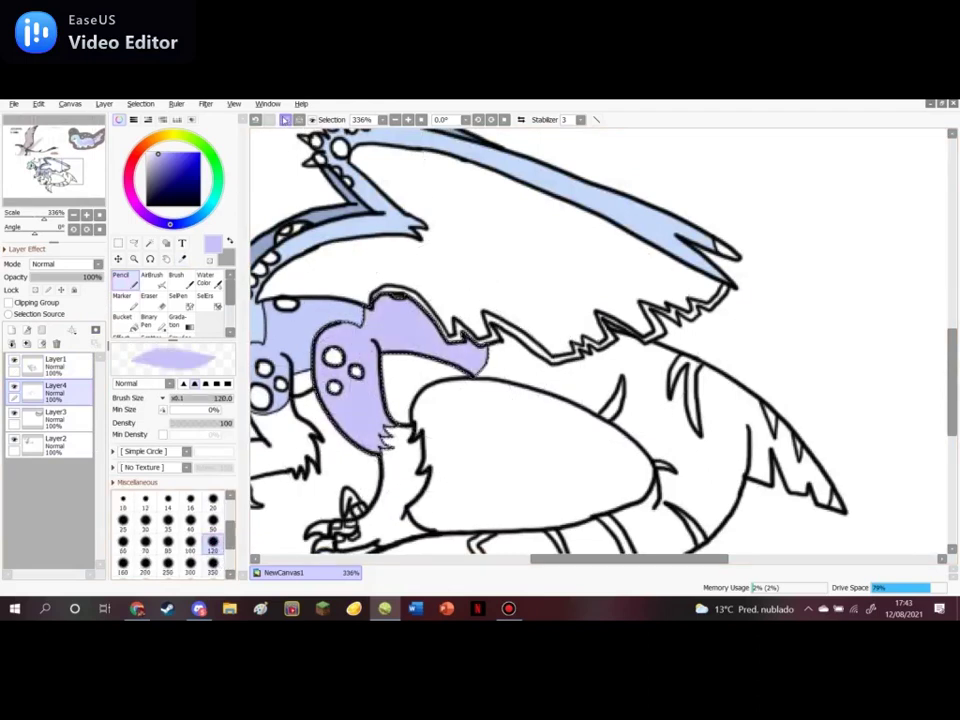
pyautogui.scroll(-1, 525, 225)
# Choose near-black as the painting colour and select the claws of the rearmost foot on Layer1 with the Magic Wand
pyautogui.moveTo(162, 181); pyautogui.dragTo(145, 208)
pyautogui.click(48, 366)
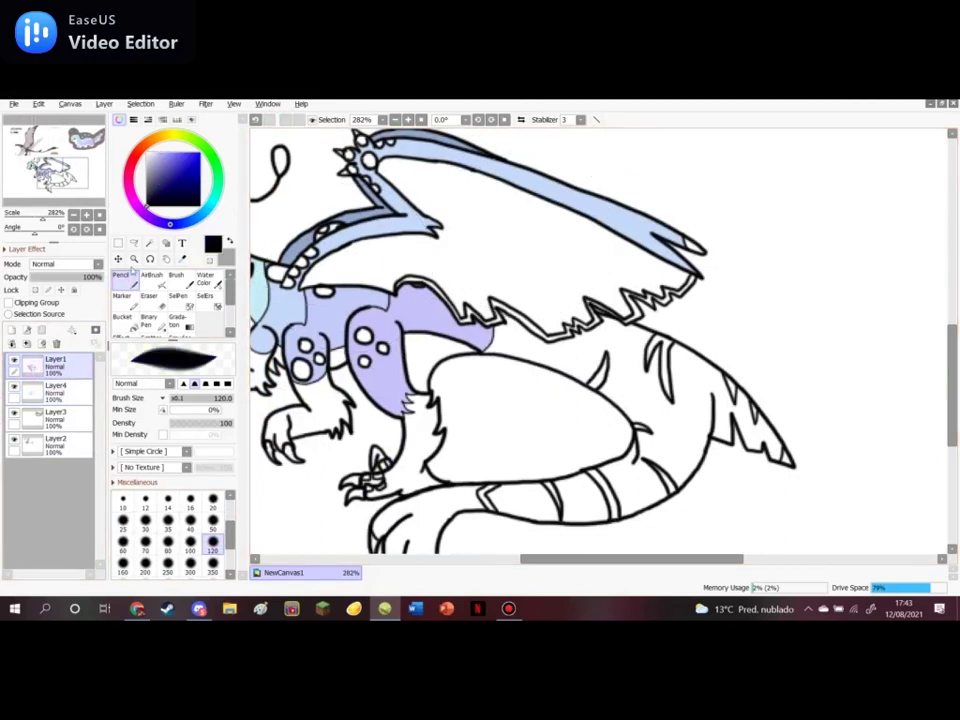
pyautogui.click(151, 245)
pyautogui.scroll(-2, 442, 350)
pyautogui.scroll(7, 371, 461)
pyautogui.scroll(4, 438, 428)
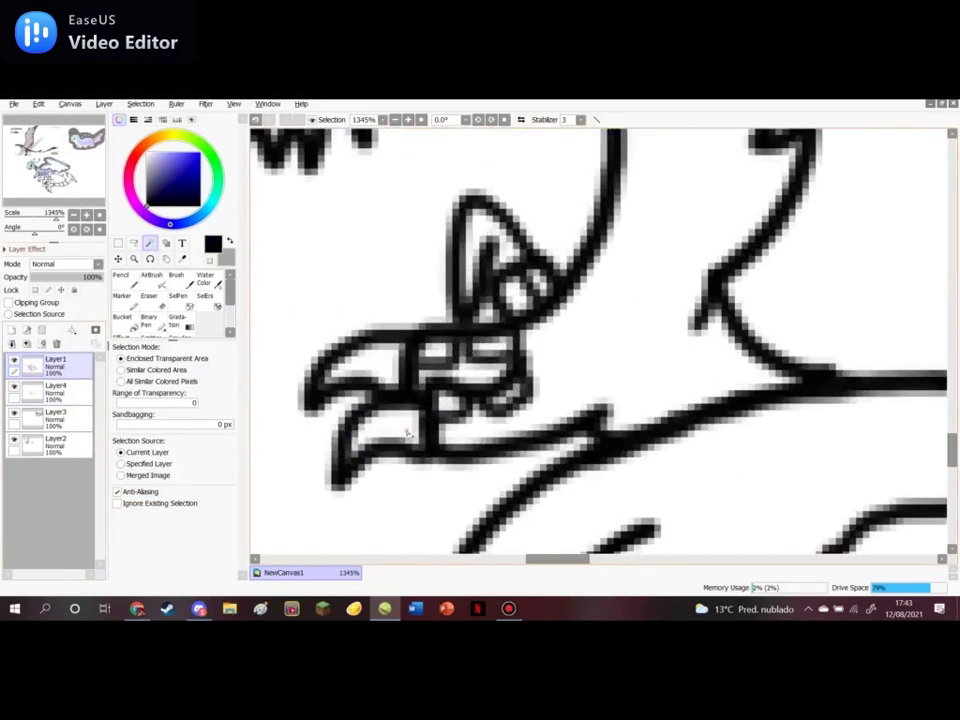
pyautogui.click(407, 431)
pyautogui.click(355, 445)
pyautogui.click(375, 366)
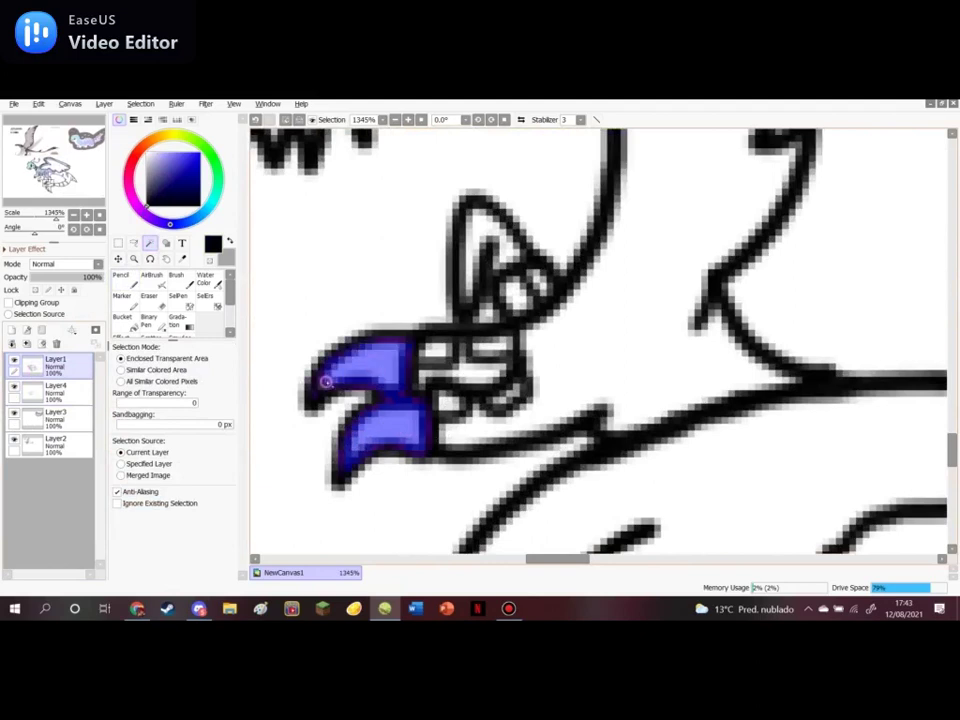
pyautogui.keyDown('shift'); pyautogui.click(483, 237); pyautogui.keyUp('shift')
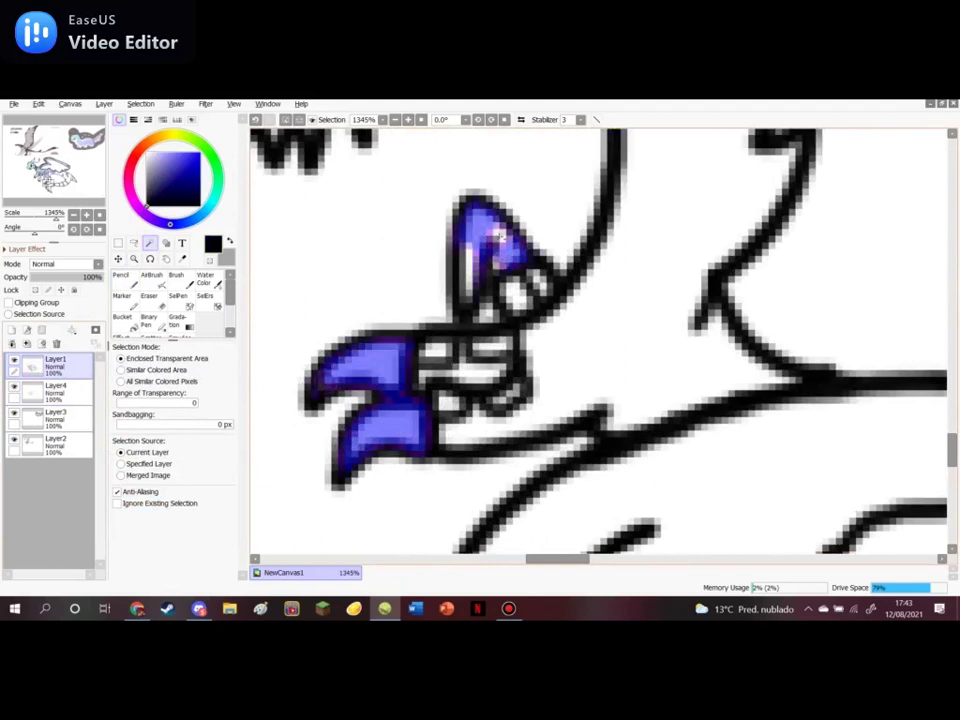
pyautogui.keyDown('shift'); pyautogui.click(466, 287); pyautogui.keyUp('shift')
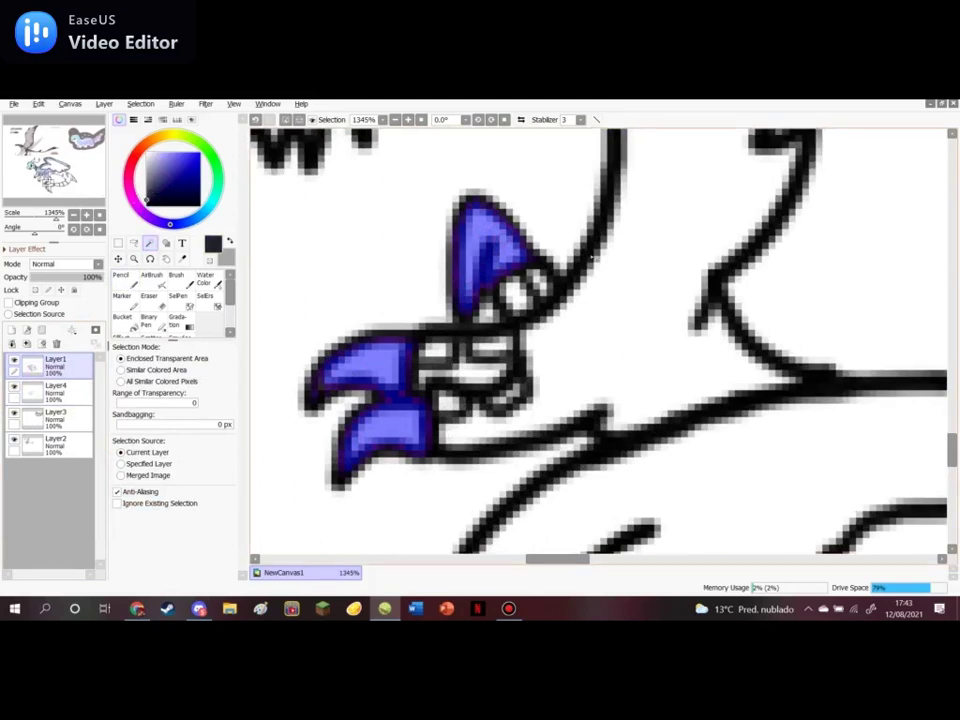
# Add both claws of the middle foot to the Magic Wand selection, including the narrow claw tip
pyautogui.scroll(-5, 625, 300)
pyautogui.scroll(3, 350, 262)
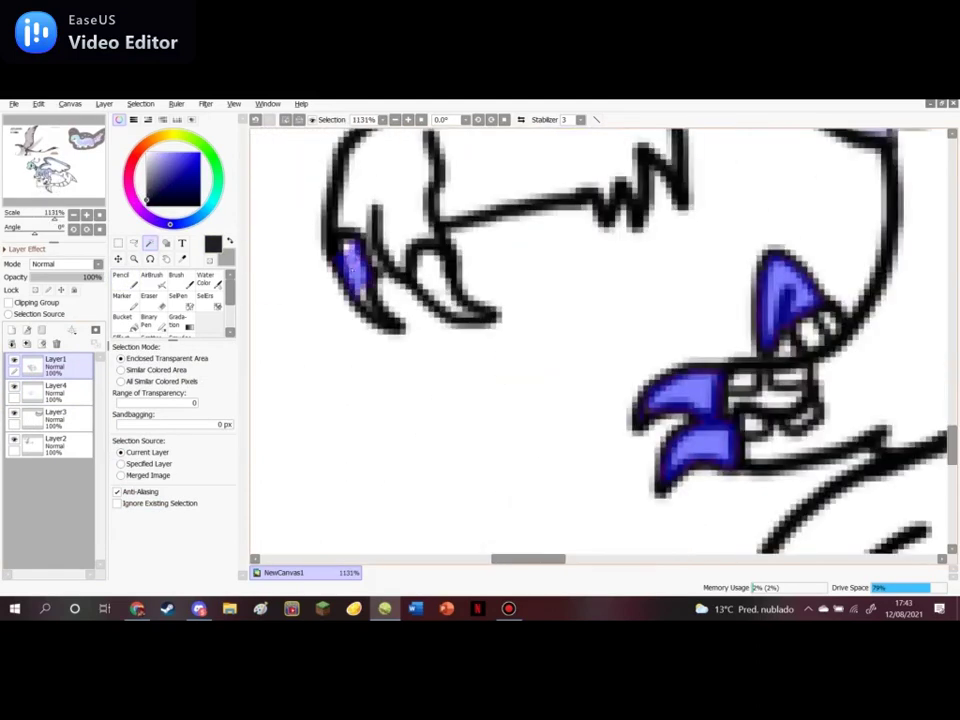
pyautogui.click(374, 311)
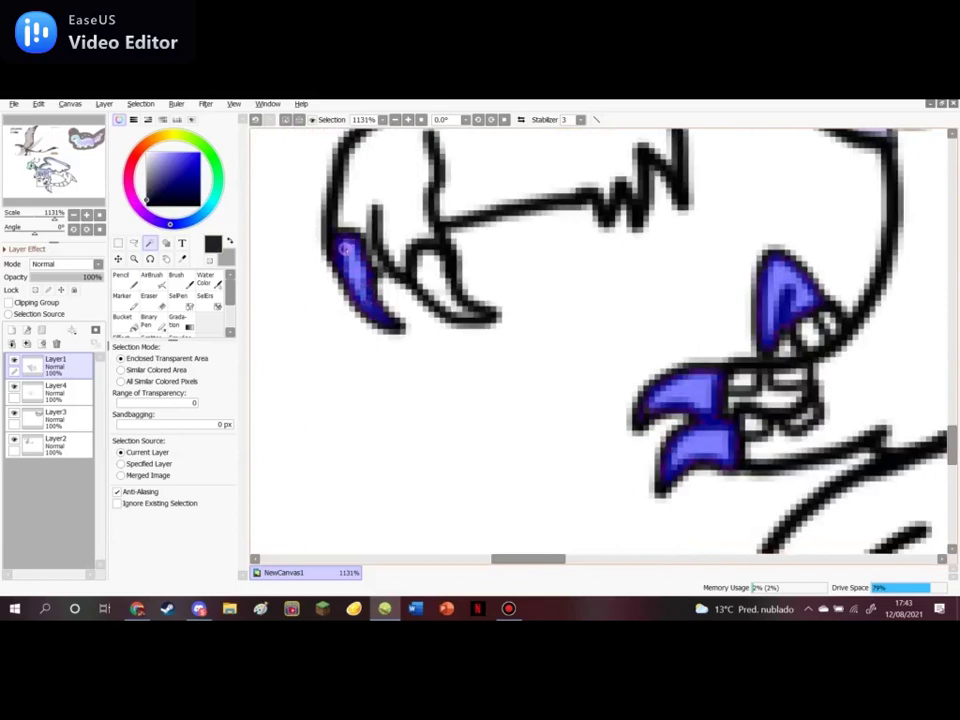
pyautogui.keyDown('shift'); pyautogui.click(435, 272); pyautogui.keyUp('shift')
# Add the three claws of the front foot to the selection, undoing any spill outside the claw outlines
pyautogui.scroll(-5, 472, 314)
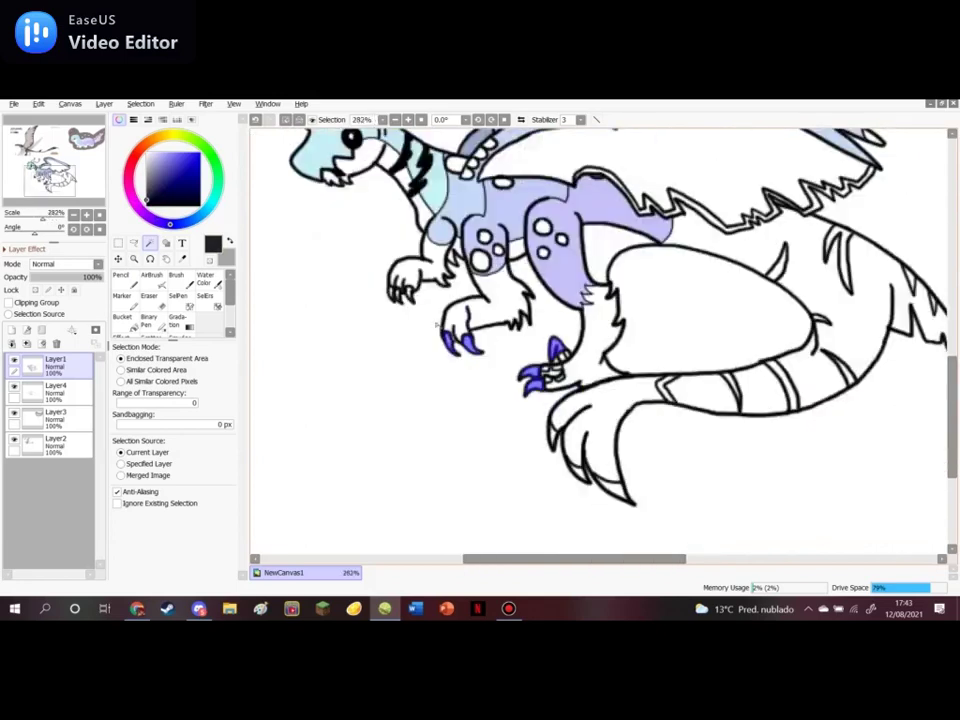
pyautogui.scroll(6, 432, 372)
pyautogui.click(428, 368)
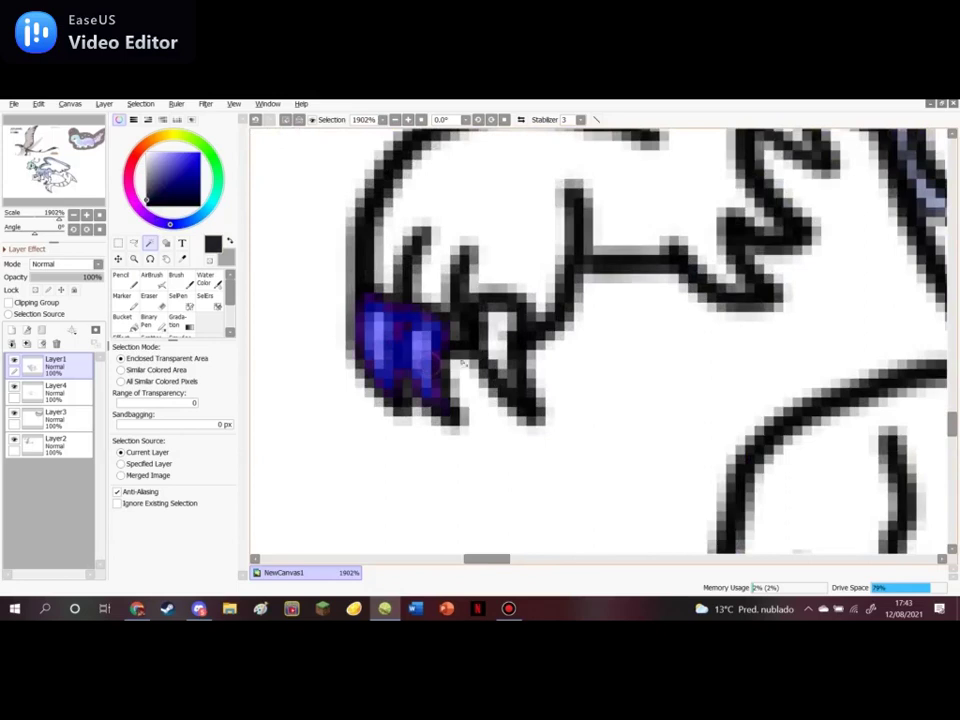
pyautogui.click(515, 345)
pyautogui.click(256, 120)
pyautogui.keyDown('shift'); pyautogui.click(490, 335); pyautogui.keyUp('shift')
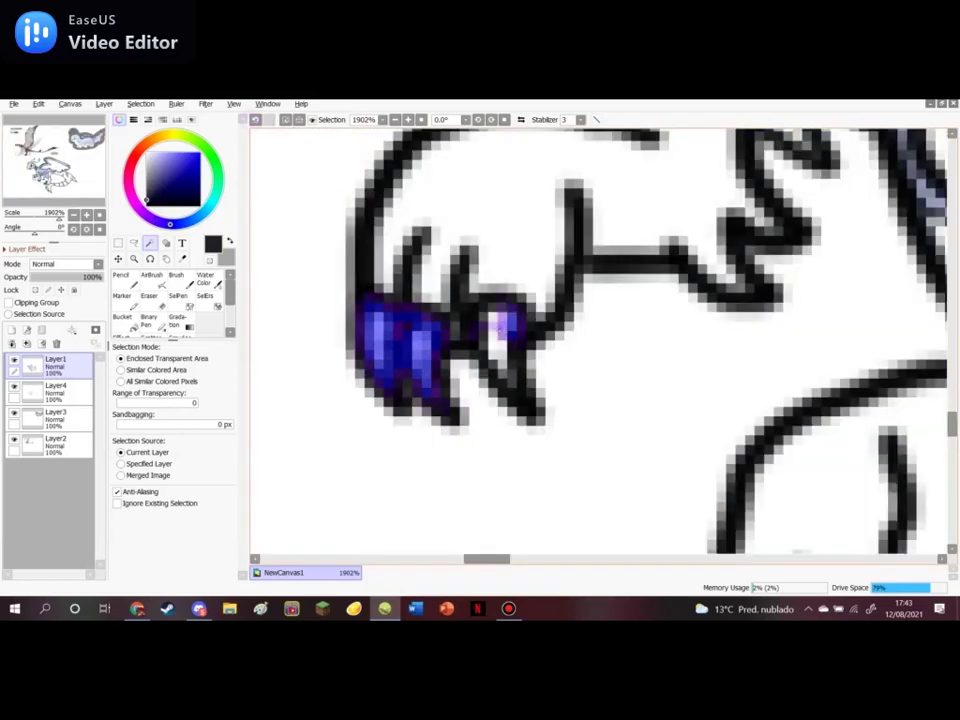
pyautogui.scroll(-6, 468, 343)
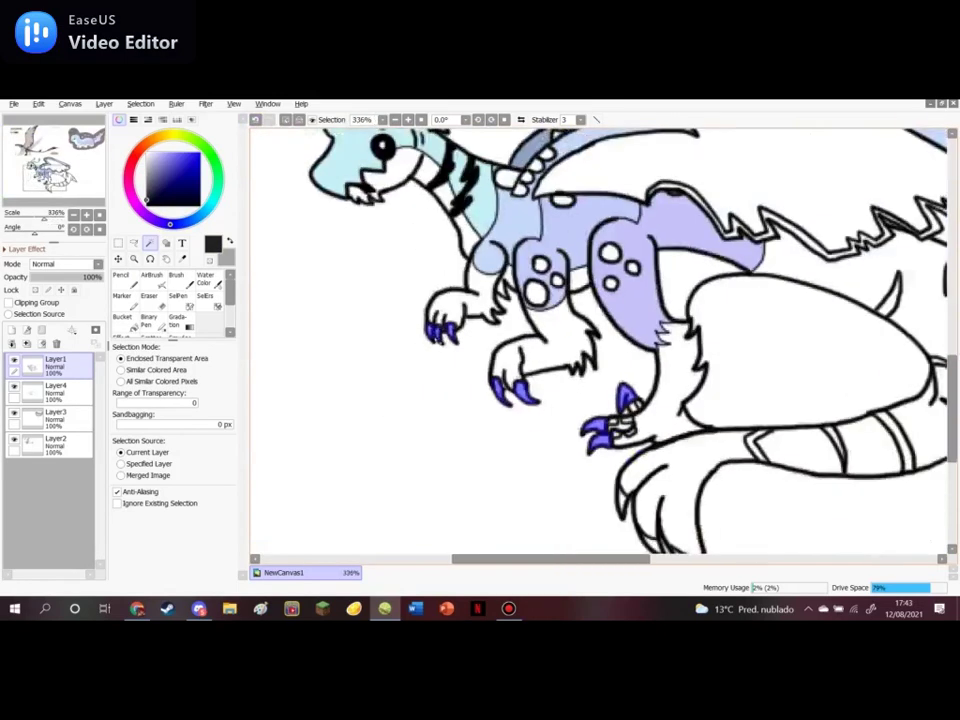
# Paint the selected claws near-black on Layer4 with the size 120 Pencil, and clear the selection
pyautogui.scroll(4, 519, 381)
pyautogui.click(60, 391)
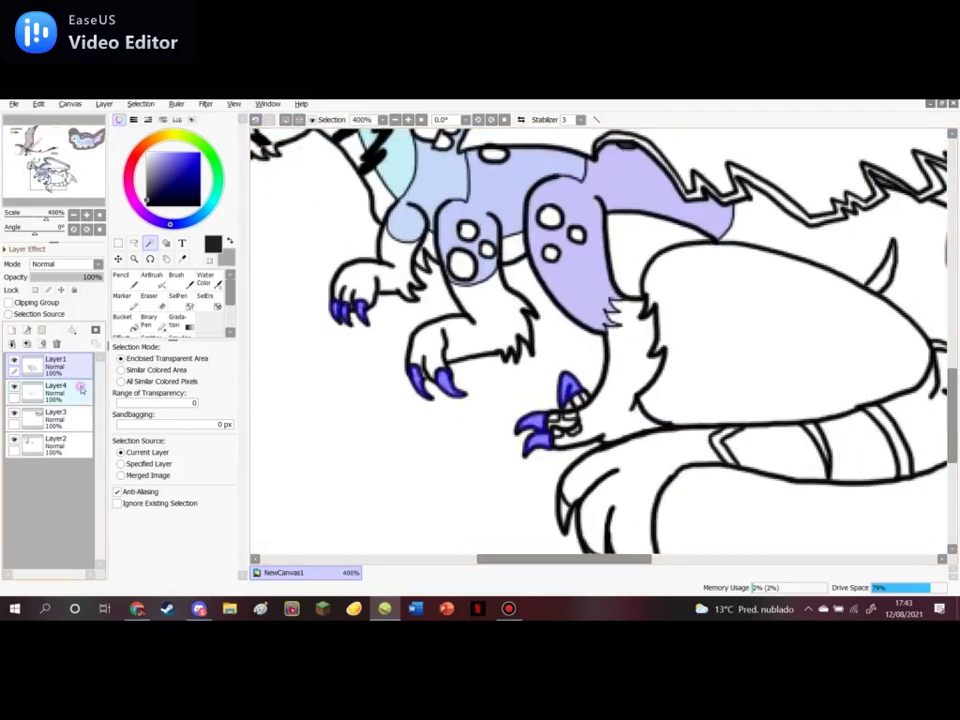
pyautogui.click(121, 275)
pyautogui.moveTo(372, 278)
pyautogui.mouseDown()
pyautogui.moveTo(388, 334)
pyautogui.moveTo(429, 334)
pyautogui.moveTo(515, 447)
pyautogui.moveTo(549, 412)
pyautogui.moveTo(630, 422)
pyautogui.mouseUp()
pyautogui.click(286, 120)
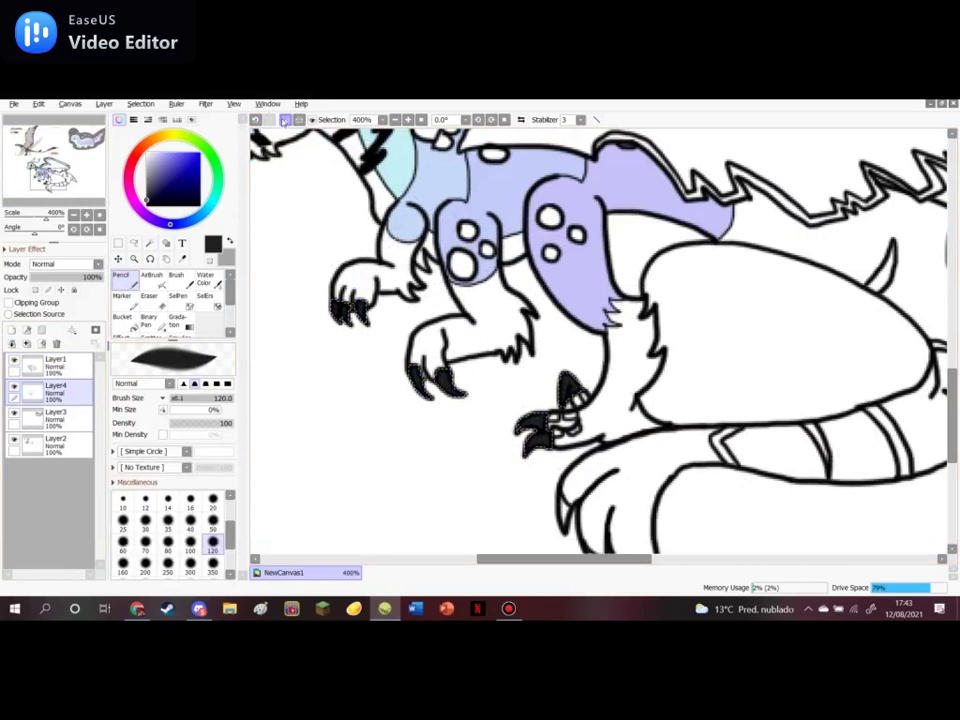
# Sample the pale purple from the striped tail of the reference creature as the painting colour
pyautogui.scroll(-1, 485, 379)
pyautogui.scroll(-4, 470, 400)
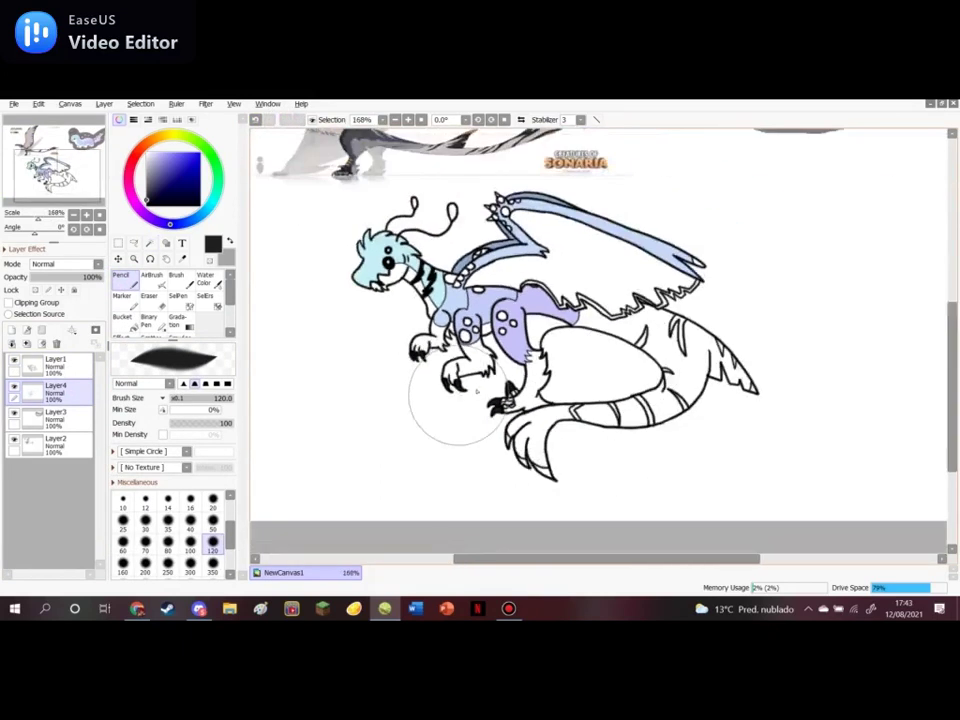
pyautogui.scroll(2, 660, 330)
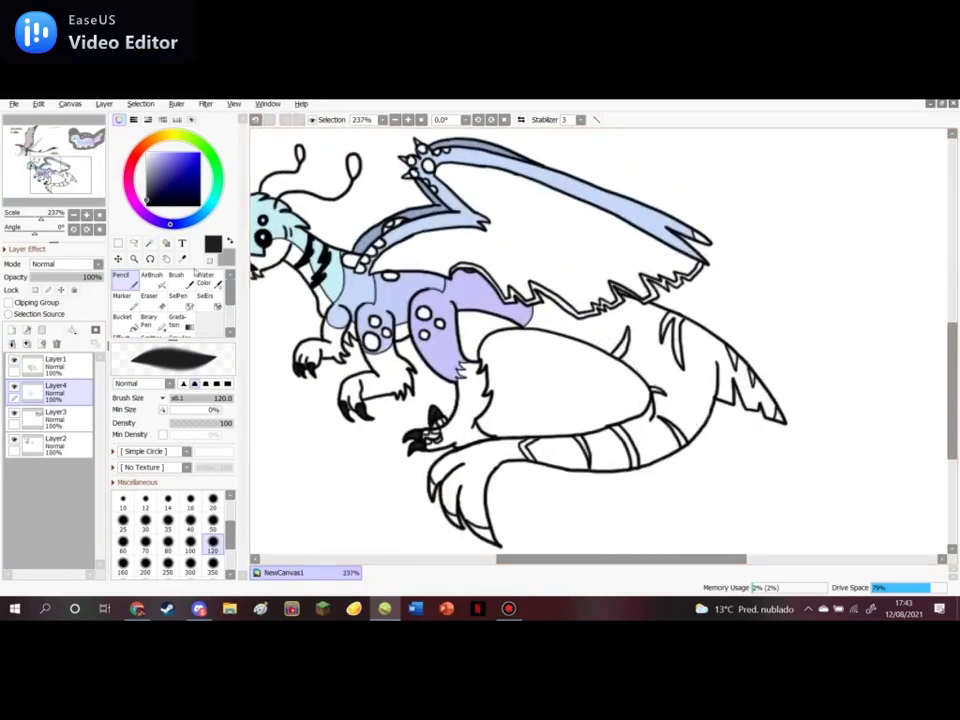
pyautogui.click(183, 259)
pyautogui.scroll(-9, 439, 365)
pyautogui.scroll(6, 503, 331)
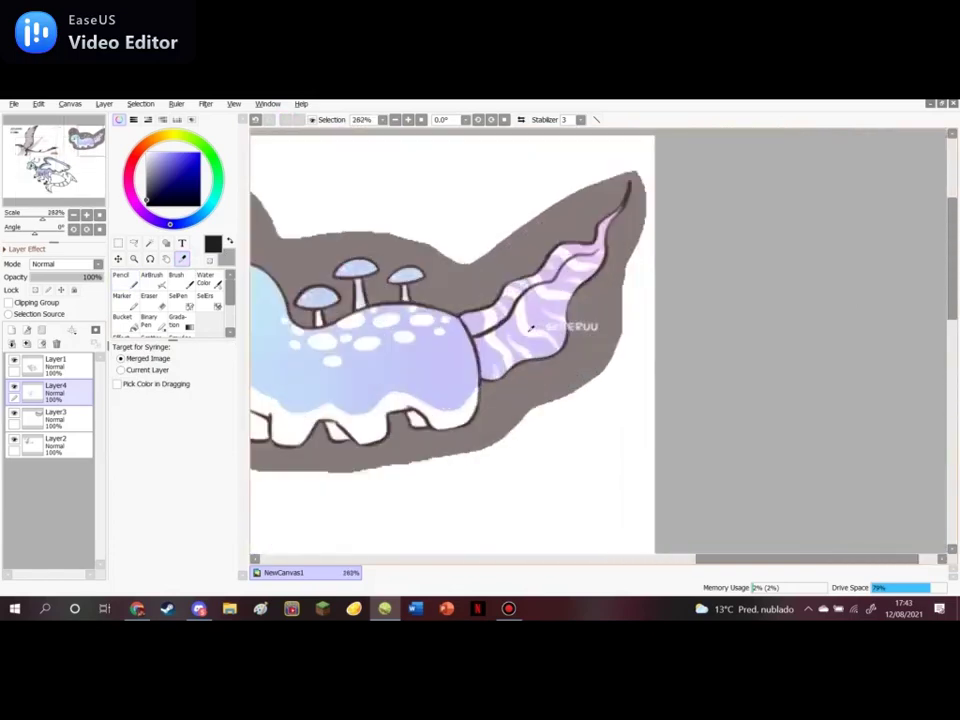
pyautogui.scroll(-8, 541, 212)
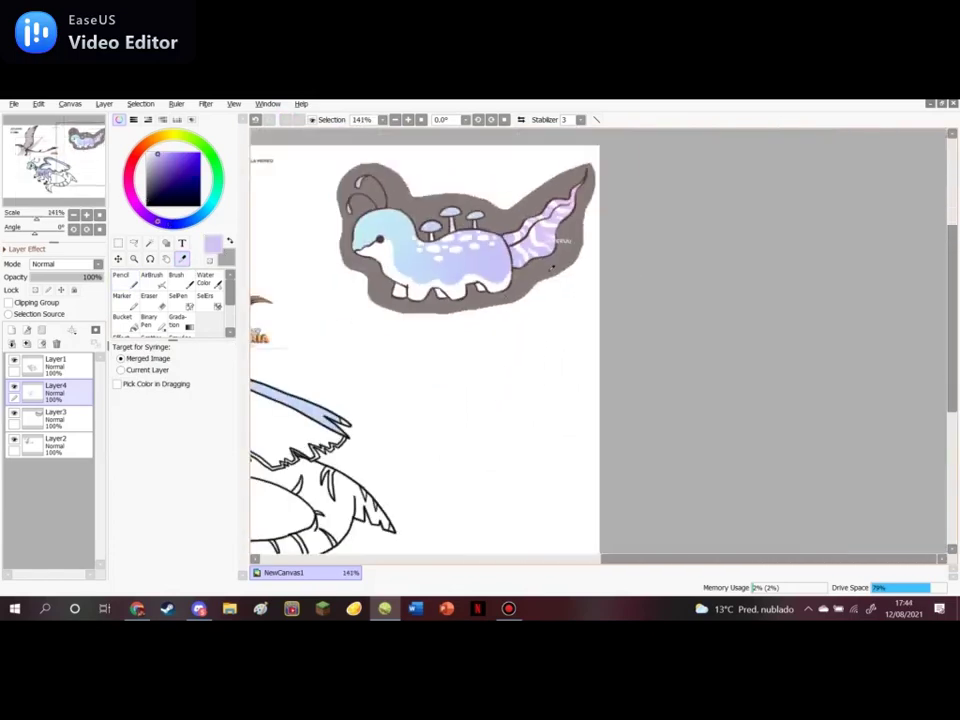
# Select the dragon's upper tail and its fin on Layer1 with the Magic Wand, including small gaps below the wing edge but leaving out the stripes
pyautogui.scroll(4, 354, 438)
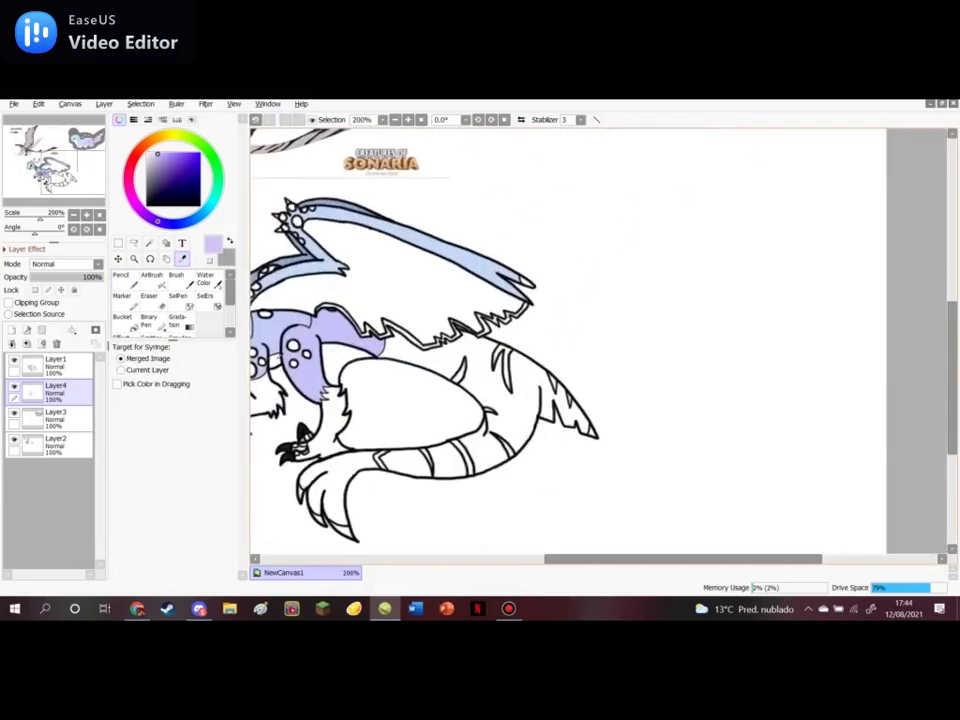
pyautogui.click(76, 360)
pyautogui.click(150, 243)
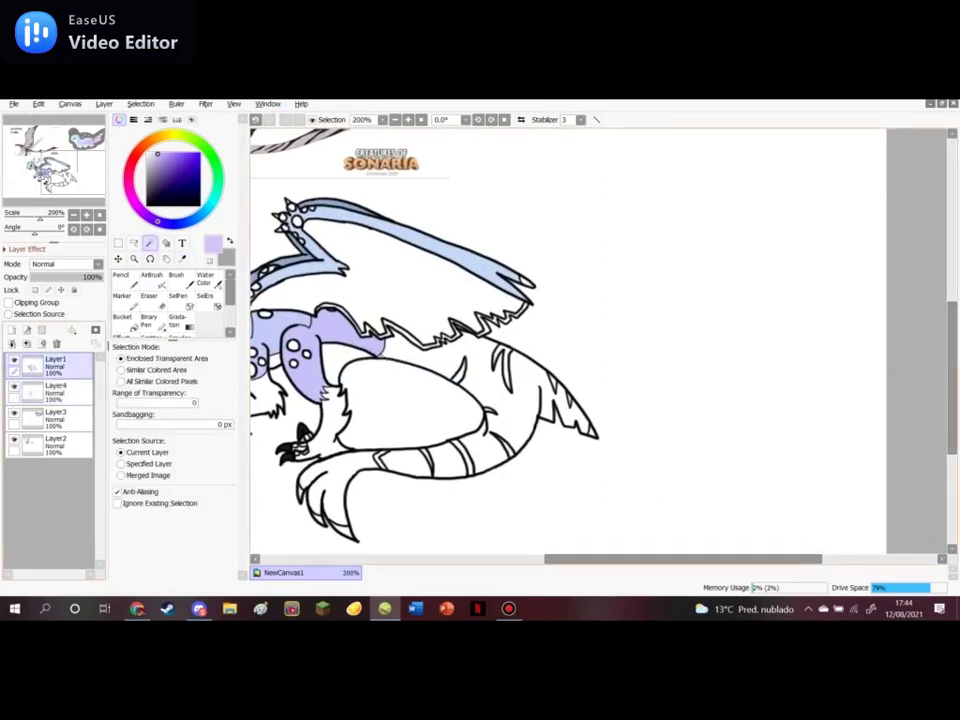
pyautogui.scroll(3, 418, 358)
pyautogui.click(418, 358)
pyautogui.scroll(3, 400, 333)
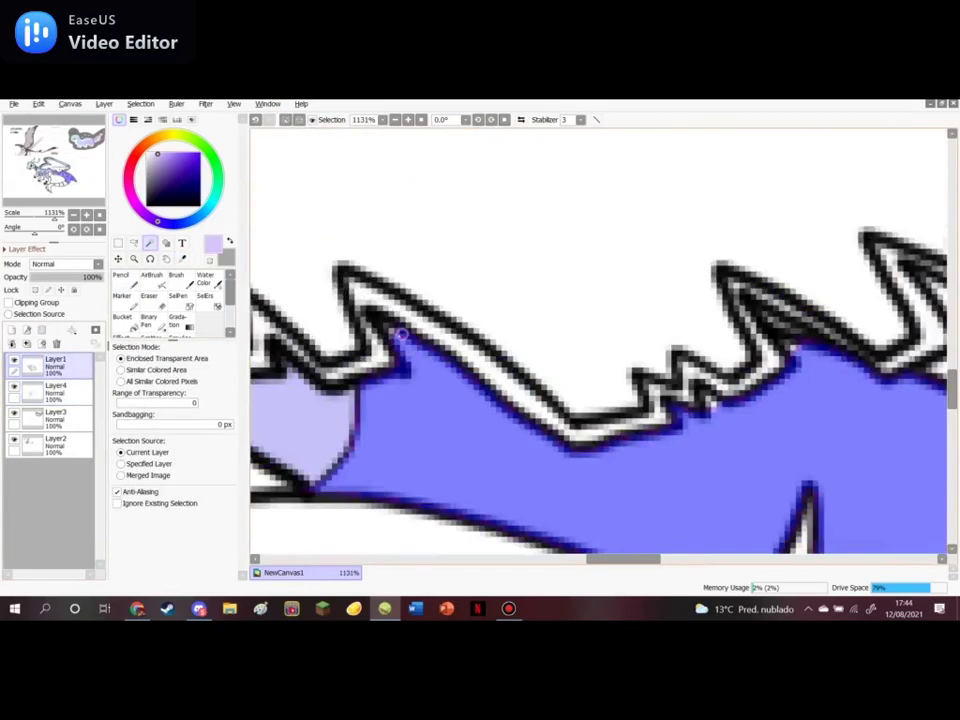
pyautogui.scroll(-4, 390, 328)
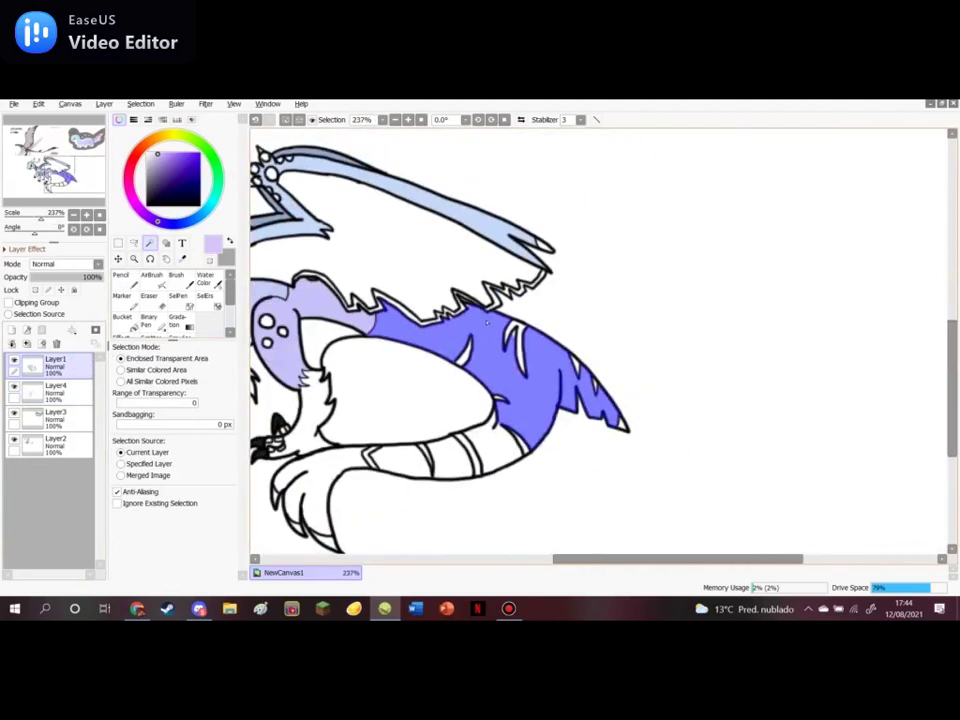
pyautogui.scroll(5, 487, 322)
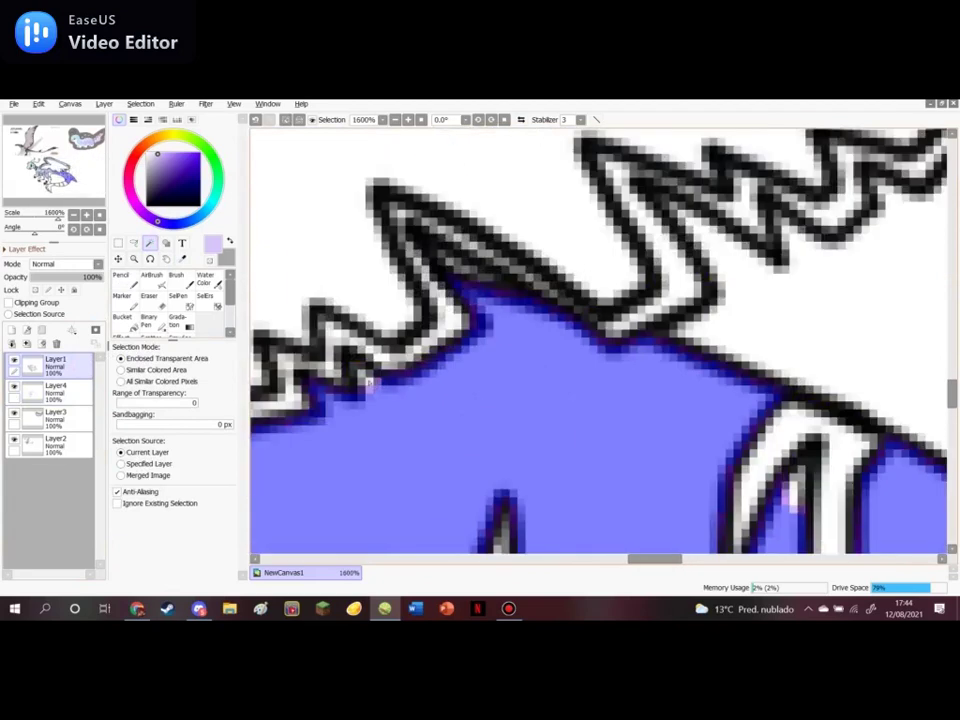
pyautogui.scroll(-4, 370, 330)
pyautogui.scroll(3, 460, 338)
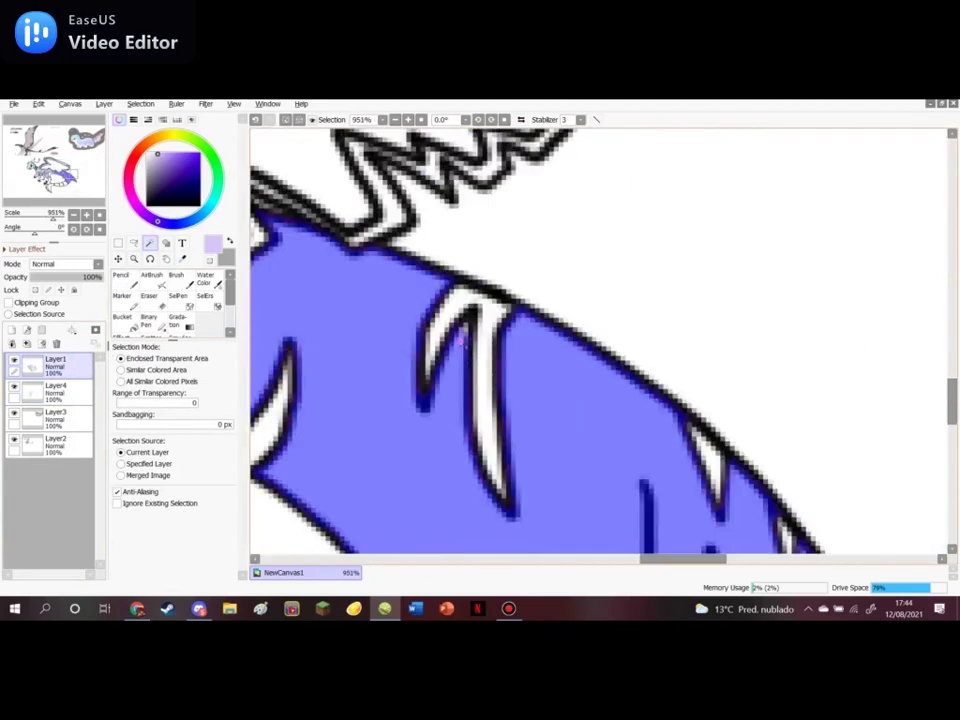
pyautogui.scroll(-2, 464, 328)
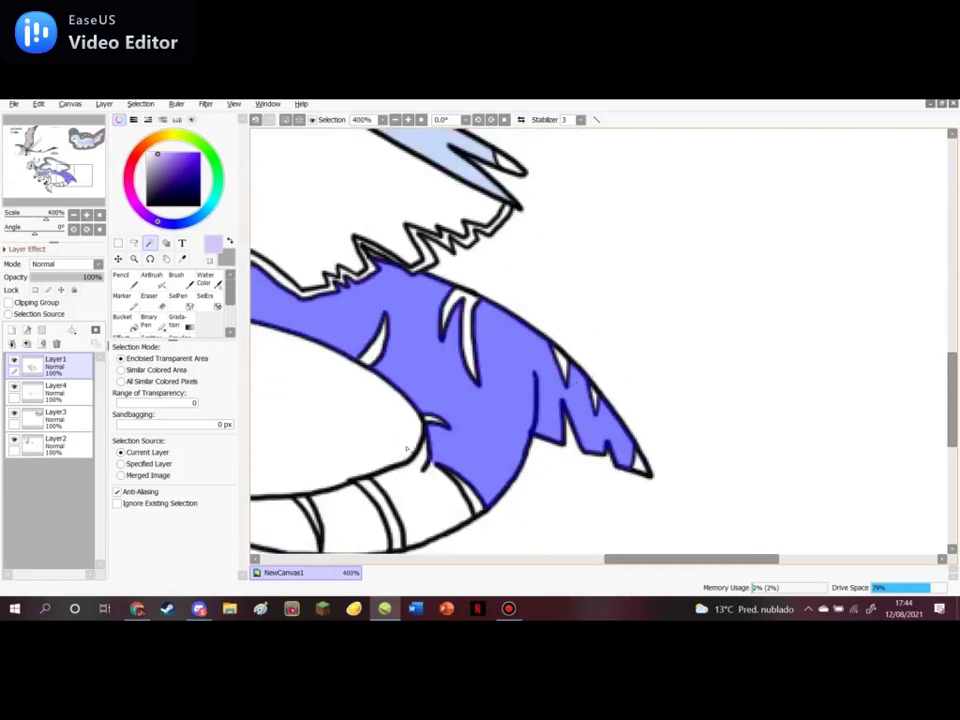
# Add the lower tail sections between the stripes to the selection, up to the chevron stripe before the tail tuft
pyautogui.scroll(-6, 424, 470)
pyautogui.scroll(7, 421, 454)
pyautogui.click(444, 392)
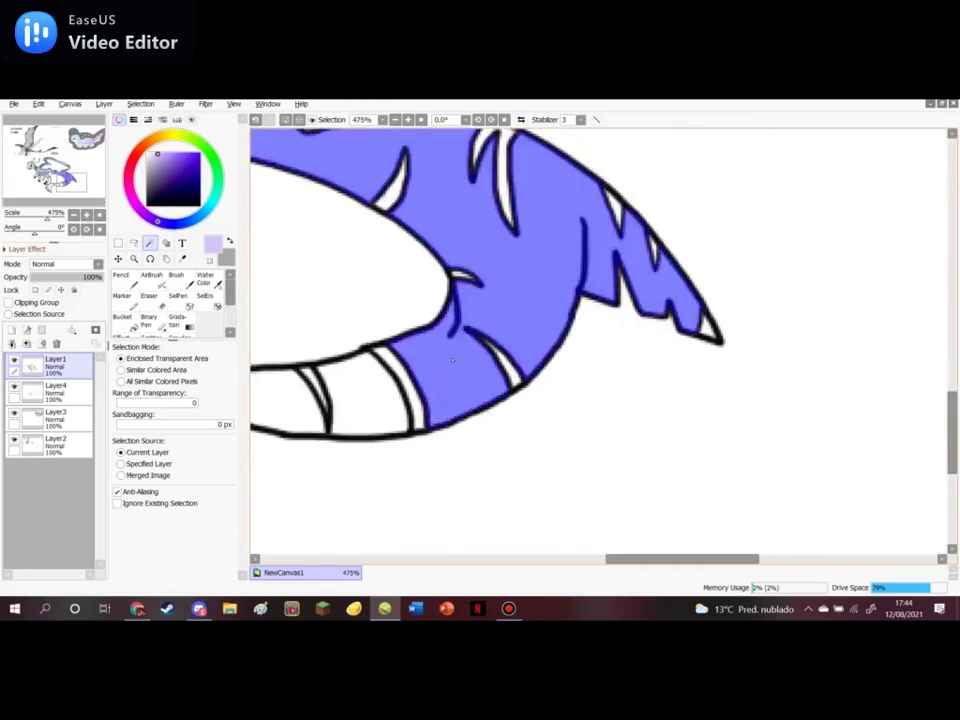
pyautogui.click(385, 402)
pyautogui.scroll(-3, 350, 410)
pyautogui.scroll(3, 360, 394)
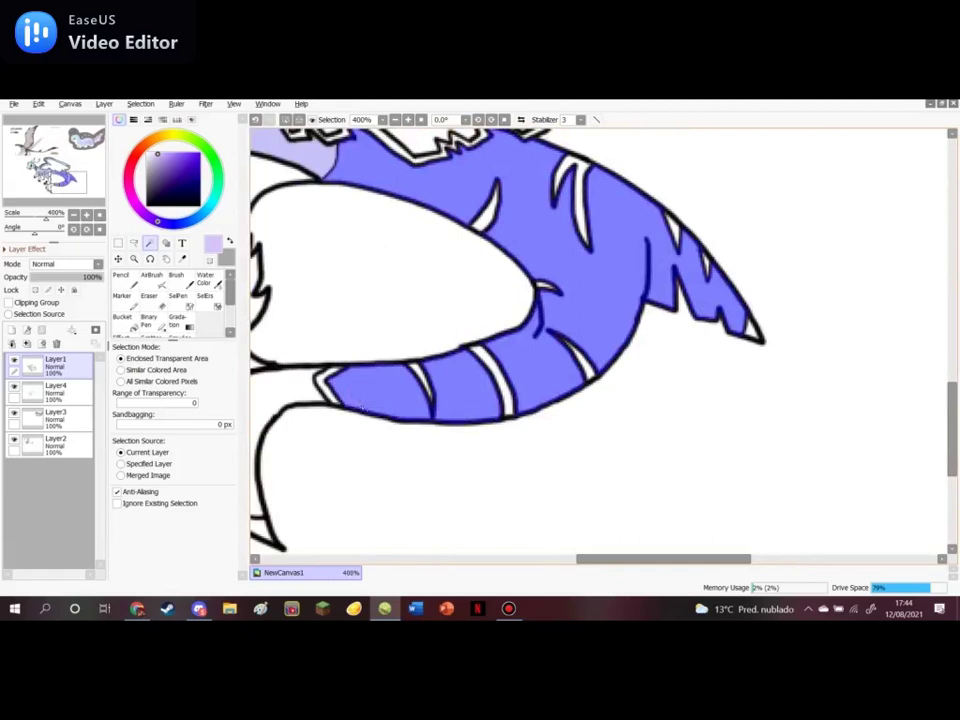
pyautogui.scroll(-3, 390, 430)
pyautogui.scroll(1, 417, 314)
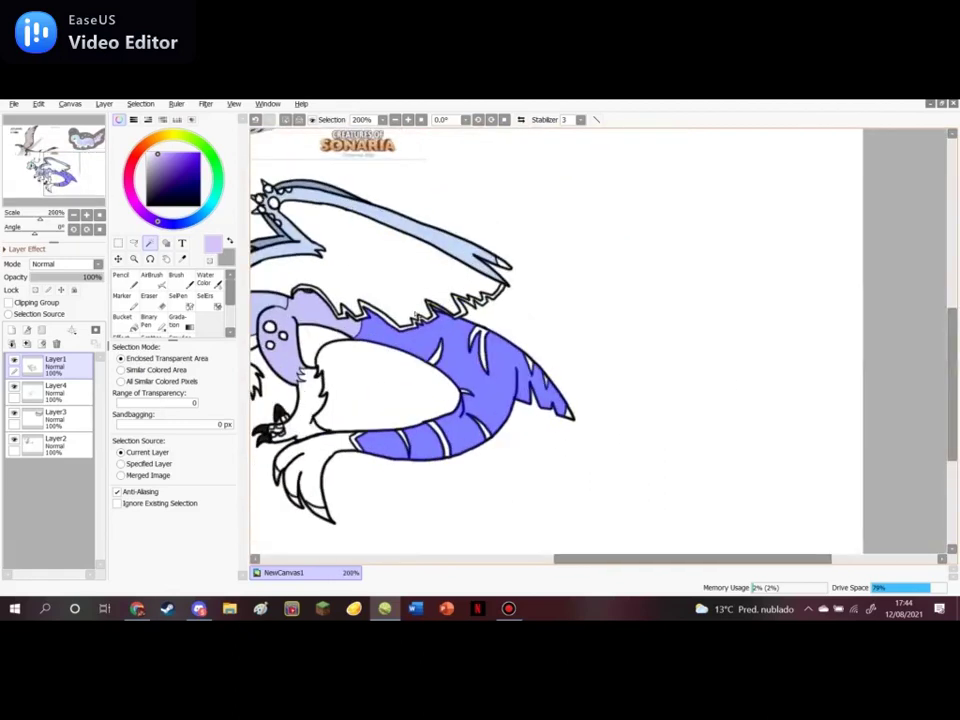
# Paint the selected tail sections pale purple on Layer4 with the size 120 Pencil, and clear the selection
pyautogui.click(72, 389)
pyautogui.click(122, 281)
pyautogui.moveTo(480, 430)
pyautogui.mouseDown()
pyautogui.moveTo(396, 461)
pyautogui.moveTo(455, 383)
pyautogui.moveTo(336, 323)
pyautogui.moveTo(591, 446)
pyautogui.moveTo(510, 403)
pyautogui.moveTo(486, 359)
pyautogui.mouseUp()
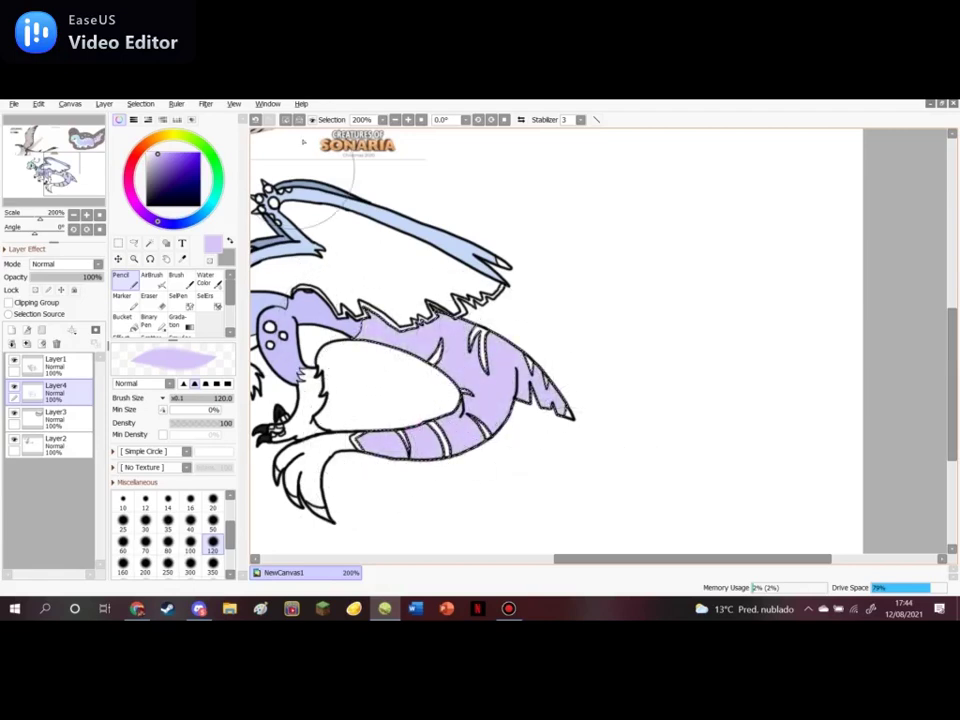
# Sample the pink from the tip of the reference creature's tail as the painting colour
pyautogui.press('alt')
pyautogui.scroll(-3, 440, 322)
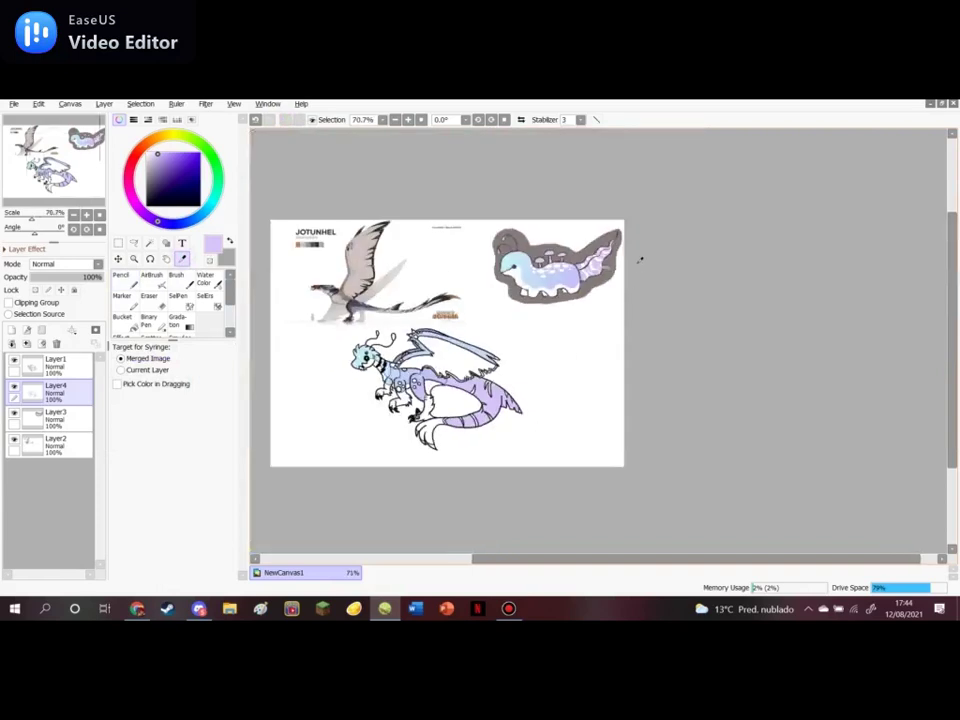
pyautogui.scroll(6, 636, 259)
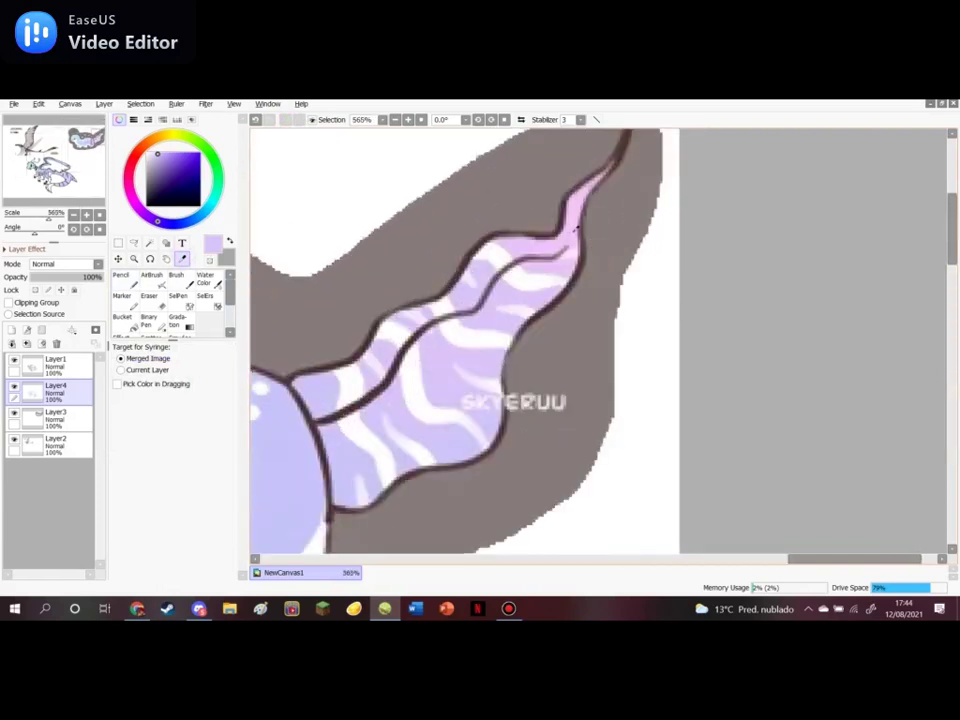
pyautogui.scroll(-5, 578, 228)
# Select the tuft at the end of the dragon's tail on Layer1 with the Magic Wand, leaving out its pointed tips
pyautogui.scroll(5, 346, 473)
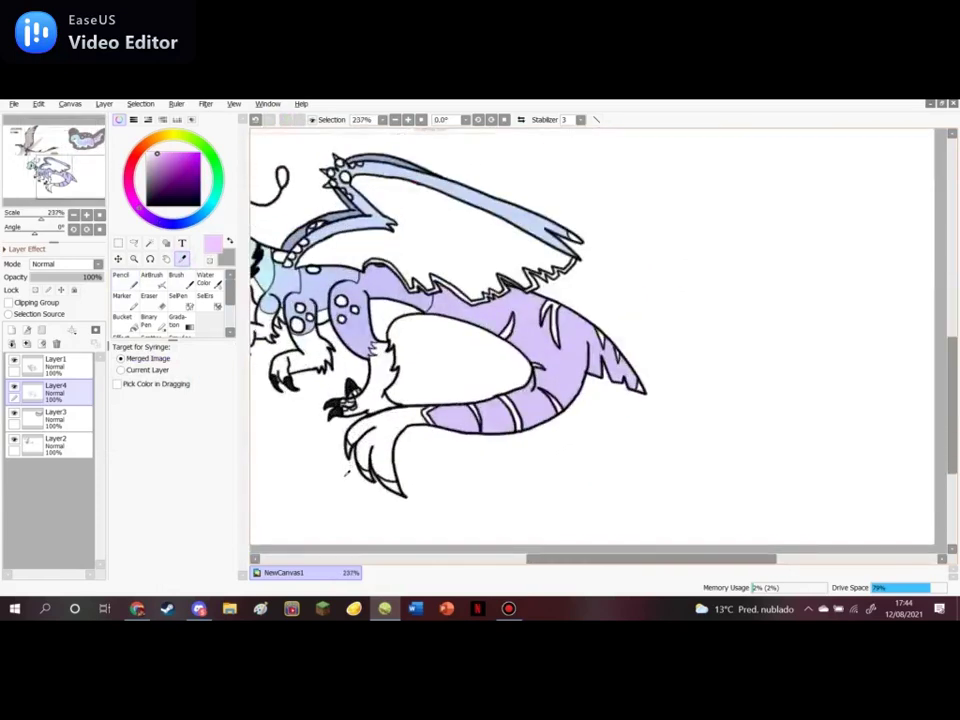
pyautogui.scroll(4, 347, 473)
pyautogui.click(77, 366)
pyautogui.click(150, 243)
pyautogui.click(431, 384)
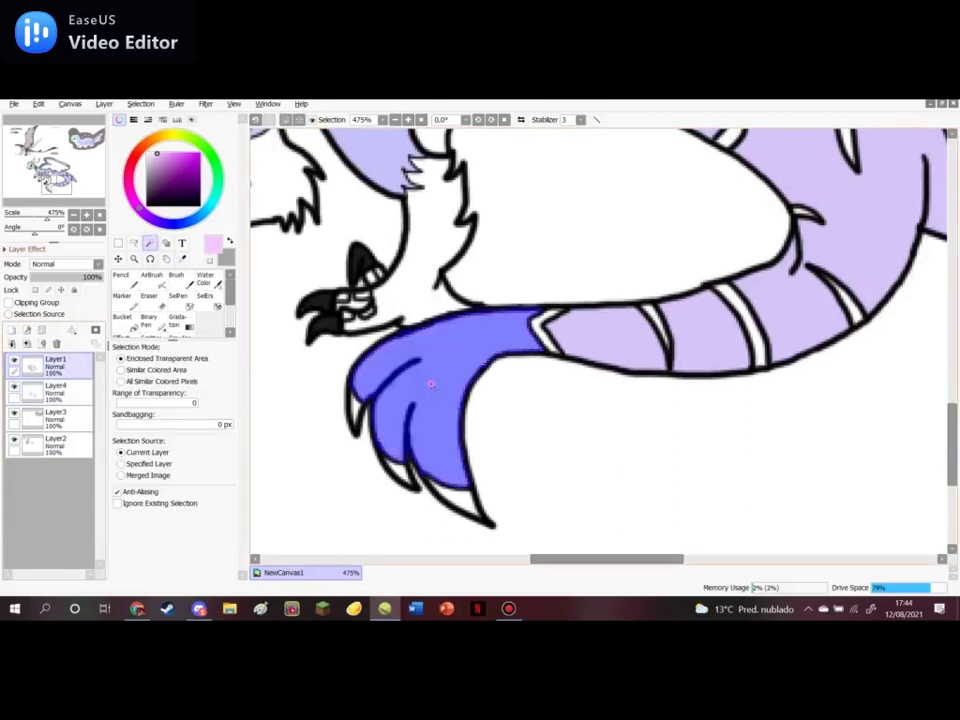
# Paint the selected tail tuft pink on Layer4 with the size 120 Pencil, and clear the selection
pyautogui.click(55, 390)
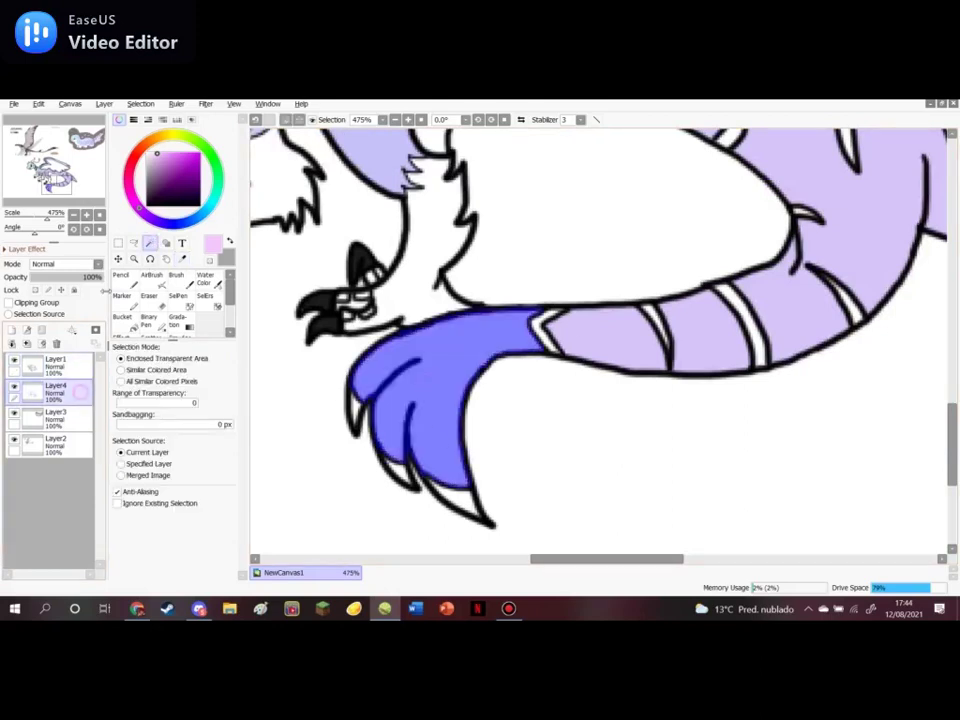
pyautogui.click(120, 274)
pyautogui.moveTo(420, 430)
pyautogui.mouseDown()
pyautogui.moveTo(514, 343)
pyautogui.moveTo(400, 335)
pyautogui.mouseUp()
pyautogui.hotkey('ctrl', 'd')
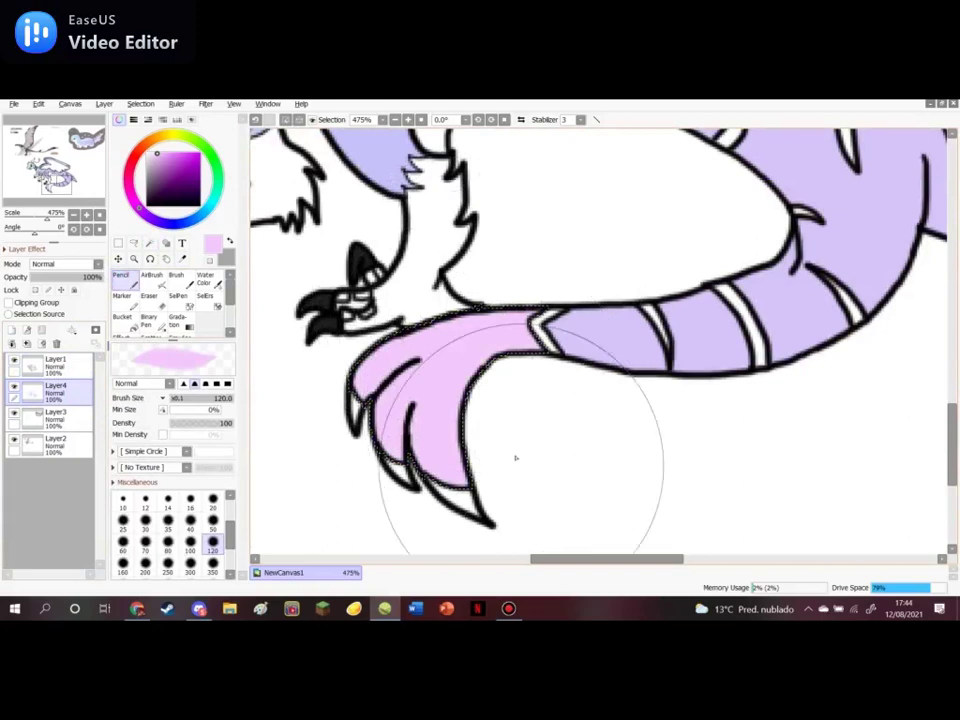
pyautogui.scroll(-5, 335, 340)
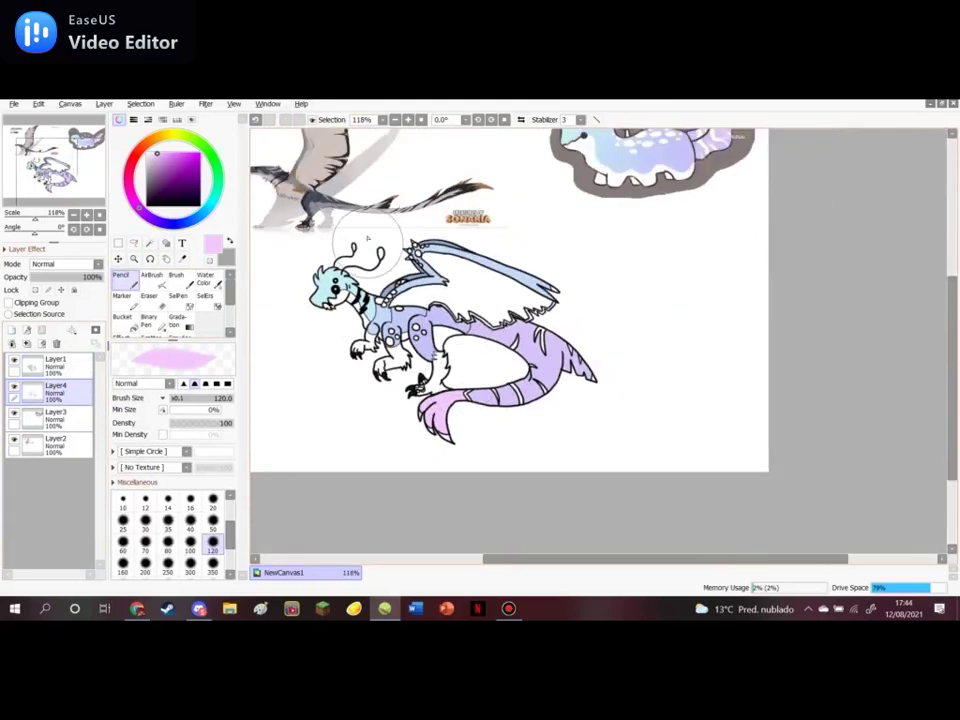
# Select the insides of the two antenna bulbs above the dragon's head on Layer1 with the Magic Wand
pyautogui.scroll(2, 362, 214)
pyautogui.press('alt')
pyautogui.scroll(-3, 600, 325)
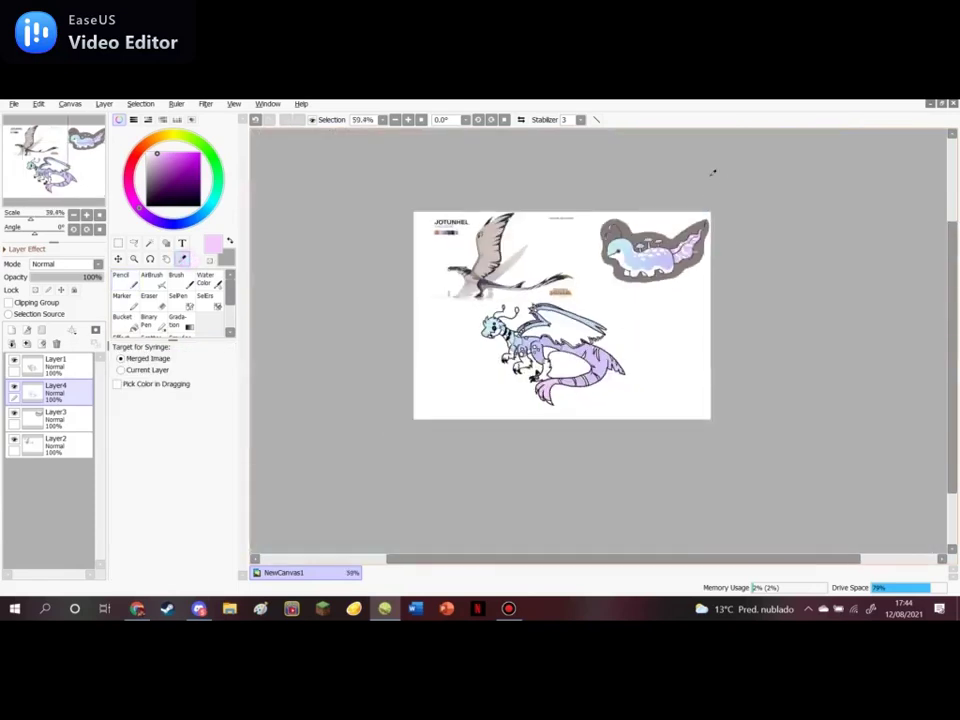
pyautogui.scroll(4, 675, 212)
pyautogui.scroll(-3, 472, 275)
pyautogui.scroll(9, 270, 388)
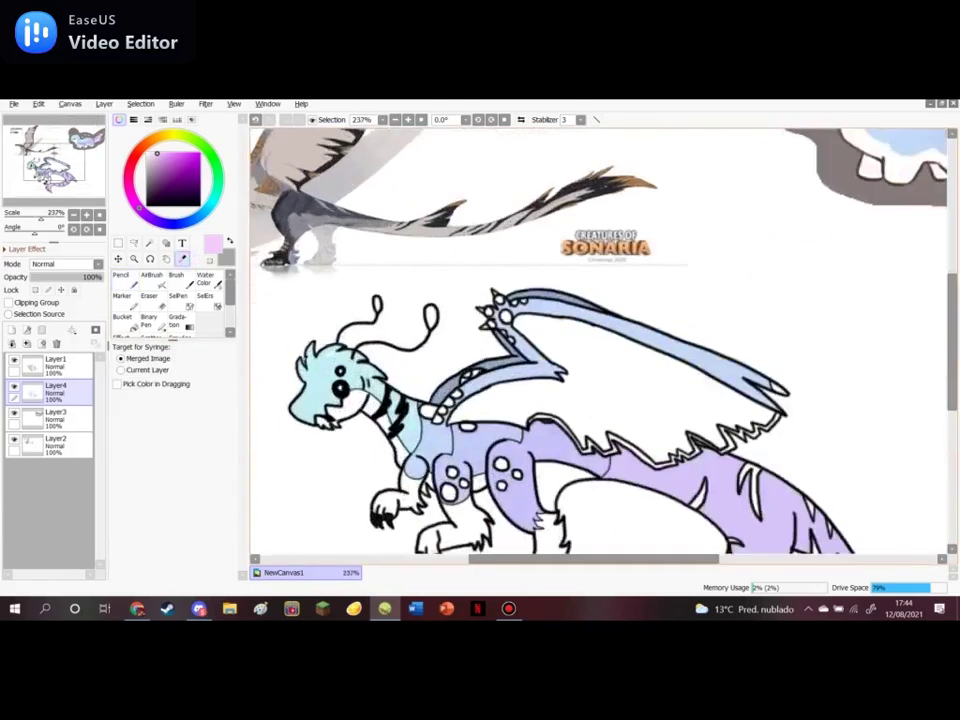
pyautogui.click(55, 362)
pyautogui.click(149, 244)
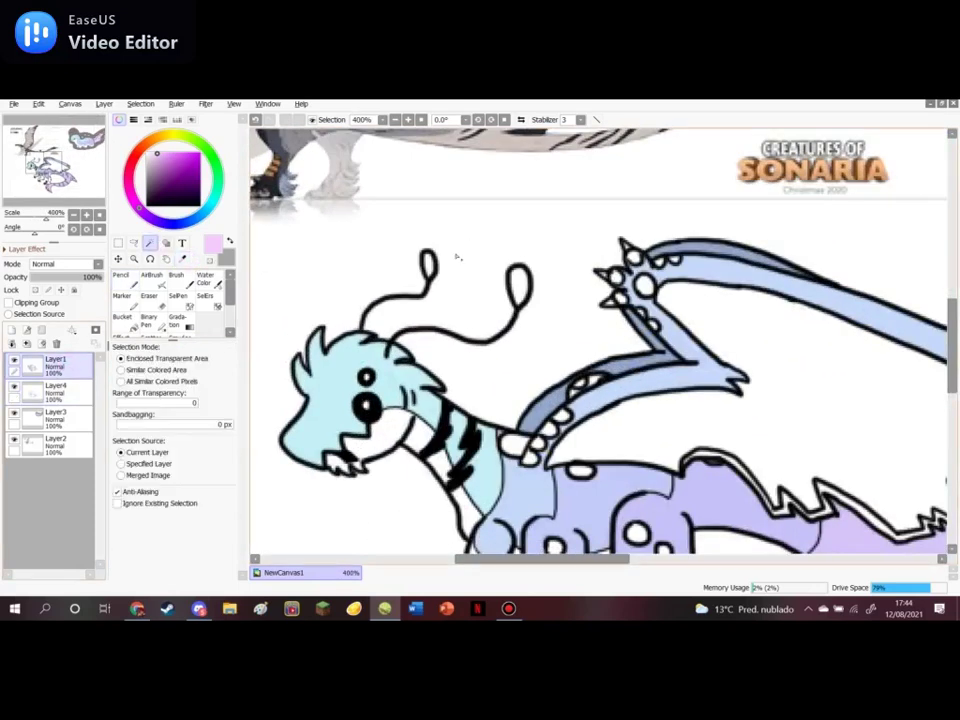
pyautogui.scroll(3, 456, 257)
pyautogui.click(397, 280)
pyautogui.click(549, 312)
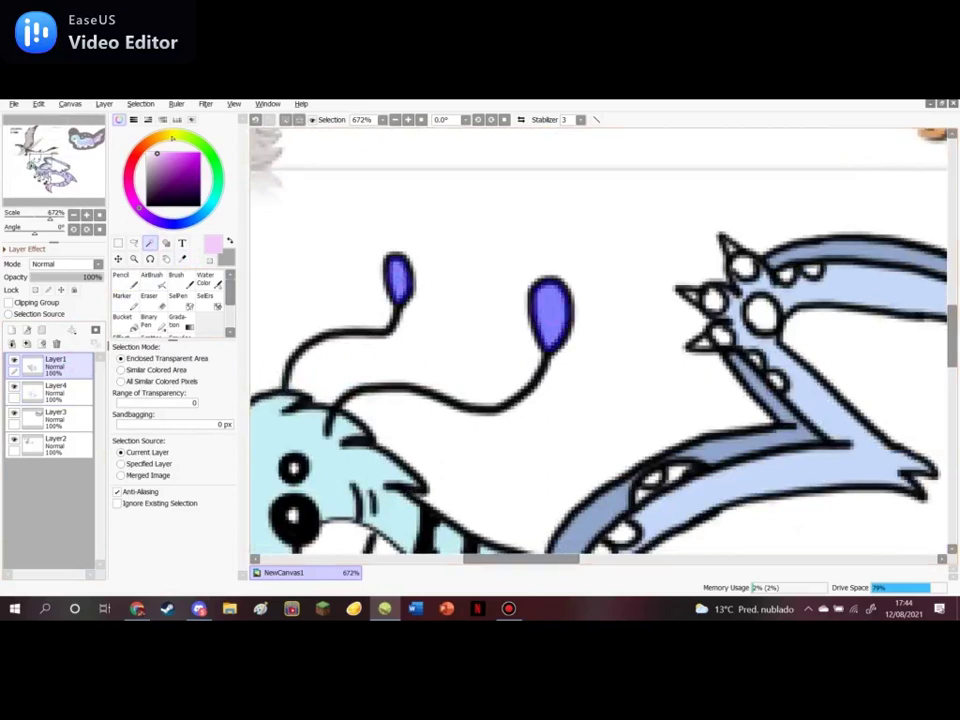
# Paint the selected antenna bulbs pale yellow on Layer4 with the size 120 Pencil, and clear the selection
pyautogui.click(170, 135)
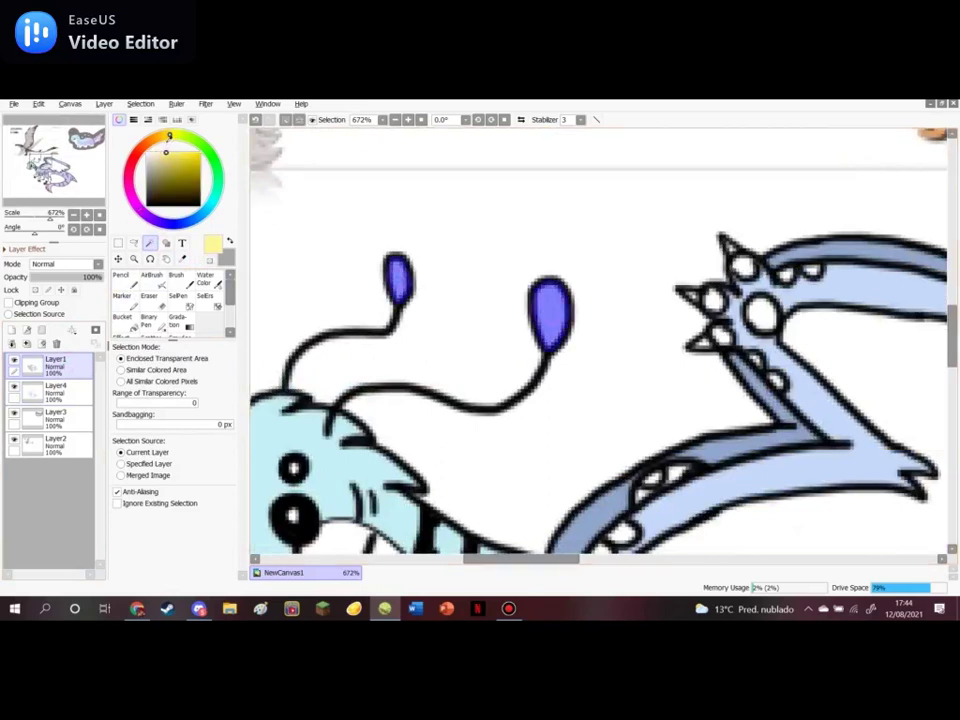
pyautogui.click(56, 390)
pyautogui.click(121, 275)
pyautogui.moveTo(428, 257); pyautogui.dragTo(513, 308)
pyautogui.click(286, 120)
# Add small white highlights to the centres of both yellow antenna bulbs on Layer4 with the size 3 Pencil
pyautogui.click(168, 180)
pyautogui.moveTo(169, 180); pyautogui.dragTo(146, 152)
pyautogui.scroll(1, 172, 517)
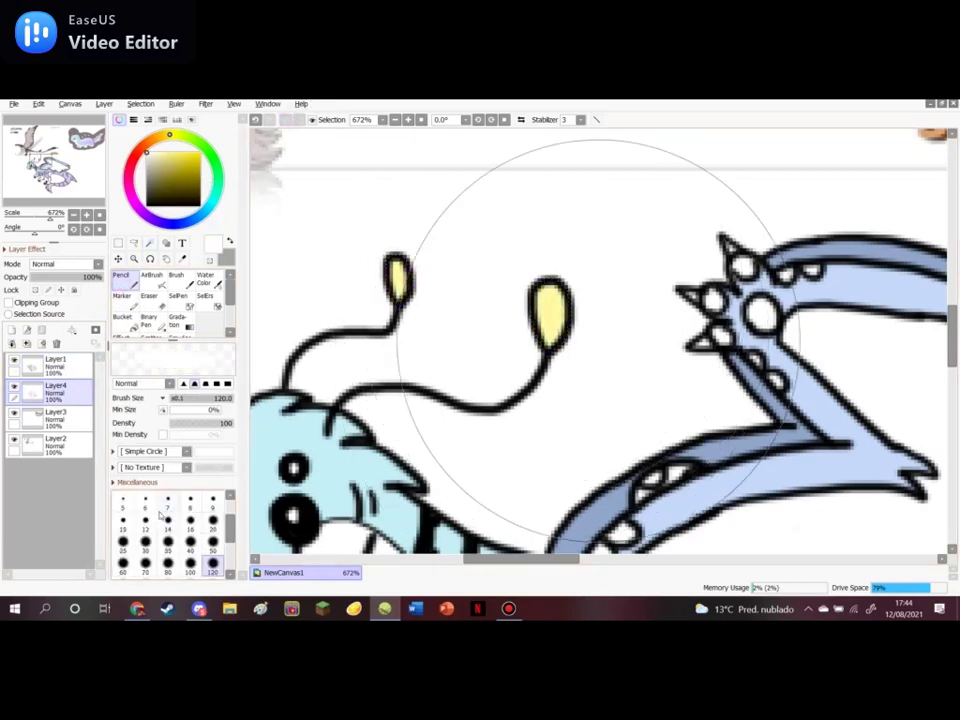
pyautogui.scroll(2, 160, 515)
pyautogui.click(167, 523)
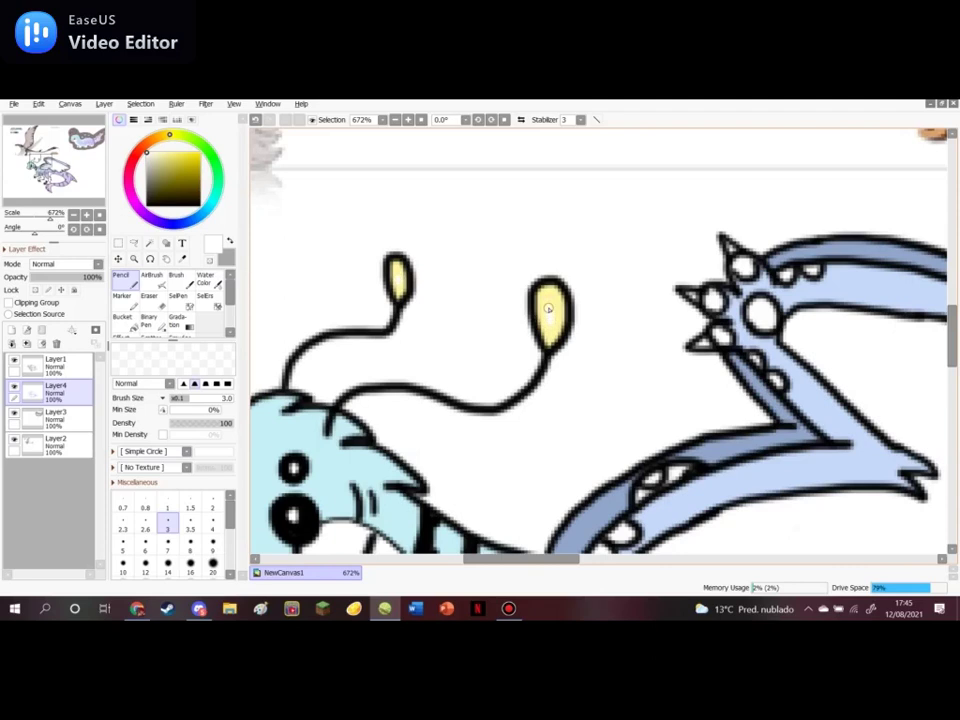
pyautogui.scroll(-4, 493, 216)
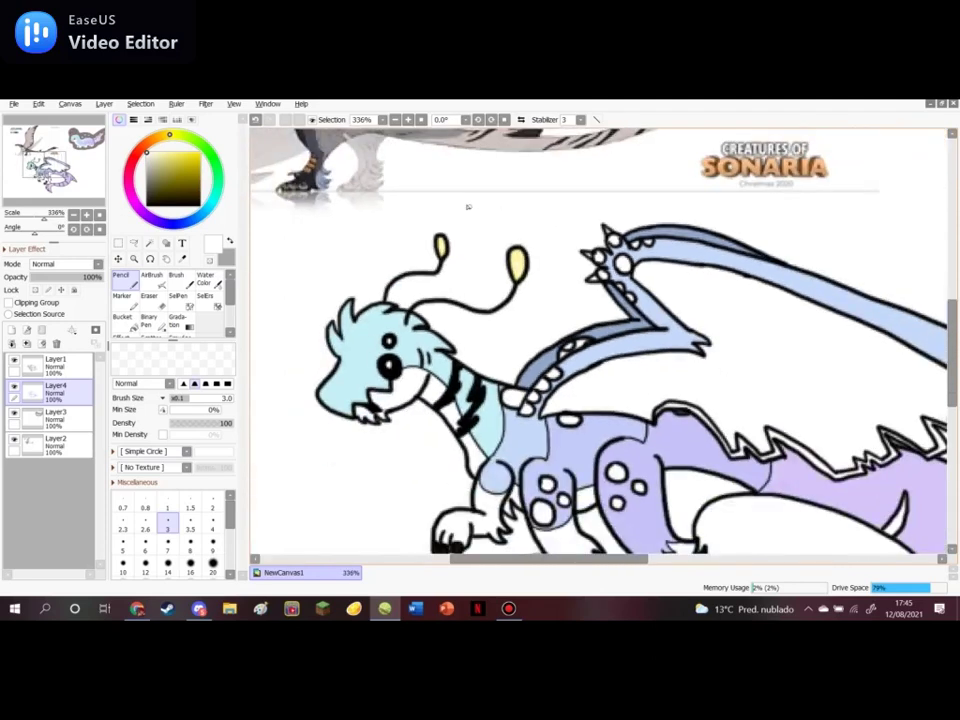
# Choose a light pink and select the four largest round spots at the dragon's wing joint on Layer1 with the Magic Wand
pyautogui.click(130, 193)
pyautogui.moveTo(169, 153); pyautogui.dragTo(155, 140)
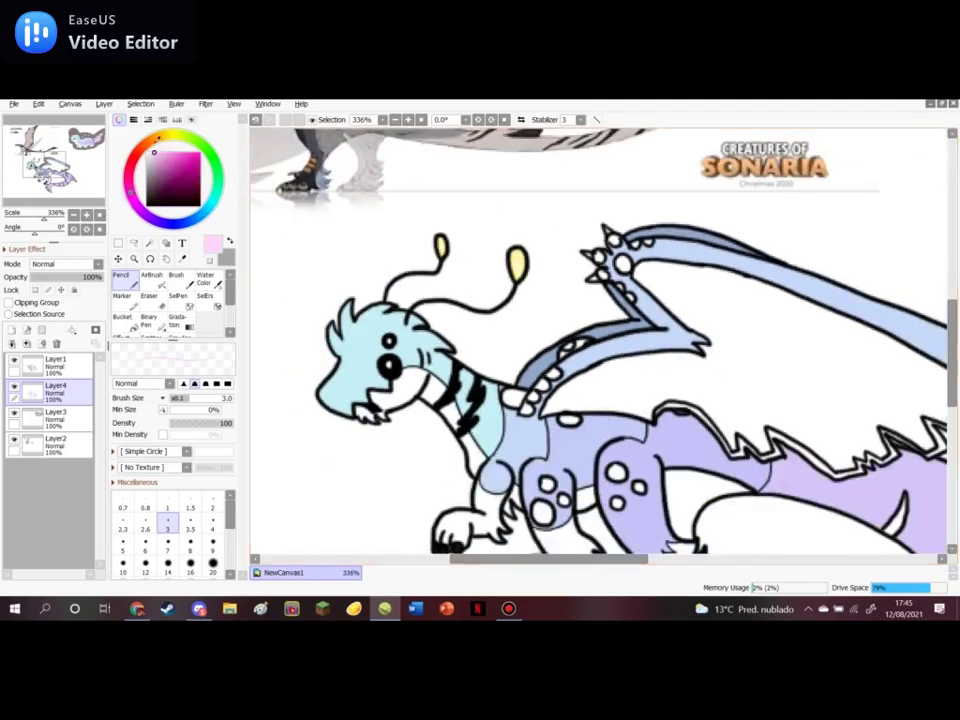
pyautogui.click(72, 362)
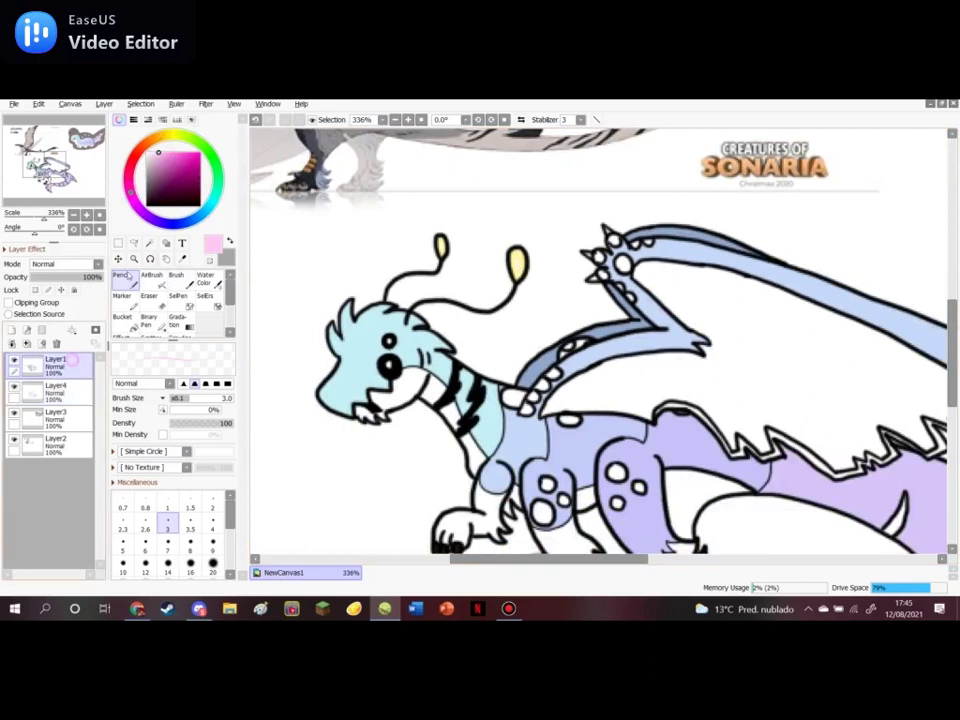
pyautogui.click(150, 244)
pyautogui.scroll(5, 624, 264)
pyautogui.click(545, 267)
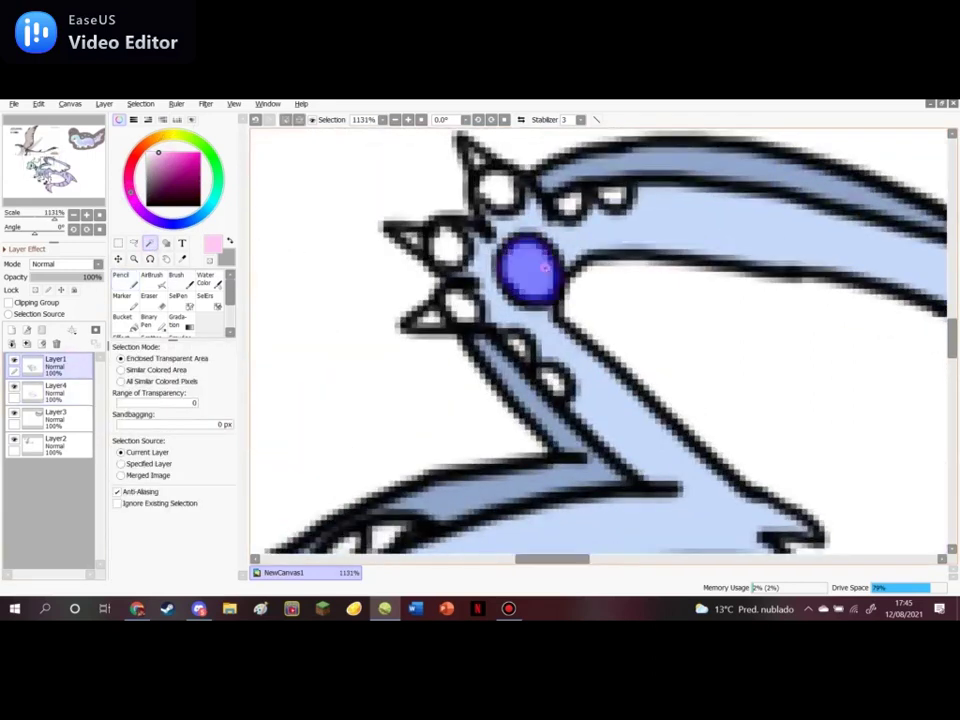
pyautogui.click(446, 250)
pyautogui.click(460, 305)
pyautogui.click(500, 190)
pyautogui.scroll(-3, 500, 190)
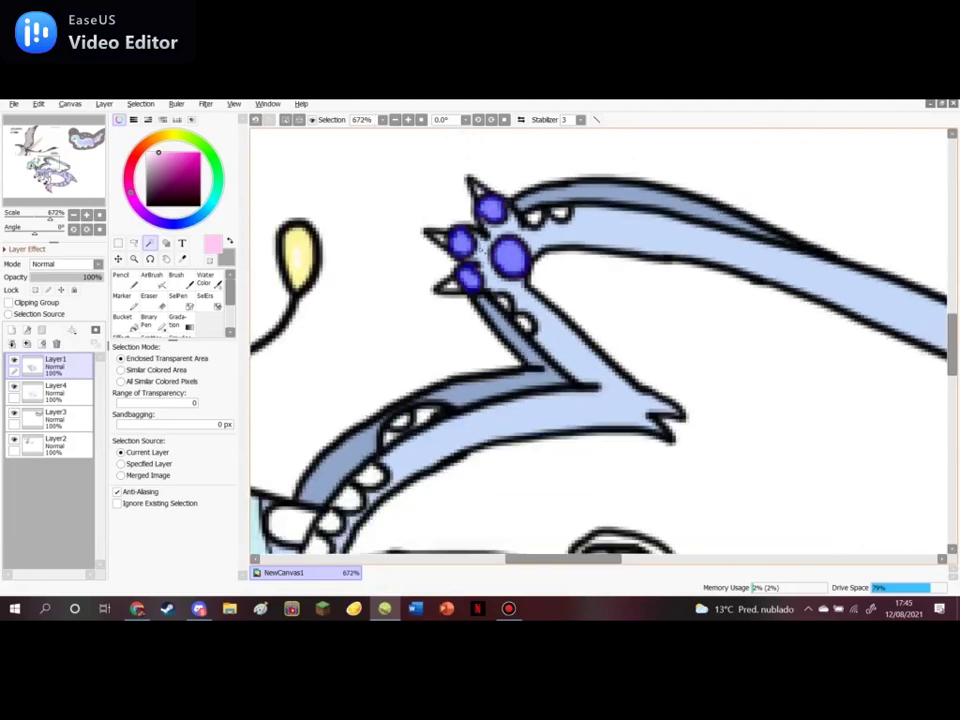
# Paint the selected wing-joint spots light pink on Layer4 with the size 50 Pencil, and clear the selection
pyautogui.click(37, 402)
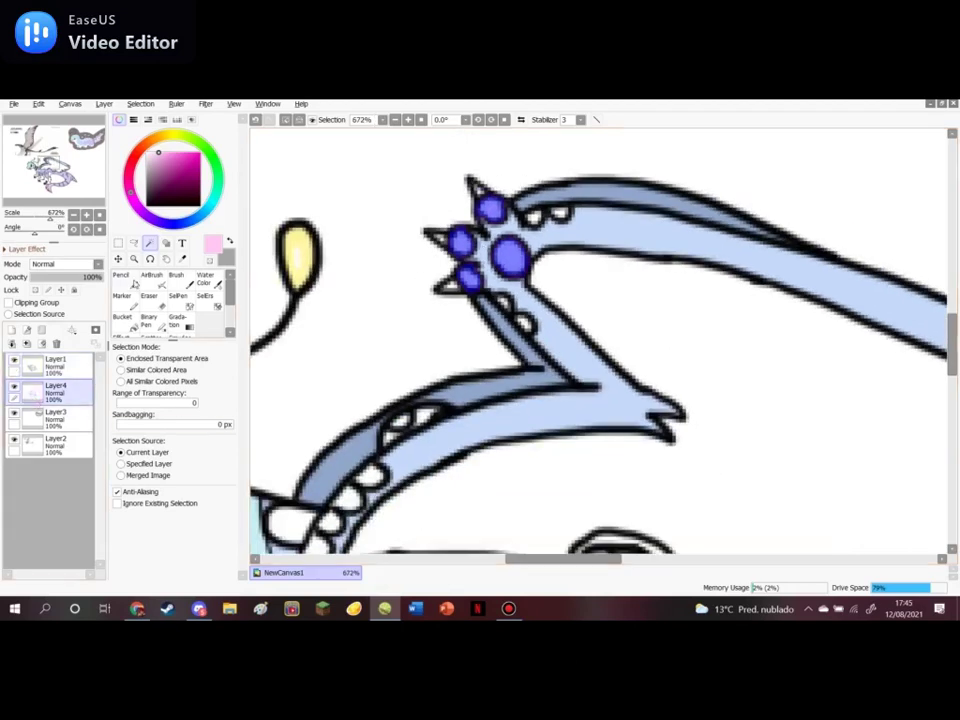
pyautogui.click(125, 282)
pyautogui.scroll(-1, 212, 563)
pyautogui.click(212, 563)
pyautogui.moveTo(600, 343); pyautogui.dragTo(493, 257)
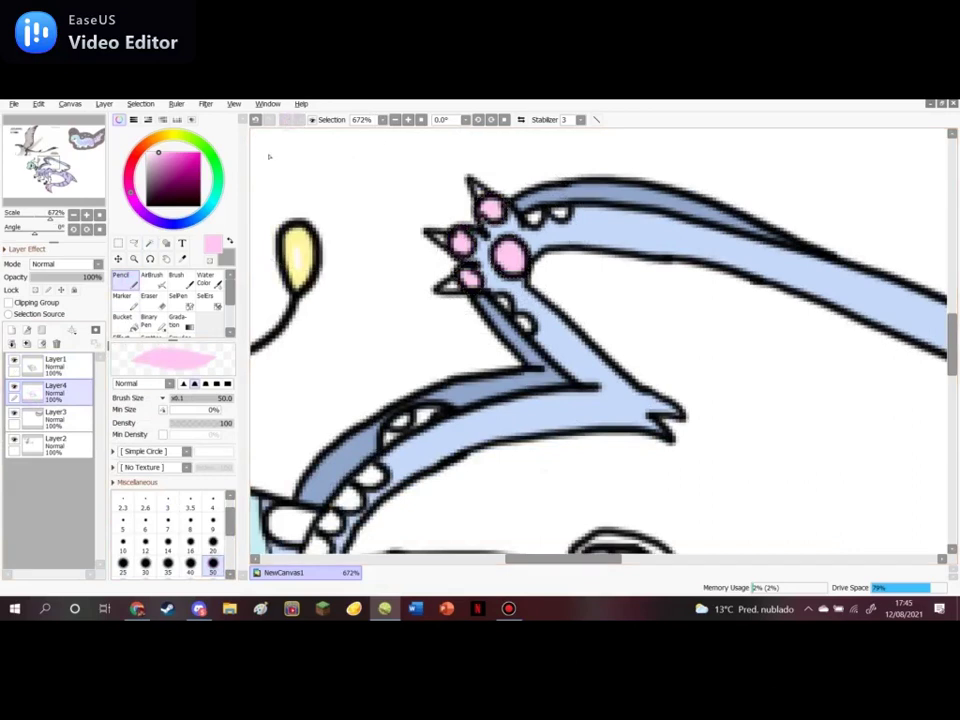
# Sample the near-black from the claws on the dragon's foot as the painting colour
pyautogui.click(183, 260)
pyautogui.scroll(-4, 450, 186)
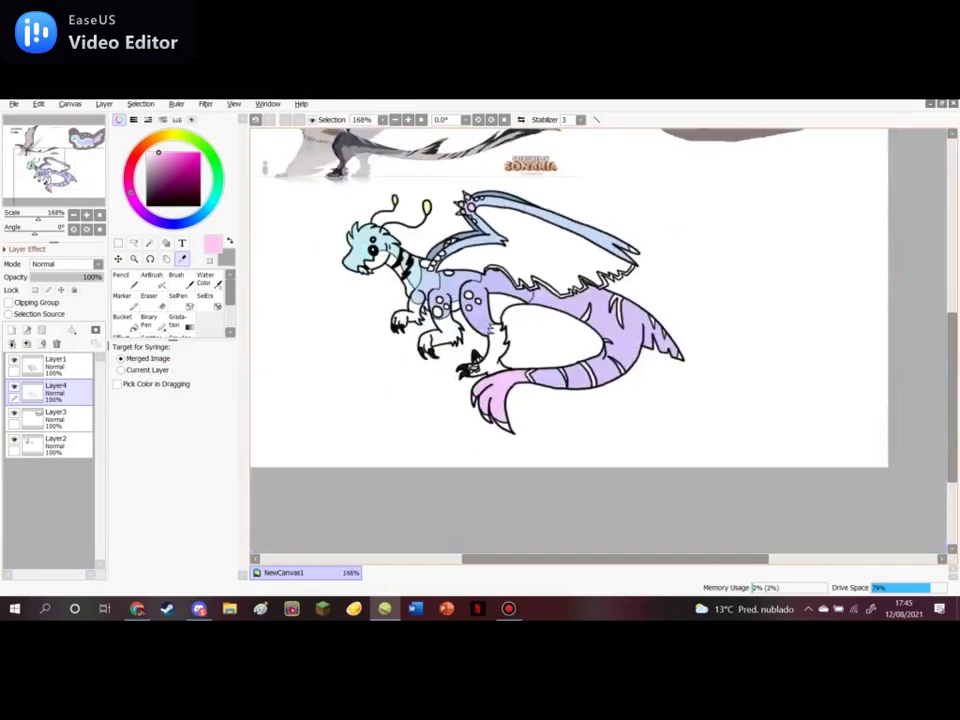
pyautogui.scroll(6, 436, 350)
pyautogui.scroll(1, 405, 317)
pyautogui.scroll(-6, 394, 312)
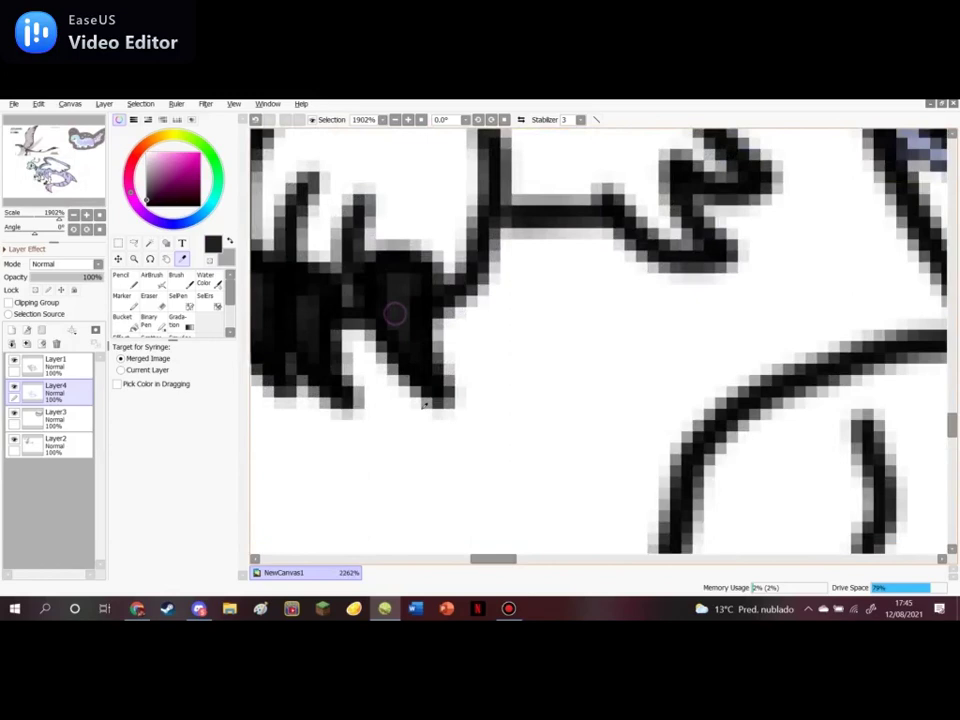
pyautogui.scroll(3, 560, 225)
pyautogui.scroll(2, 561, 237)
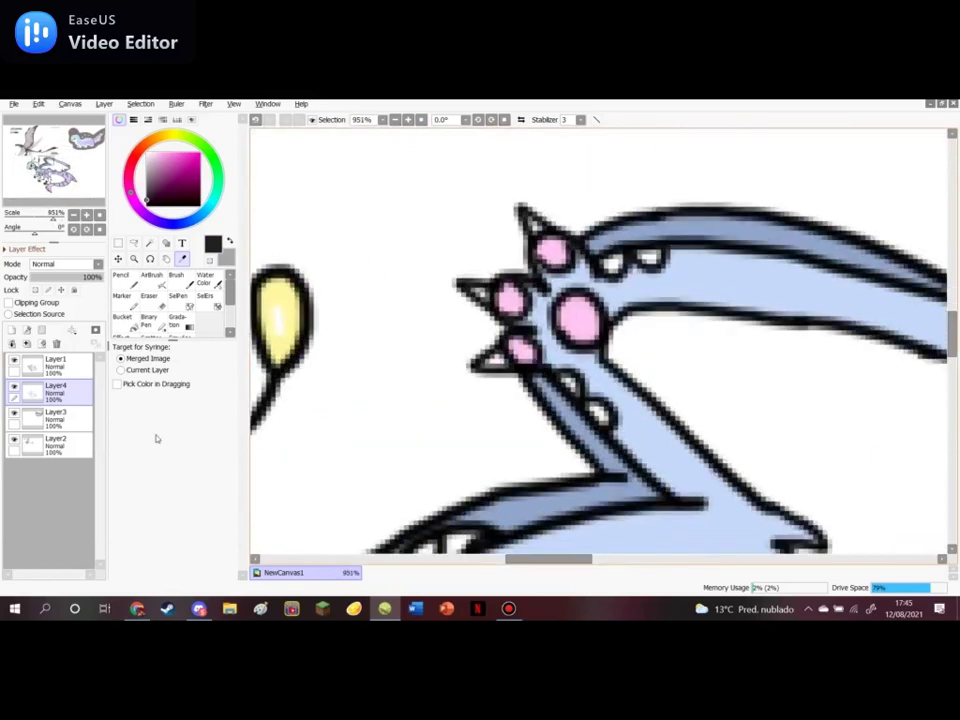
# Select the three pointed claws at the dragon's wing joint on Layer1 with the Magic Wand
pyautogui.click(60, 366)
pyautogui.click(148, 244)
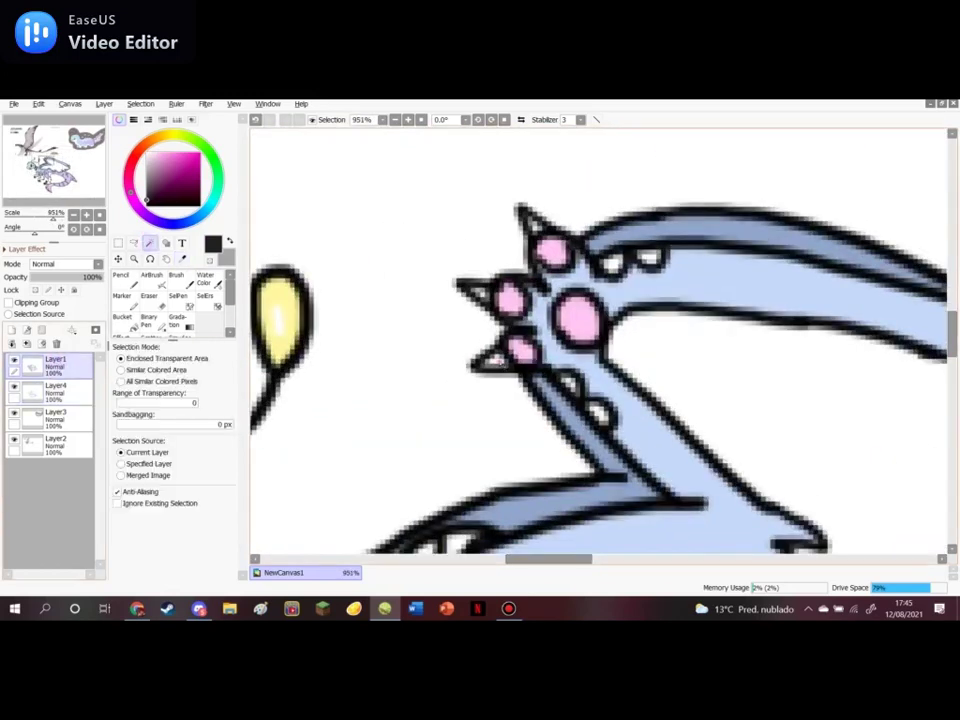
pyautogui.click(492, 361)
pyautogui.click(479, 291)
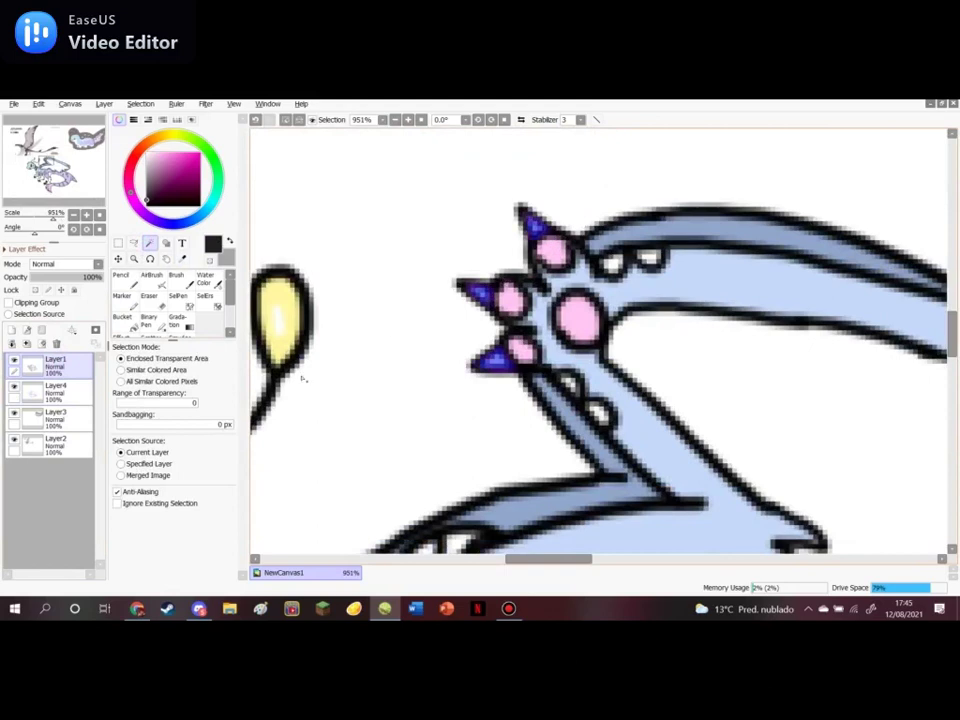
# Paint the selected wing claws near-black on Layer4 with the size 50 Pencil, and clear the selection
pyautogui.click(55, 386)
pyautogui.click(120, 274)
pyautogui.moveTo(509, 218)
pyautogui.mouseDown()
pyautogui.moveTo(485, 320)
pyautogui.moveTo(492, 265)
pyautogui.moveTo(504, 296)
pyautogui.mouseUp()
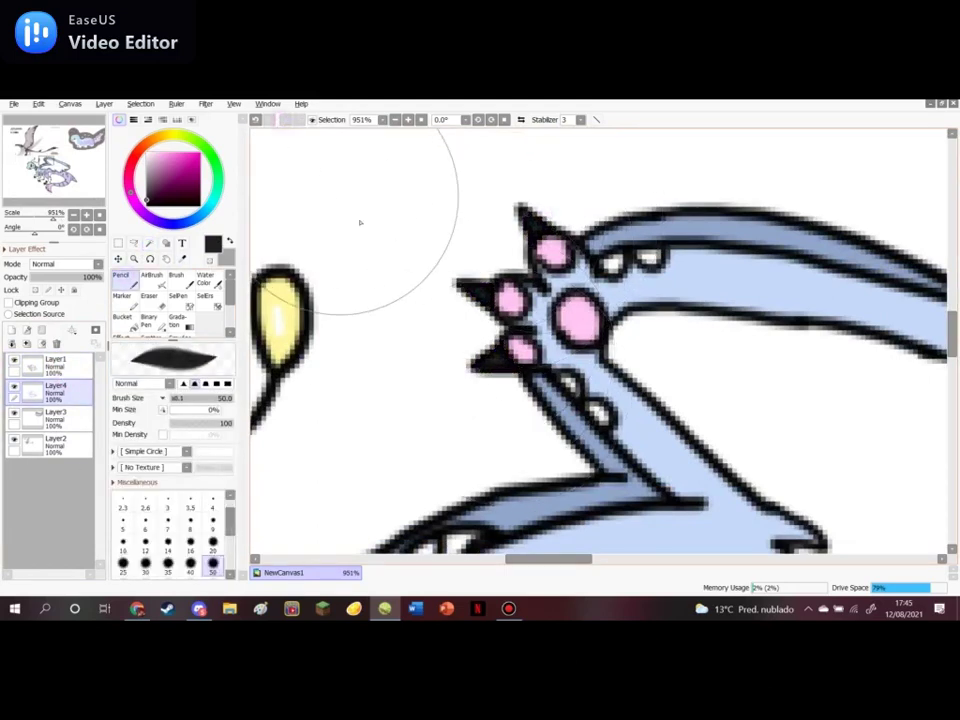
# Sample a light blue from the mushroom-backed reference creature as the painting colour
pyautogui.scroll(-4, 396, 222)
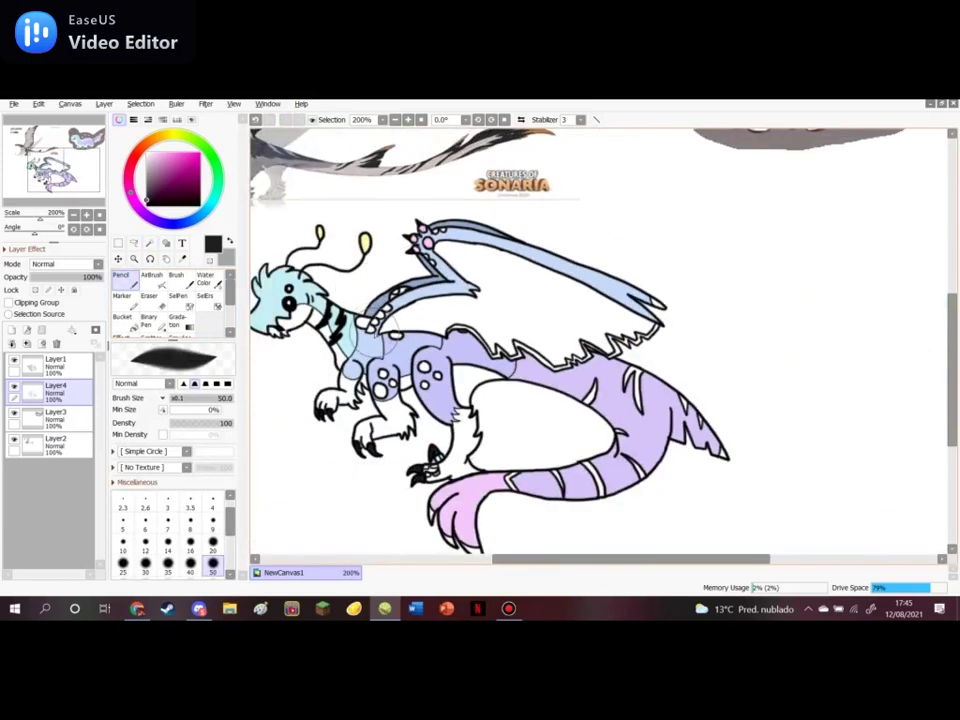
pyautogui.scroll(-3, 280, 255)
pyautogui.scroll(4, 612, 175)
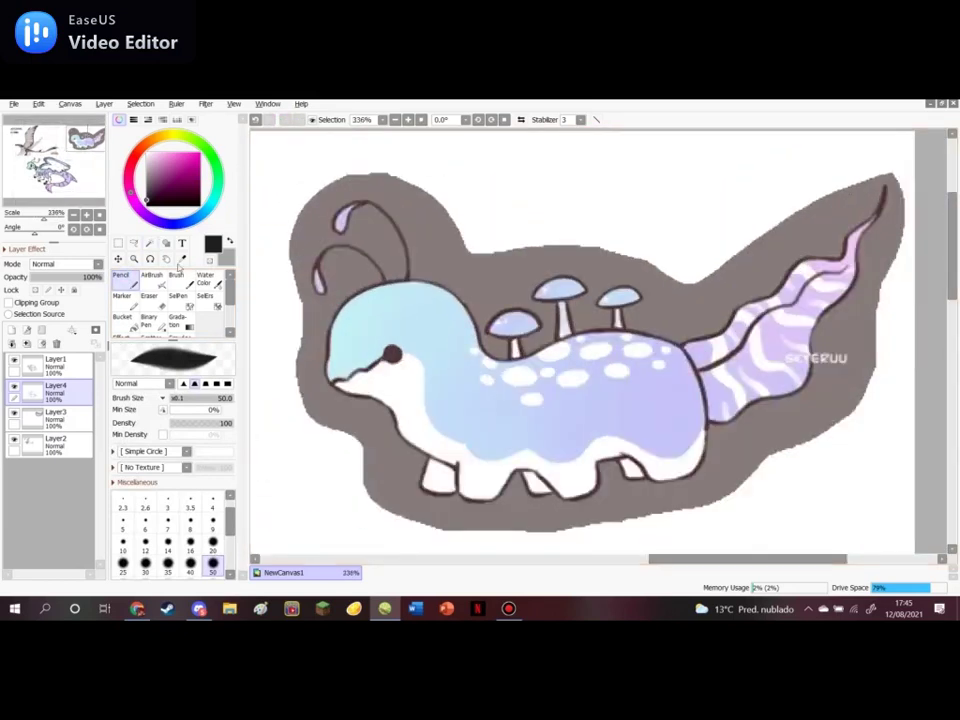
pyautogui.click(188, 261)
pyautogui.scroll(-10, 424, 217)
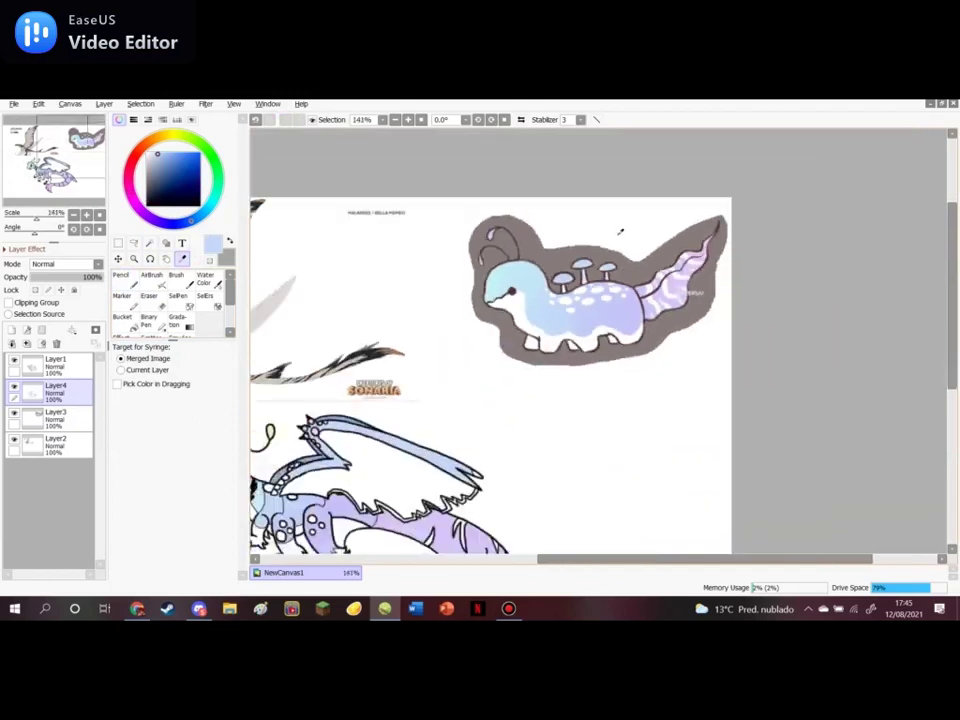
# Select the two unpainted gaps beside the small scale on the lower wing arm on Layer1 with the Magic Wand
pyautogui.scroll(8, 479, 347)
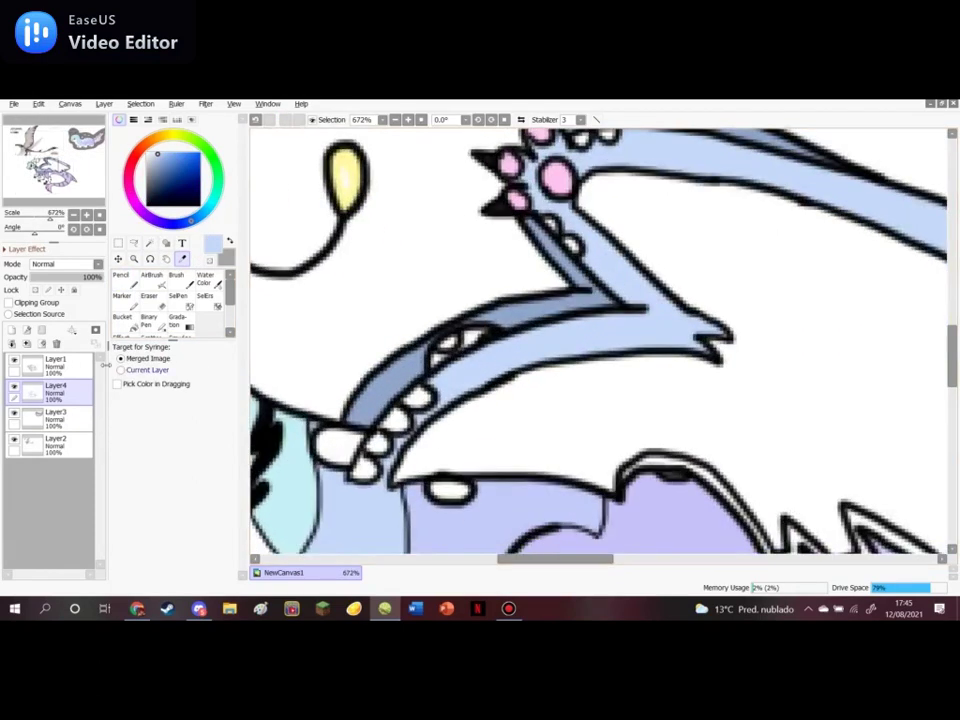
pyautogui.click(149, 243)
pyautogui.click(476, 333)
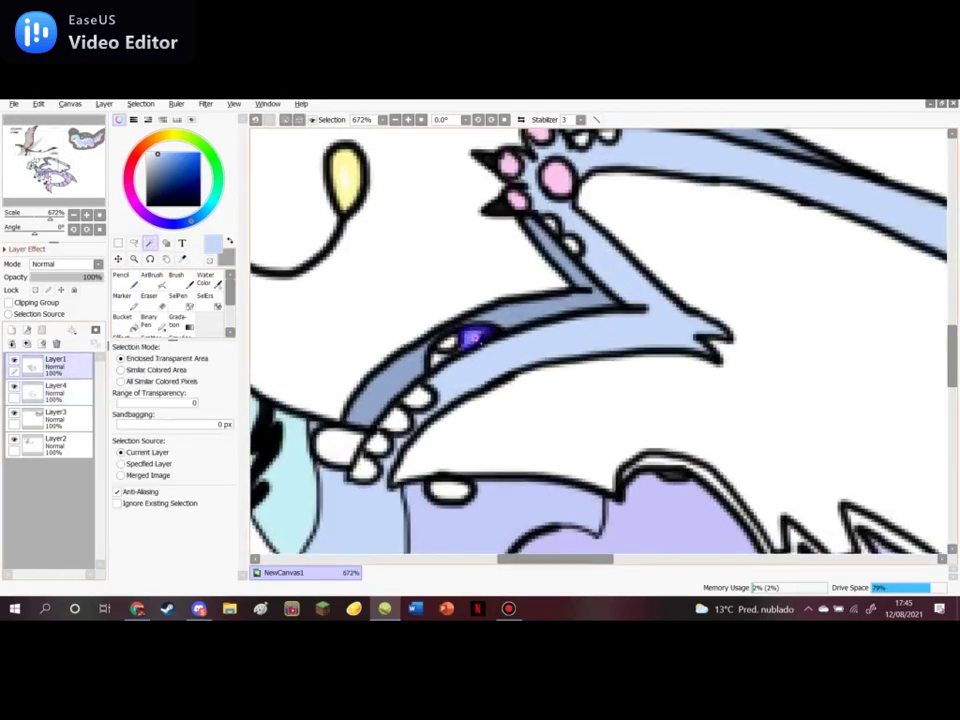
pyautogui.scroll(2, 444, 377)
pyautogui.click(434, 366)
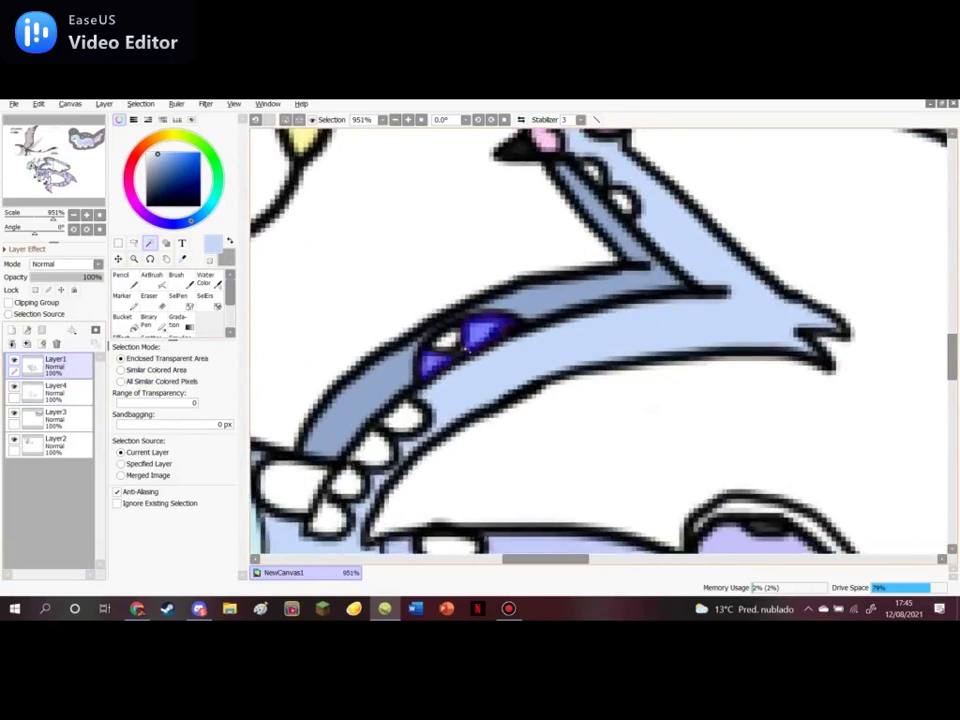
pyautogui.scroll(-2, 464, 346)
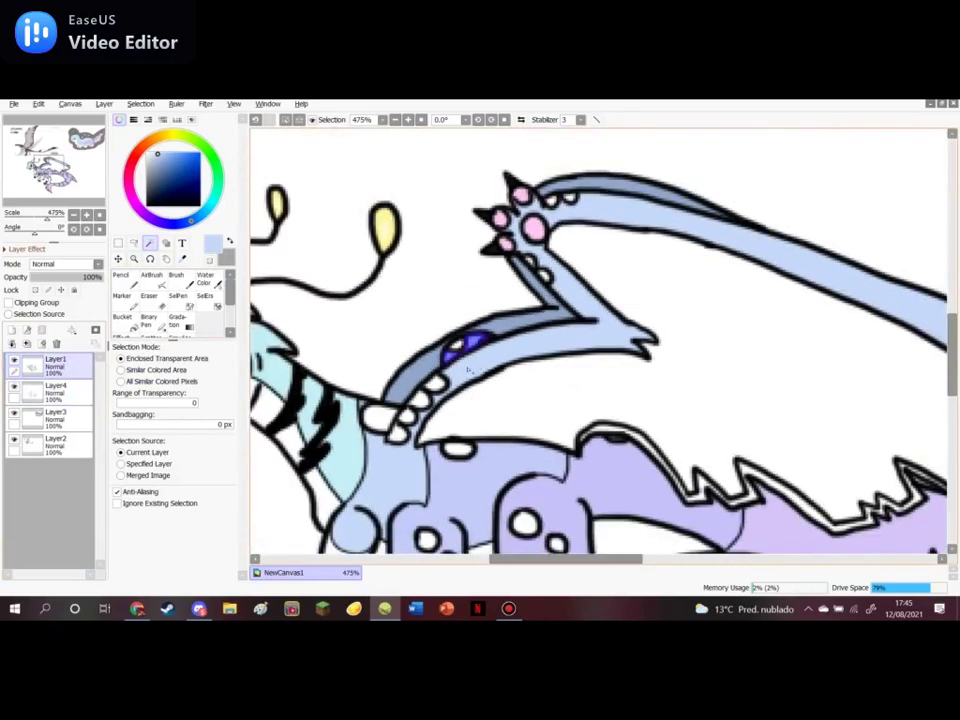
# Paint the selected gaps on the lower wing arm light blue on Layer4 with the size 50 Pencil, and clear the selection
pyautogui.click(50, 389)
pyautogui.click(121, 276)
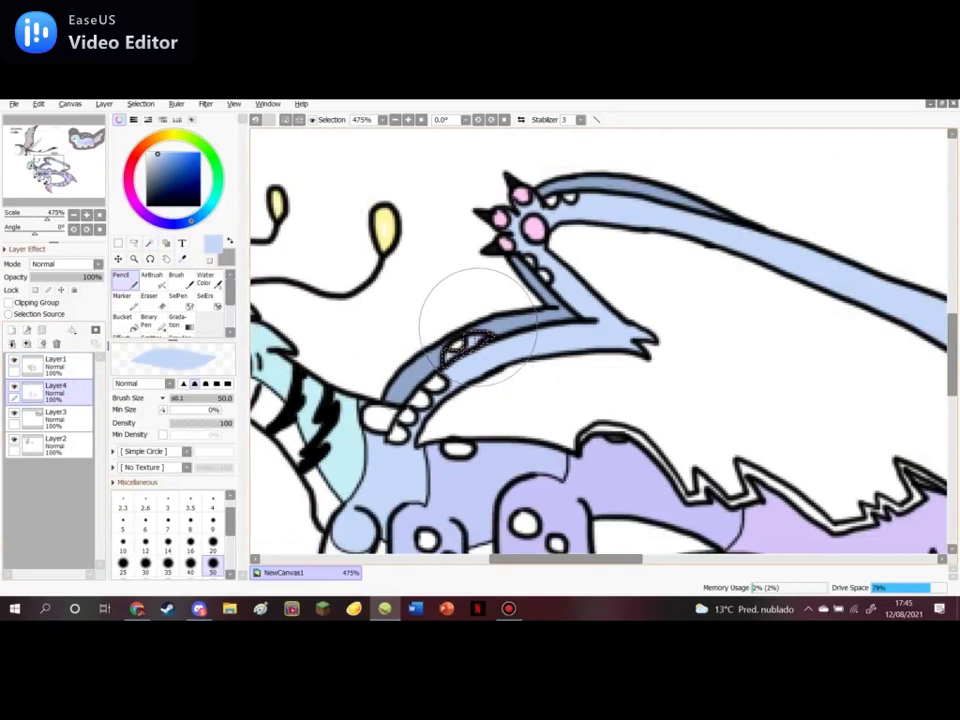
pyautogui.scroll(-1, 450, 255)
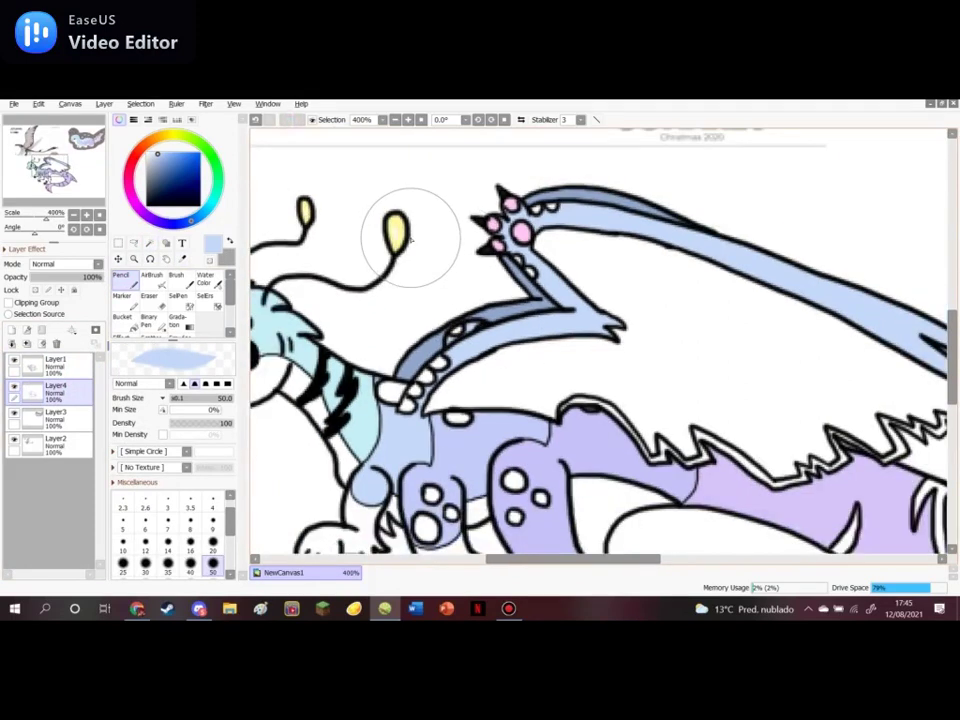
# Sample the orange palette swatch of the Jotunhel reference as the painting colour
pyautogui.scroll(-5, 410, 237)
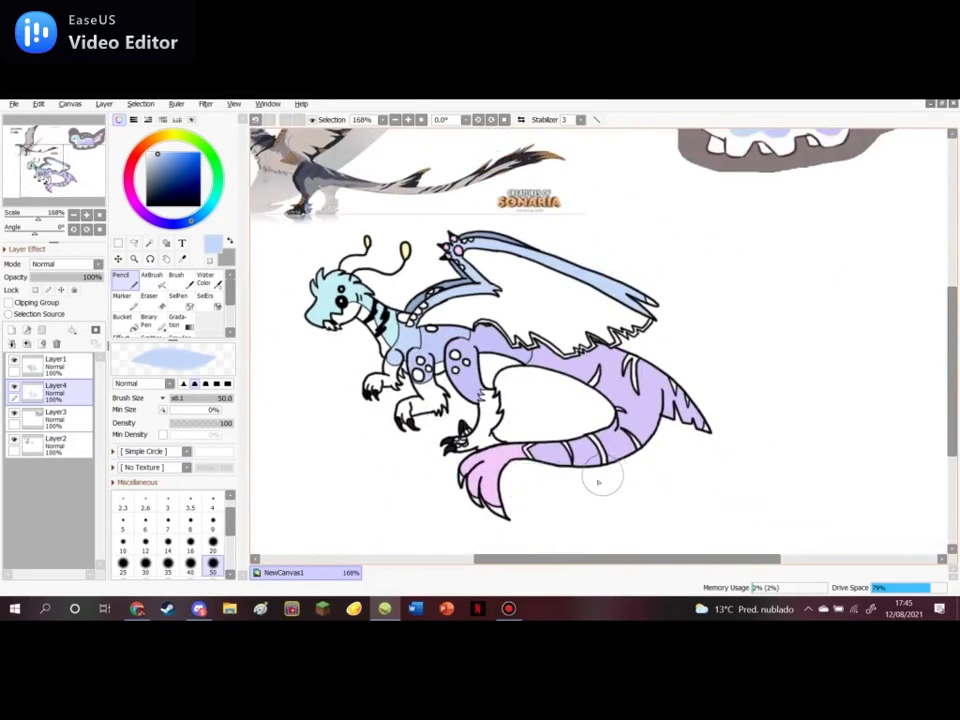
pyautogui.scroll(-2, 598, 481)
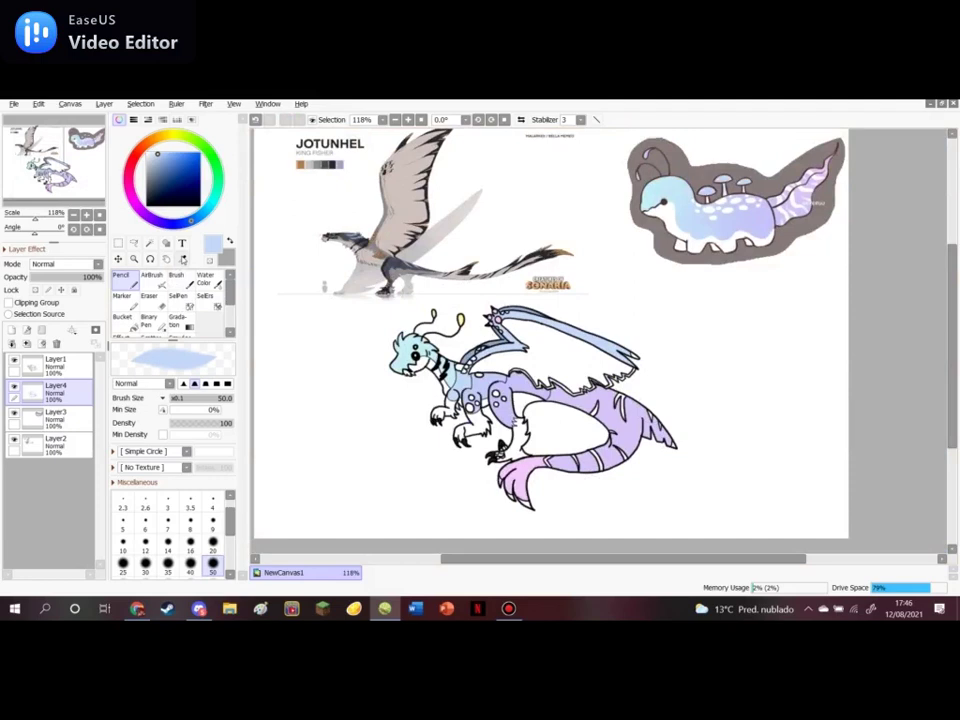
pyautogui.click(182, 258)
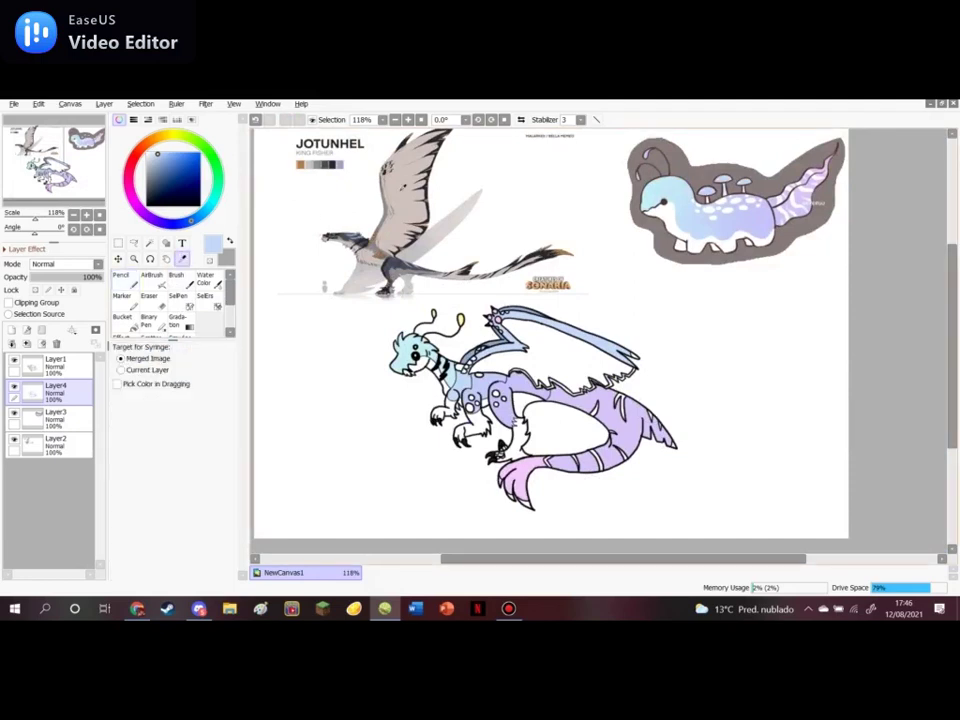
pyautogui.scroll(3, 416, 196)
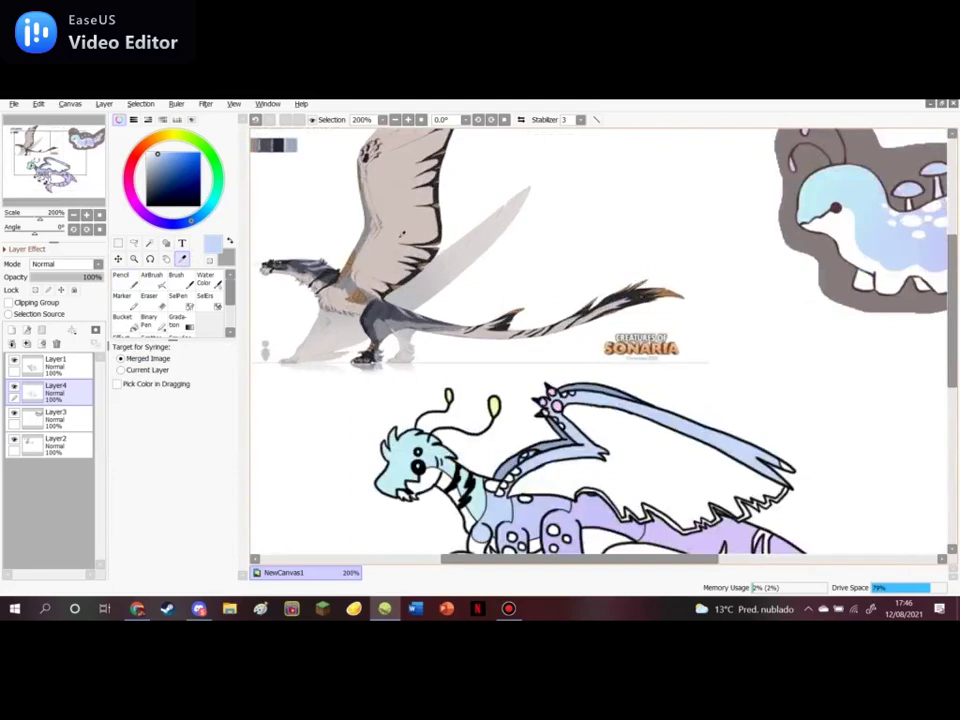
pyautogui.scroll(8, 400, 240)
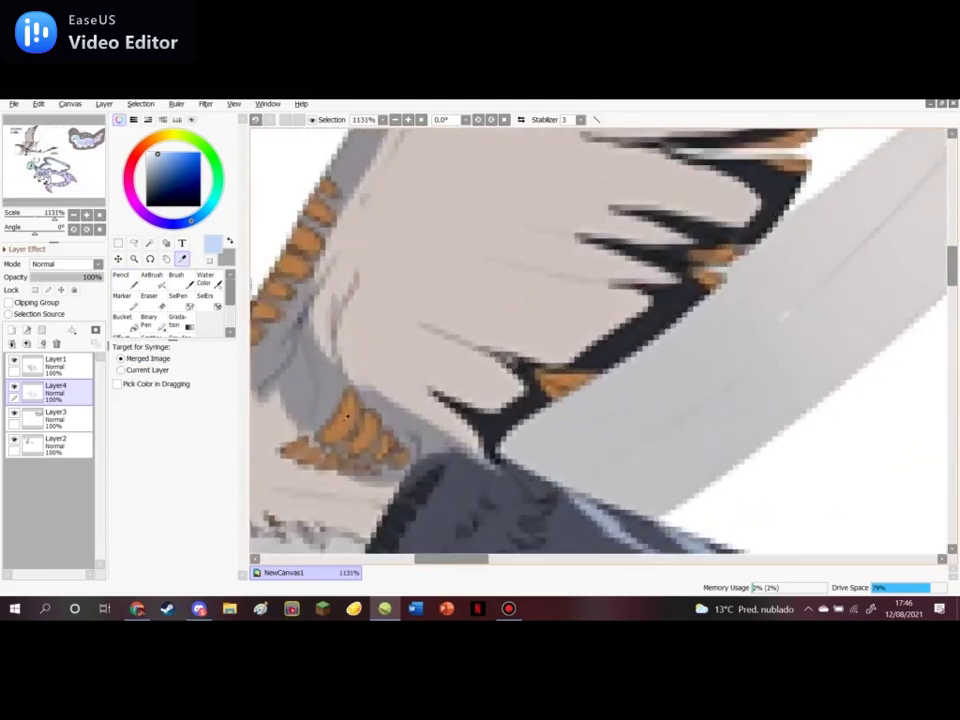
pyautogui.scroll(-8, 350, 413)
pyautogui.scroll(6, 360, 333)
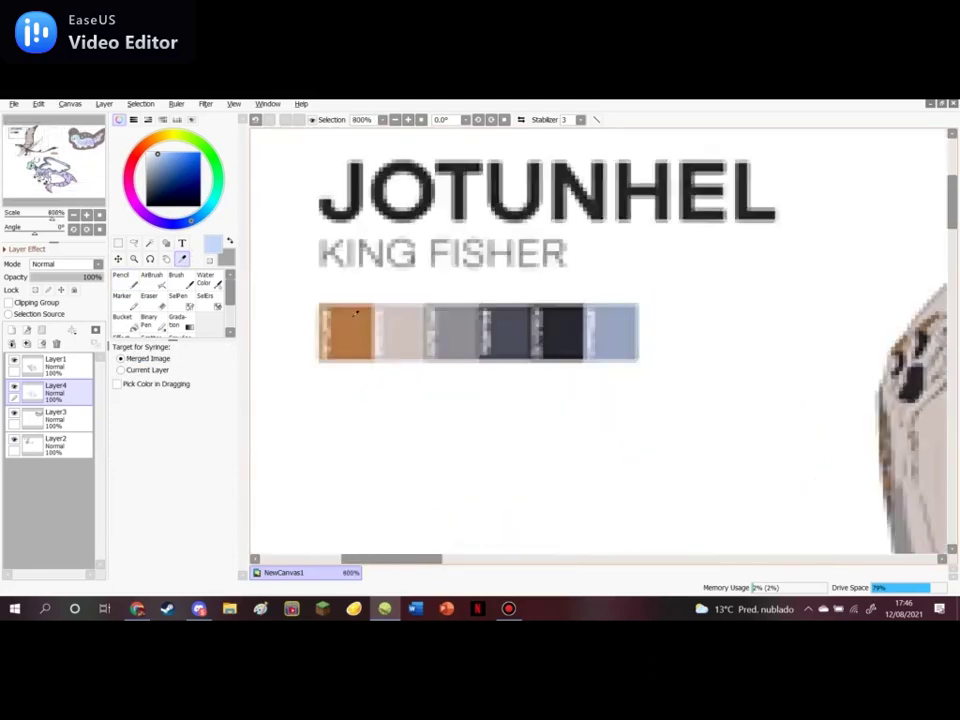
pyautogui.click(360, 333)
pyautogui.scroll(-8, 360, 333)
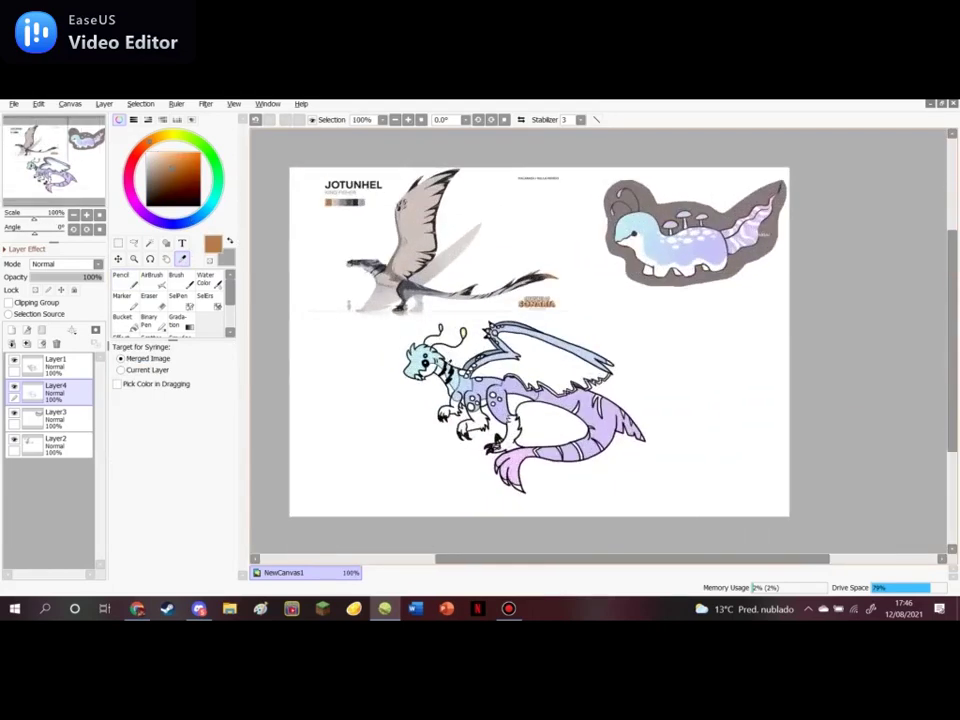
# Select the four small scales beside the wing paw on Layer1 with the Magic Wand
pyautogui.scroll(4, 540, 355)
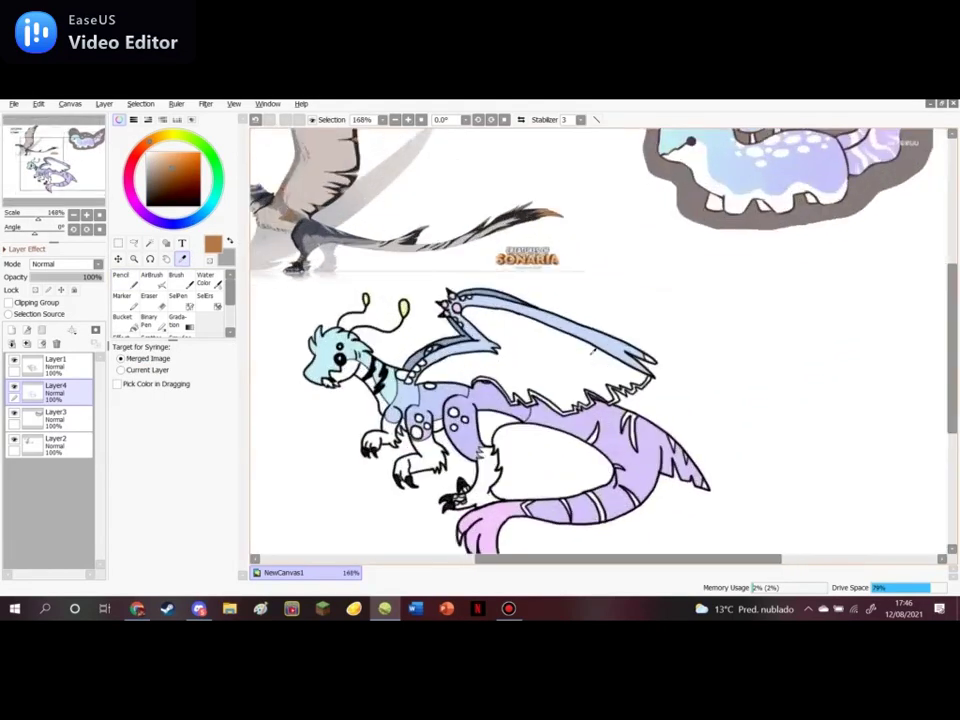
pyautogui.scroll(-2, 393, 337)
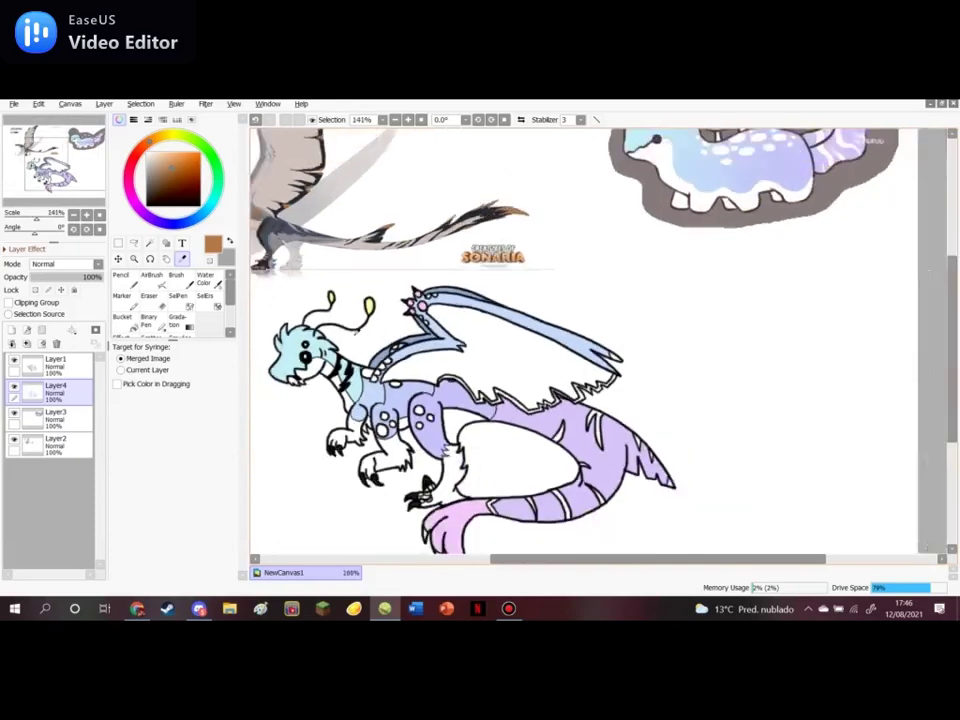
pyautogui.scroll(4, 437, 302)
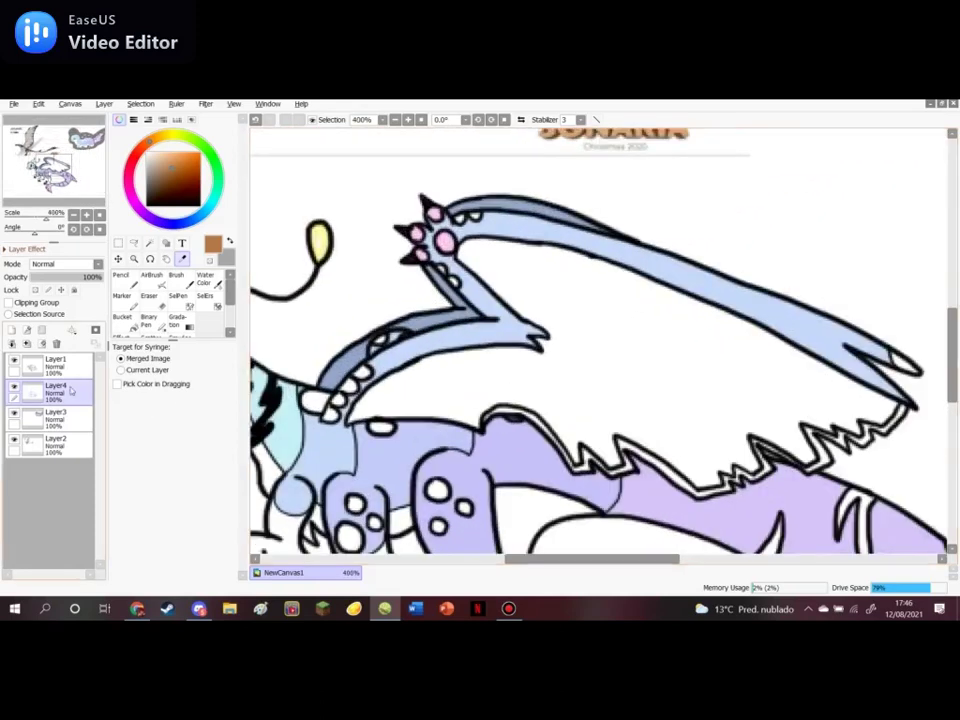
pyautogui.click(75, 366)
pyautogui.click(150, 244)
pyautogui.scroll(2, 466, 198)
pyautogui.click(449, 241)
pyautogui.click(481, 237)
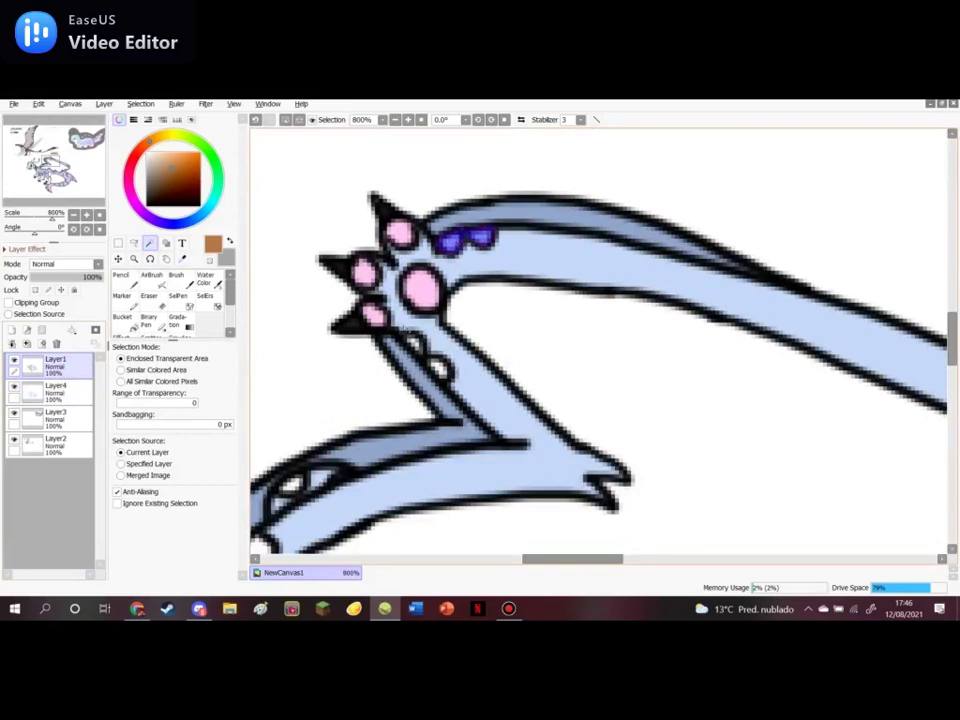
pyautogui.scroll(-2, 330, 278)
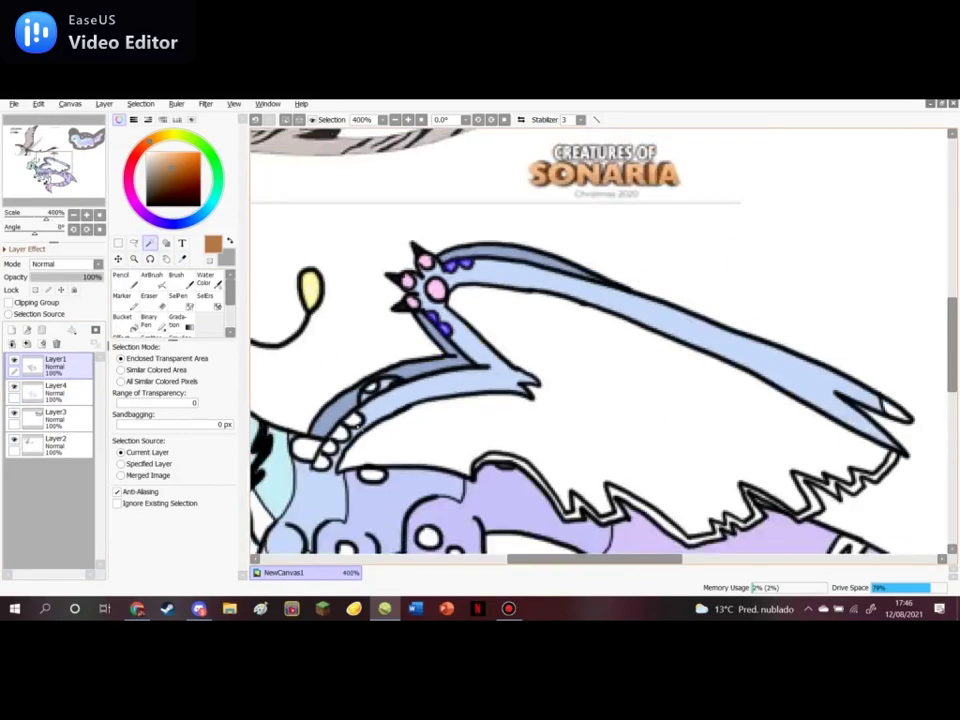
# Add the row of four scales on the lower wing arm and the wing's outer tip to the selection
pyautogui.scroll(2, 268, 320)
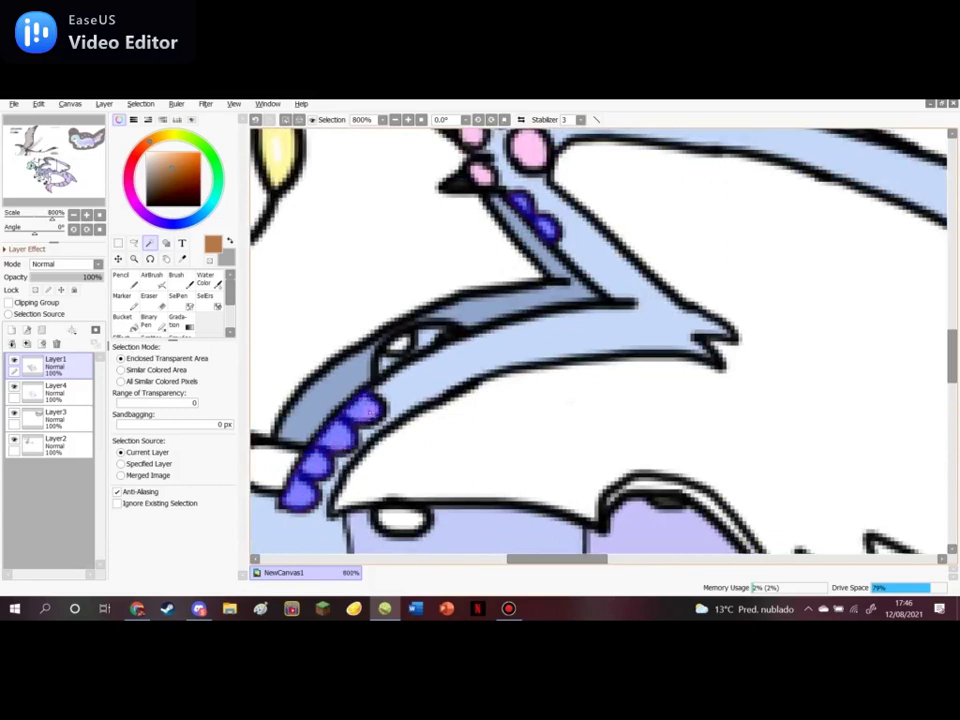
pyautogui.scroll(-3, 390, 293)
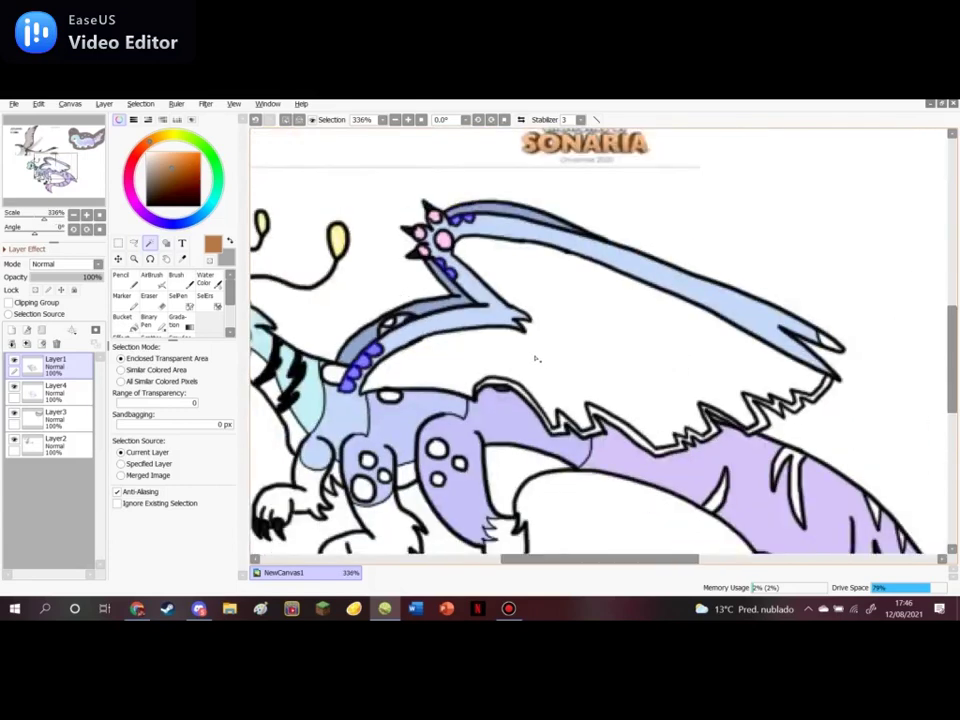
pyautogui.scroll(2, 843, 296)
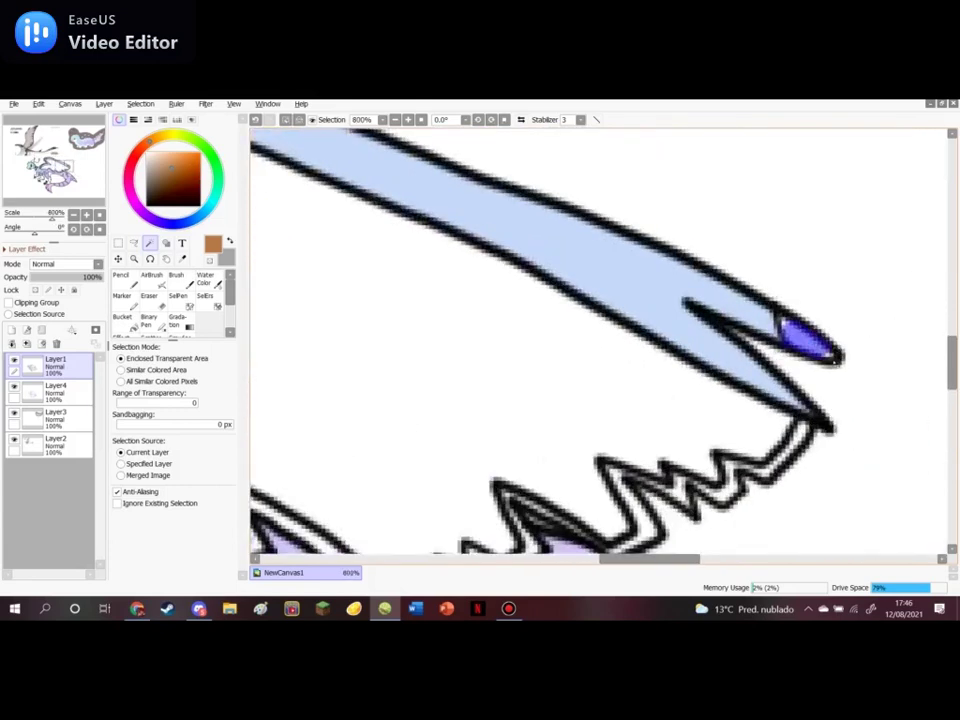
pyautogui.scroll(-7, 804, 325)
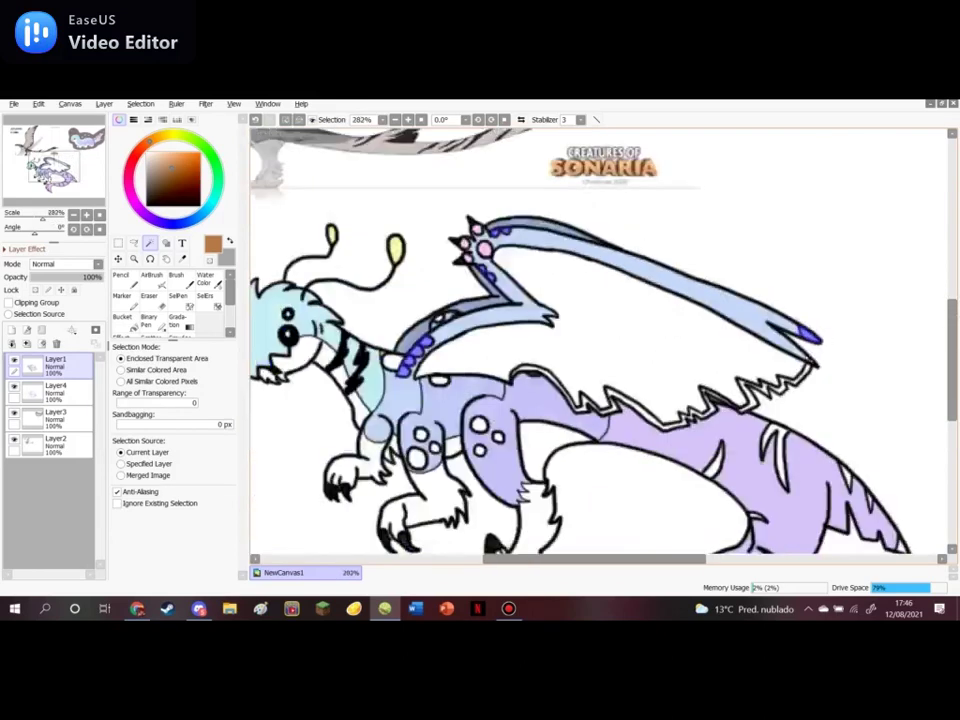
# Lighten the orange to pale peach, paint the selected scales and wing tip on Layer4 with the size 50 Pencil, and clear the selection
pyautogui.scroll(3, 570, 268)
pyautogui.moveTo(169, 164); pyautogui.dragTo(163, 151)
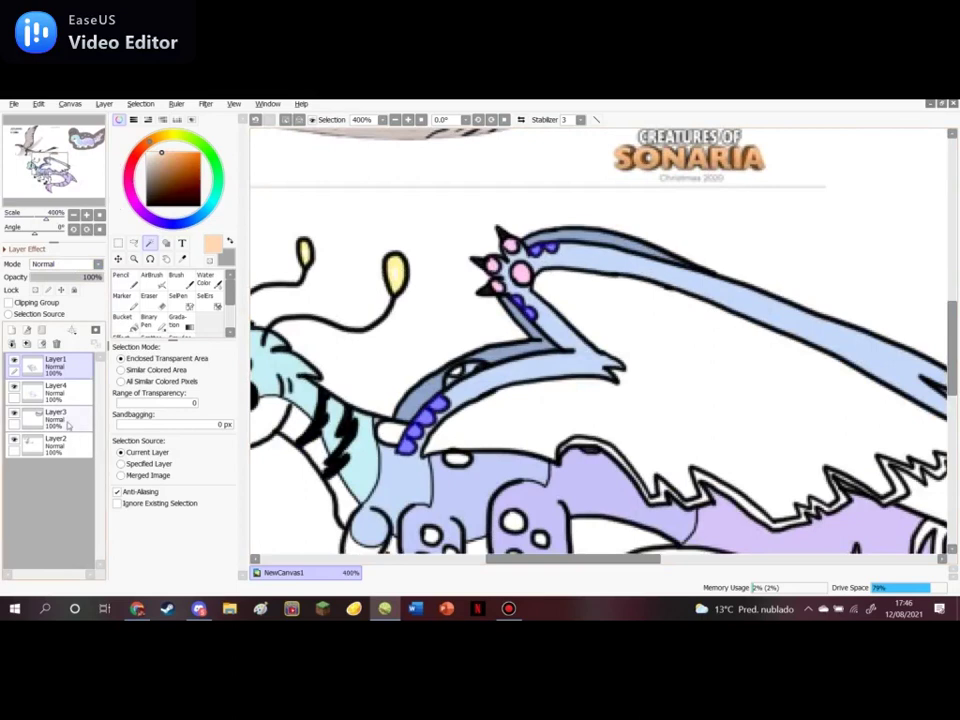
pyautogui.click(55, 387)
pyautogui.click(120, 275)
pyautogui.moveTo(440, 408)
pyautogui.mouseDown()
pyautogui.moveTo(411, 451)
pyautogui.moveTo(443, 448)
pyautogui.mouseUp()
pyautogui.moveTo(538, 288)
pyautogui.mouseDown()
pyautogui.moveTo(540, 332)
pyautogui.moveTo(548, 240)
pyautogui.mouseUp()
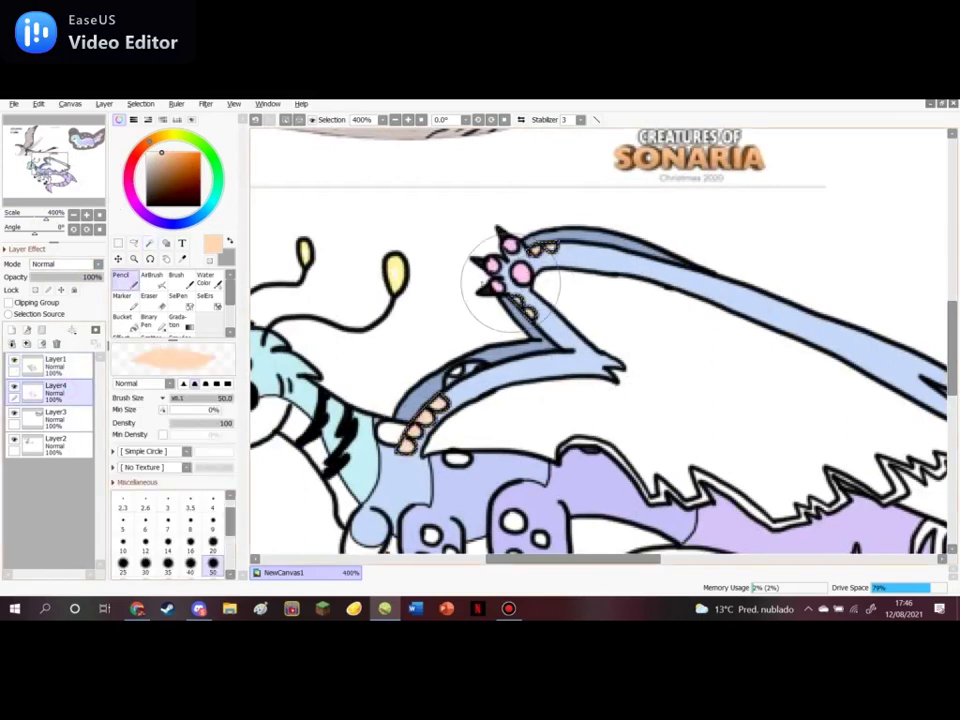
pyautogui.scroll(-2, 480, 270)
pyautogui.scroll(-1, 410, 268)
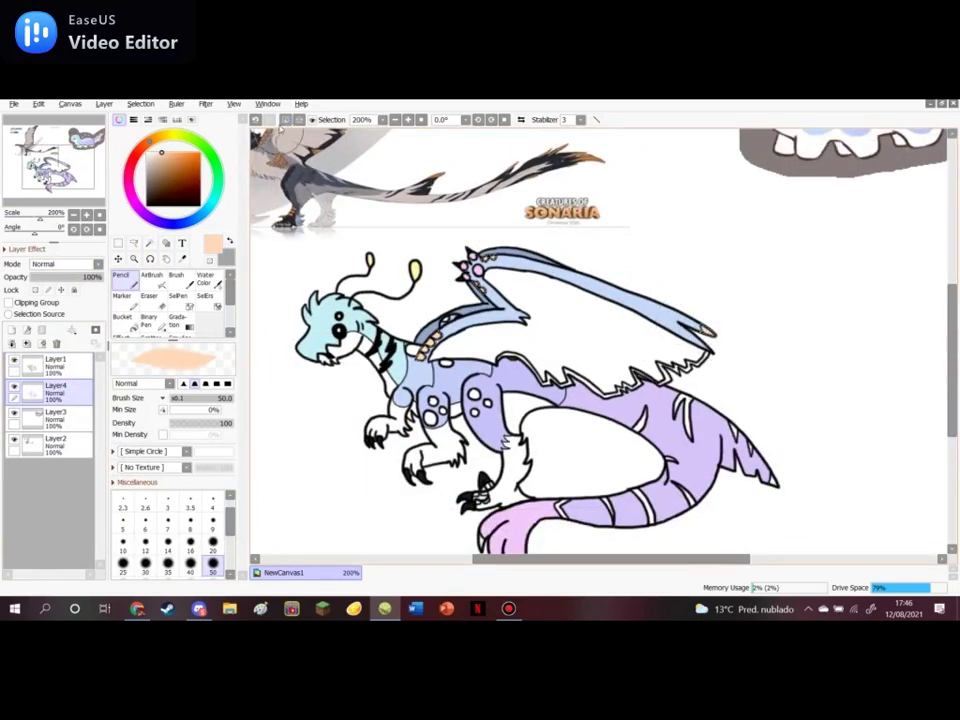
# Select the first jagged notch section of the wing's lower border on Layer1 with the Magic Wand
pyautogui.click(151, 243)
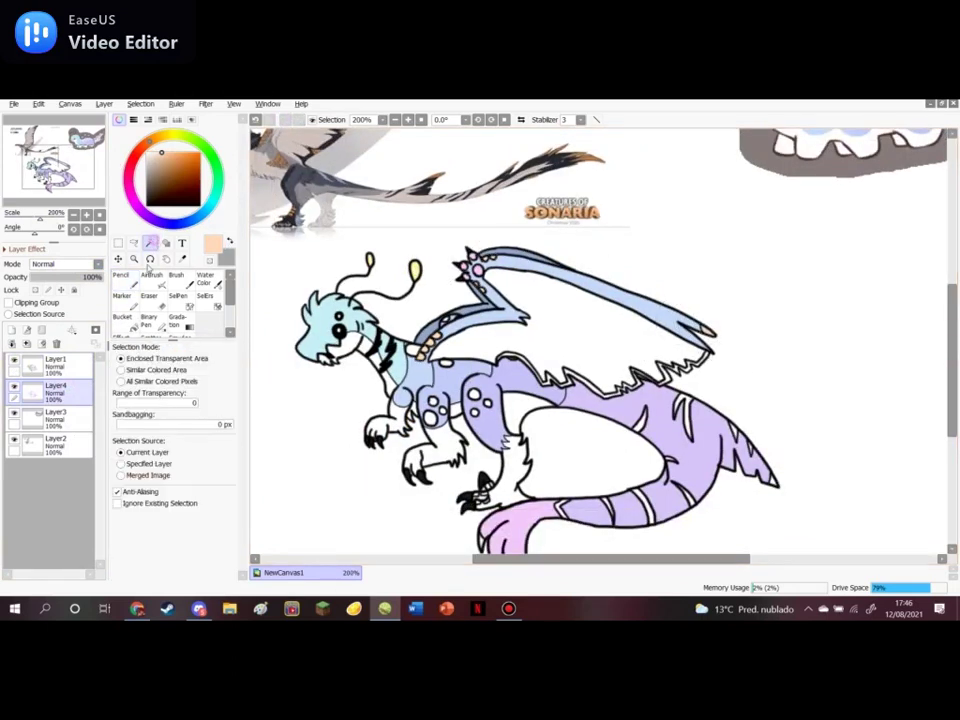
pyautogui.click(71, 364)
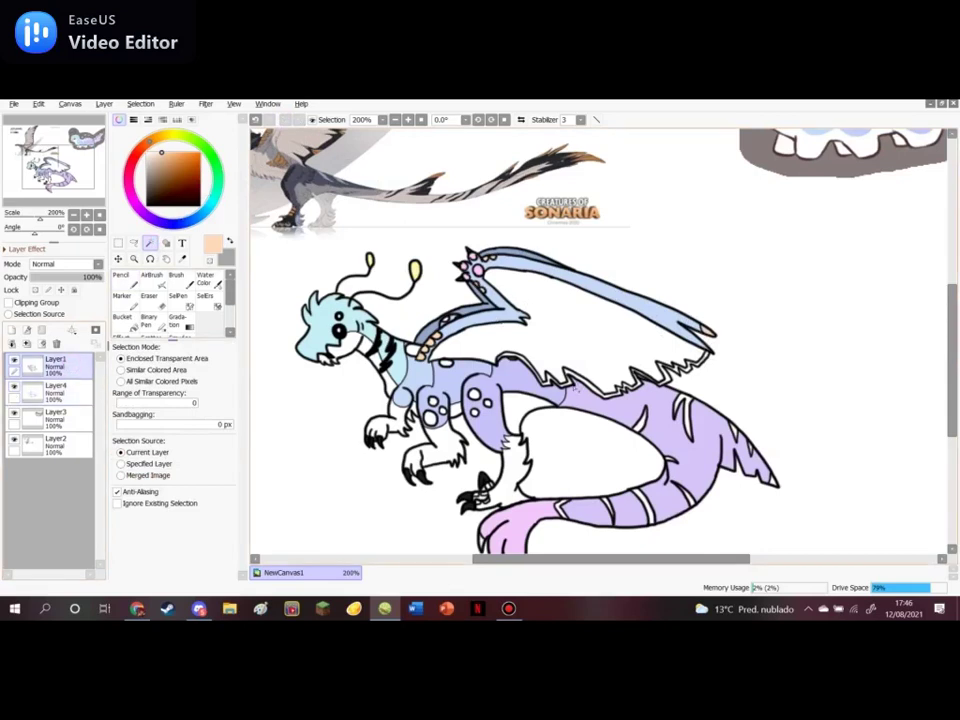
pyautogui.scroll(4, 574, 388)
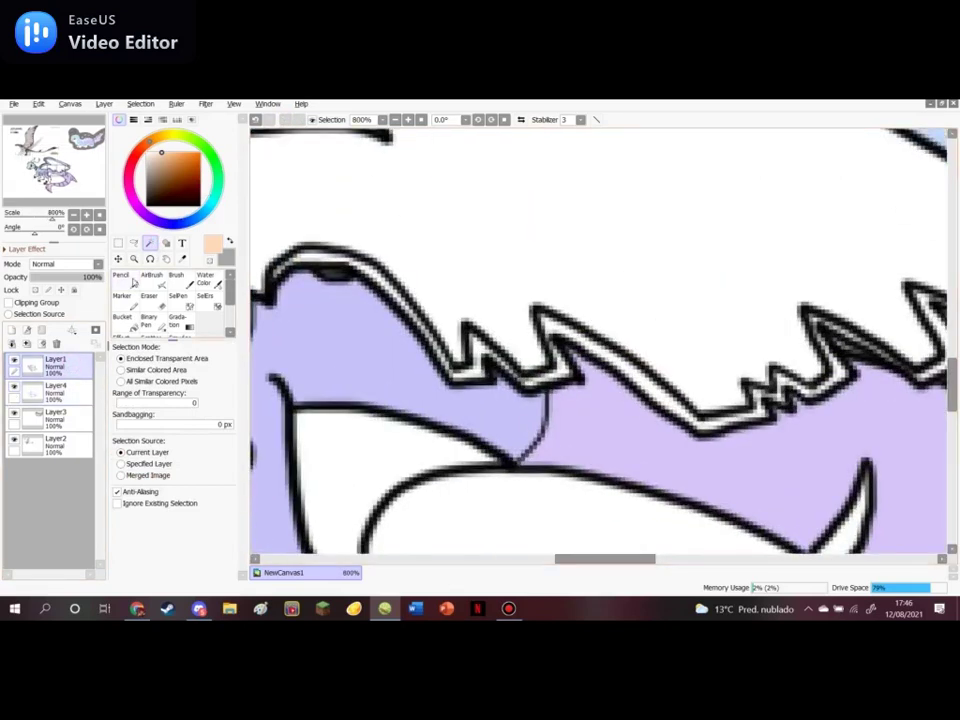
pyautogui.click(477, 350)
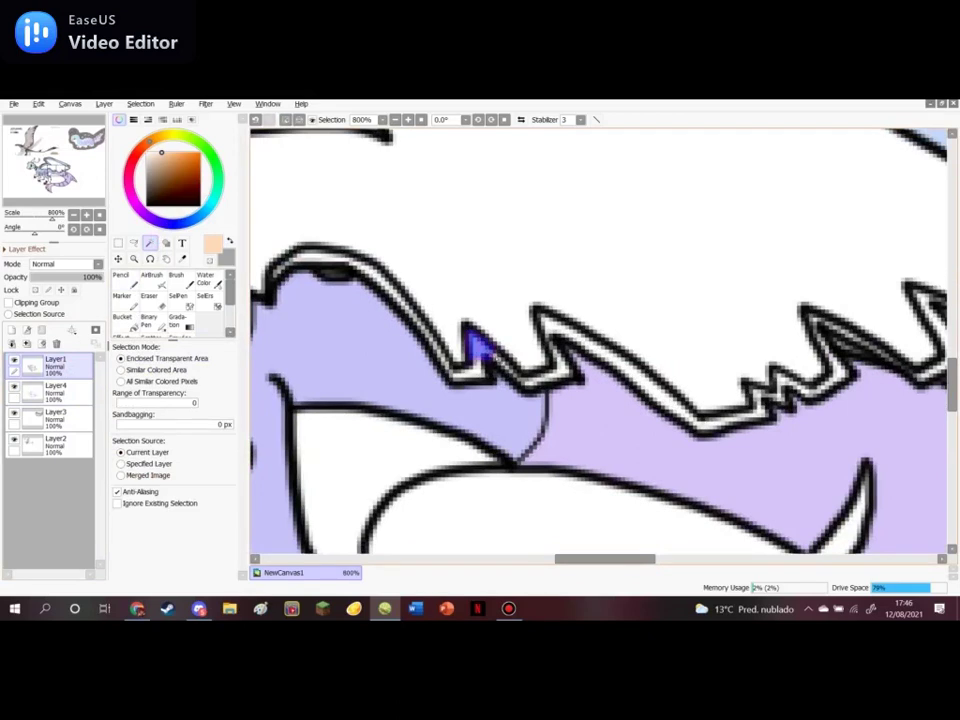
pyautogui.moveTo(498, 358)
pyautogui.mouseDown()
pyautogui.moveTo(510, 371)
pyautogui.moveTo(576, 376)
pyautogui.mouseUp()
pyautogui.click(479, 370)
pyautogui.scroll(-4, 467, 376)
# Add the tall middle spike and the jagged sections near the wing's outer end to the border selection
pyautogui.scroll(5, 638, 397)
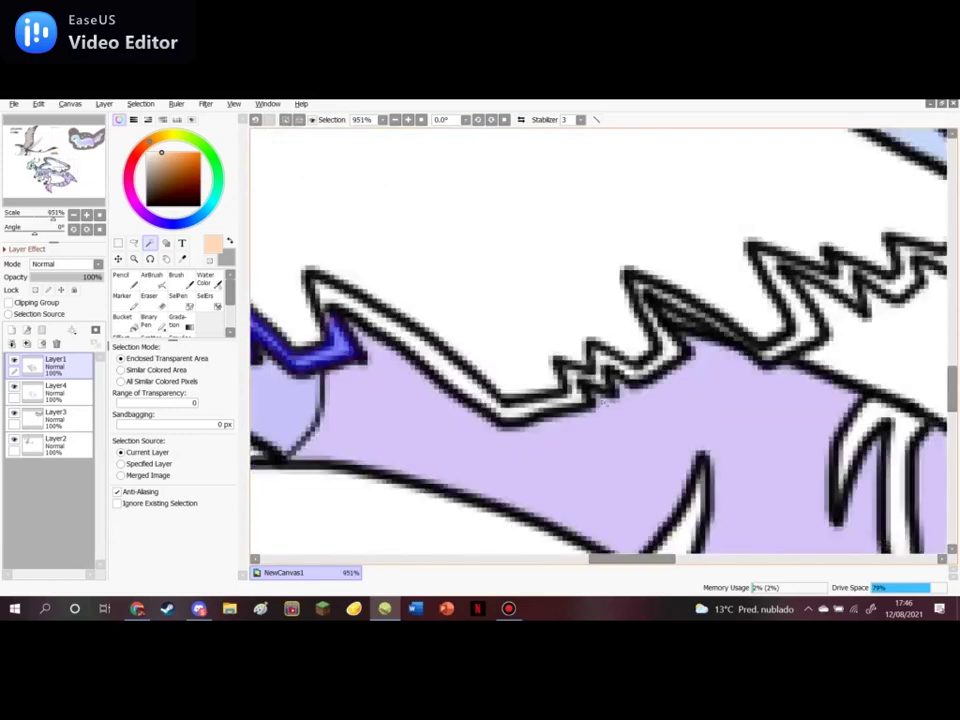
pyautogui.moveTo(682, 356)
pyautogui.mouseDown()
pyautogui.moveTo(642, 296)
pyautogui.moveTo(668, 297)
pyautogui.mouseUp()
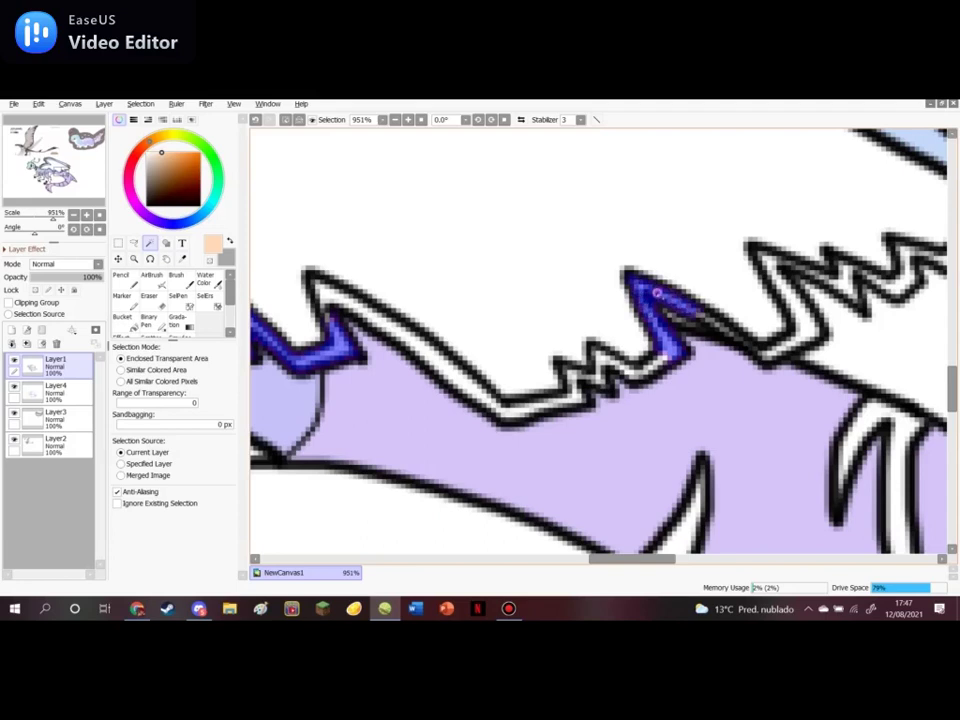
pyautogui.scroll(-2, 657, 292)
pyautogui.scroll(3, 658, 290)
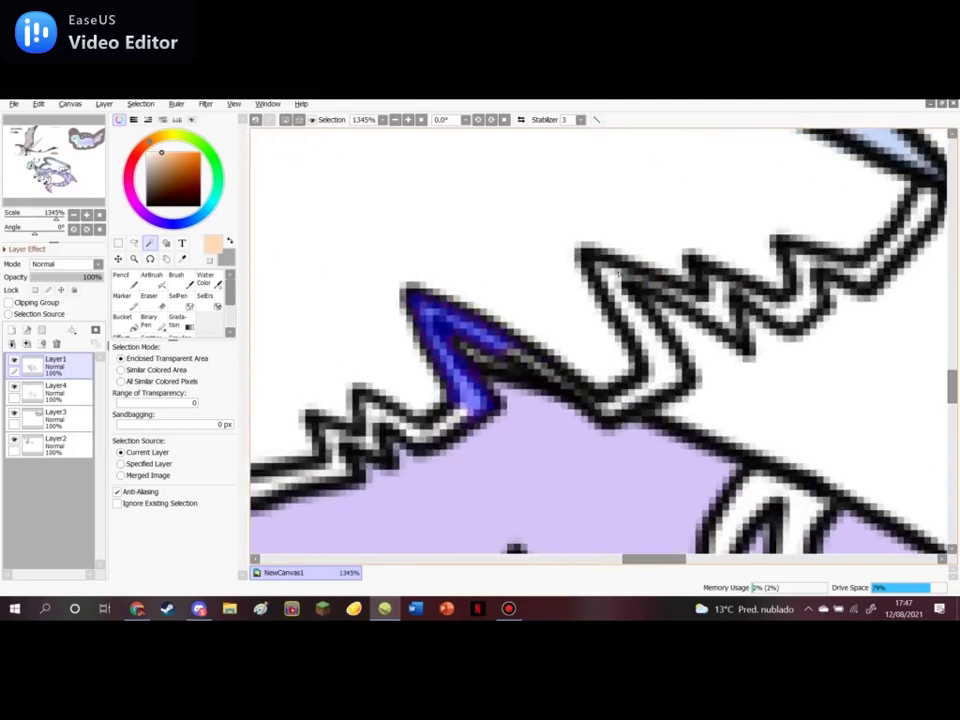
pyautogui.moveTo(655, 284); pyautogui.dragTo(735, 335)
pyautogui.scroll(-2, 714, 276)
pyautogui.scroll(3, 663, 347)
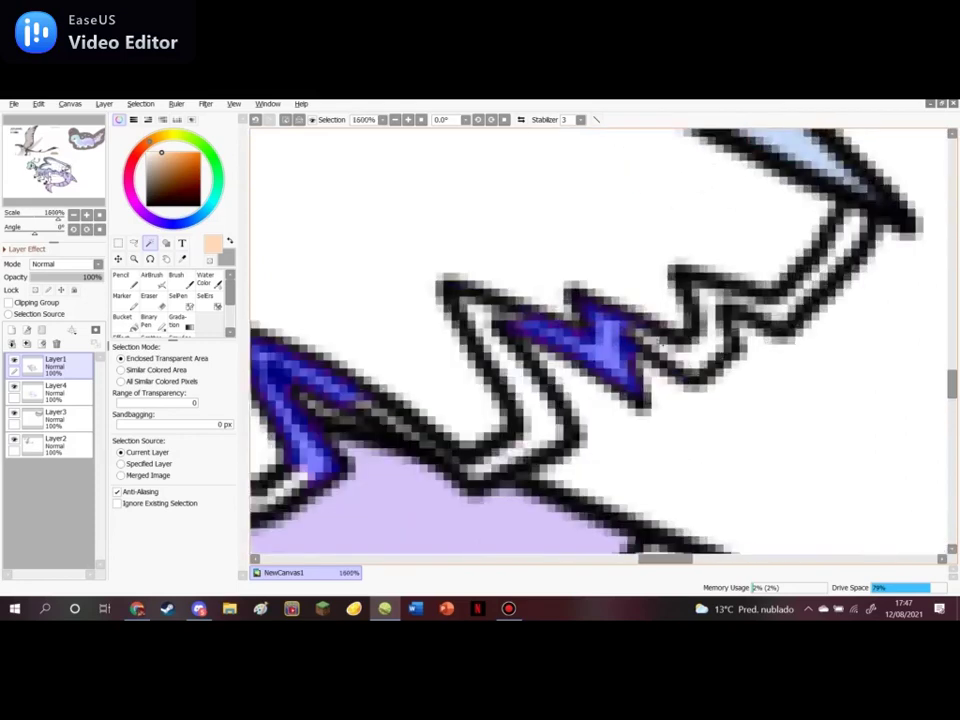
pyautogui.moveTo(636, 330); pyautogui.dragTo(664, 350)
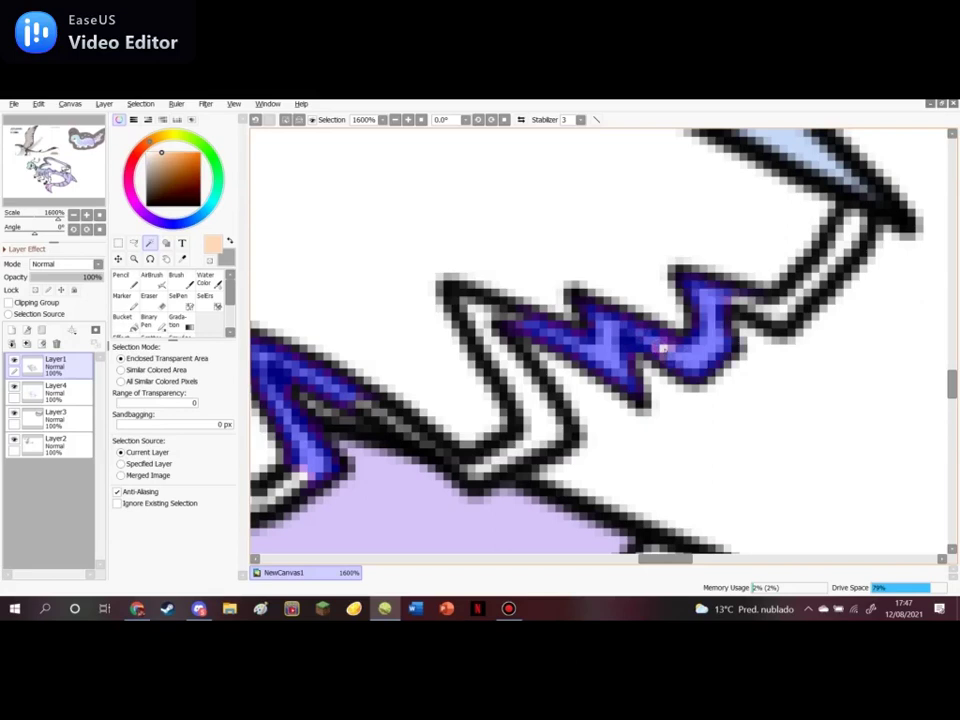
pyautogui.scroll(-9, 663, 348)
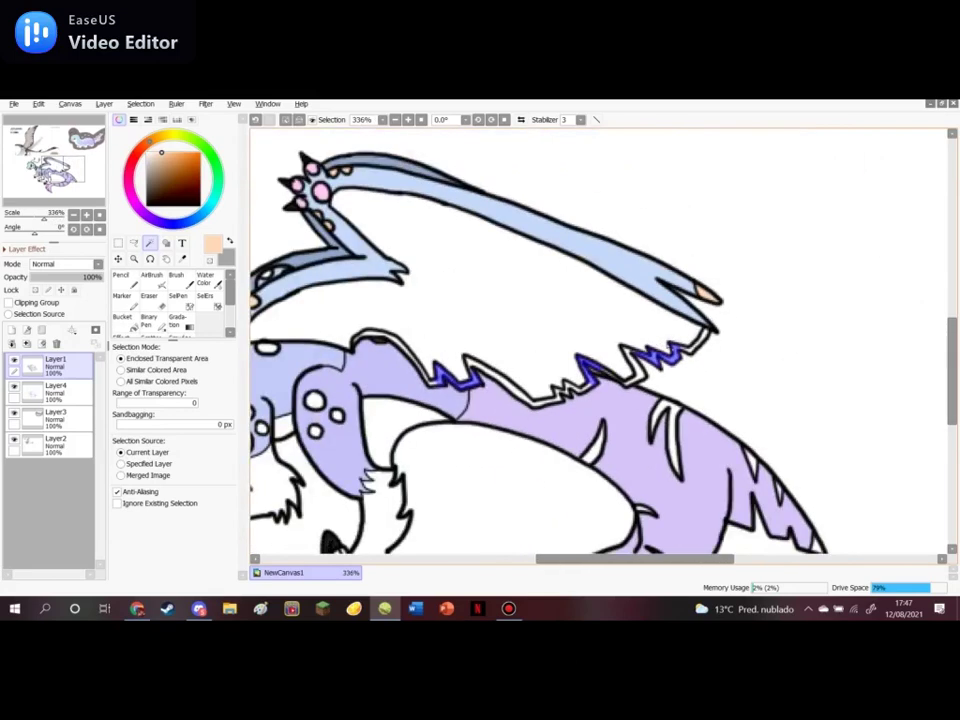
# Paint the selected wing border sections pale peach on Layer4 with the size 20 Pencil, and clear the selection
pyautogui.click(55, 387)
pyautogui.click(120, 274)
pyautogui.click(212, 541)
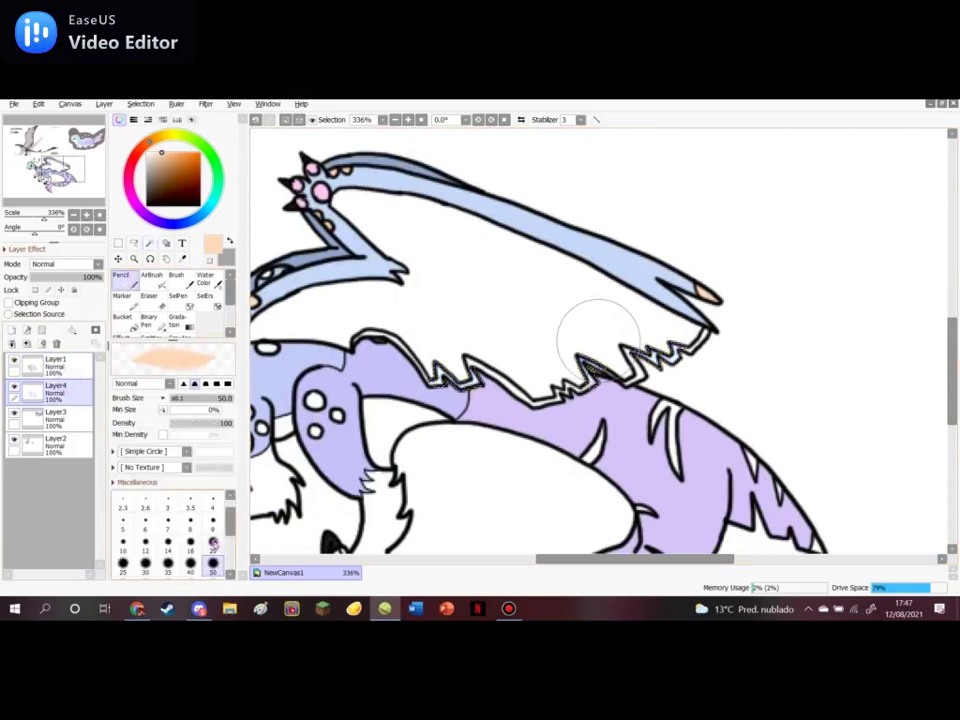
pyautogui.moveTo(574, 372)
pyautogui.mouseDown()
pyautogui.moveTo(628, 397)
pyautogui.moveTo(602, 369)
pyautogui.moveTo(605, 359)
pyautogui.moveTo(647, 349)
pyautogui.moveTo(635, 347)
pyautogui.moveTo(665, 372)
pyautogui.moveTo(649, 348)
pyautogui.moveTo(680, 353)
pyautogui.mouseUp()
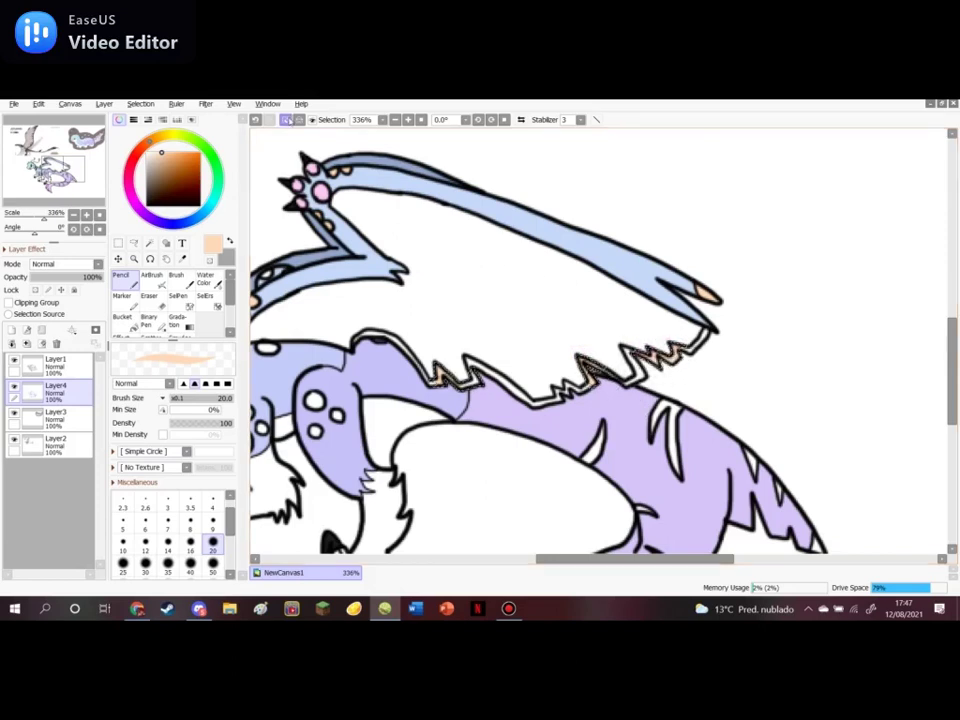
# Sample near-black from the dark markings of the Jotunhel reference as the painting colour
pyautogui.scroll(-6, 438, 227)
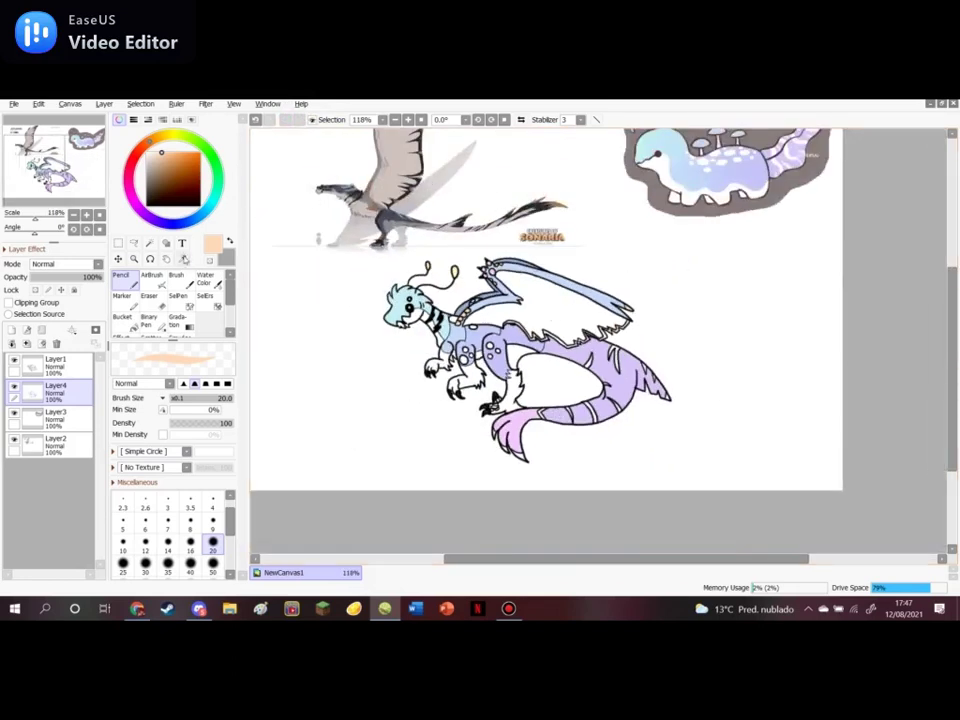
pyautogui.click(184, 258)
pyautogui.scroll(8, 400, 229)
pyautogui.click(432, 268)
pyautogui.scroll(-10, 422, 199)
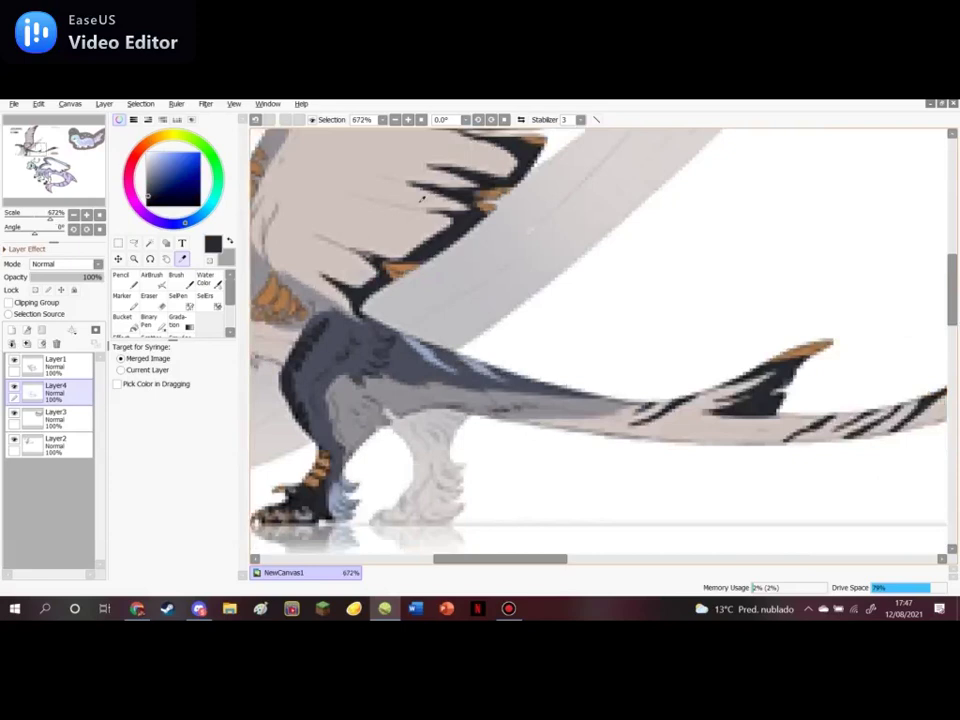
# Add a new normal layer directly above Layer3
pyautogui.scroll(6, 628, 353)
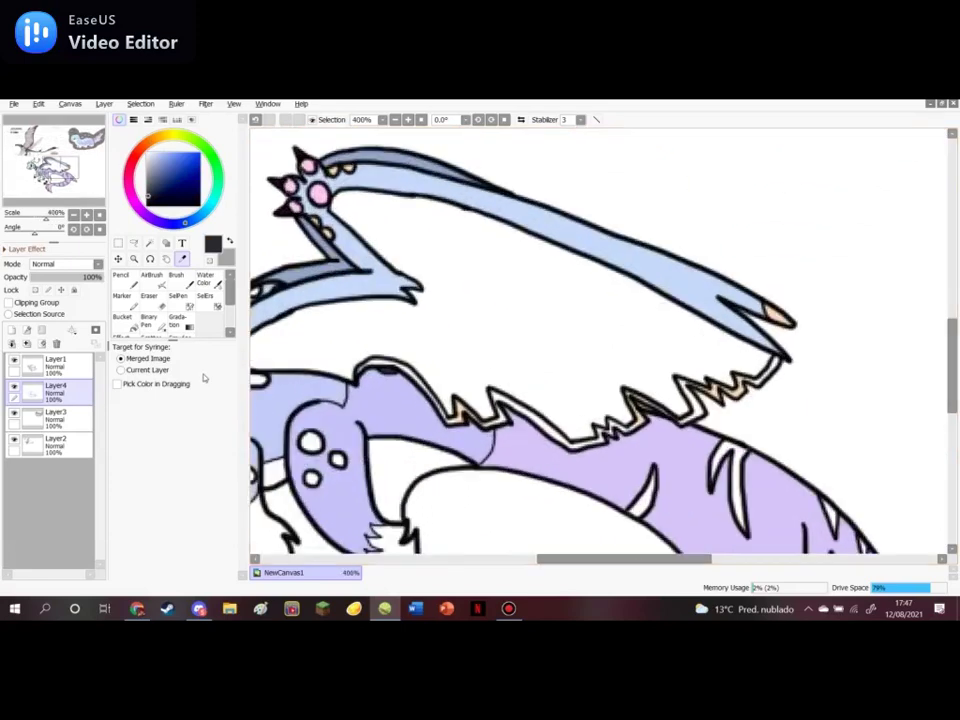
pyautogui.click(40, 412)
pyautogui.click(104, 104)
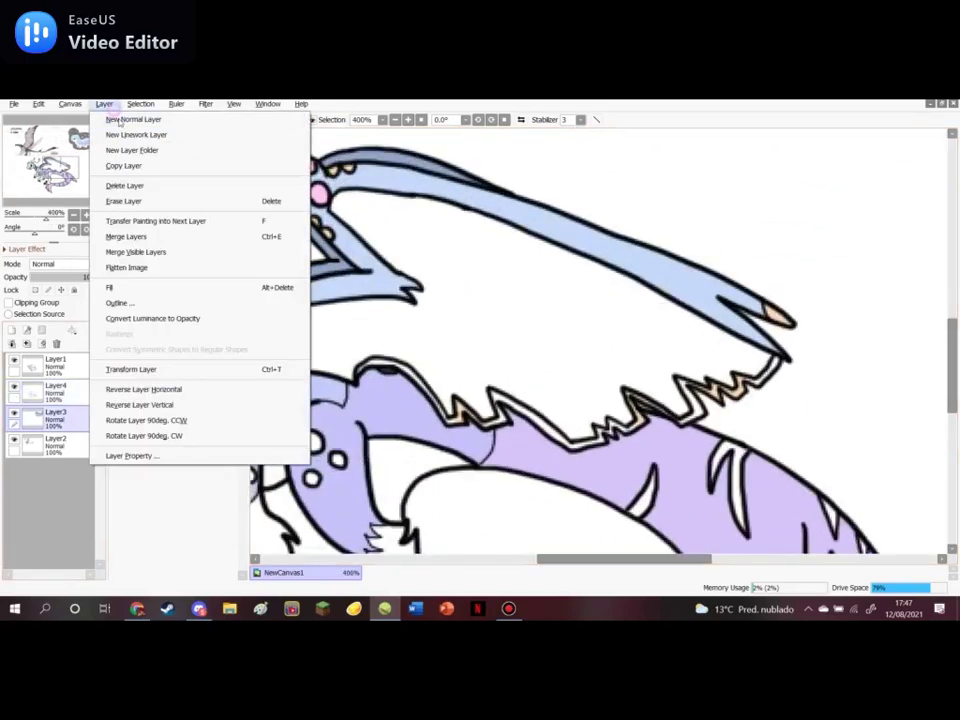
pyautogui.click(150, 118)
# Select the curved inner section of the wing's lower border on Layer1 with the Magic Wand
pyautogui.click(55, 360)
pyautogui.click(149, 242)
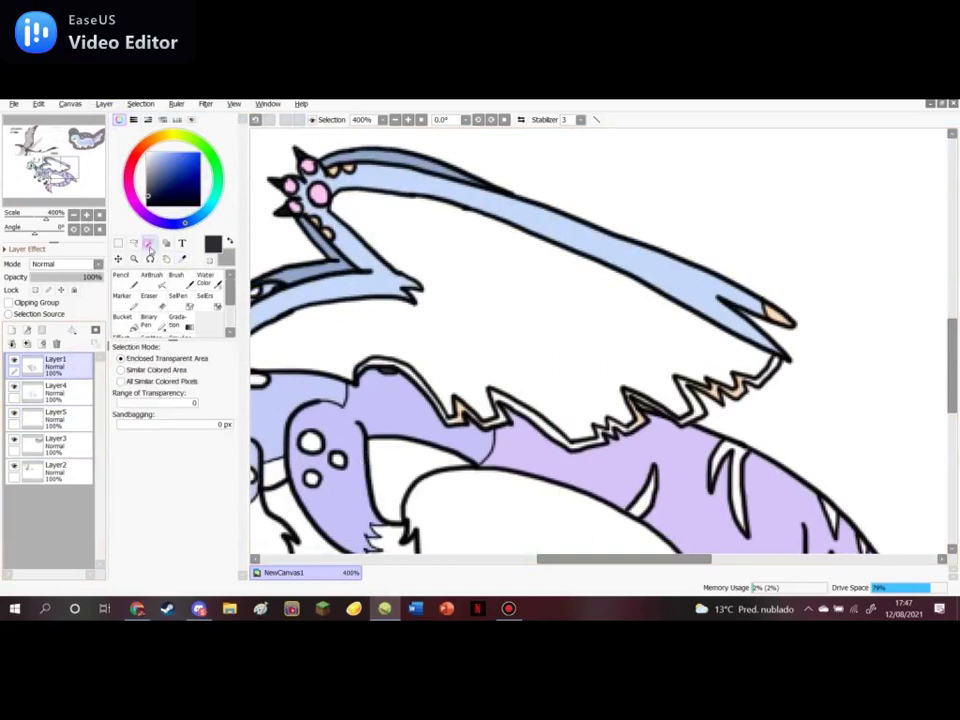
pyautogui.scroll(6, 391, 376)
pyautogui.click(388, 385)
pyautogui.click(391, 378)
pyautogui.click(383, 388)
pyautogui.click(420, 362)
pyautogui.moveTo(418, 363)
pyautogui.mouseDown()
pyautogui.moveTo(482, 367)
pyautogui.moveTo(471, 367)
pyautogui.moveTo(552, 422)
pyautogui.mouseUp()
pyautogui.scroll(-4, 499, 380)
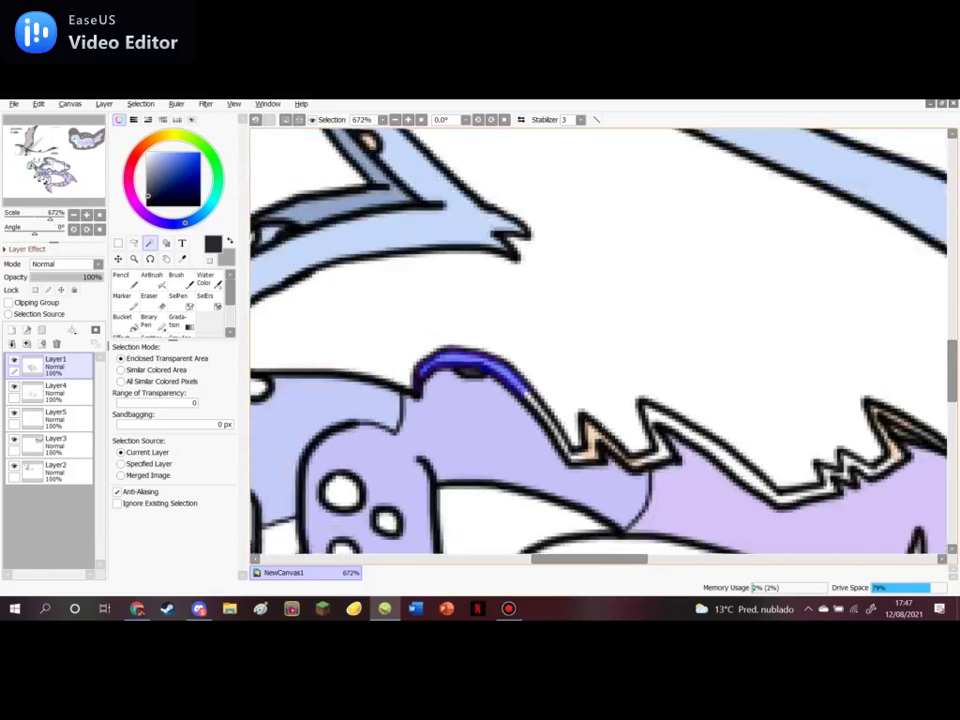
# Extend the border selection down the slope to the first peach notch and into the spike just beyond it
pyautogui.scroll(5, 590, 437)
pyautogui.click(549, 484)
pyautogui.click(529, 466)
pyautogui.moveTo(528, 465); pyautogui.dragTo(448, 355)
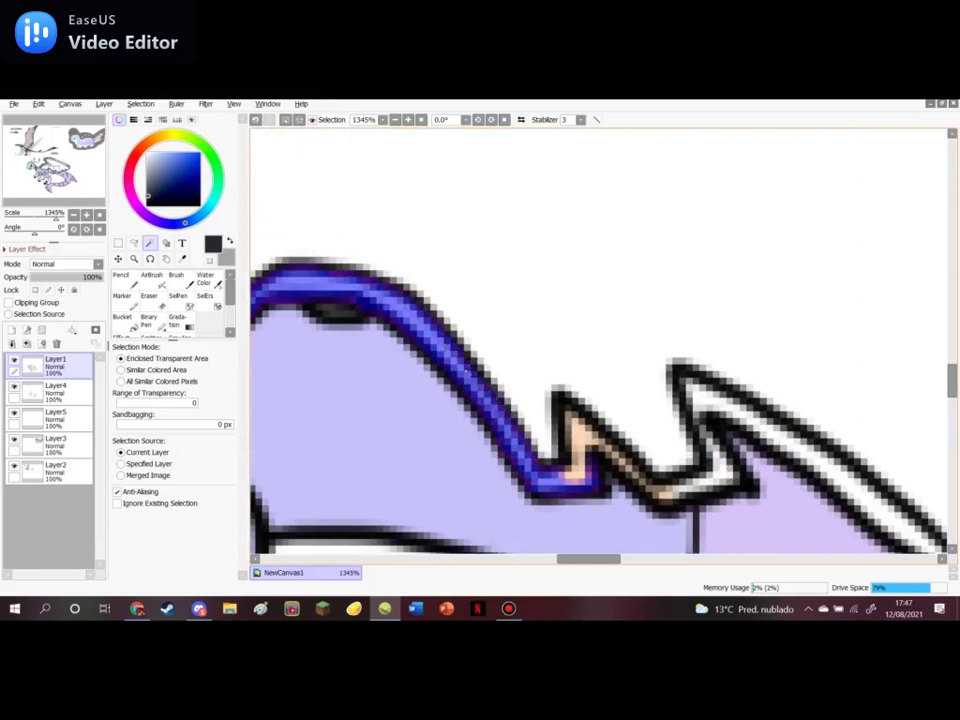
pyautogui.scroll(-2, 468, 373)
pyautogui.scroll(1, 627, 467)
pyautogui.moveTo(619, 459); pyautogui.dragTo(655, 447)
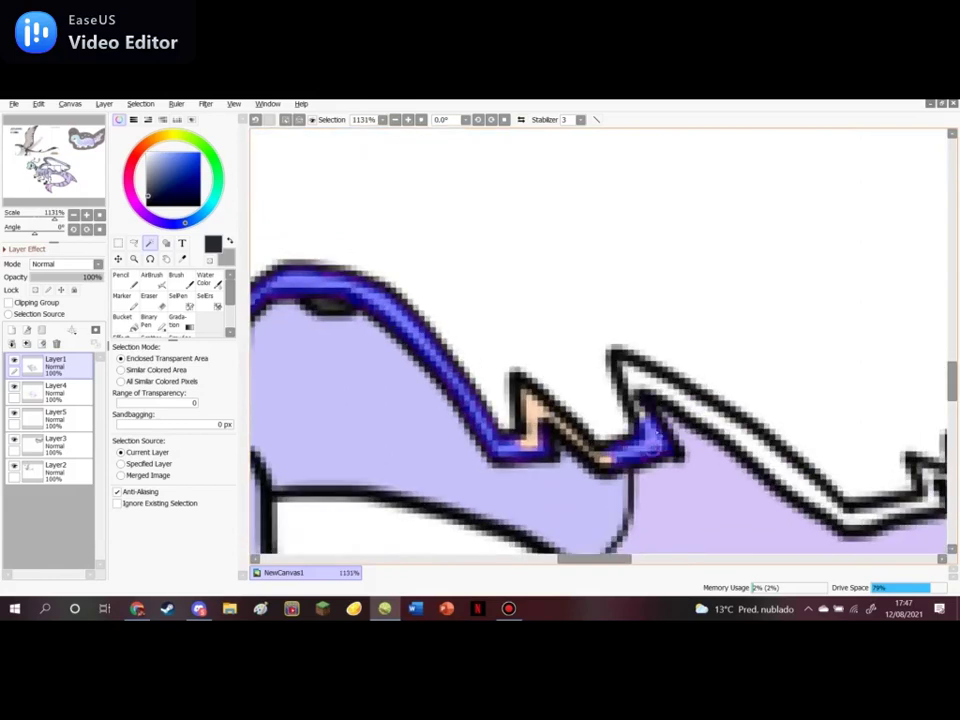
pyautogui.scroll(-1, 639, 408)
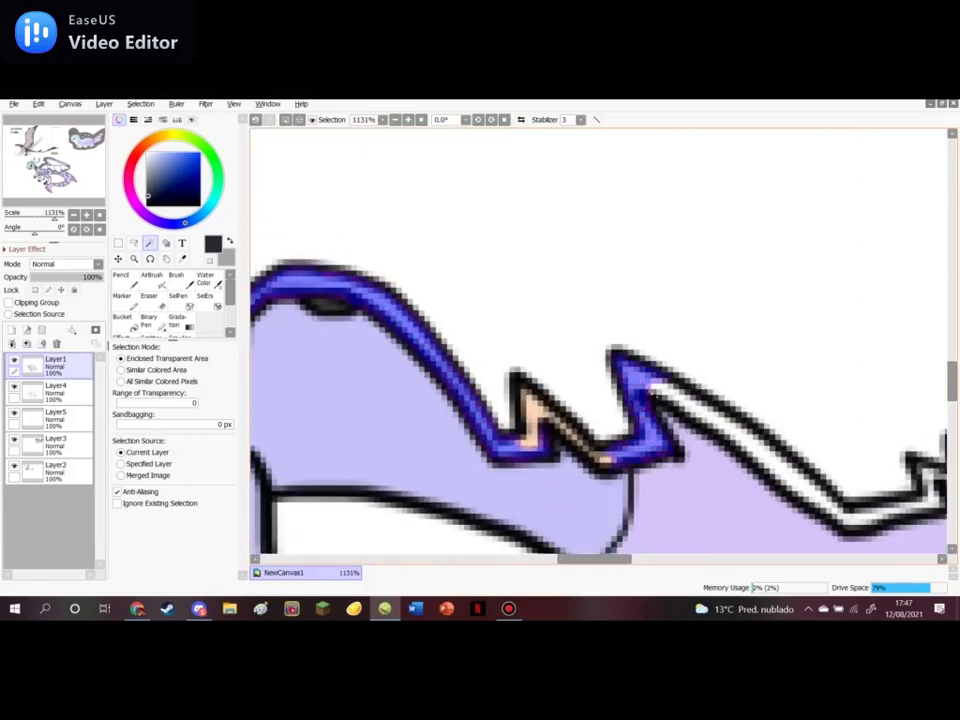
# Add the remaining uncoloured border sections between the peach notches, out to the wing tip, to the selection
pyautogui.scroll(-2, 480, 300)
pyautogui.scroll(7, 907, 343)
pyautogui.click(562, 460)
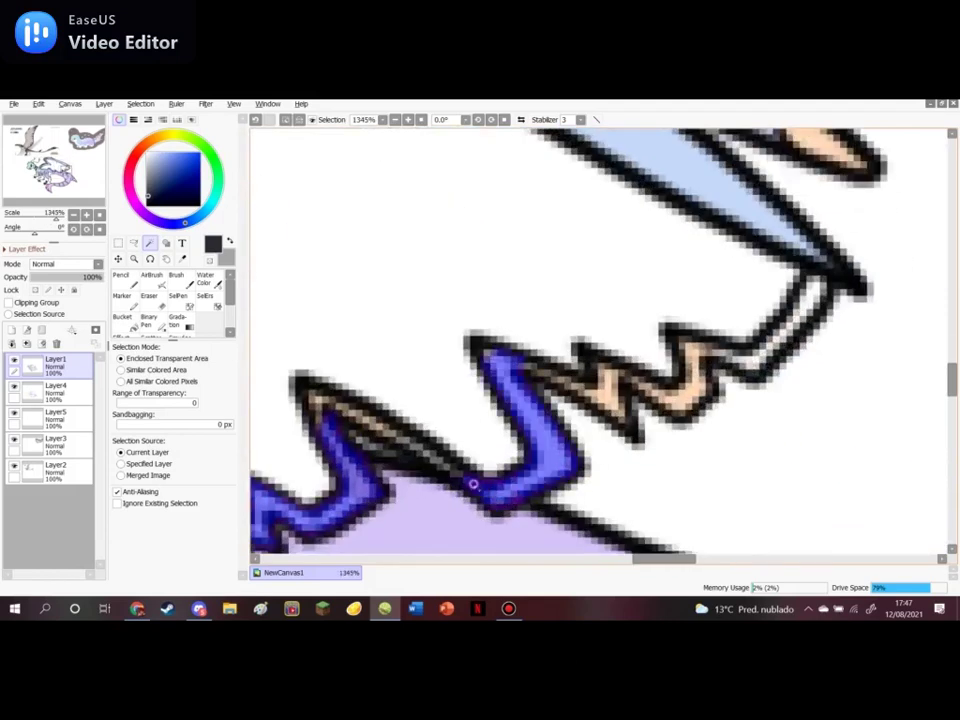
pyautogui.click(474, 484)
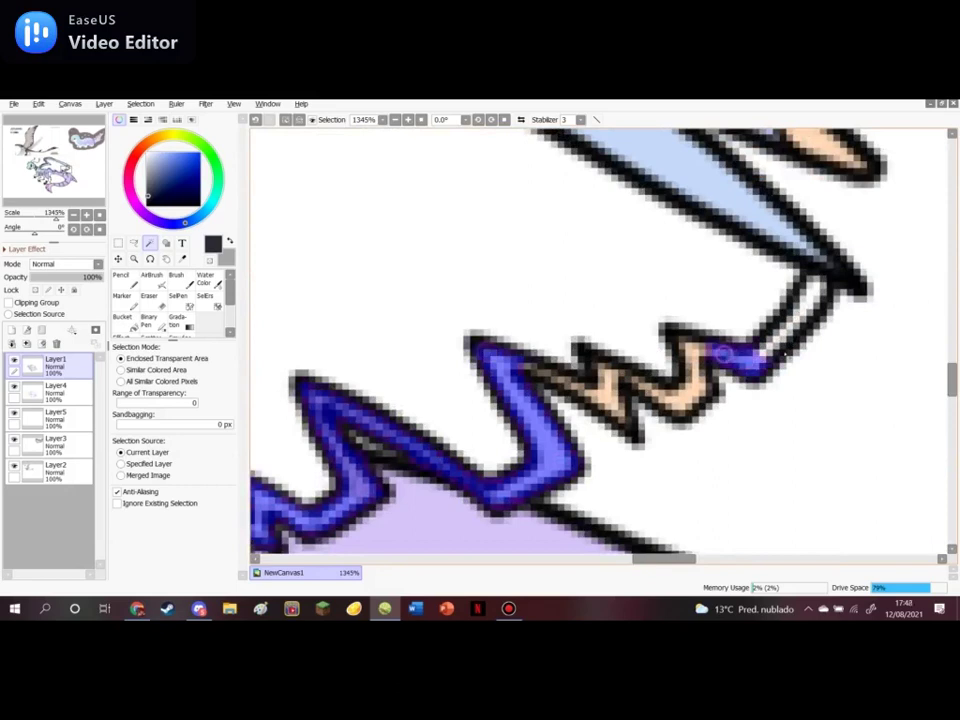
pyautogui.click(773, 343)
pyautogui.click(796, 319)
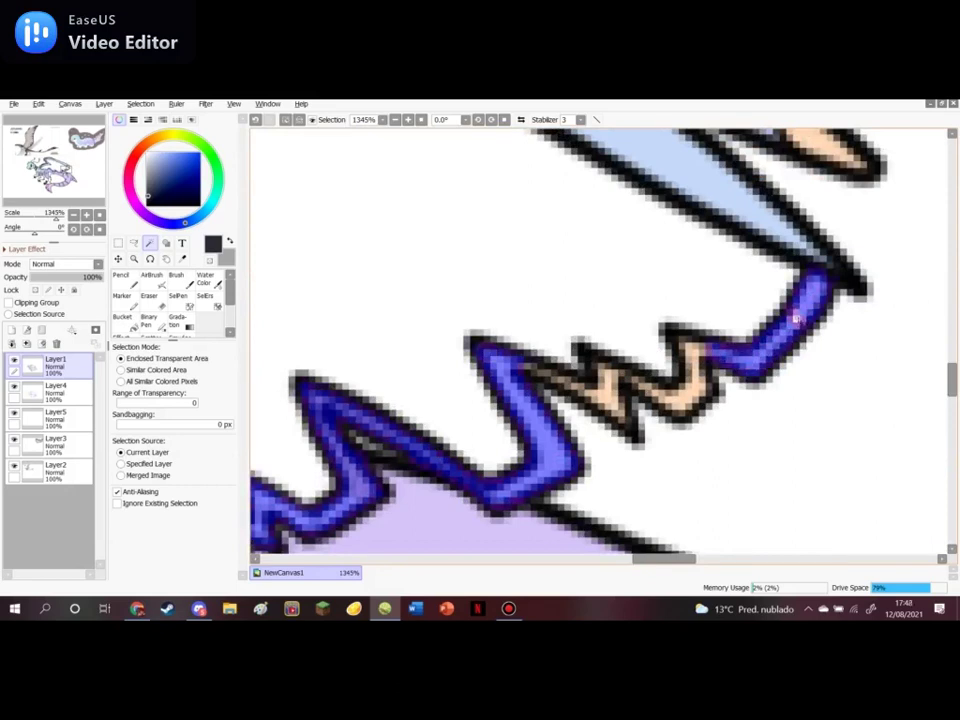
pyautogui.scroll(-5, 796, 319)
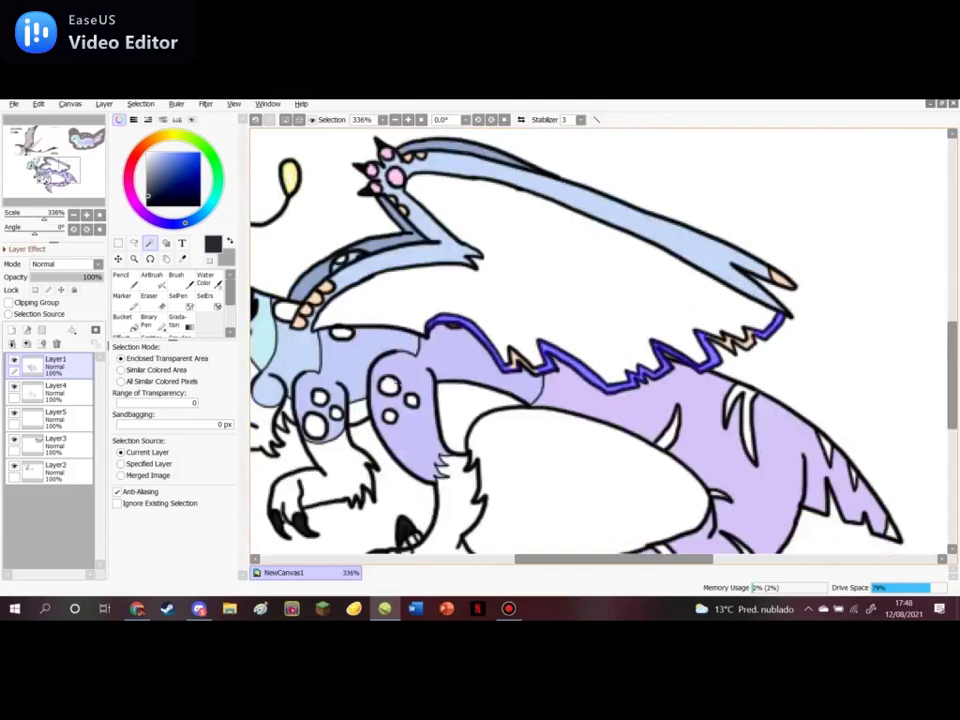
# Paint the selected wing border sections near-black on Layer5 with the size 20 Pencil, and clear the selection
pyautogui.click(50, 412)
pyautogui.click(121, 275)
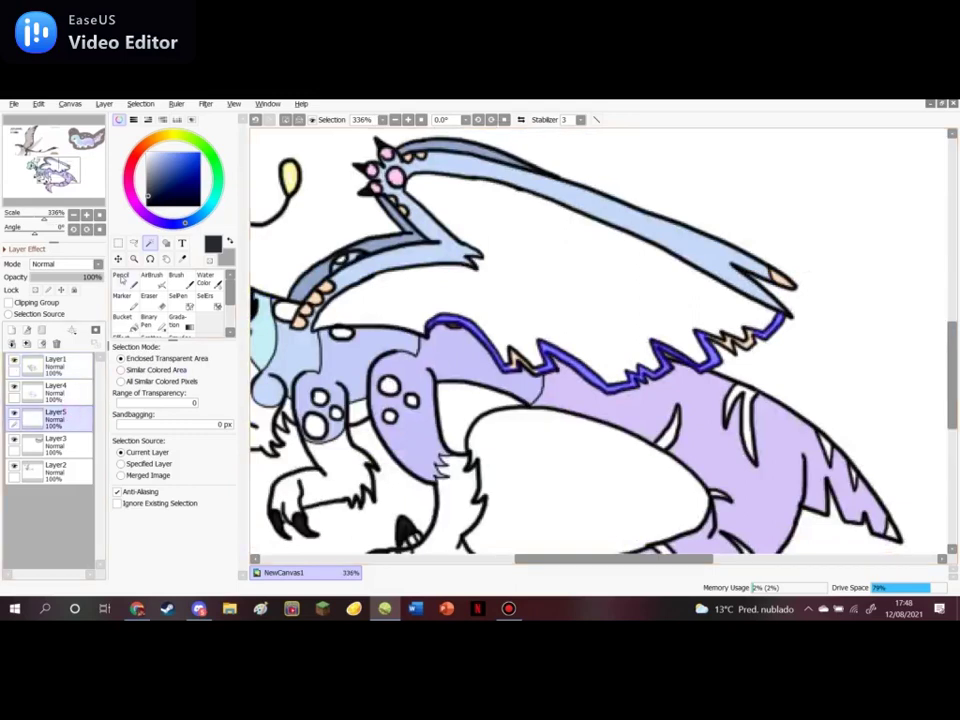
pyautogui.moveTo(433, 332)
pyautogui.mouseDown()
pyautogui.moveTo(485, 335)
pyautogui.moveTo(465, 313)
pyautogui.moveTo(518, 385)
pyautogui.moveTo(518, 373)
pyautogui.moveTo(538, 373)
pyautogui.moveTo(558, 353)
pyautogui.moveTo(548, 343)
pyautogui.moveTo(621, 373)
pyautogui.moveTo(663, 371)
pyautogui.moveTo(693, 333)
pyautogui.moveTo(772, 322)
pyautogui.mouseUp()
pyautogui.click(285, 119)
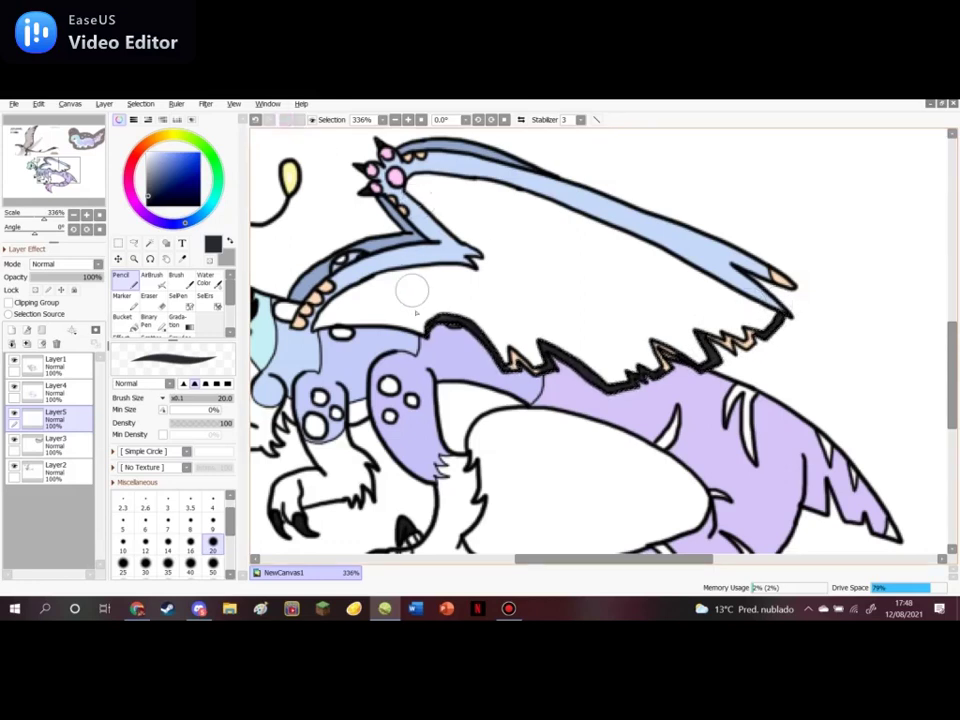
pyautogui.scroll(-1, 415, 290)
pyautogui.scroll(-5, 424, 316)
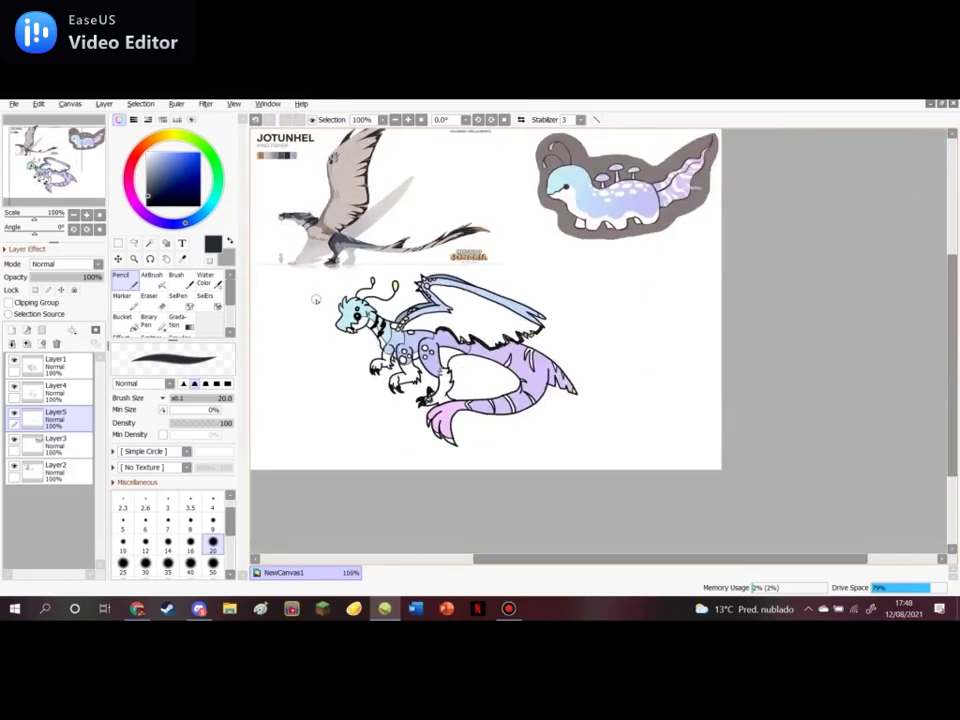
pyautogui.scroll(2, 315, 300)
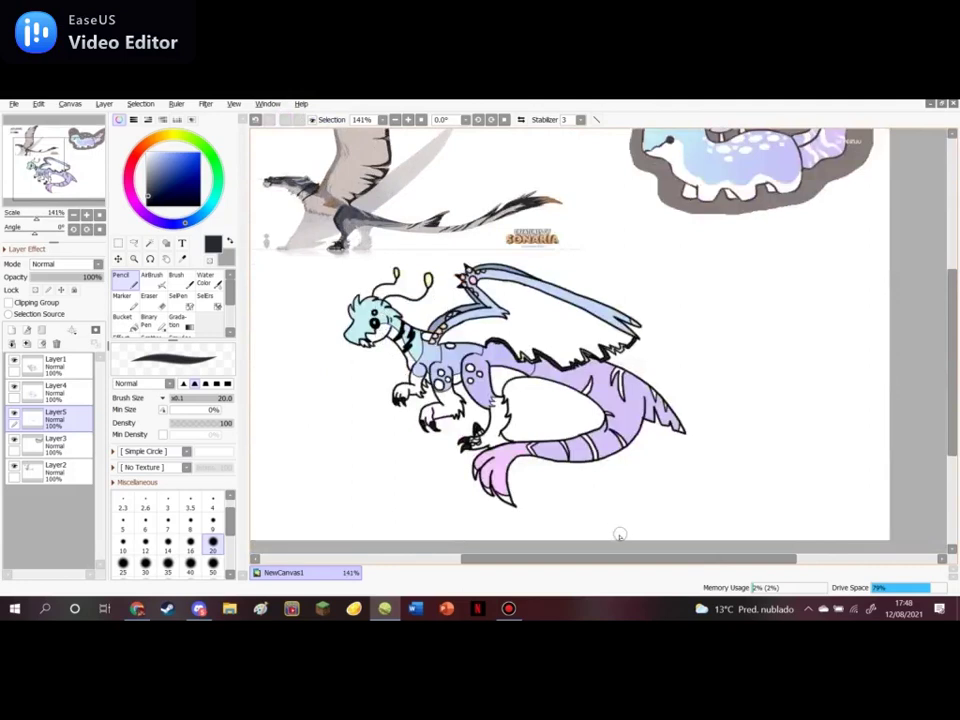
# Sample the pale peach from the small spots below the wing's claws as the painting colour
pyautogui.click(184, 260)
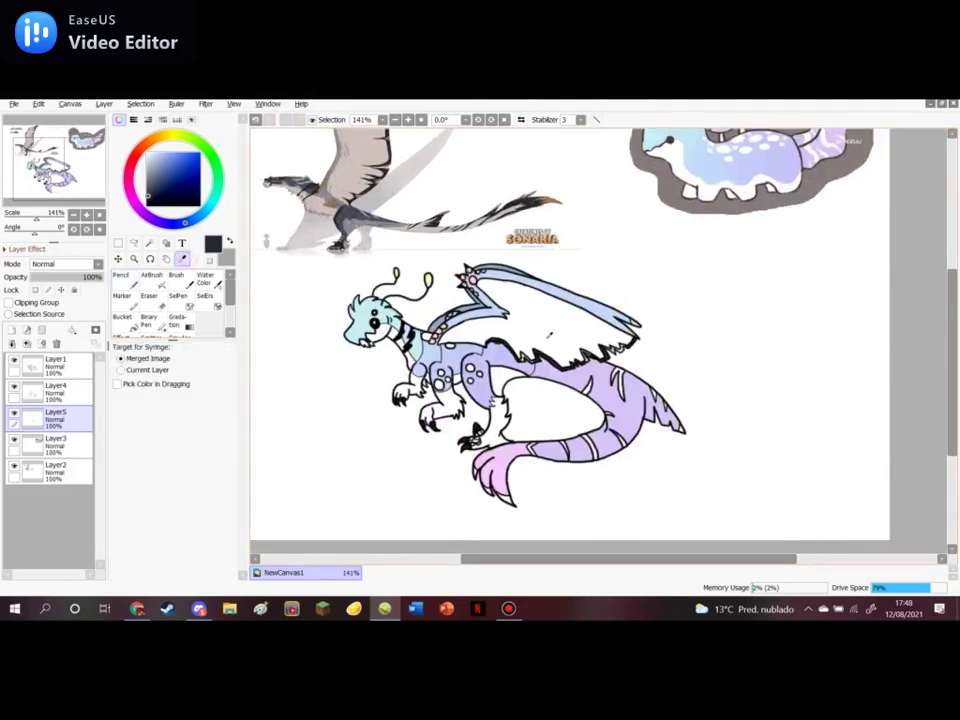
pyautogui.scroll(-5, 550, 334)
pyautogui.scroll(7, 482, 306)
pyautogui.scroll(16, 572, 348)
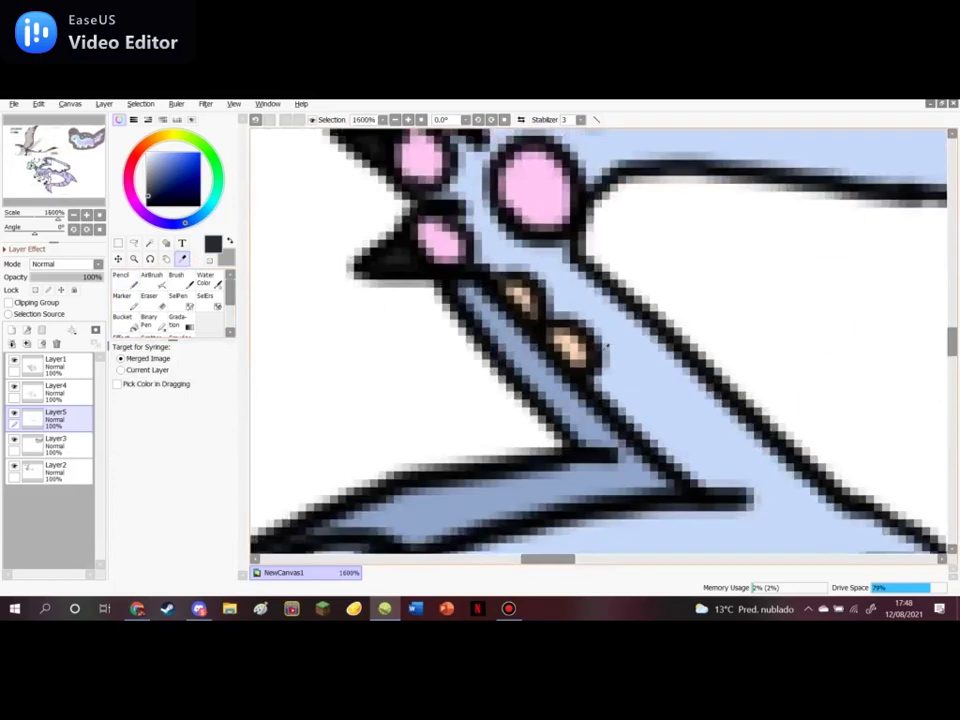
pyautogui.click(559, 340)
pyautogui.scroll(-18, 559, 340)
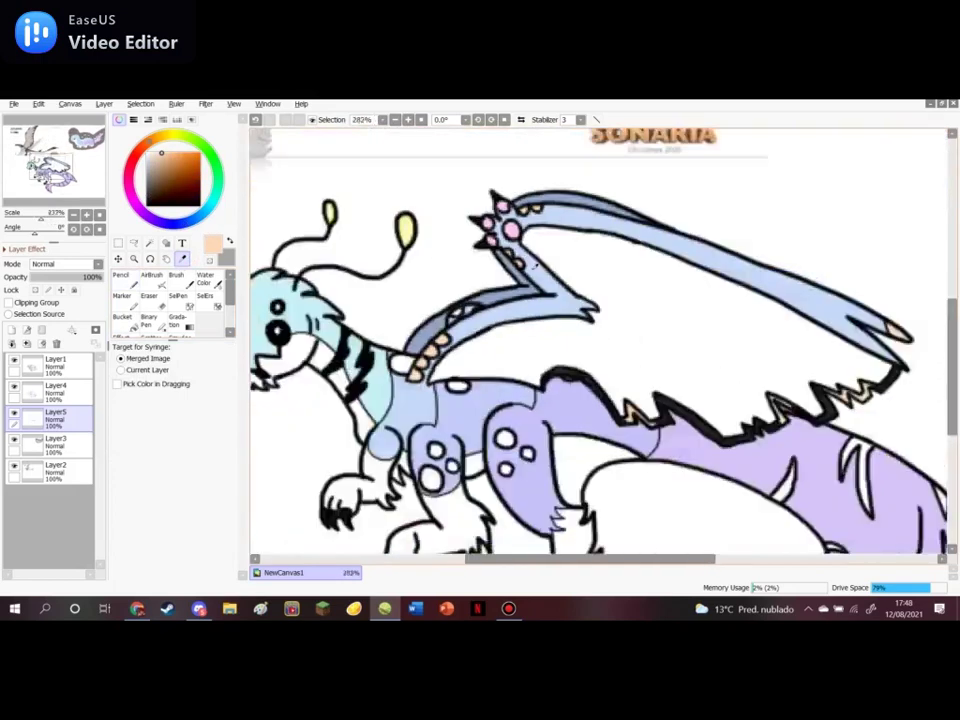
# Select the small pad shapes beside the hind foot's black claws on Layer1 with the Magic Wand
pyautogui.scroll(9, 425, 296)
pyautogui.scroll(3, 520, 435)
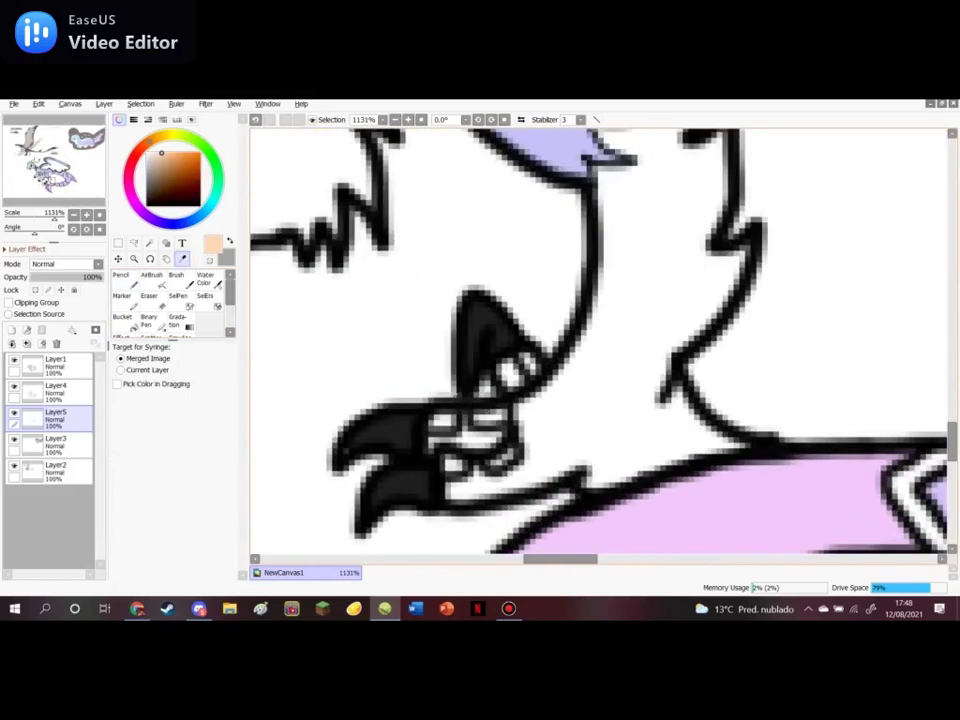
pyautogui.click(55, 366)
pyautogui.press('w')
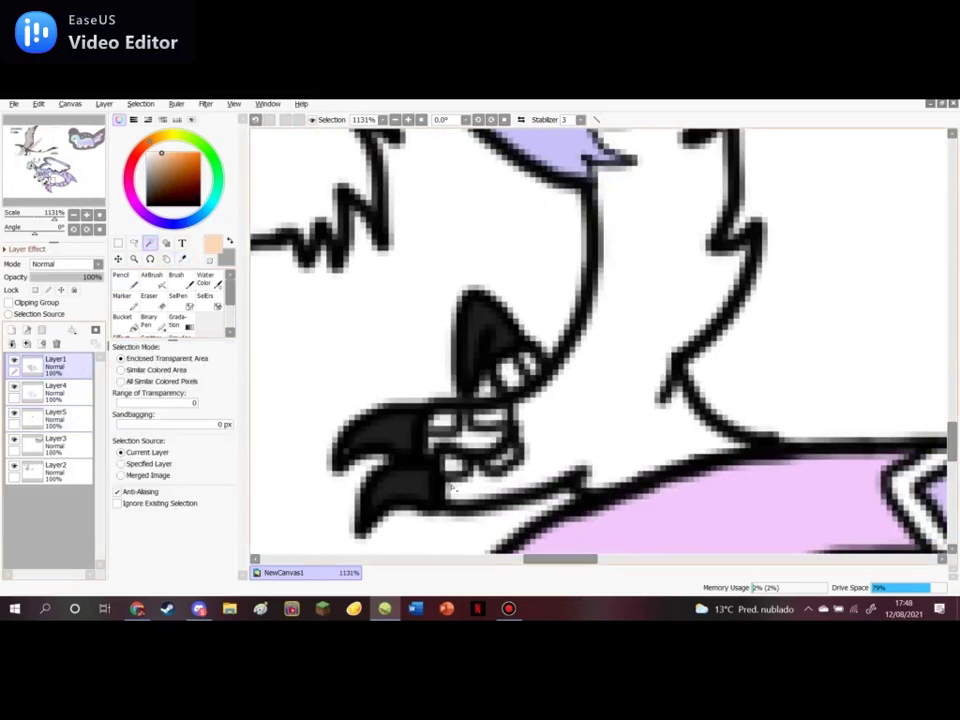
pyautogui.click(453, 461)
pyautogui.click(507, 457)
pyautogui.click(493, 464)
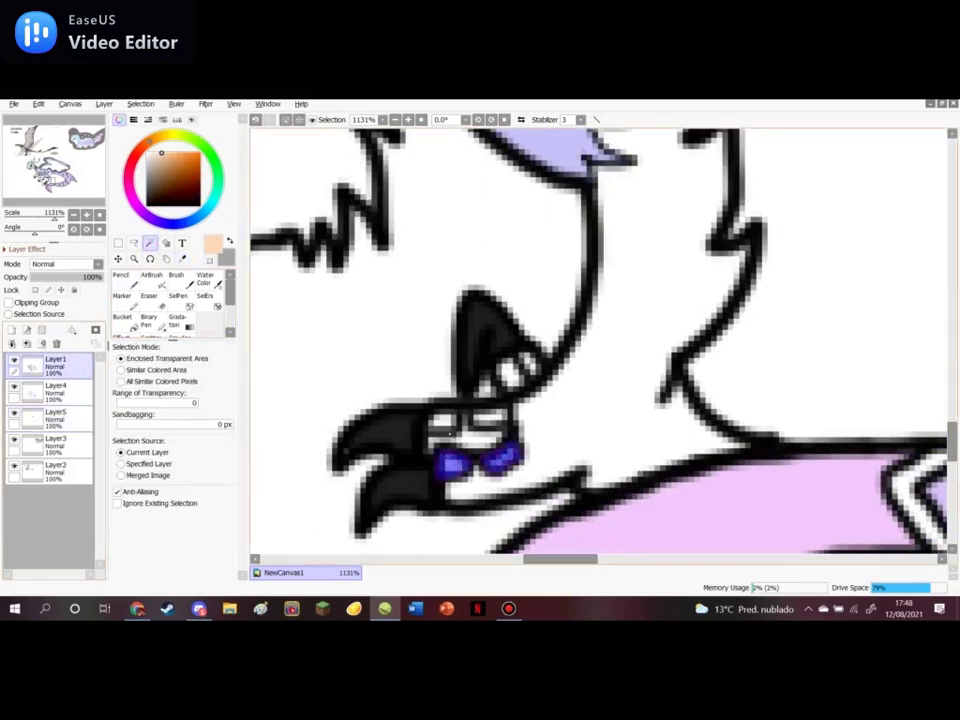
pyautogui.click(442, 421)
pyautogui.click(489, 418)
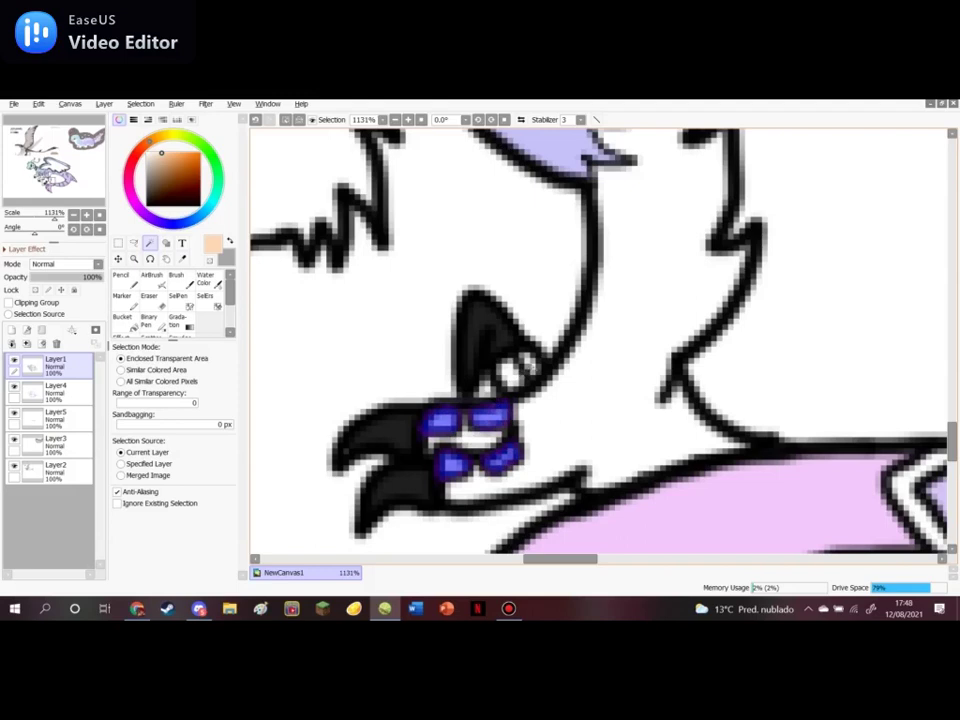
# Paint the selected hind foot pads pale peach on Layer4 with the size 20 Pencil, and clear the selection
pyautogui.click(55, 390)
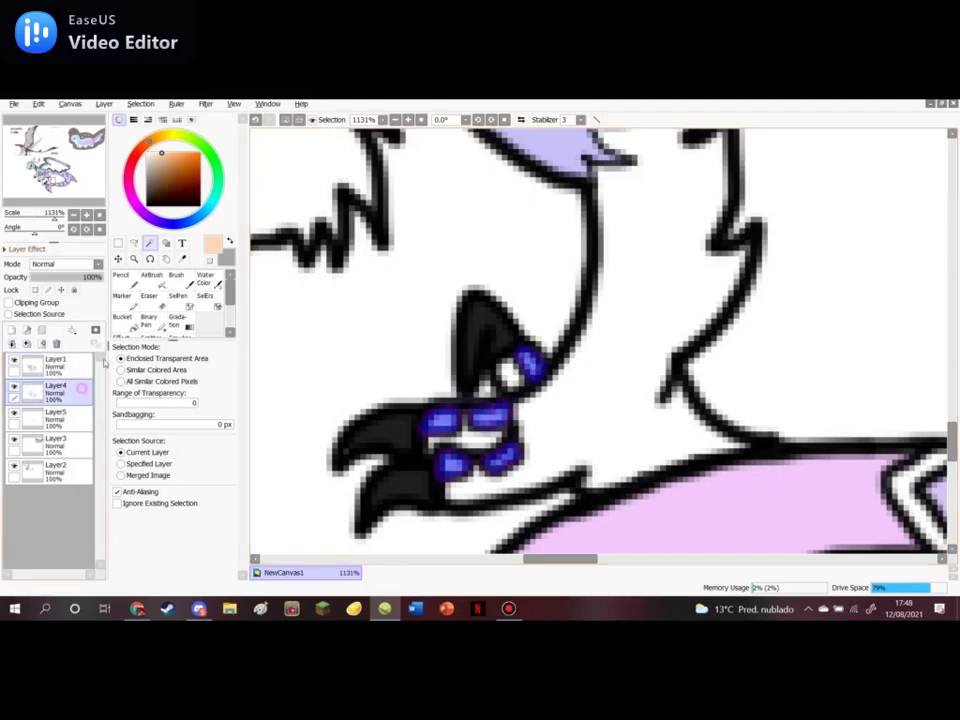
pyautogui.press('n')
pyautogui.moveTo(535, 326)
pyautogui.mouseDown()
pyautogui.moveTo(558, 367)
pyautogui.moveTo(464, 398)
pyautogui.moveTo(456, 467)
pyautogui.mouseUp()
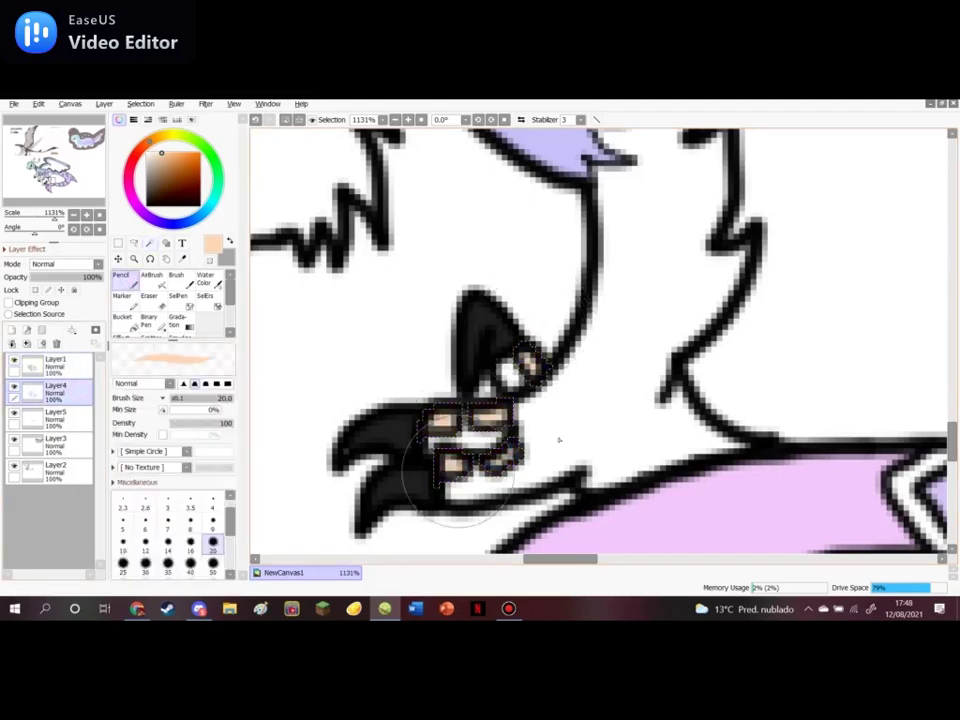
pyautogui.scroll(-6, 428, 225)
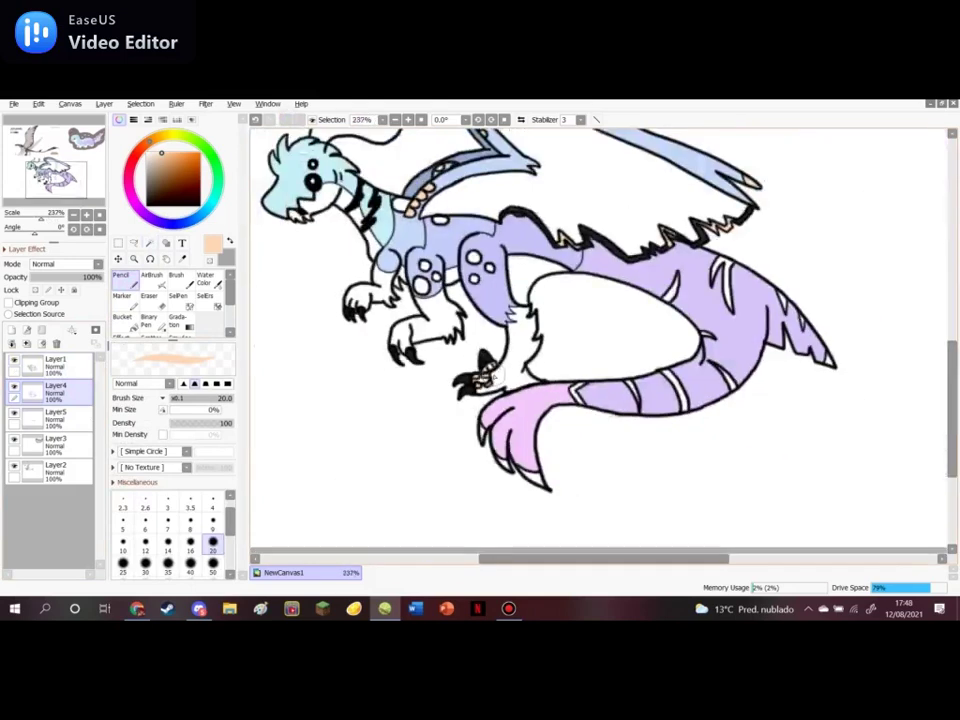
pyautogui.scroll(-2, 470, 385)
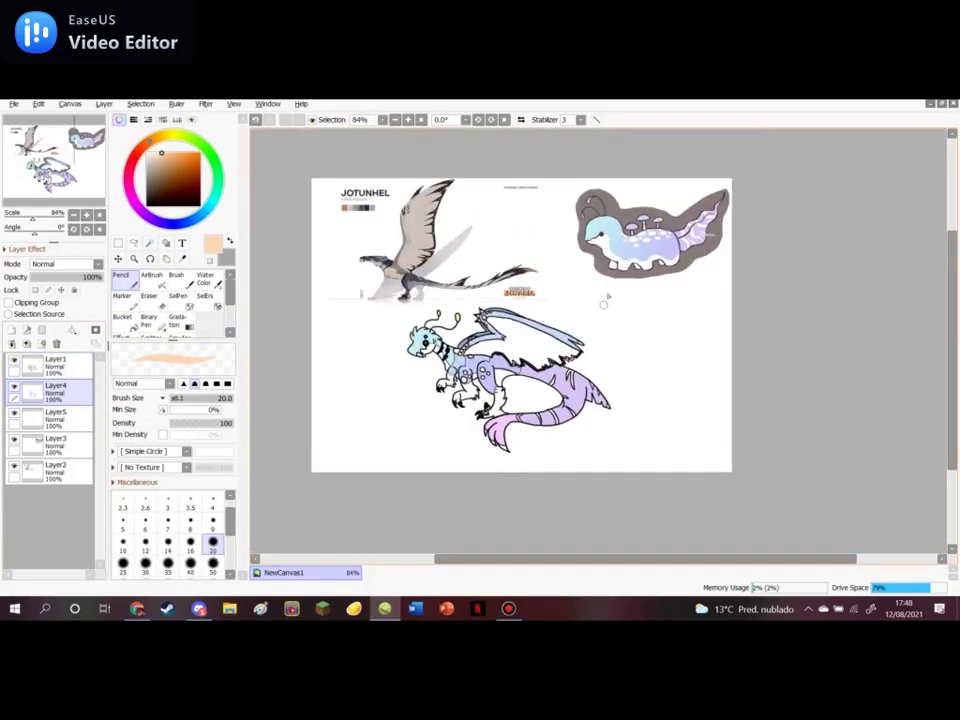
# Erase highlights into the dragon's two black eyes on Layer1 with the size 3 Eraser
pyautogui.scroll(1, 607, 293)
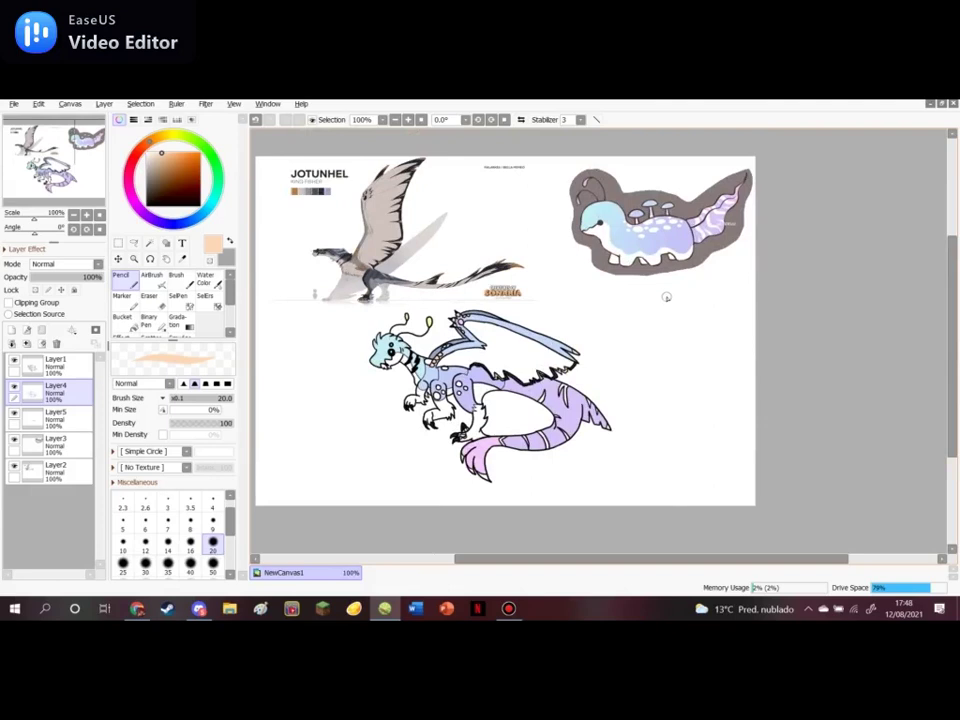
pyautogui.click(147, 154)
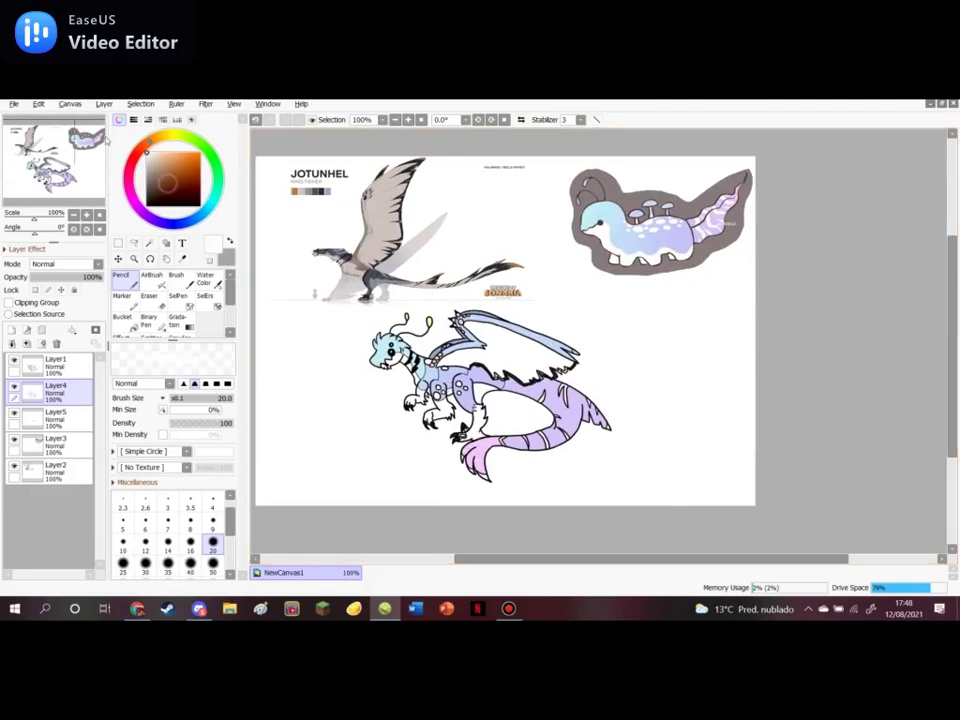
pyautogui.click(67, 371)
pyautogui.click(150, 296)
pyautogui.scroll(6, 378, 410)
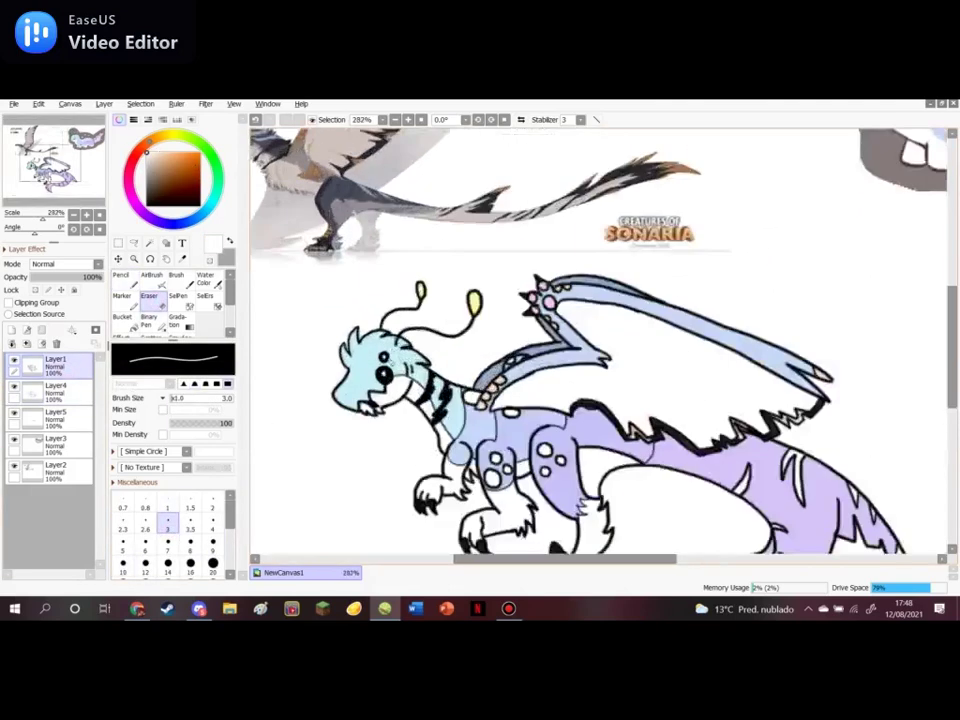
pyautogui.scroll(2, 378, 408)
pyautogui.moveTo(385, 361); pyautogui.dragTo(412, 392)
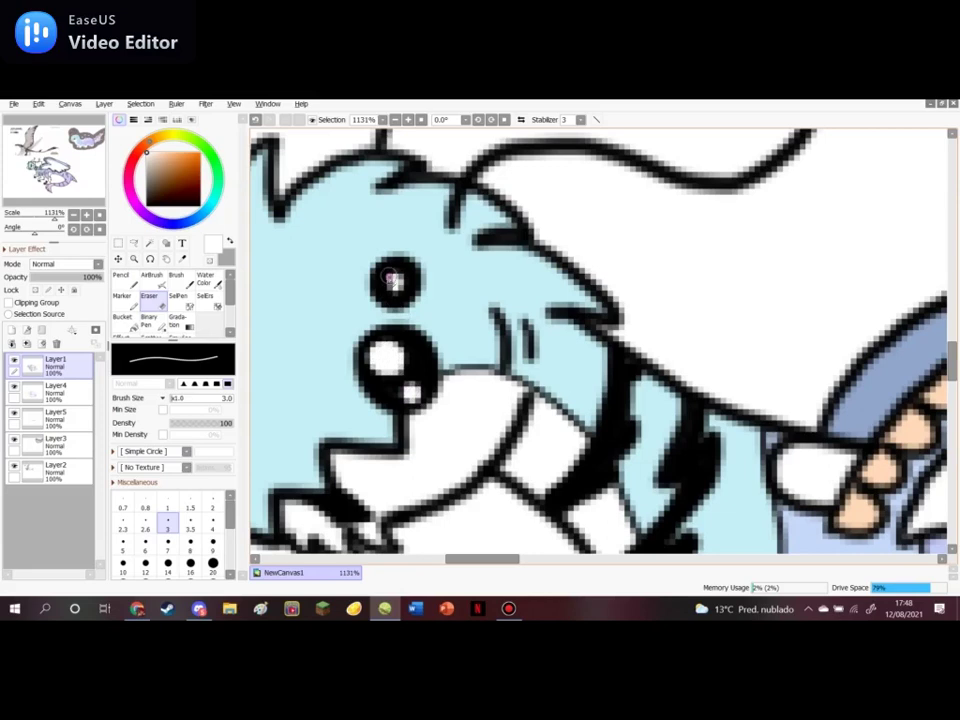
pyautogui.moveTo(390, 280)
pyautogui.mouseDown()
pyautogui.moveTo(384, 273)
pyautogui.moveTo(397, 292)
pyautogui.mouseUp()
# Reduce the highlights in the smaller upper eye by painting over their edges in black with the size 3 Pencil
pyautogui.moveTo(176, 191); pyautogui.dragTo(146, 208)
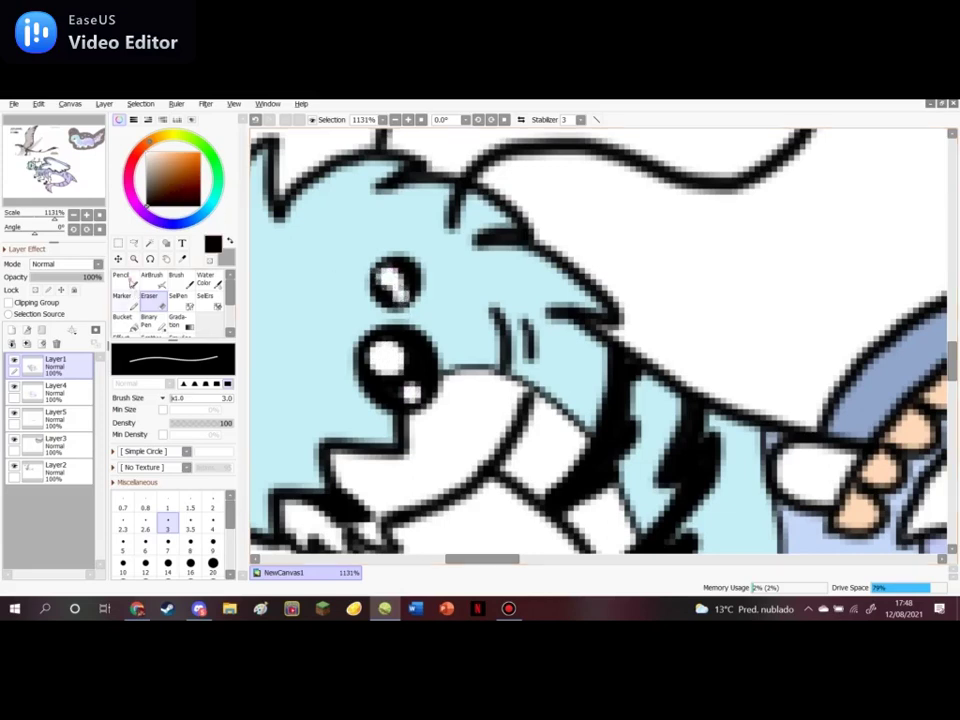
pyautogui.click(127, 282)
pyautogui.click(167, 507)
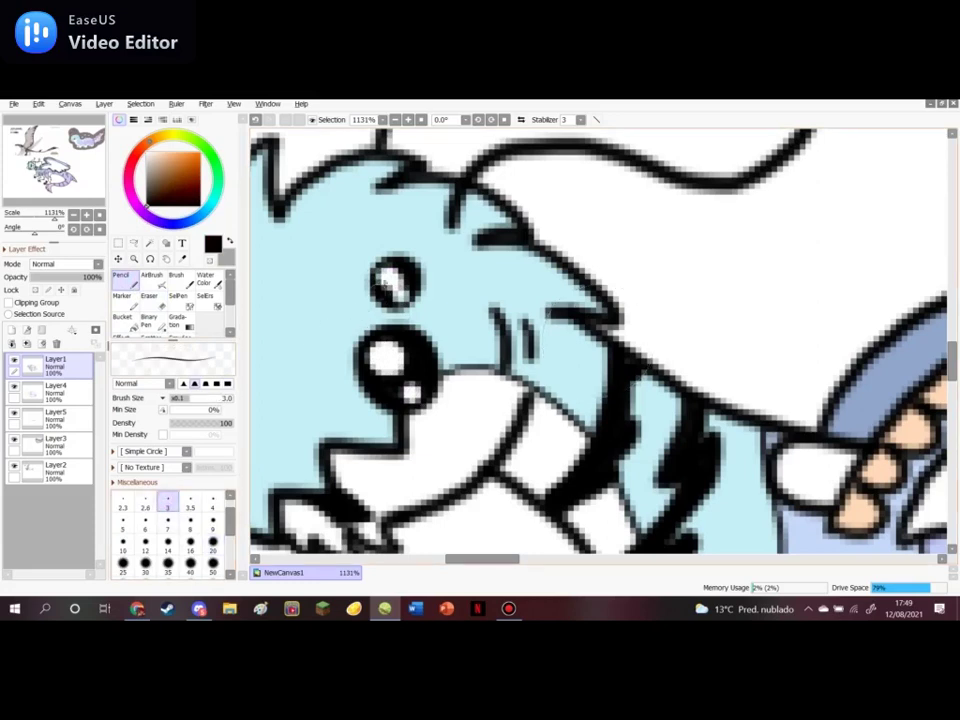
pyautogui.moveTo(388, 263)
pyautogui.mouseDown()
pyautogui.moveTo(378, 284)
pyautogui.moveTo(383, 270)
pyautogui.moveTo(405, 296)
pyautogui.mouseUp()
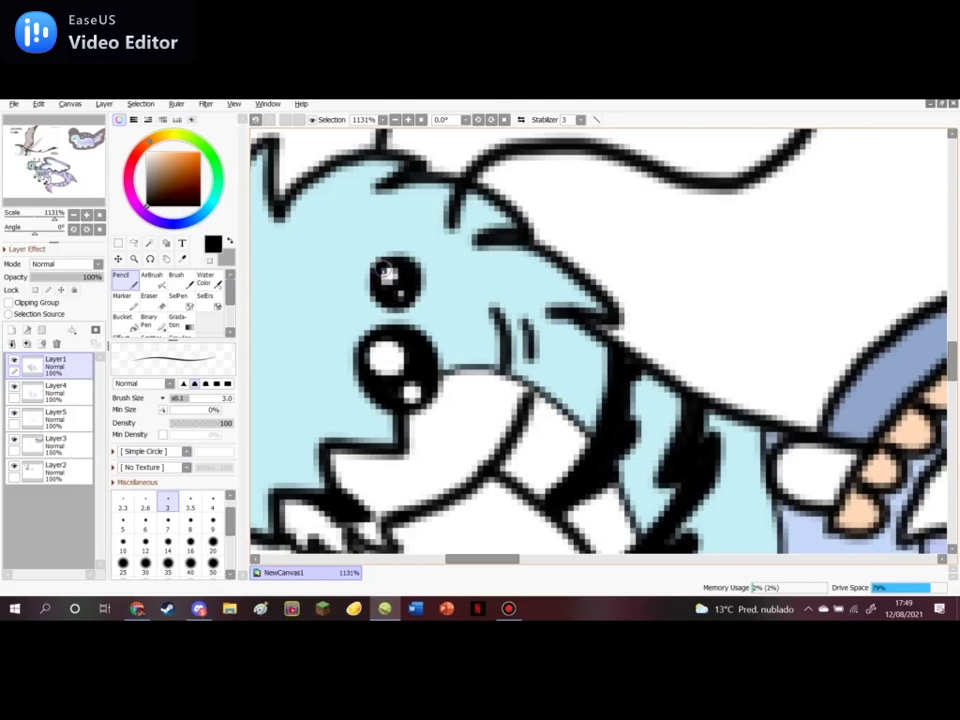
# Touch up the smaller eye's lower highlight in white with the size 3 Pencil
pyautogui.click(147, 146)
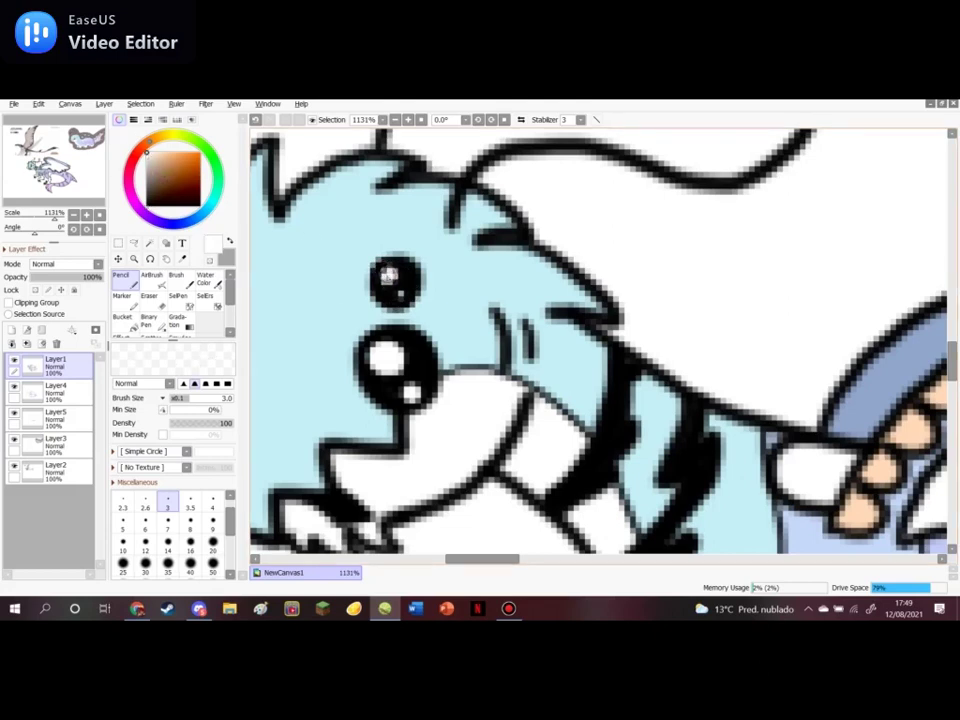
pyautogui.moveTo(399, 293); pyautogui.dragTo(402, 296)
pyautogui.scroll(-3, 453, 220)
pyautogui.scroll(-4, 467, 362)
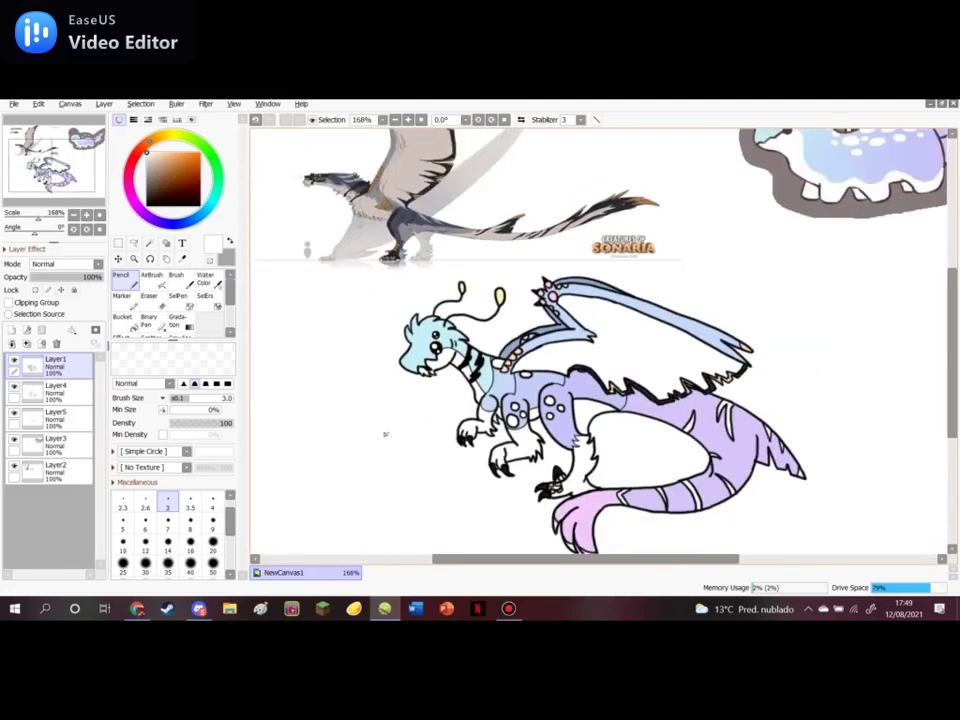
# Sample the lilac from the dragon's body and start a text layer beside its front legs
pyautogui.scroll(-1, 385, 434)
pyautogui.scroll(-2, 379, 442)
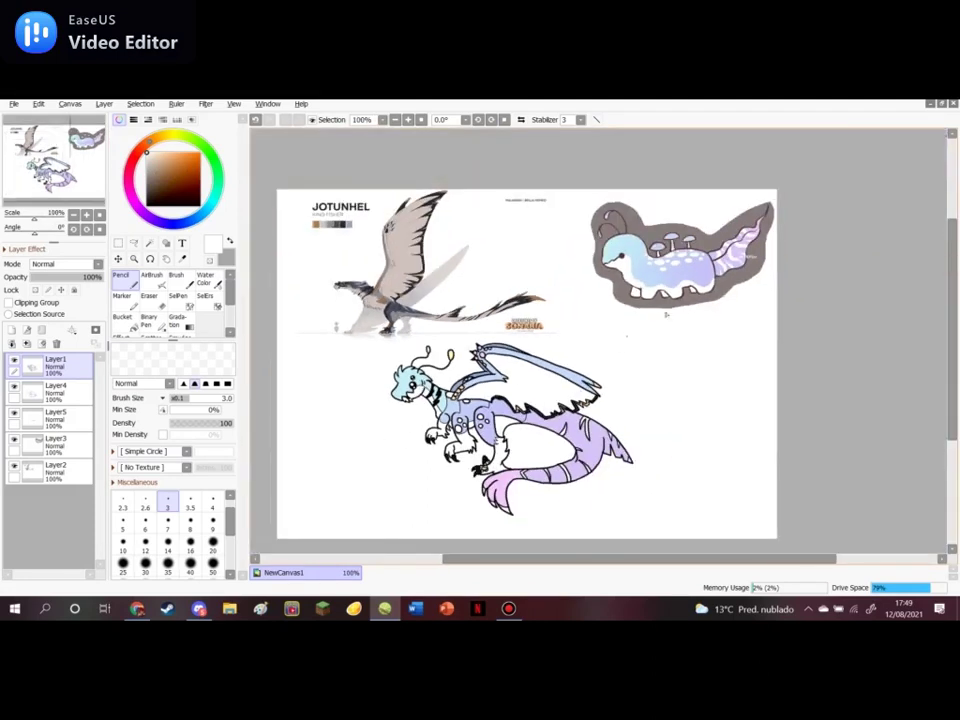
pyautogui.scroll(3, 556, 496)
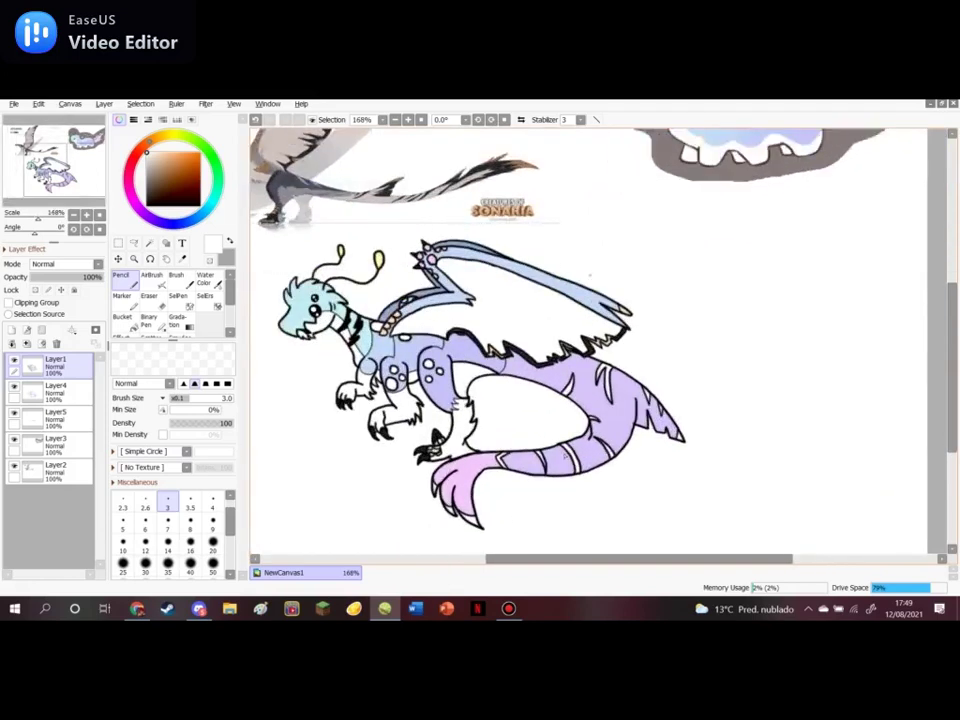
pyautogui.scroll(-1, 773, 360)
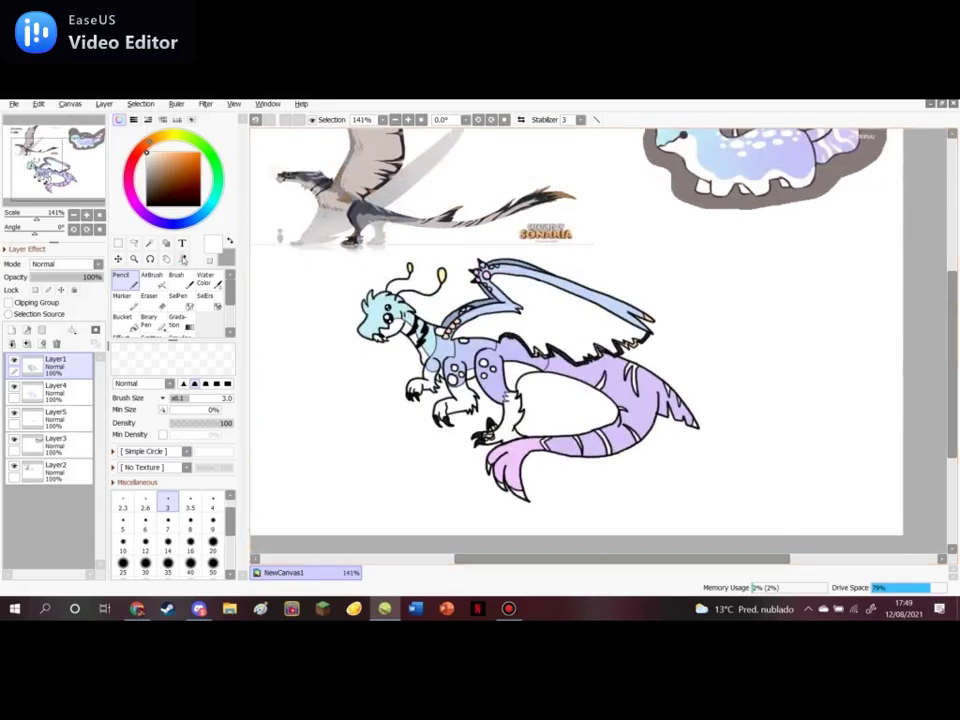
pyautogui.click(183, 258)
pyautogui.click(511, 350)
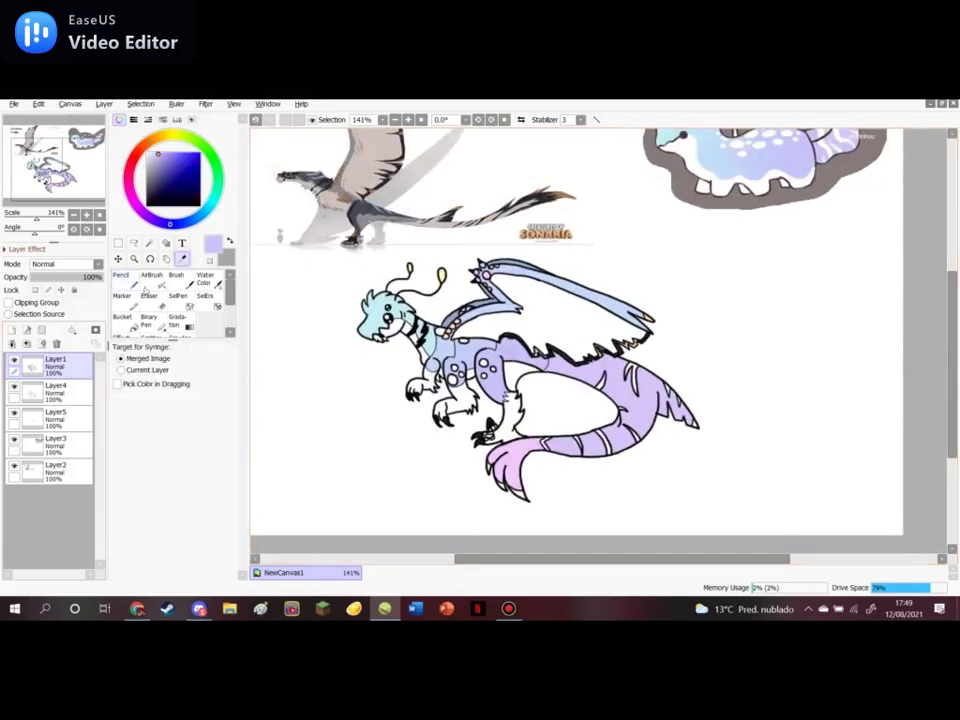
pyautogui.click(182, 244)
pyautogui.click(360, 387)
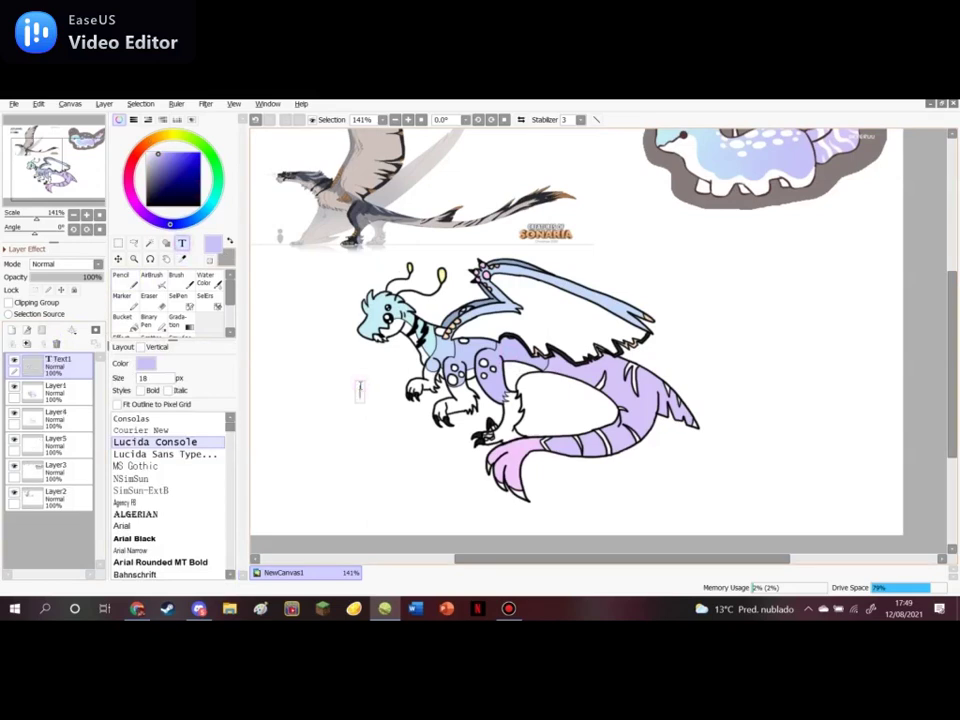
# Set the text to 50 px Cooper Black and enter "Jotunwii"
pyautogui.click(167, 378)
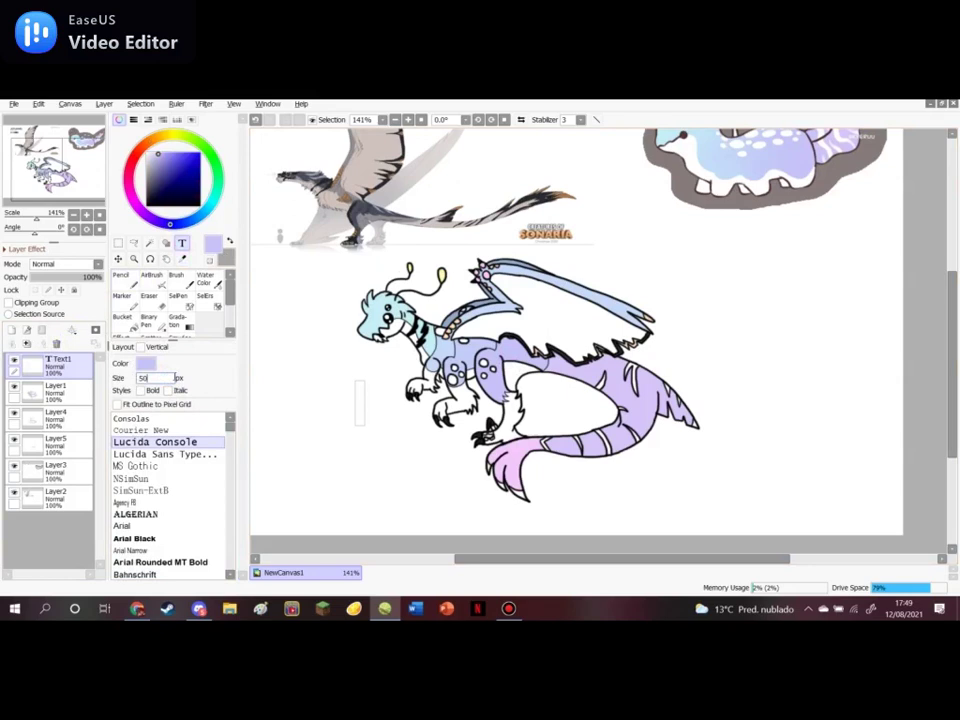
pyautogui.scroll(-8, 163, 500)
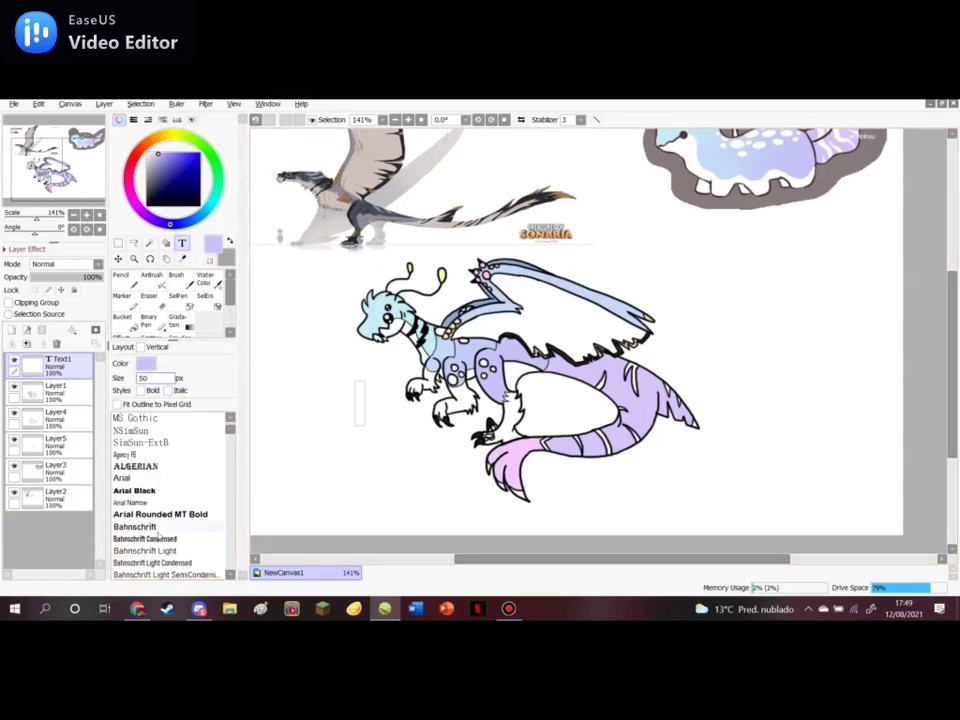
pyautogui.scroll(-8, 163, 520)
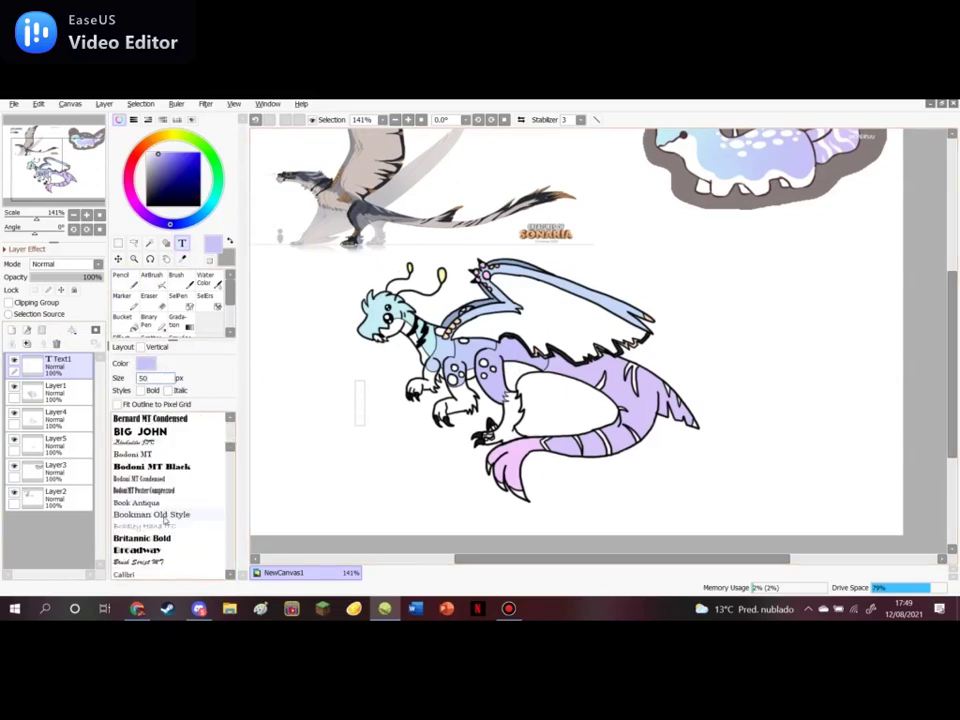
pyautogui.scroll(-2, 166, 514)
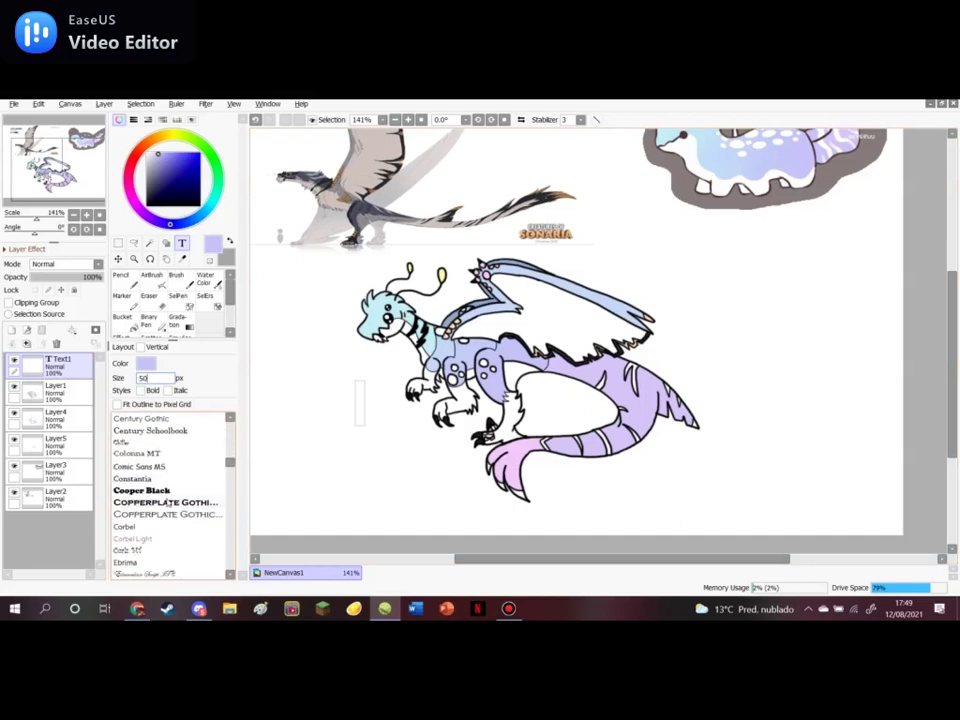
pyautogui.click(141, 490)
pyautogui.write('Jotunwi')
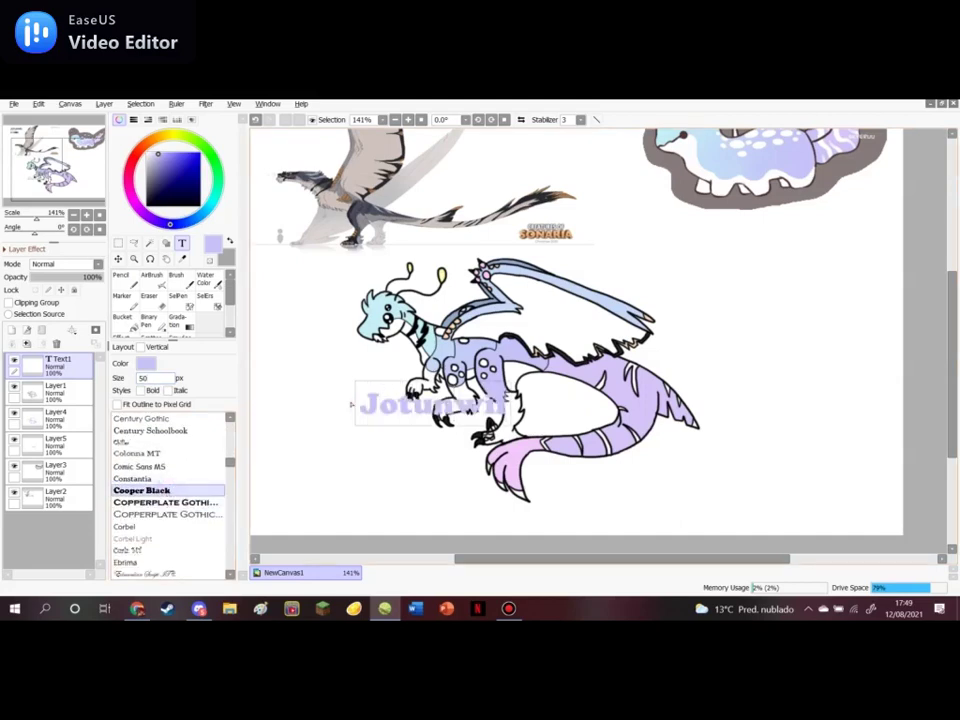
# Move the title below the dragon's tail tip and extend it to "Jotunwii/Minahel"
pyautogui.click(118, 258)
pyautogui.moveTo(453, 424); pyautogui.dragTo(519, 527)
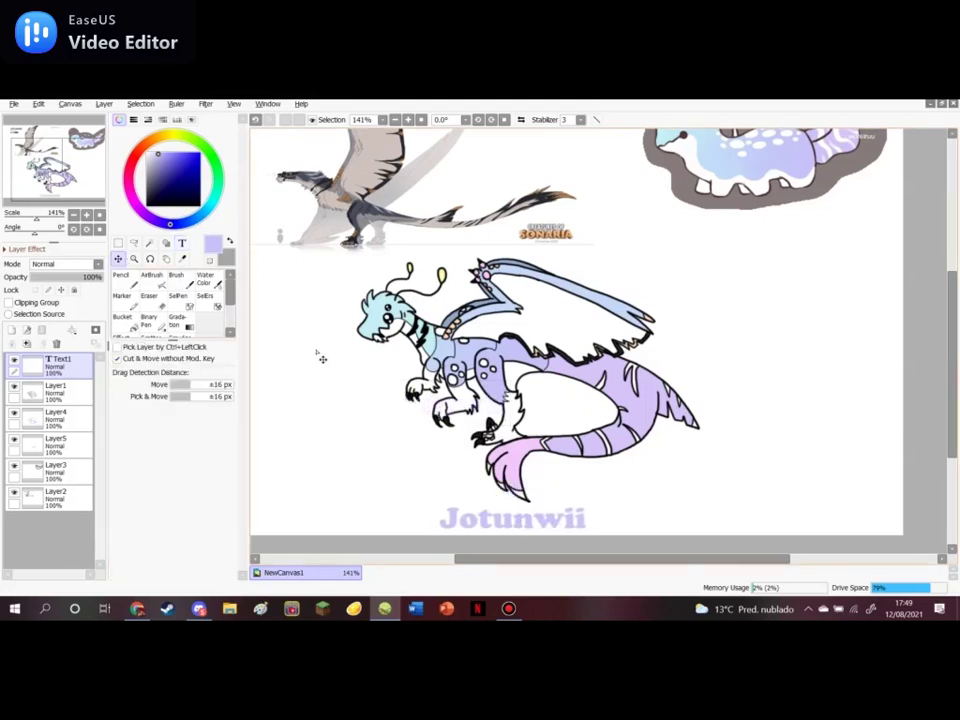
pyautogui.click(182, 243)
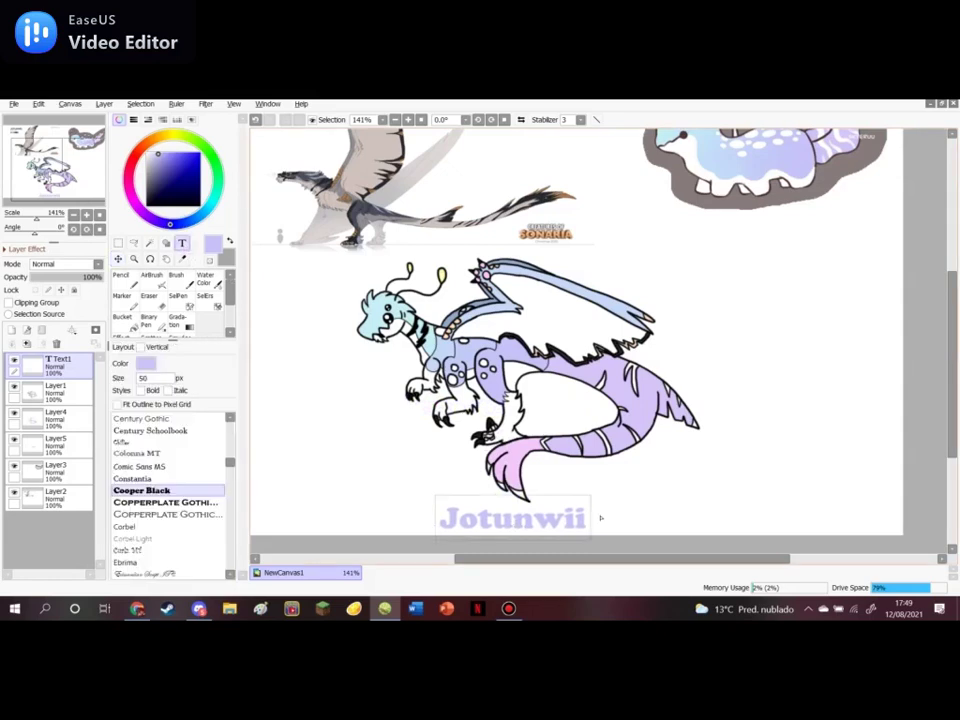
pyautogui.write('/Min')
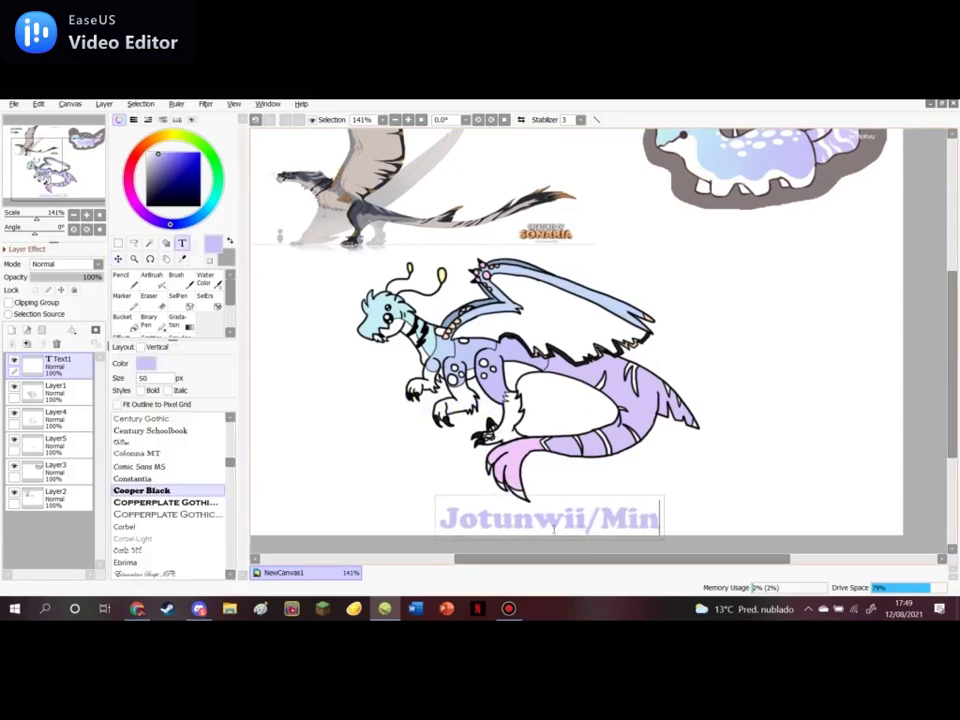
pyautogui.write('ahel')
# Recolour the whole title black and shift it to centre it beneath the dragon
pyautogui.moveTo(443, 521); pyautogui.dragTo(727, 521)
pyautogui.moveTo(180, 184); pyautogui.dragTo(118, 283)
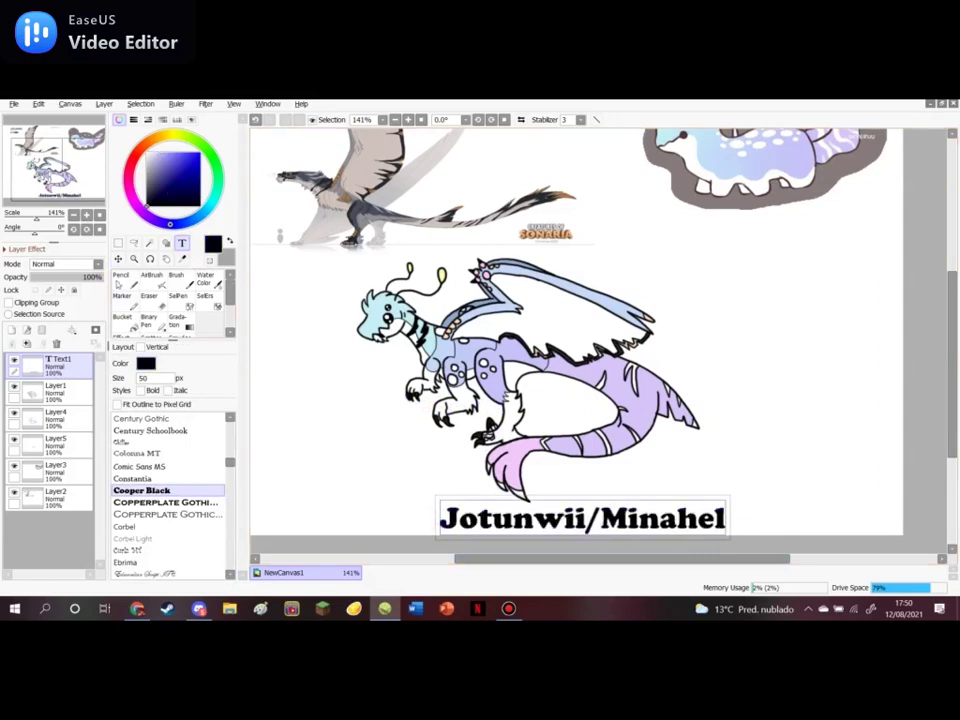
pyautogui.click(117, 258)
pyautogui.moveTo(528, 526); pyautogui.dragTo(472, 525)
pyautogui.scroll(-3, 447, 547)
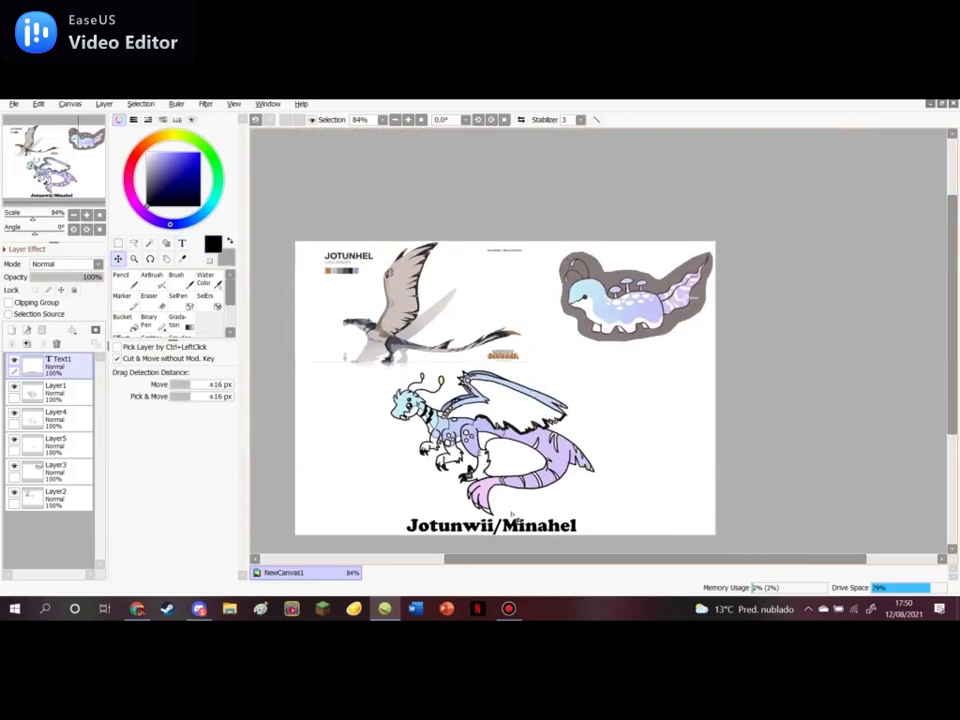
# Outline three curved markings on the dragon's side between the legs on Layer1 with the size 2 Pencil in black
pyautogui.scroll(2, 560, 514)
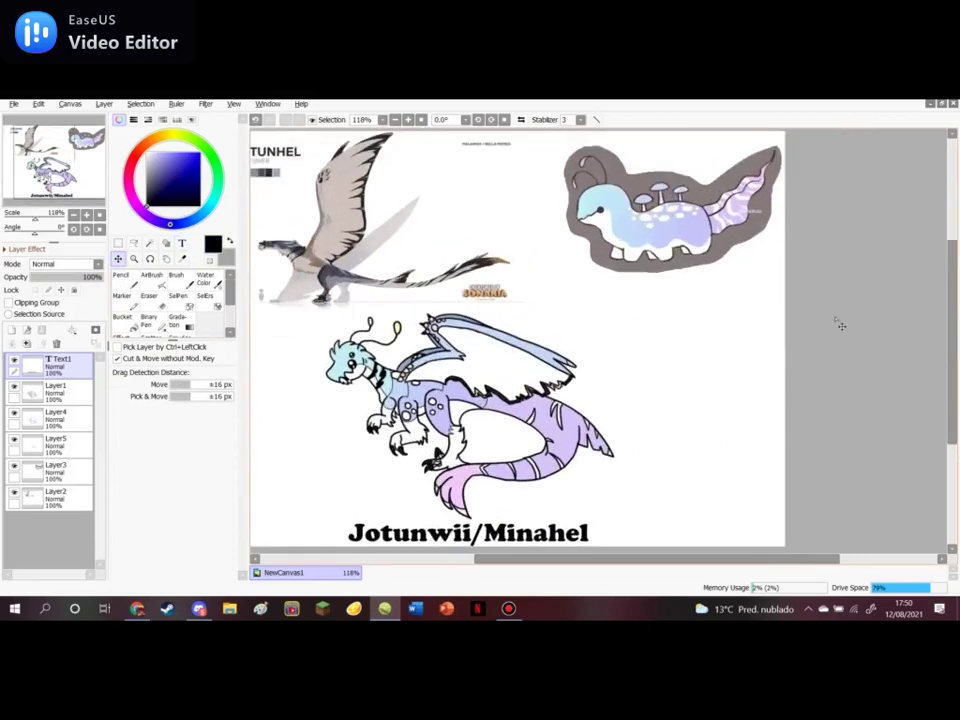
pyautogui.hscroll(-1, 840, 325)
pyautogui.click(68, 394)
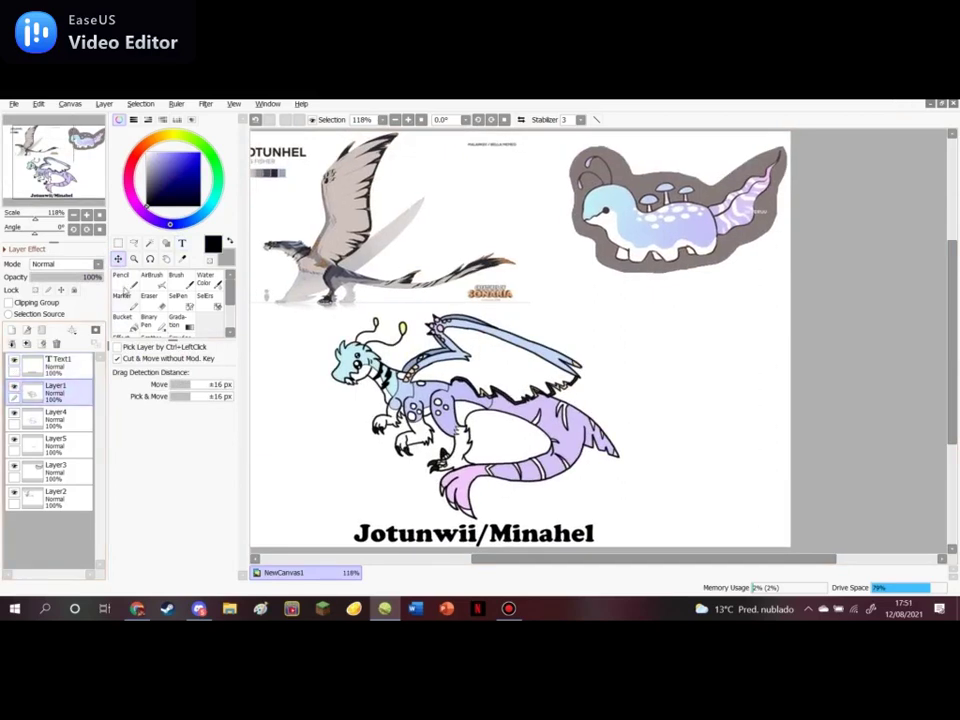
pyautogui.click(124, 282)
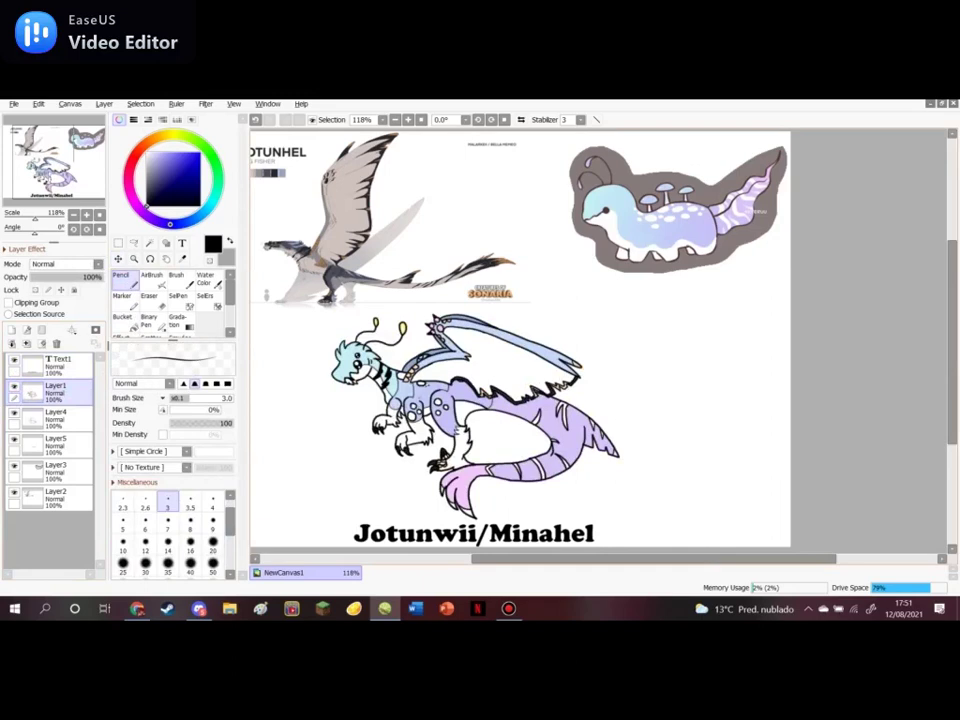
pyautogui.scroll(1, 214, 503)
pyautogui.click(214, 503)
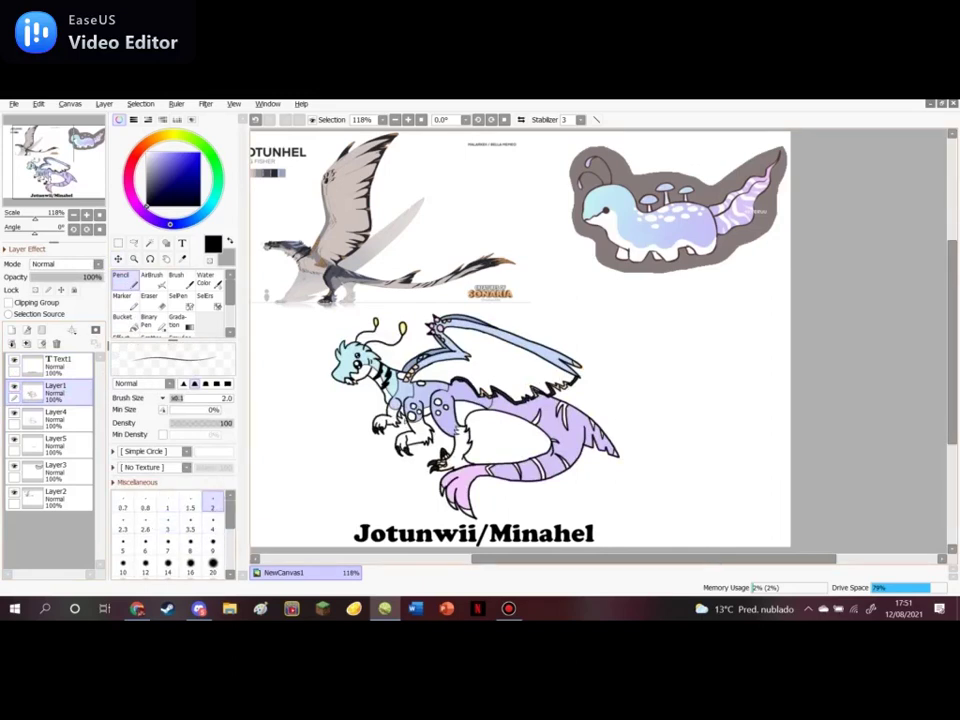
pyautogui.scroll(8, 449, 327)
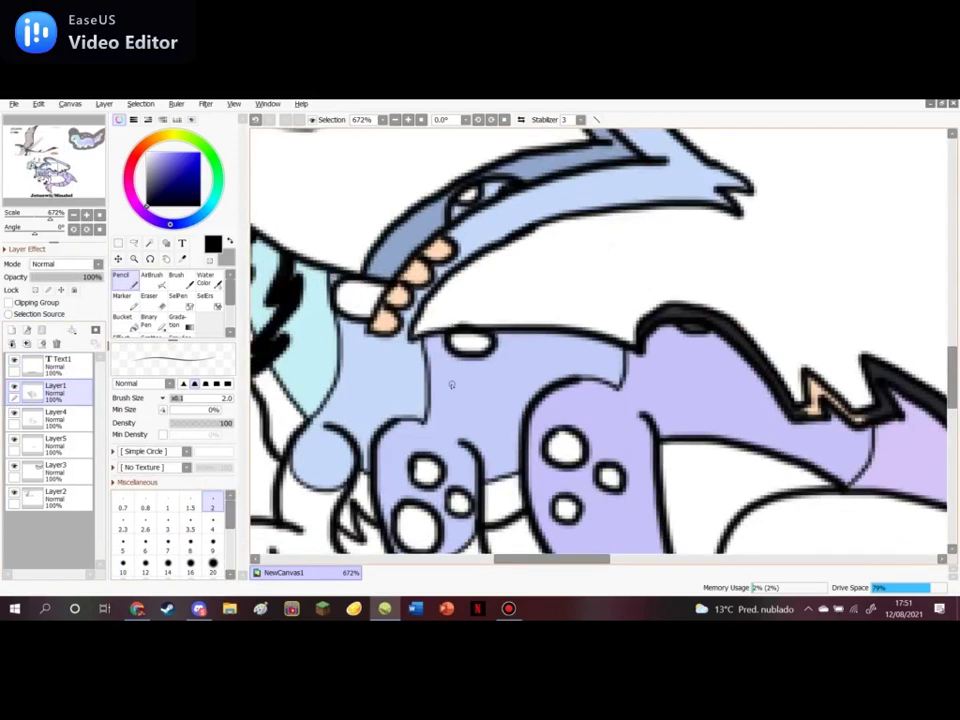
pyautogui.moveTo(451, 371); pyautogui.dragTo(461, 398)
pyautogui.moveTo(478, 377)
pyautogui.mouseDown()
pyautogui.moveTo(488, 405)
pyautogui.moveTo(497, 404)
pyautogui.mouseUp()
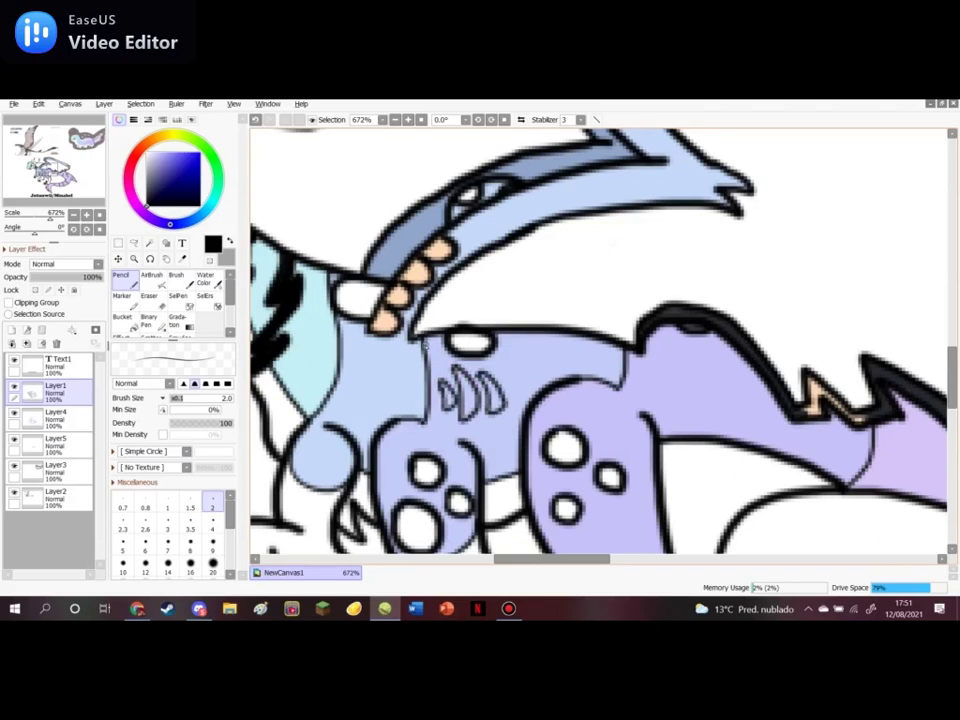
# Outline a row of three small circles directly beneath the curved side markings with the size 2 Pencil
pyautogui.scroll(-8, 423, 345)
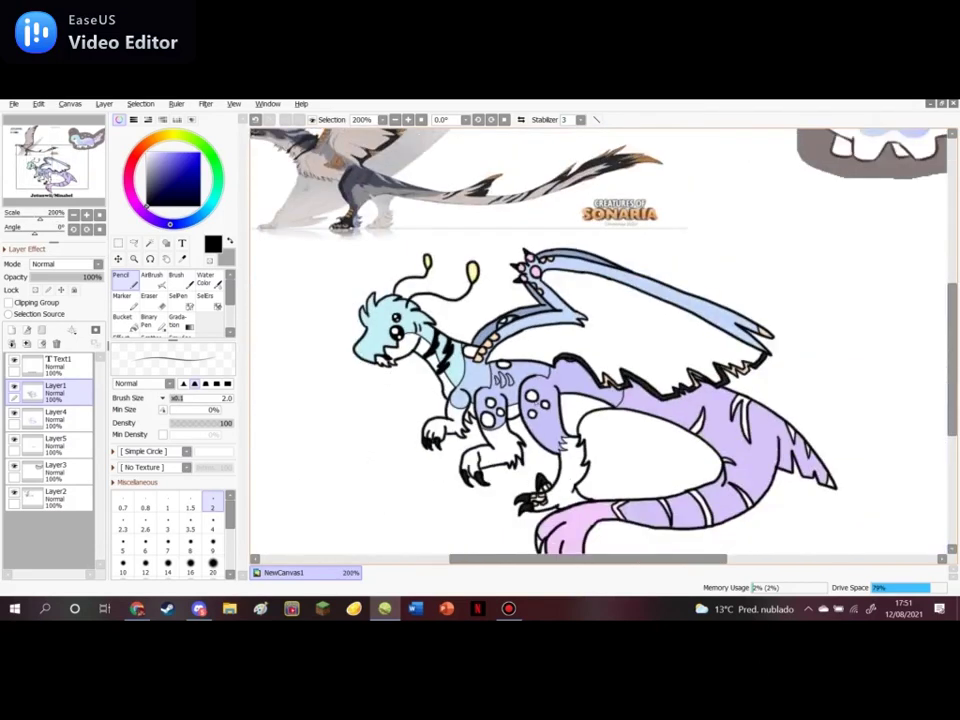
pyautogui.scroll(10, 497, 380)
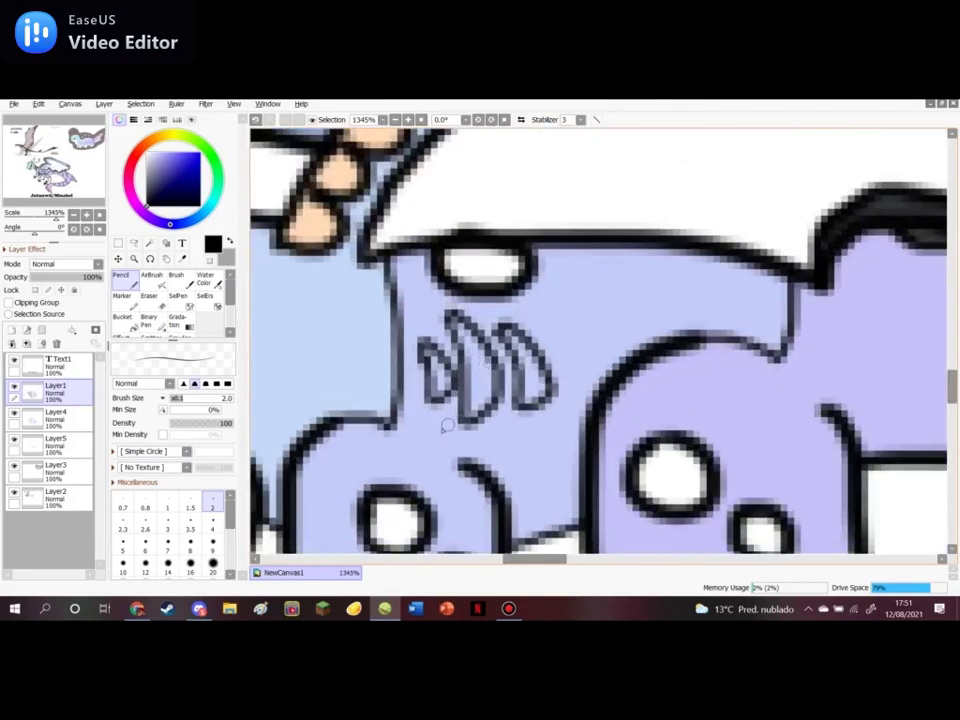
pyautogui.moveTo(430, 430)
pyautogui.mouseDown()
pyautogui.moveTo(479, 456)
pyautogui.moveTo(496, 439)
pyautogui.moveTo(468, 454)
pyautogui.mouseUp()
pyautogui.moveTo(523, 449)
pyautogui.mouseDown()
pyautogui.moveTo(540, 432)
pyautogui.moveTo(522, 422)
pyautogui.mouseUp()
pyautogui.scroll(-4, 512, 286)
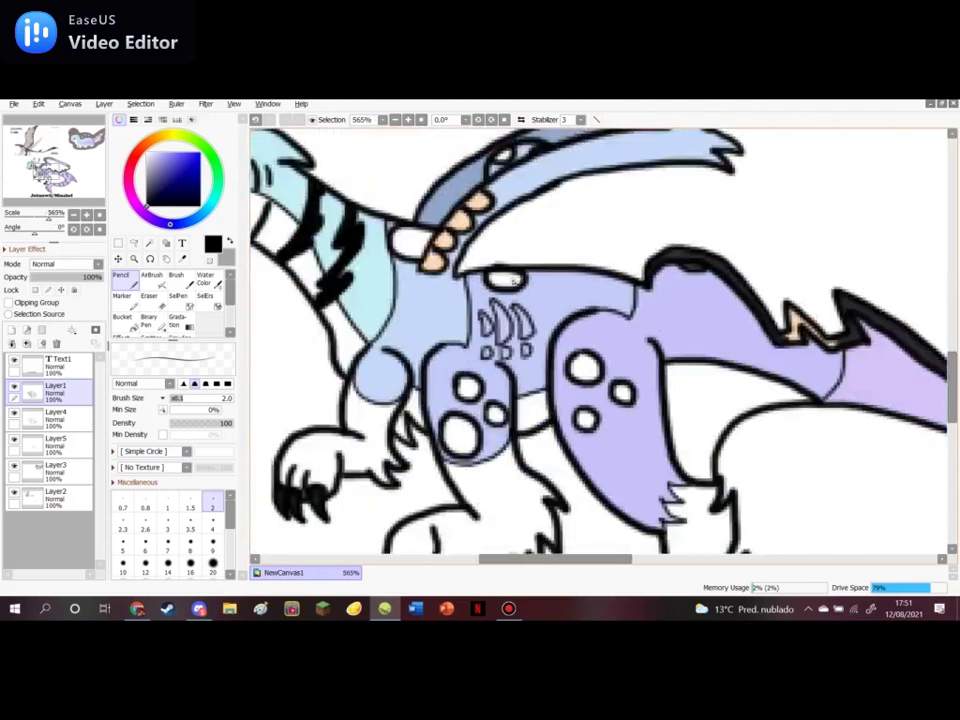
# Sample the pale peach from the small spots along the dragon's wing
pyautogui.click(184, 260)
pyautogui.scroll(-4, 328, 381)
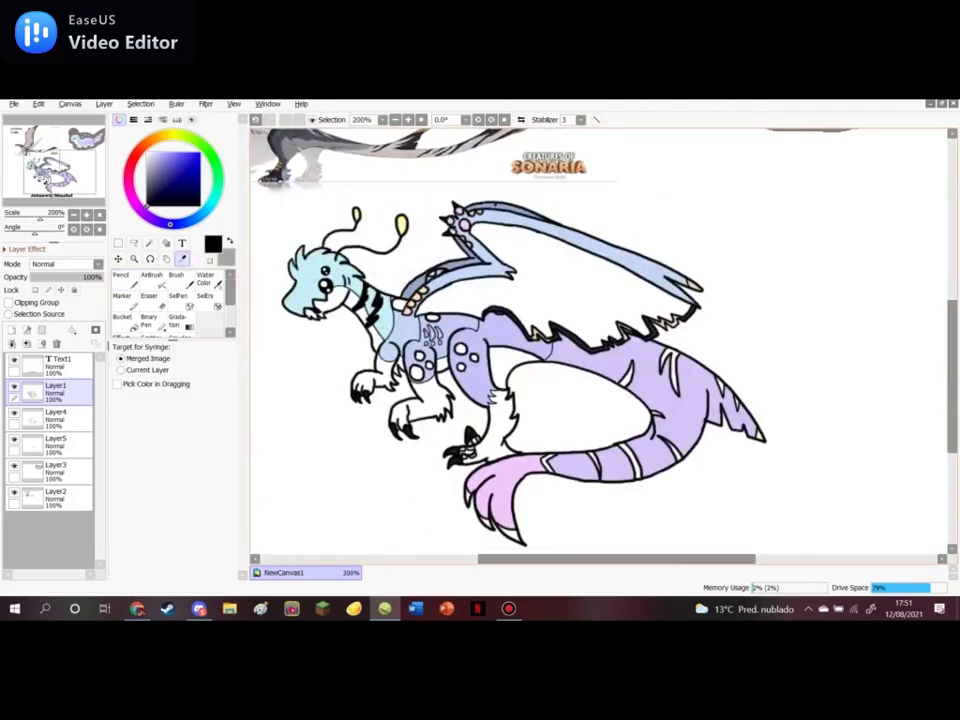
pyautogui.scroll(15, 483, 262)
pyautogui.click(483, 262)
pyautogui.scroll(-6, 483, 262)
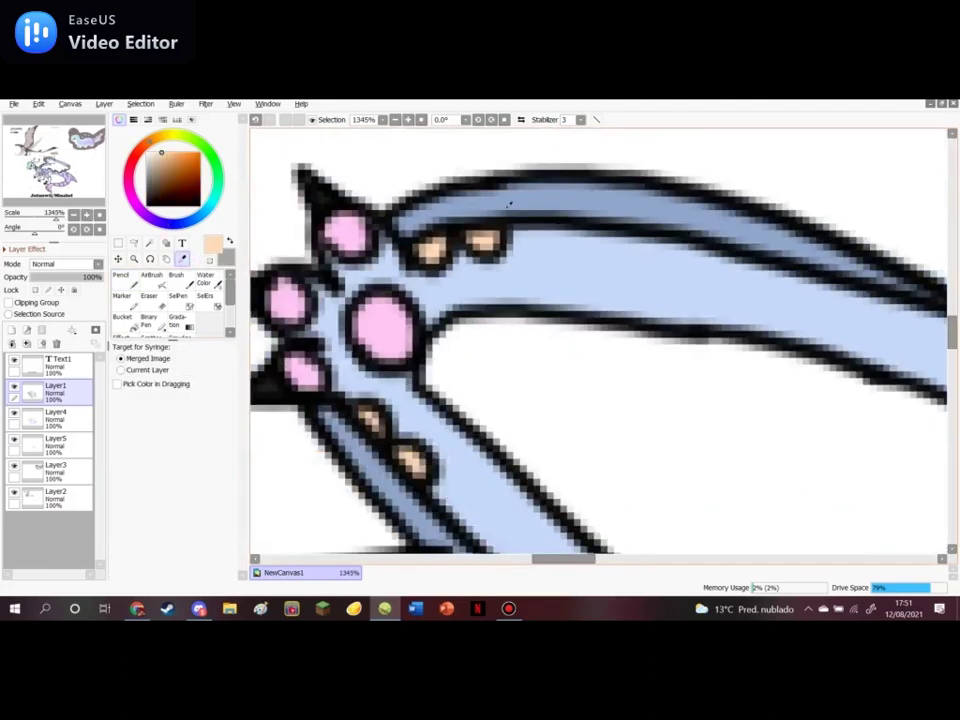
pyautogui.scroll(4, 281, 404)
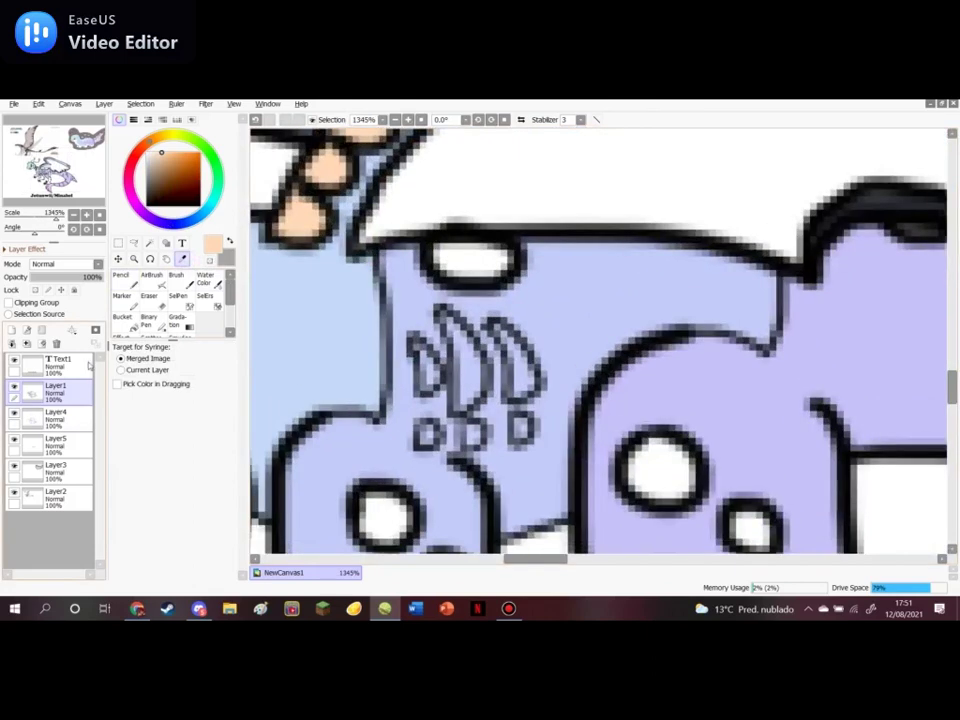
# Select the insides of the three small circles and three curved side markings on Layer1 with the Magic Wand
pyautogui.click(150, 244)
pyautogui.scroll(2, 430, 440)
pyautogui.click(402, 452)
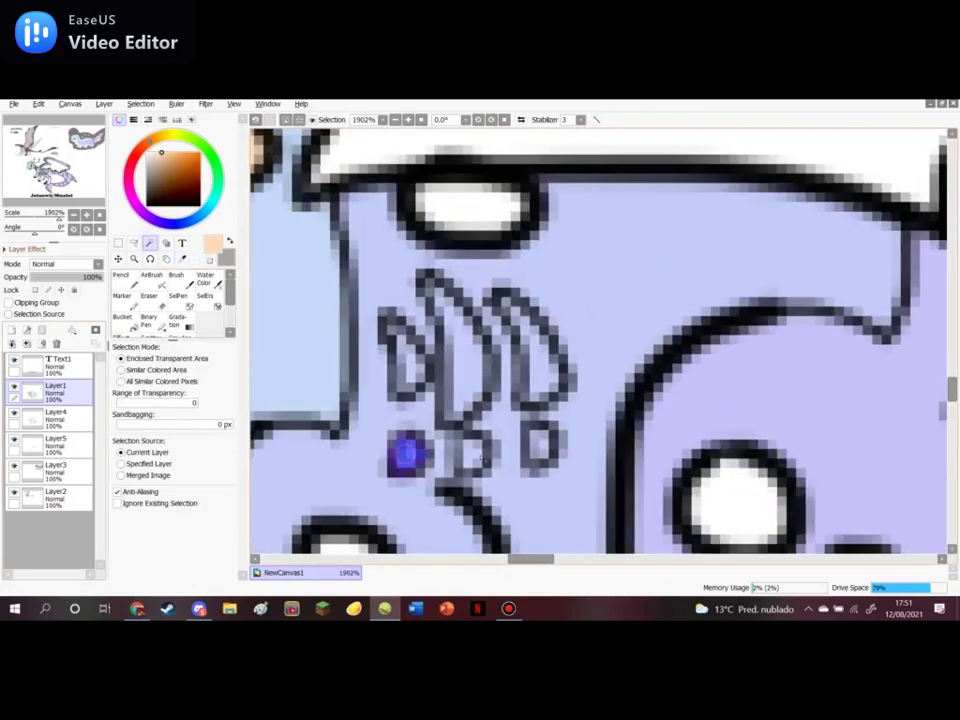
pyautogui.click(472, 455)
pyautogui.click(545, 448)
pyautogui.click(550, 355)
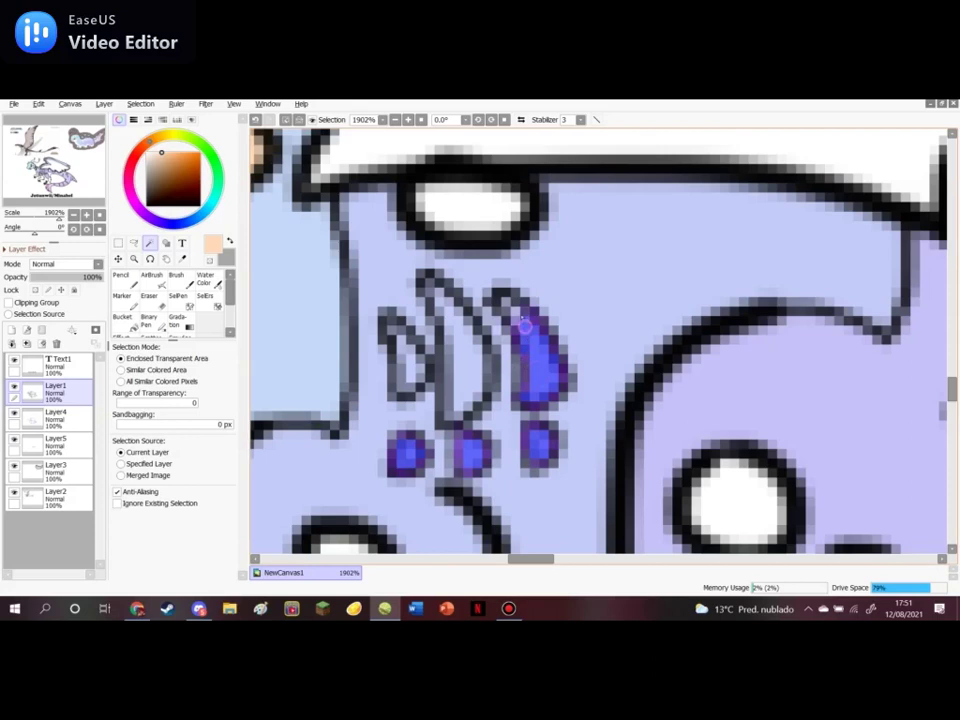
pyautogui.click(512, 304)
pyautogui.click(256, 120)
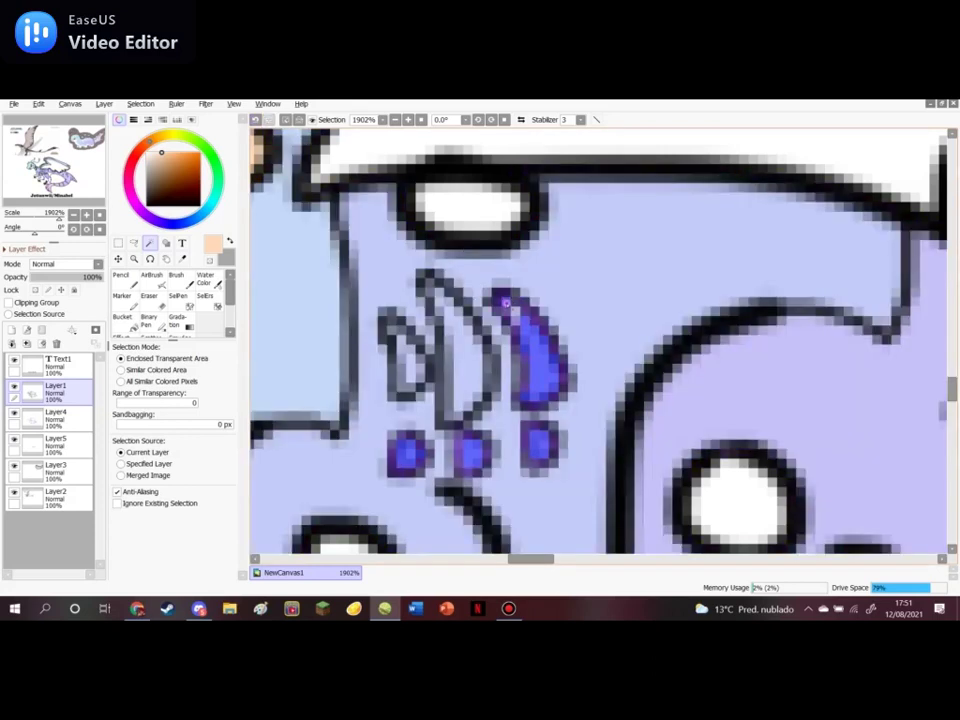
pyautogui.click(470, 362)
pyautogui.click(406, 372)
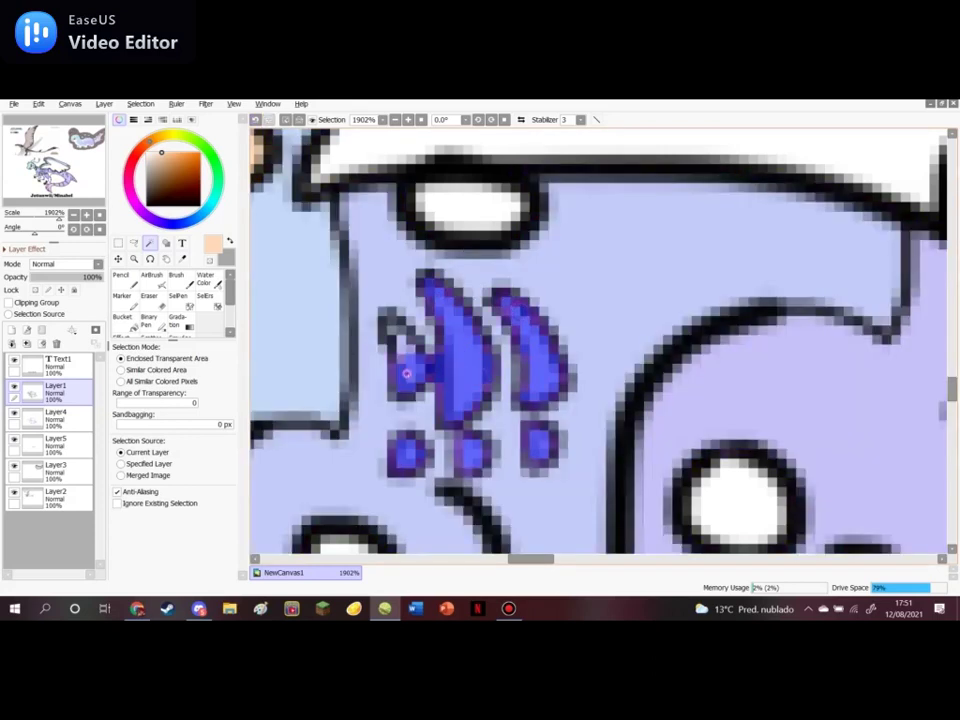
# Paint the selected side markings pale peach on Layer4 with the size 50 Pencil, and clear the selection
pyautogui.click(81, 415)
pyautogui.click(129, 277)
pyautogui.click(230, 560)
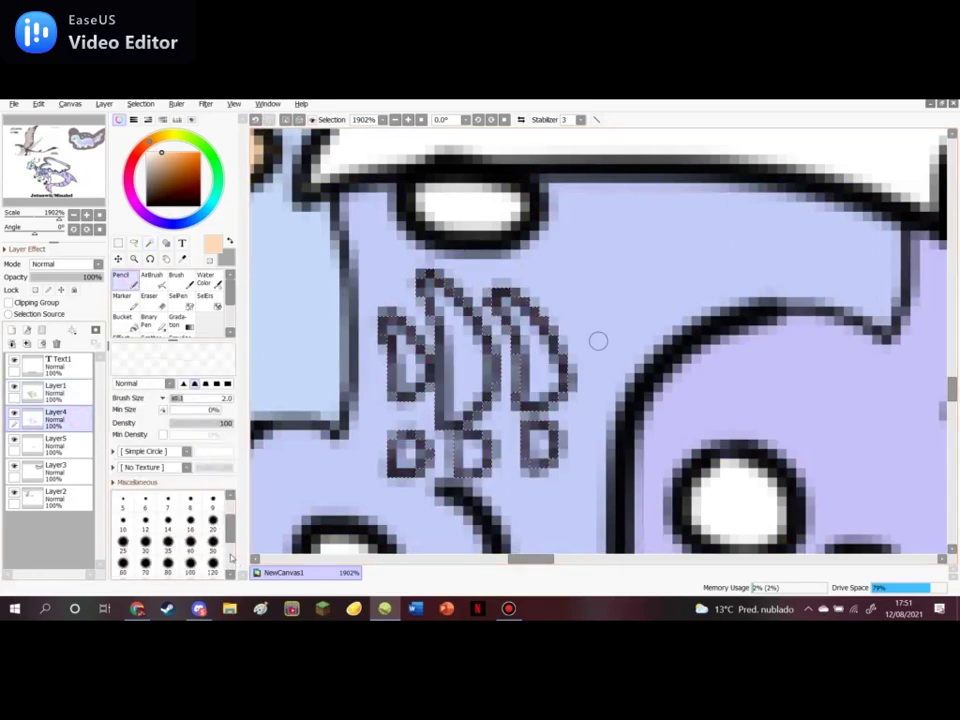
pyautogui.click(214, 541)
pyautogui.moveTo(392, 385)
pyautogui.mouseDown()
pyautogui.moveTo(386, 326)
pyautogui.moveTo(645, 288)
pyautogui.mouseUp()
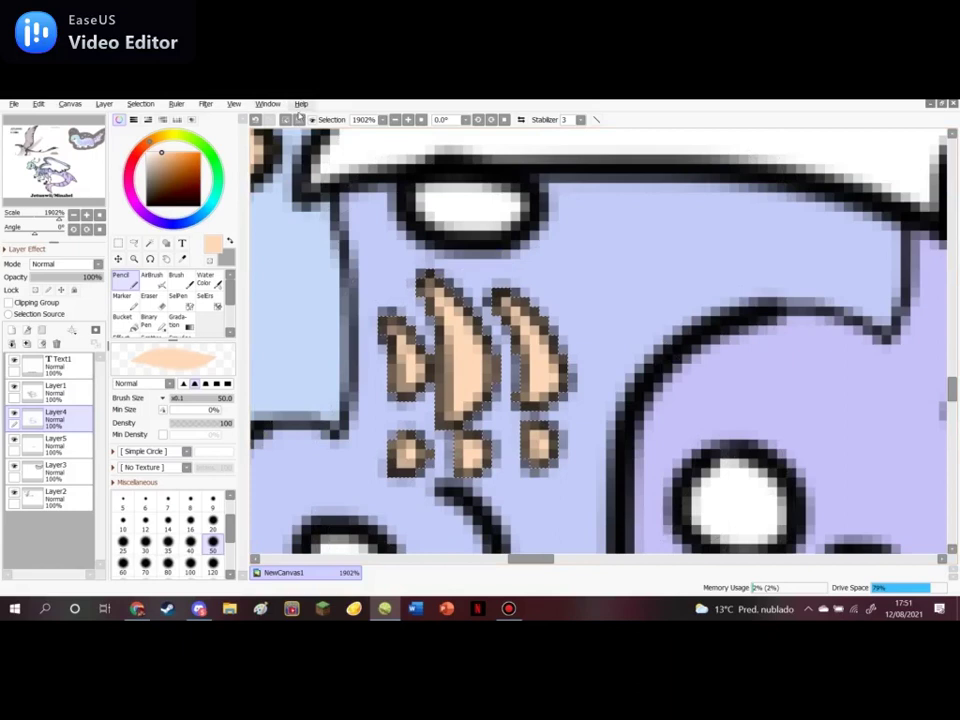
pyautogui.scroll(-5, 407, 236)
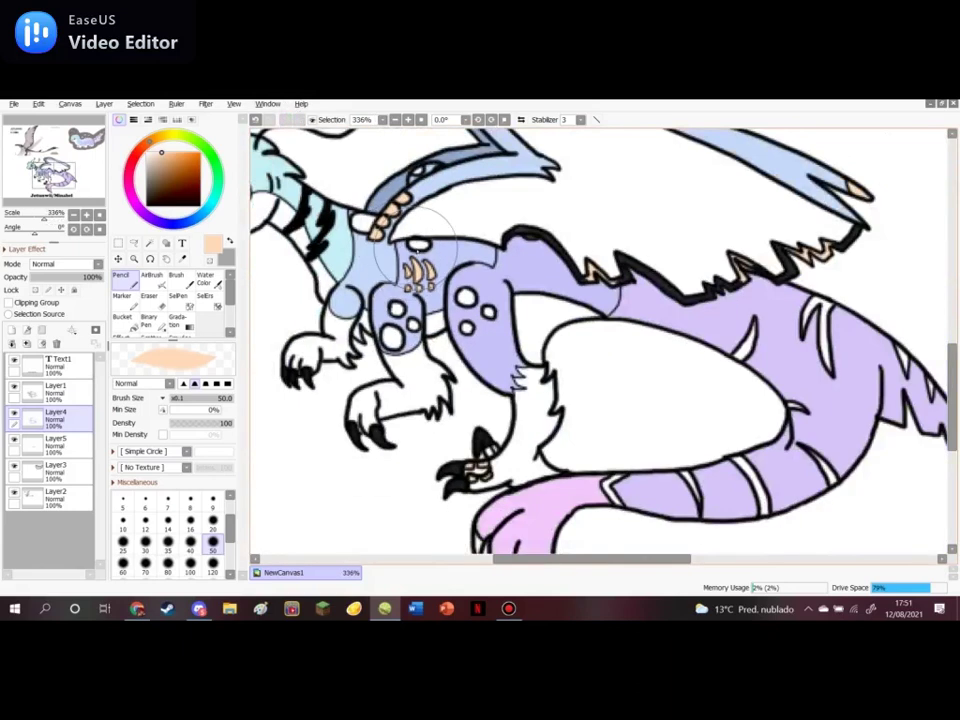
pyautogui.scroll(-3, 418, 246)
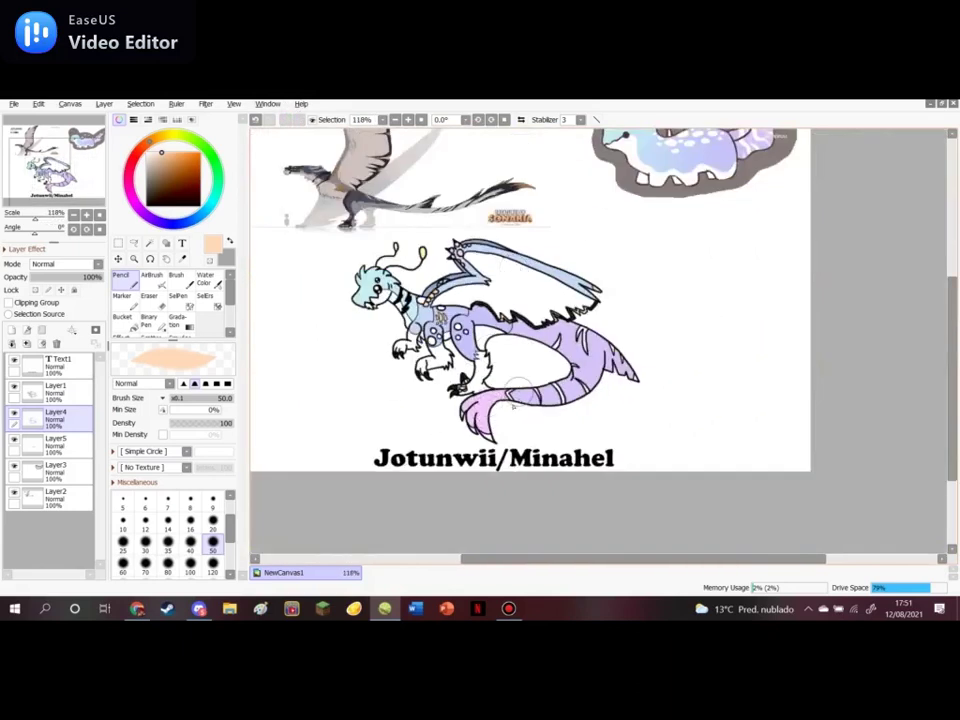
# Select the insides of the three outlined tips of the pink tail end on Layer1 with the Magic Wand
pyautogui.scroll(3, 513, 405)
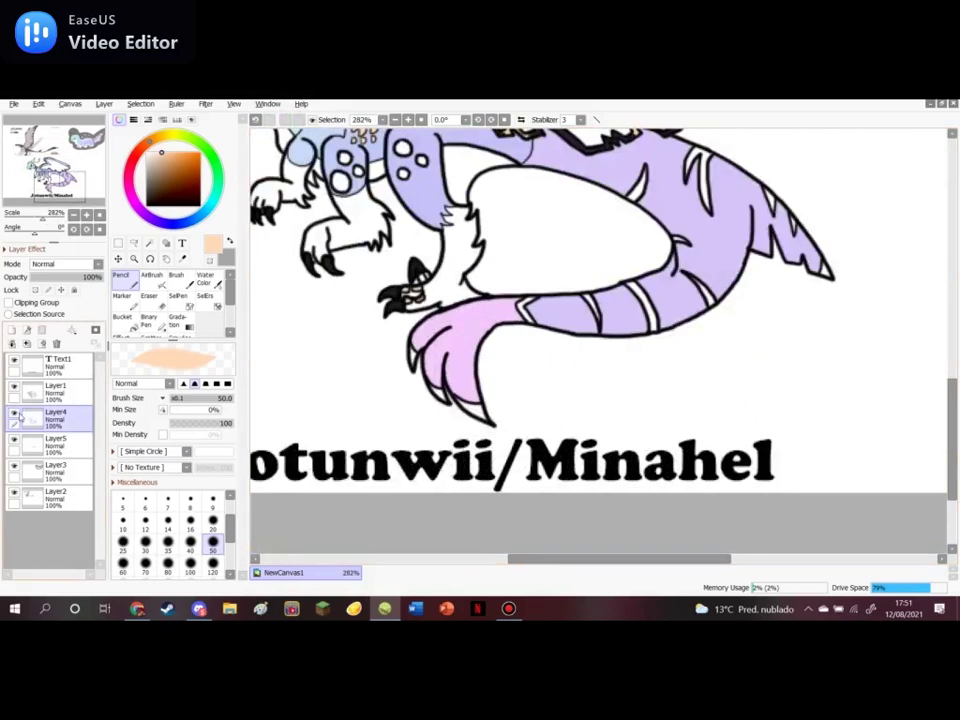
pyautogui.click(148, 244)
pyautogui.scroll(2, 480, 420)
pyautogui.click(455, 432)
pyautogui.scroll(3, 455, 432)
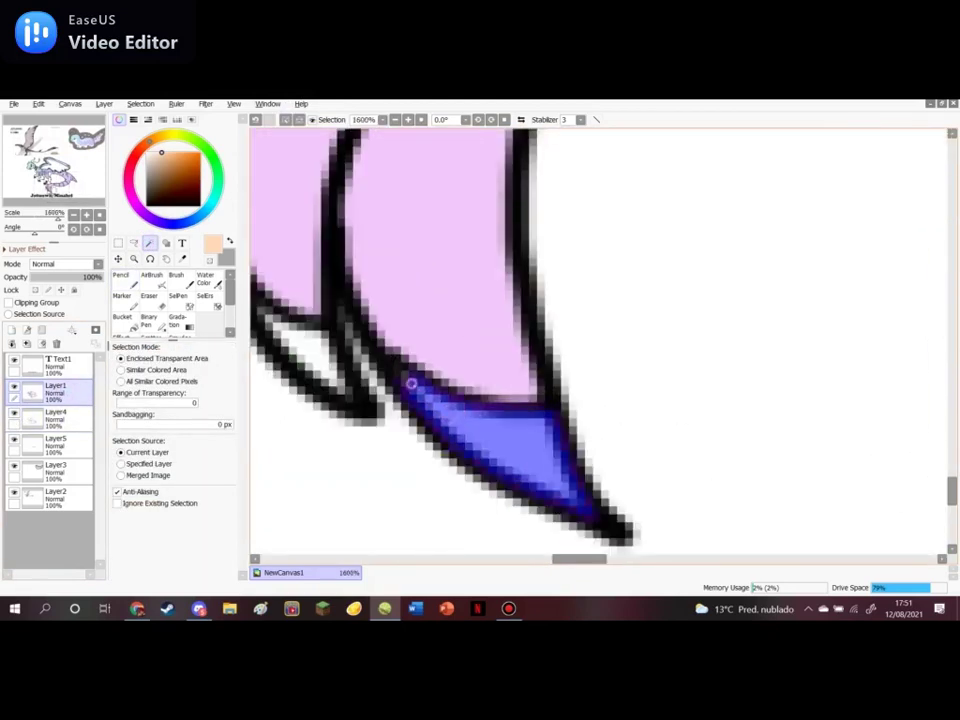
pyautogui.scroll(-1, 400, 380)
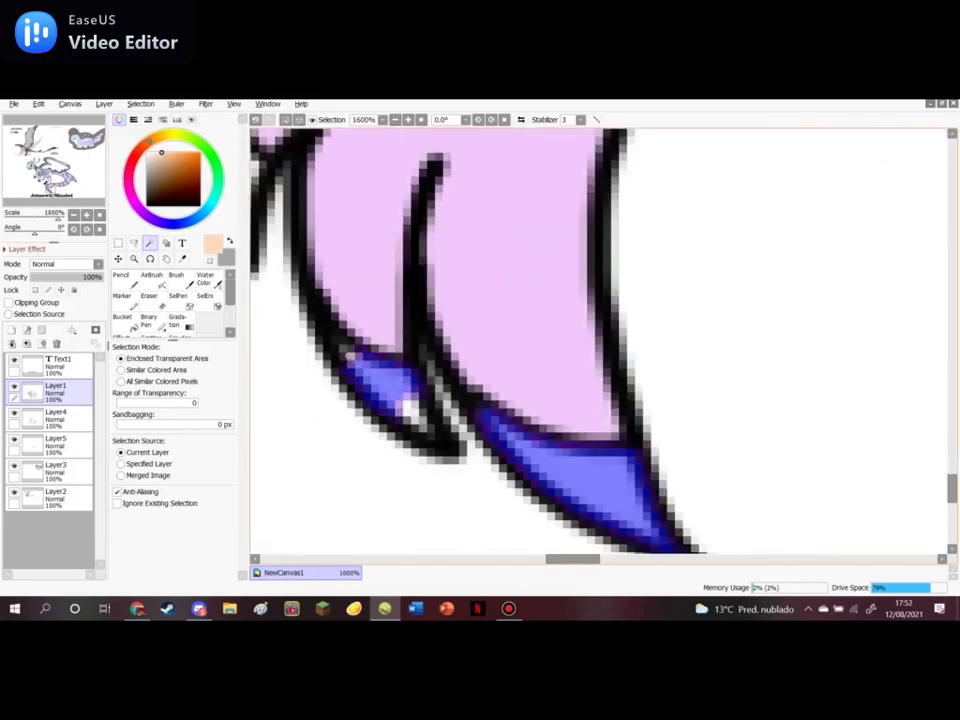
pyautogui.click(428, 429)
pyautogui.scroll(-6, 386, 320)
pyautogui.scroll(7, 340, 268)
pyautogui.scroll(-6, 340, 285)
pyautogui.scroll(-4, 340, 285)
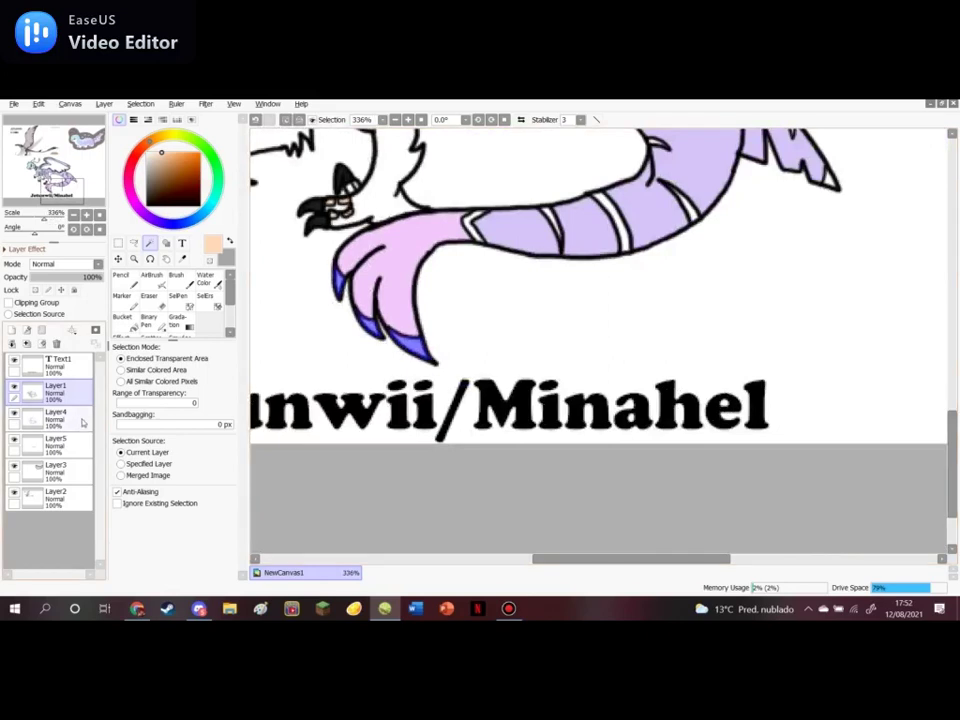
# Paint the three selected tail tips pale peach on Layer4 with the size 50 Pencil, and clear the selection
pyautogui.click(55, 413)
pyautogui.click(122, 280)
pyautogui.moveTo(318, 291)
pyautogui.mouseDown()
pyautogui.moveTo(320, 264)
pyautogui.moveTo(430, 335)
pyautogui.mouseUp()
pyautogui.click(287, 120)
pyautogui.scroll(-6, 383, 273)
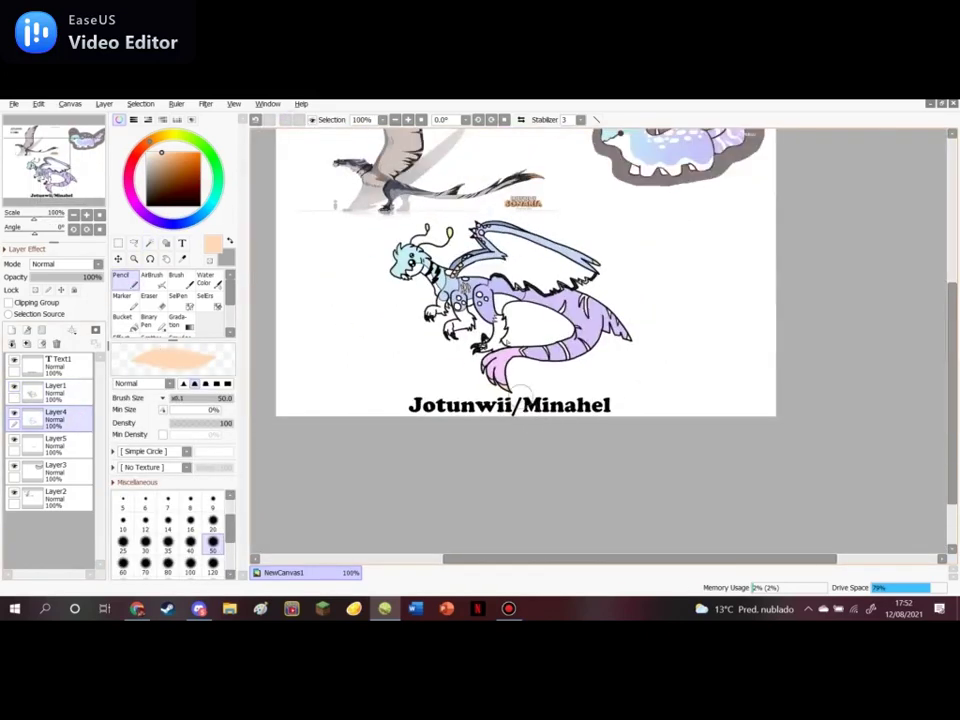
# Set the colour to black and trim the ragged outline around the tuft below the mouth on Layer1 with the size 2 Eraser
pyautogui.scroll(5, 395, 265)
pyautogui.scroll(4, 404, 264)
pyautogui.moveTo(186, 184); pyautogui.dragTo(147, 206)
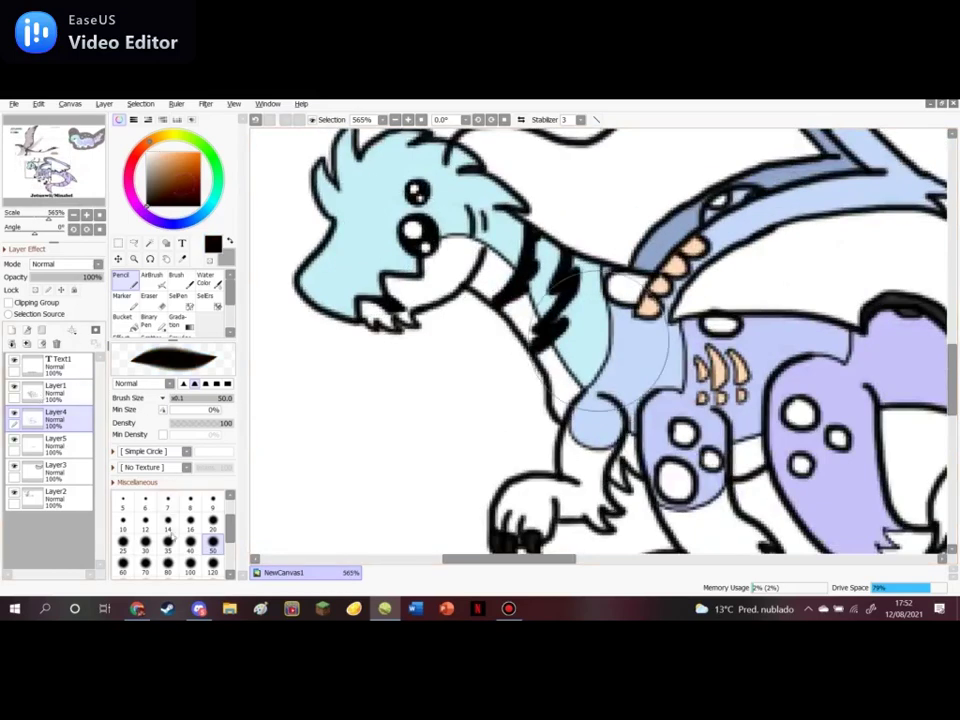
pyautogui.scroll(3, 167, 540)
pyautogui.click(167, 529)
pyautogui.scroll(6, 342, 270)
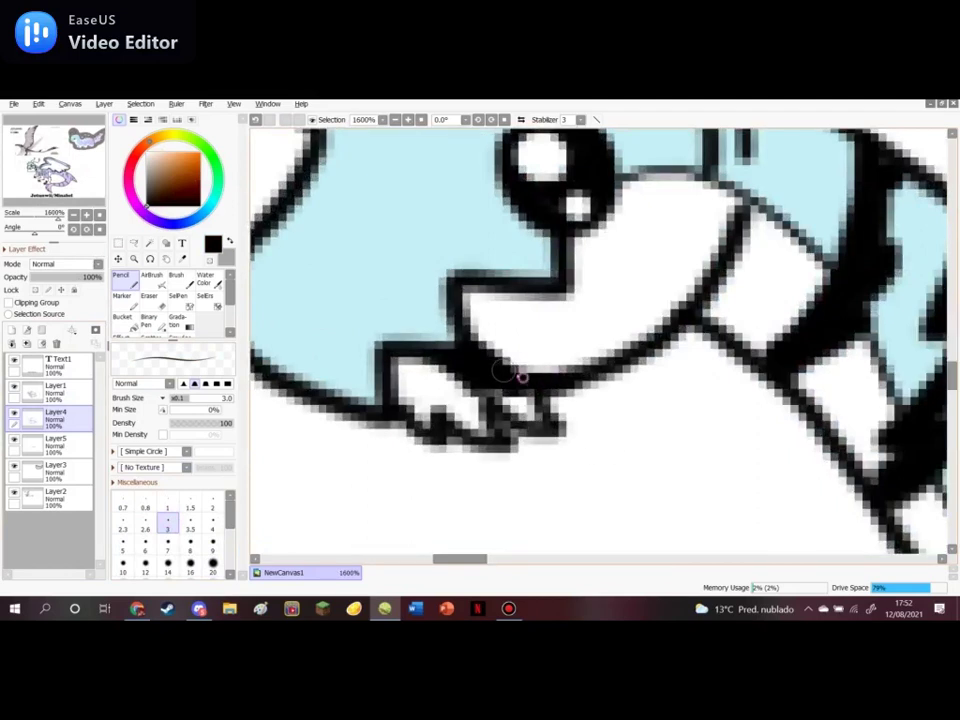
pyautogui.click(149, 296)
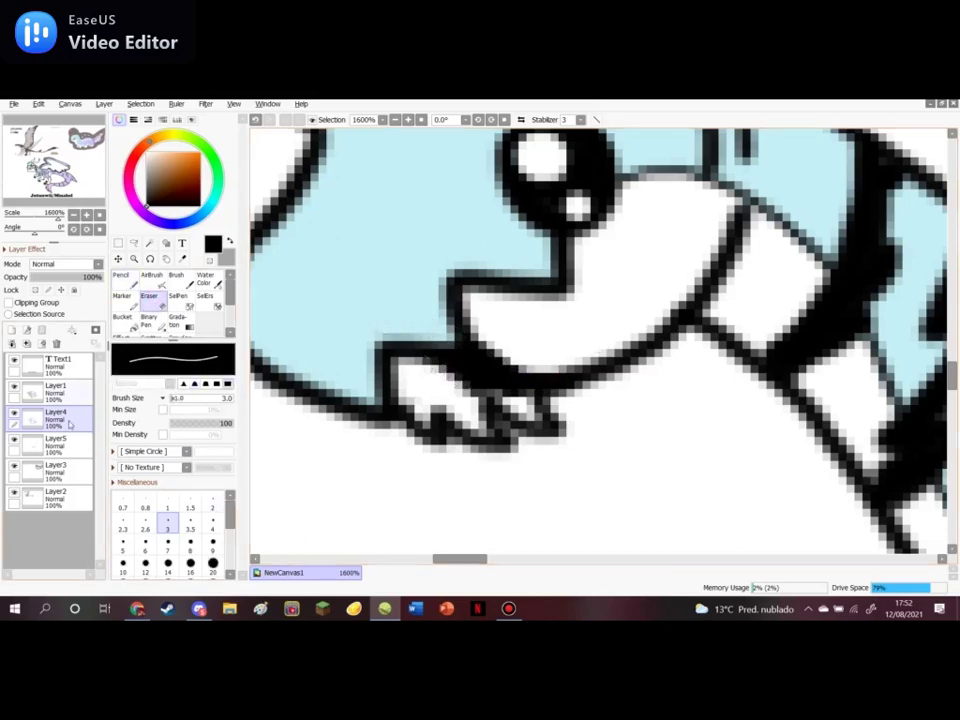
pyautogui.click(76, 391)
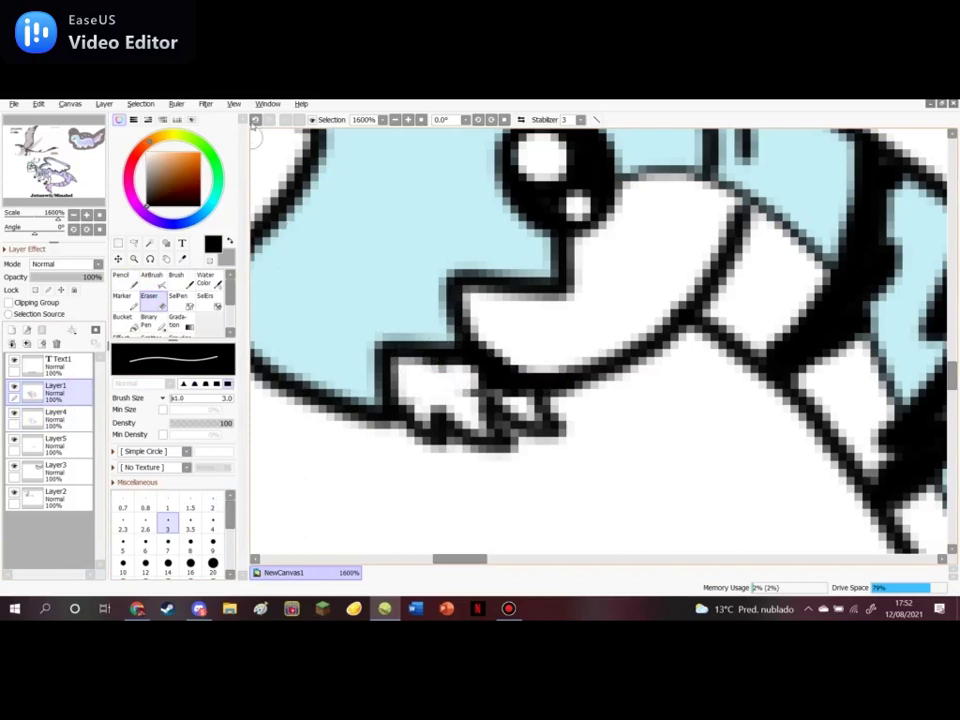
pyautogui.click(212, 507)
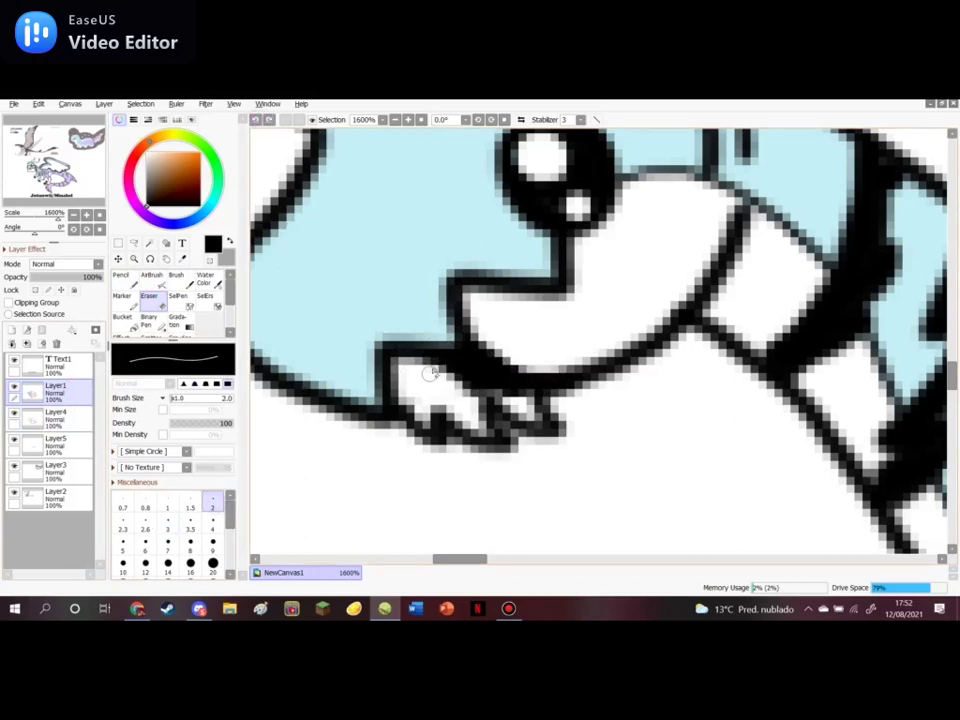
pyautogui.moveTo(434, 361)
pyautogui.mouseDown()
pyautogui.moveTo(473, 391)
pyautogui.moveTo(503, 398)
pyautogui.mouseUp()
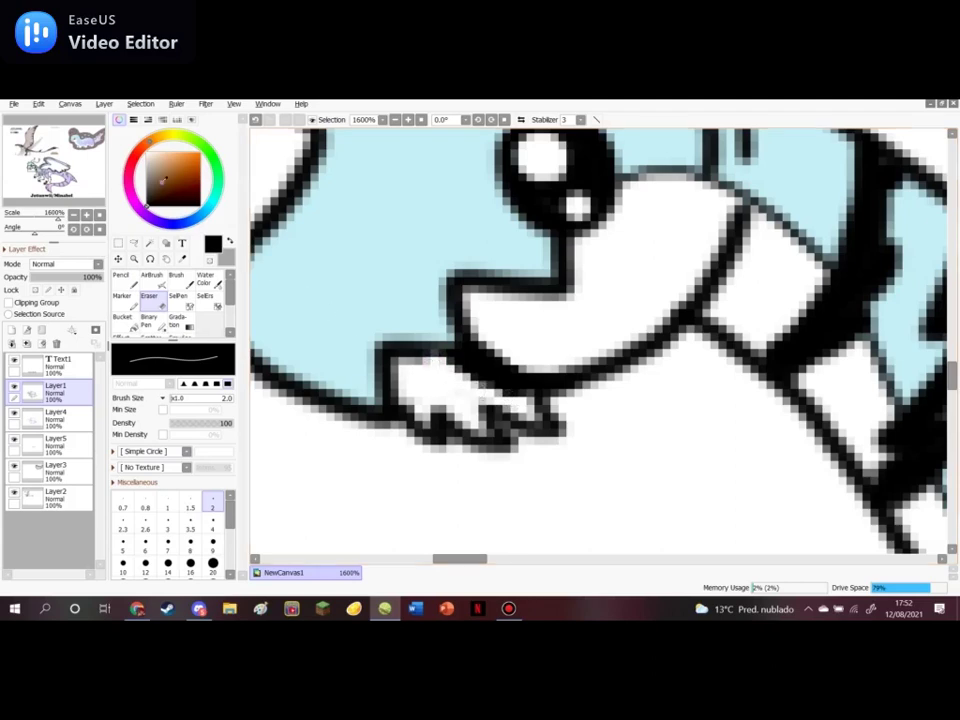
# Redraw the black outline above and inside the tuft below the mouth with the size 4 Pencil
pyautogui.click(121, 279)
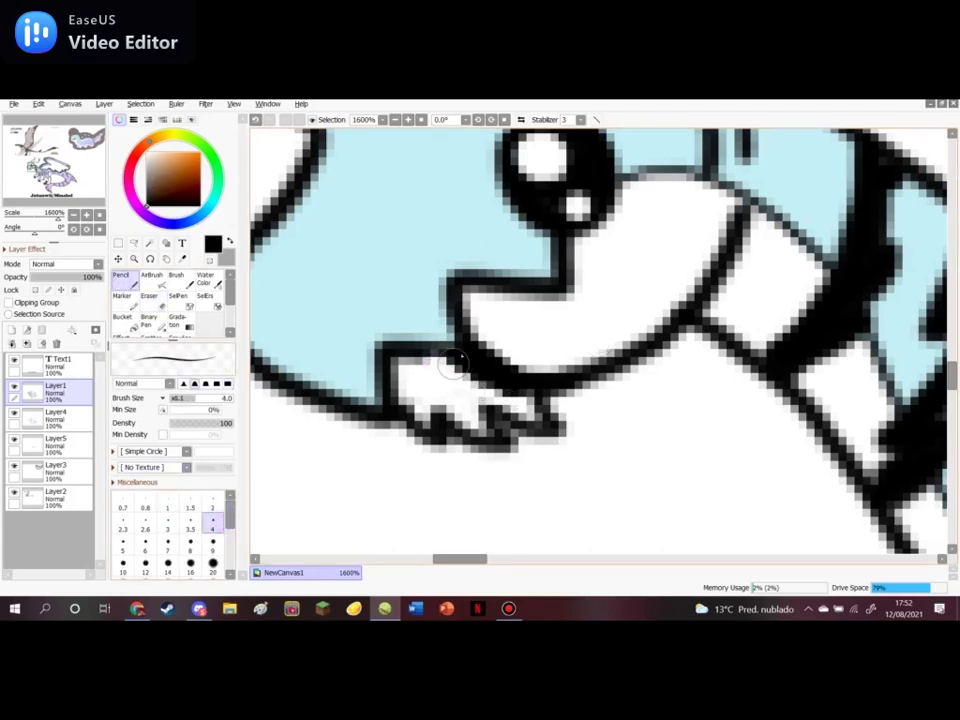
pyautogui.moveTo(422, 354); pyautogui.dragTo(461, 359)
pyautogui.moveTo(489, 415); pyautogui.dragTo(486, 408)
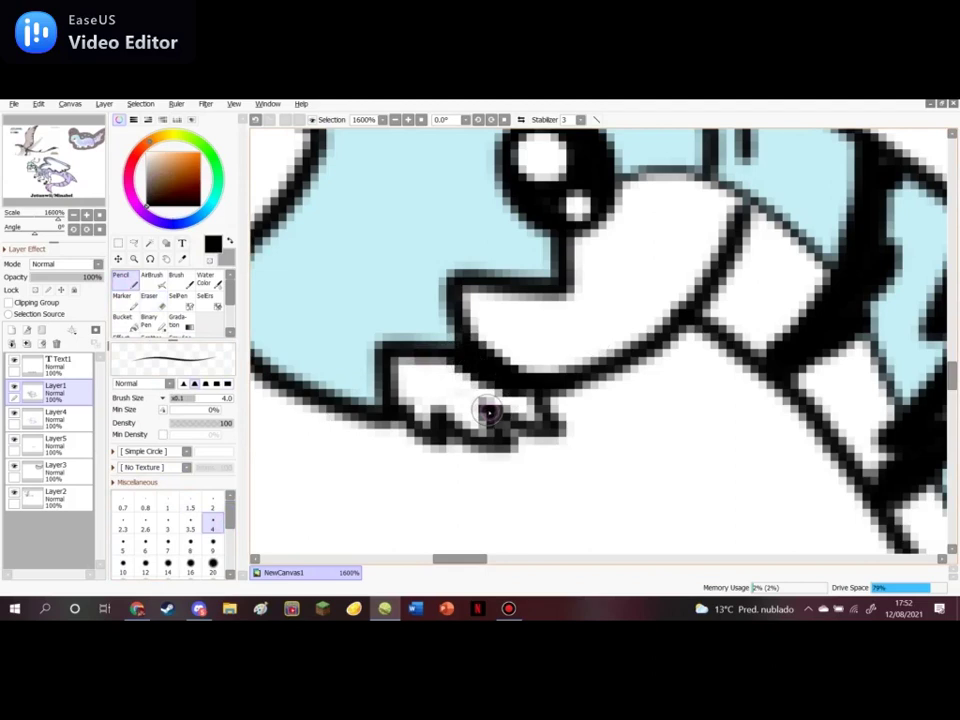
pyautogui.scroll(-9, 379, 321)
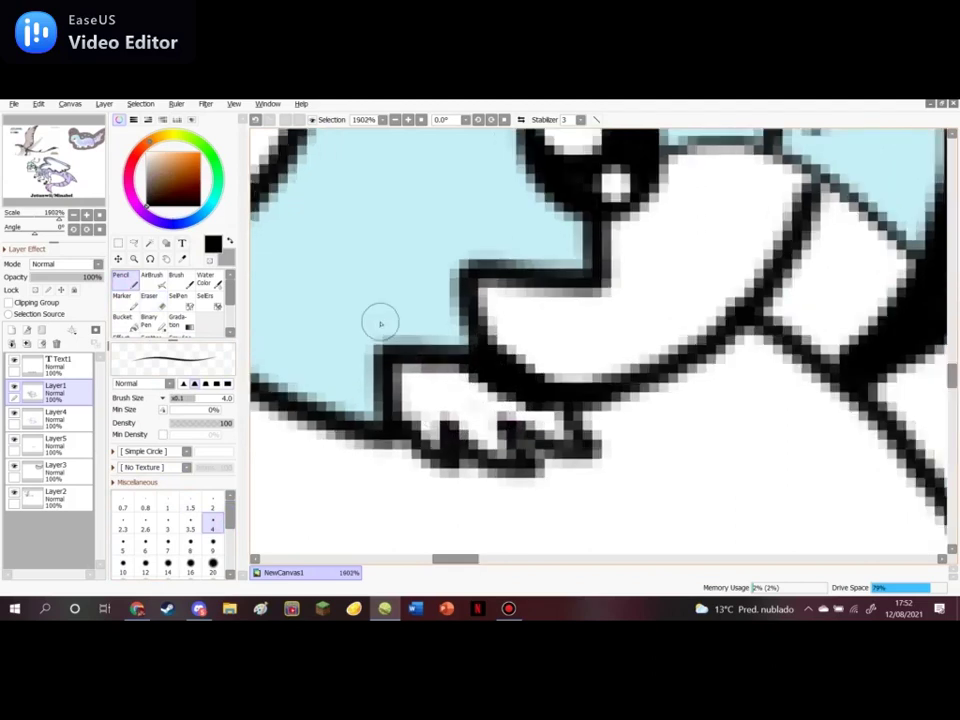
# Paint a short white mark just above the dragon's larger eye on Layer4 with the size 4 Pencil
pyautogui.scroll(-4, 341, 273)
pyautogui.scroll(6, 341, 272)
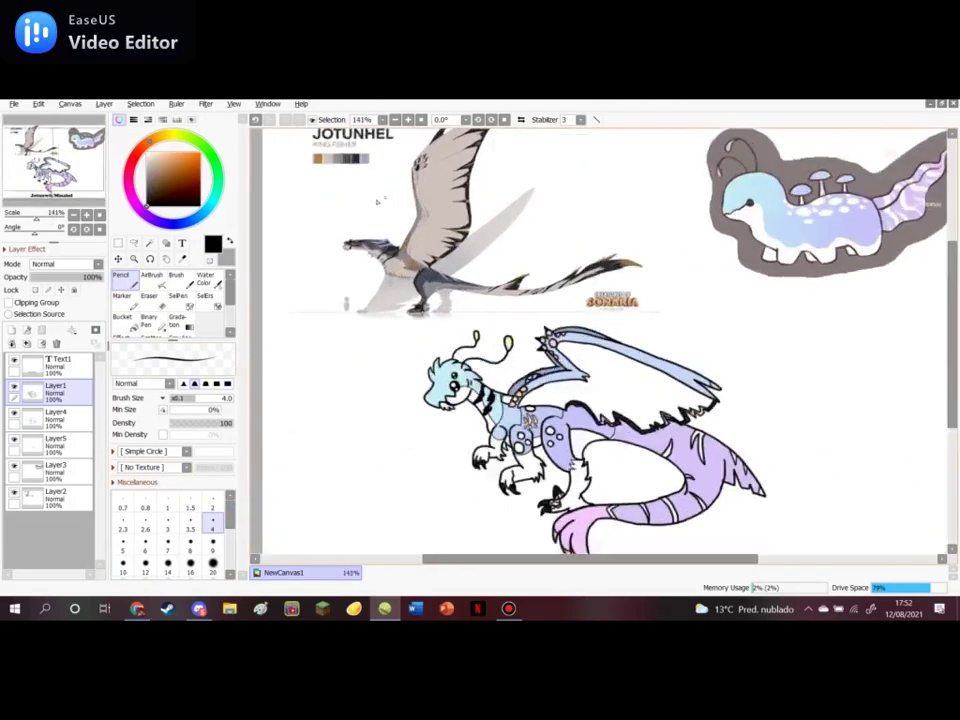
pyautogui.scroll(-6, 338, 249)
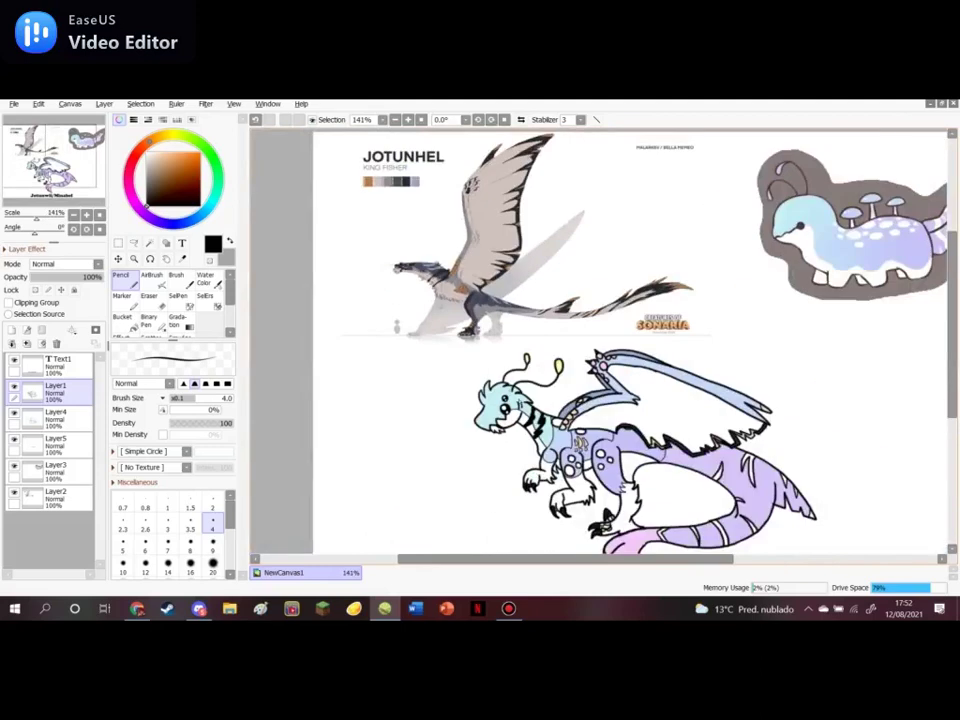
pyautogui.scroll(5, 509, 395)
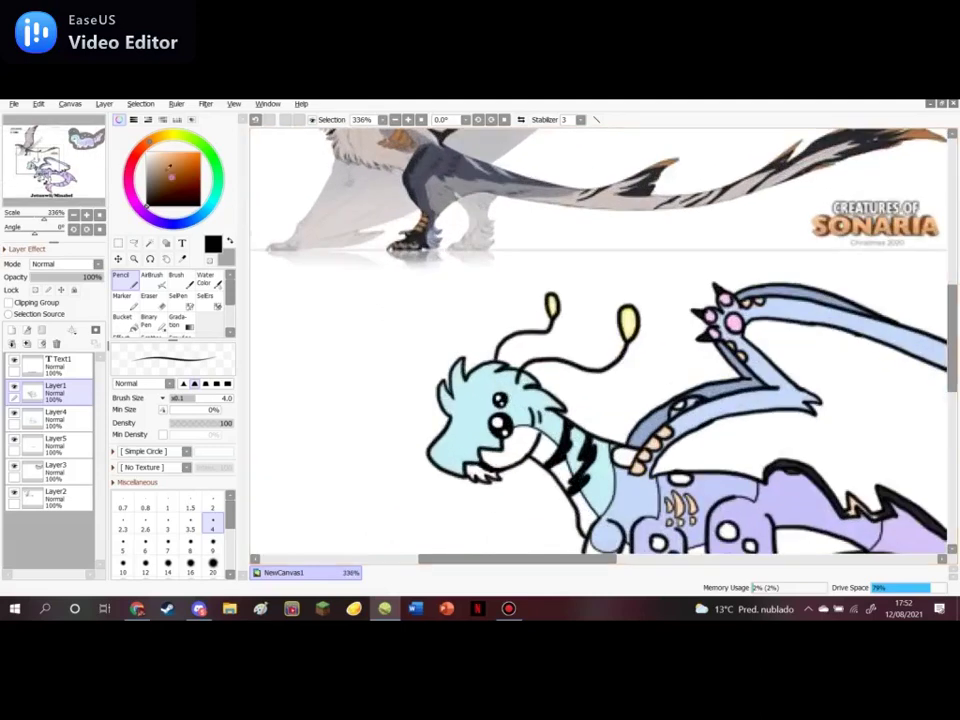
pyautogui.click(72, 421)
pyautogui.scroll(7, 546, 396)
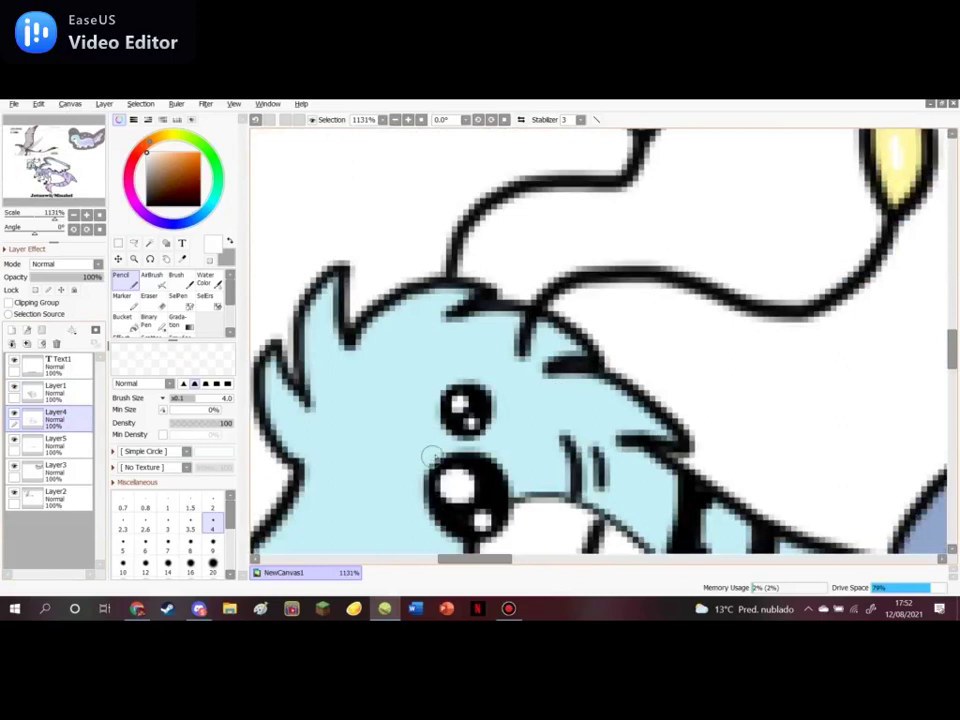
pyautogui.moveTo(414, 457); pyautogui.dragTo(428, 445)
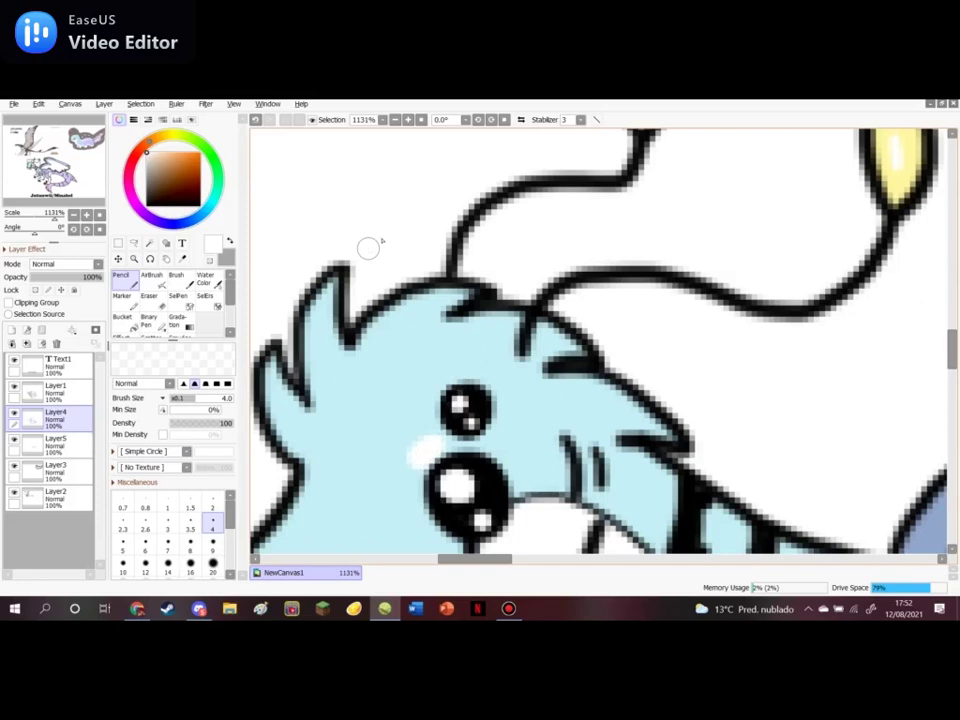
pyautogui.scroll(-3, 368, 248)
pyautogui.scroll(-5, 345, 453)
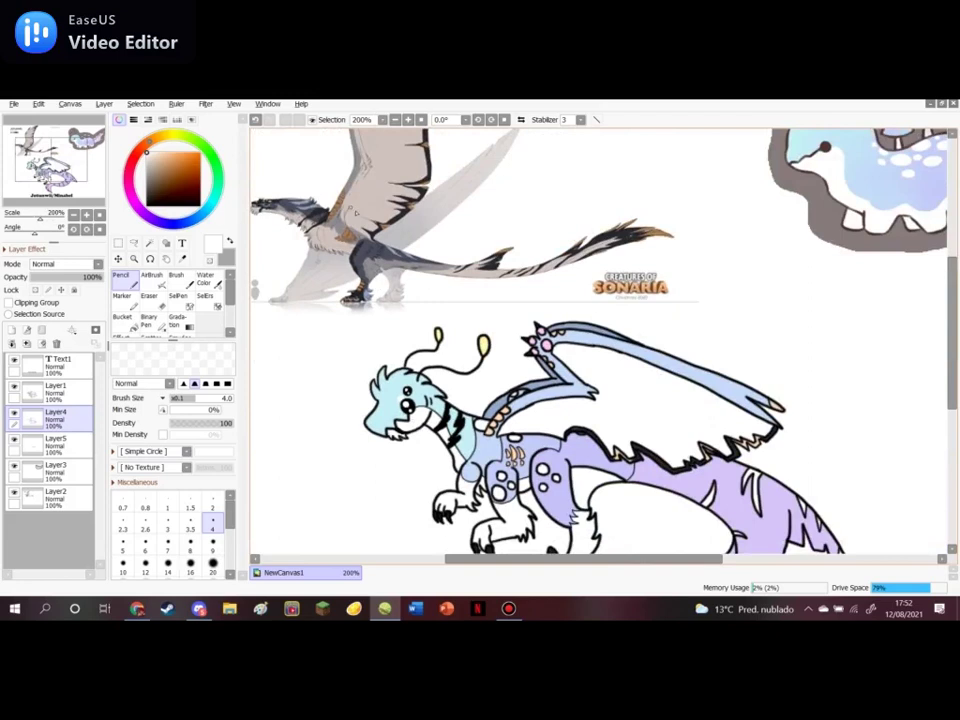
pyautogui.scroll(-2, 355, 212)
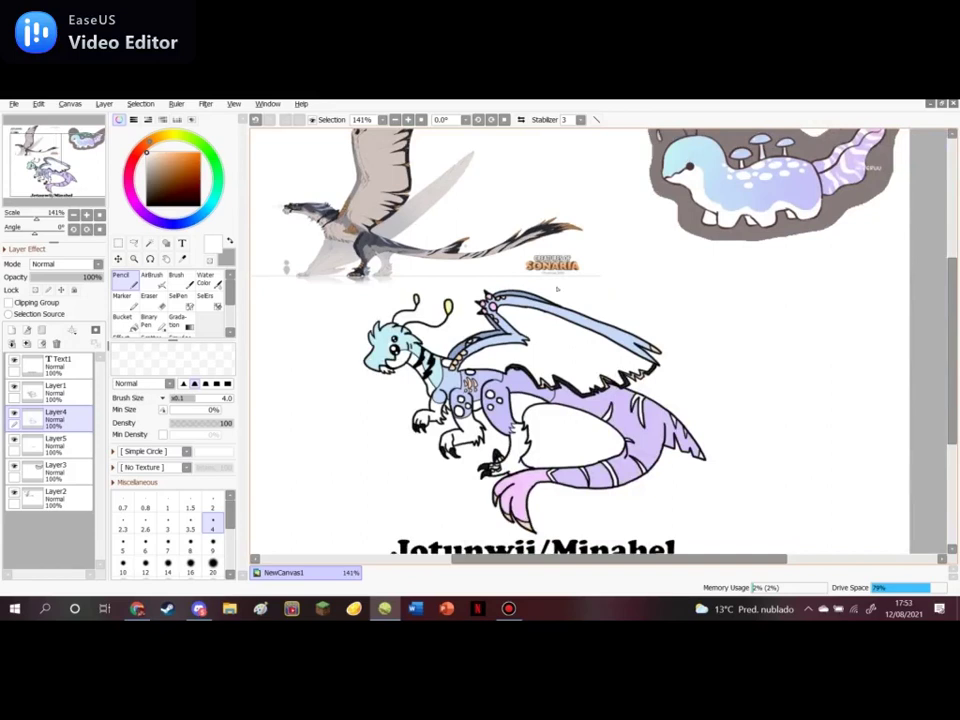
pyautogui.scroll(-1, 801, 294)
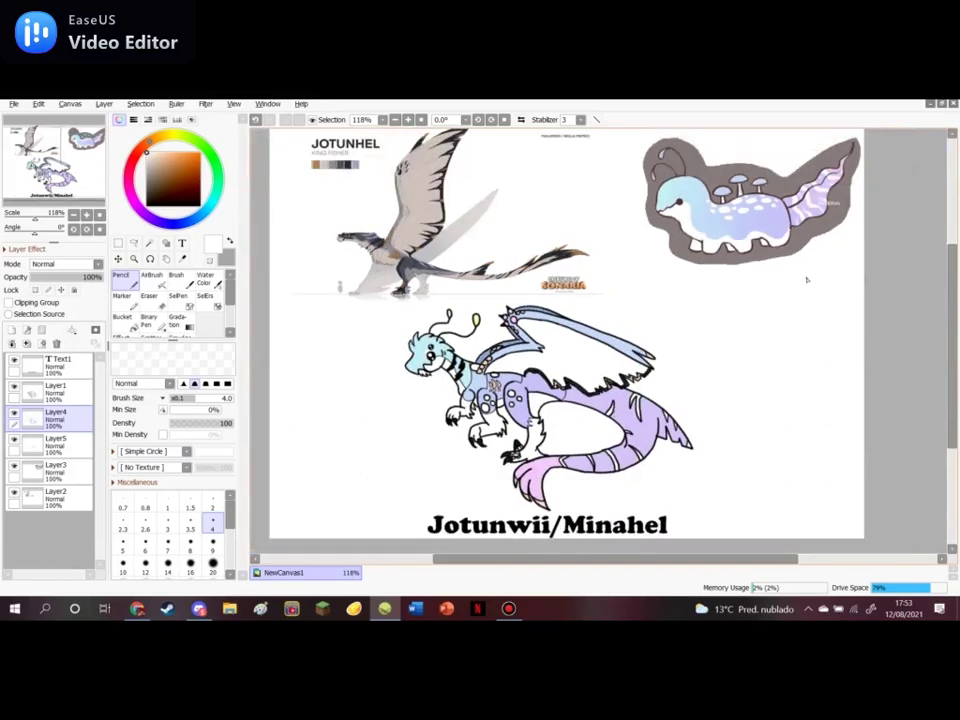
# Draw thin black feather lines rising from the notches of the wing's jagged edge on Layer1 with the size 4 Pencil
pyautogui.moveTo(162, 180); pyautogui.dragTo(145, 207)
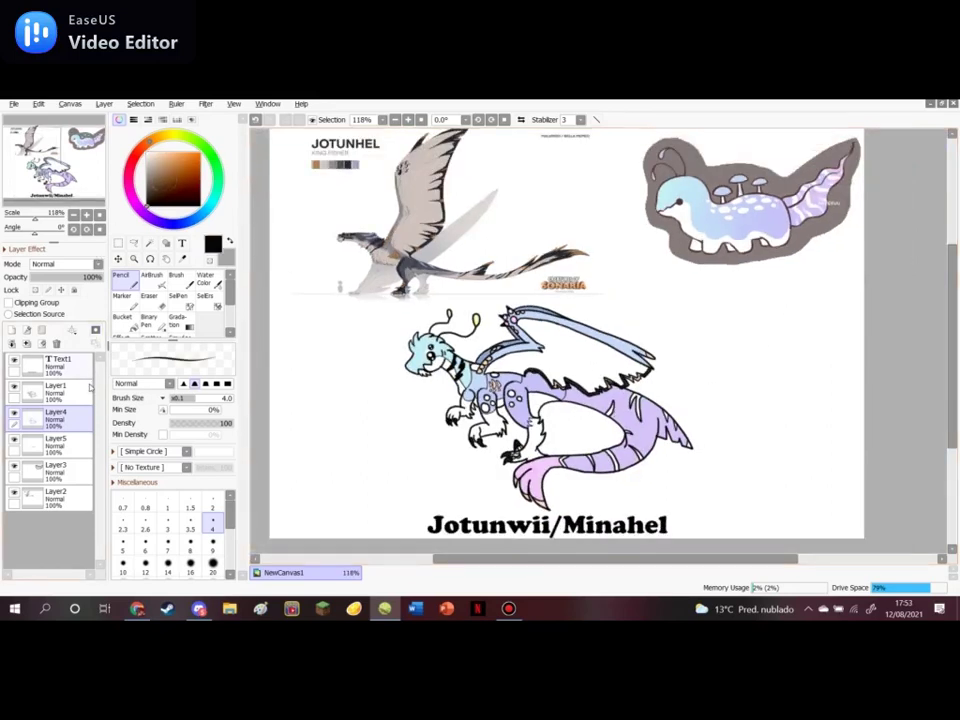
pyautogui.click(52, 396)
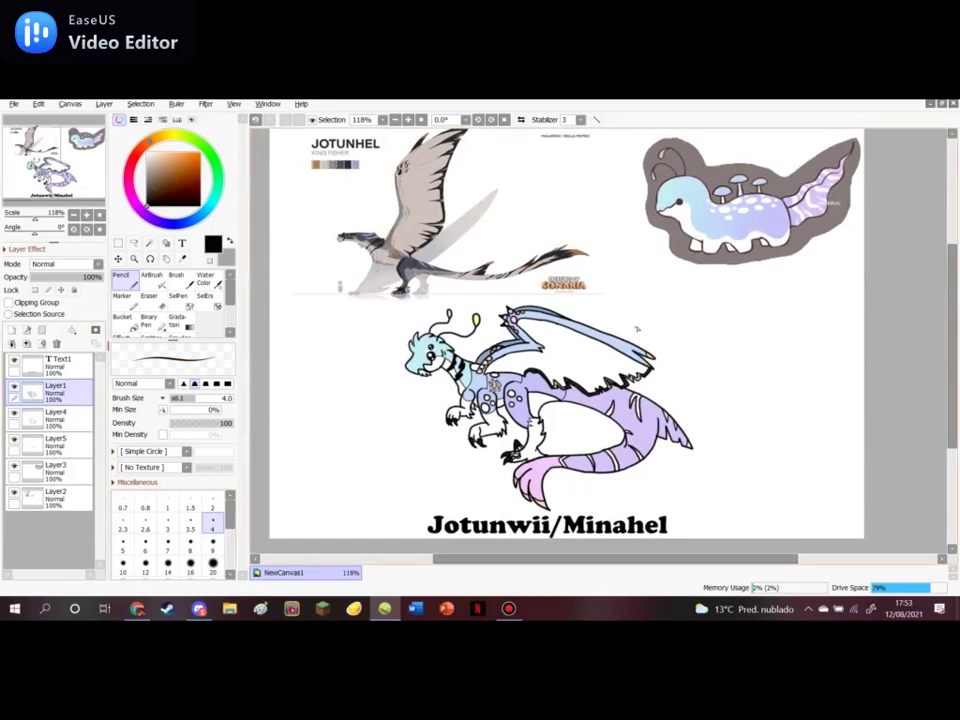
pyautogui.scroll(7, 636, 328)
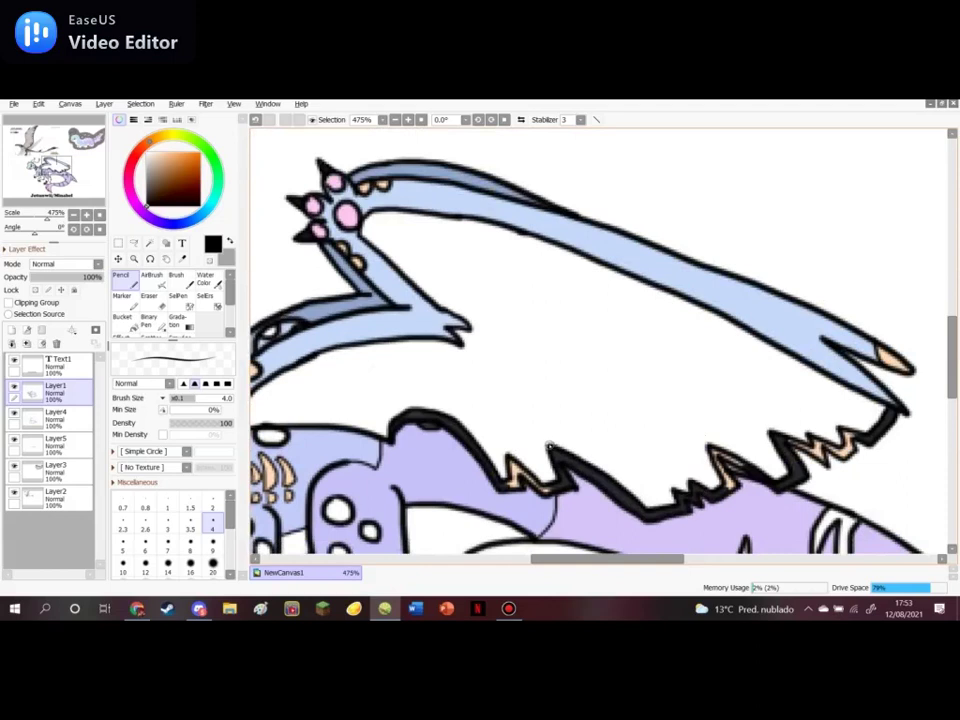
pyautogui.moveTo(522, 409); pyautogui.dragTo(547, 441)
pyautogui.moveTo(700, 433); pyautogui.dragTo(665, 400)
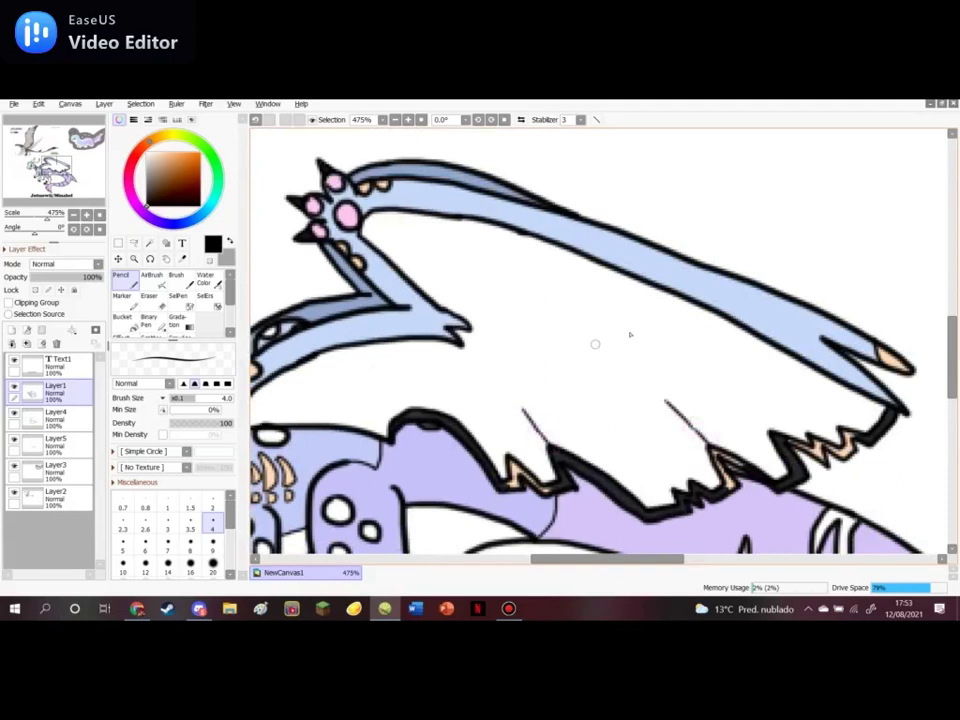
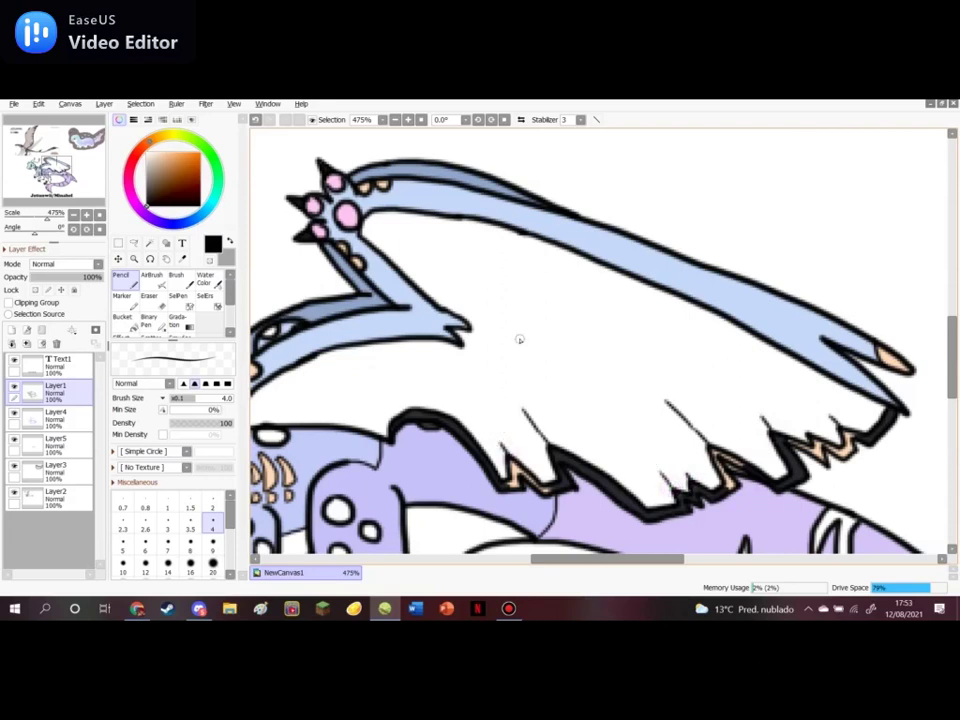
pyautogui.scroll(-5, 540, 325)
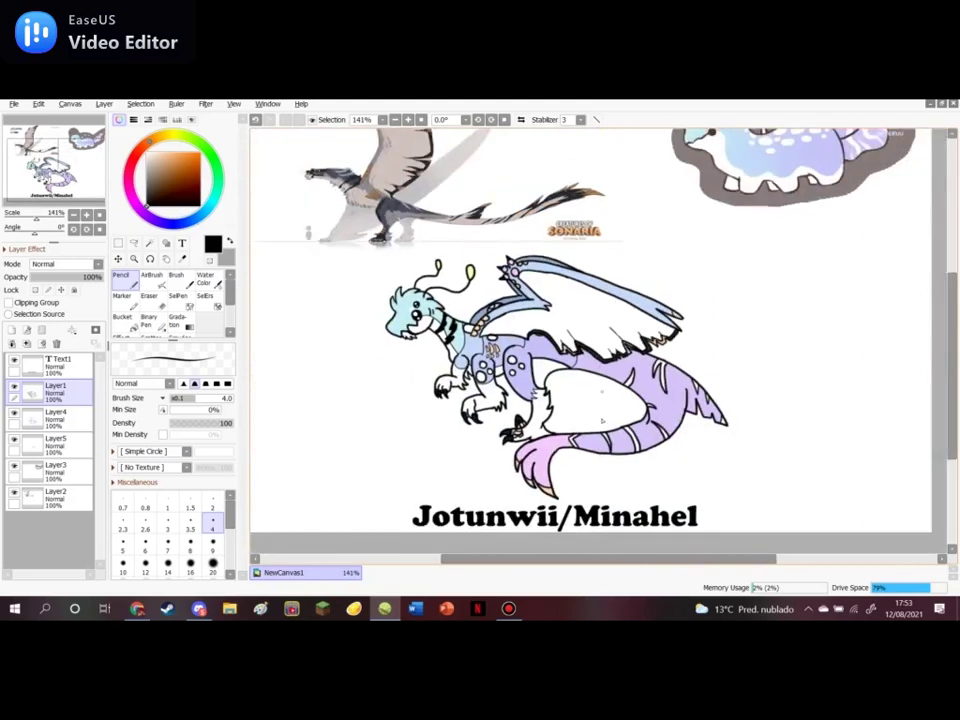
pyautogui.scroll(-1, 602, 420)
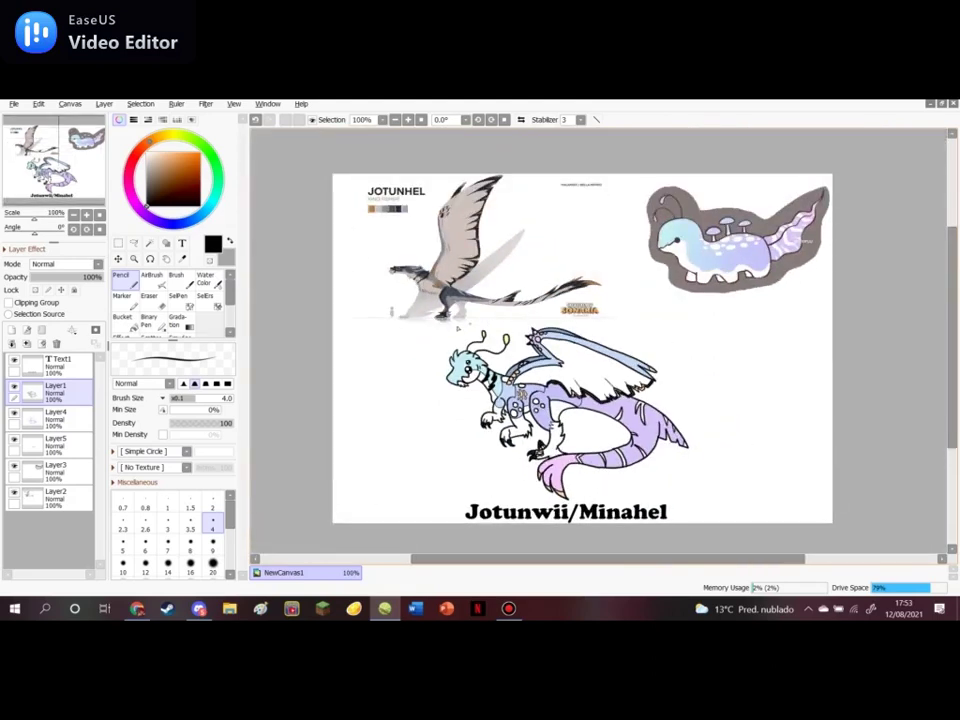
# Outline small rounded spots on the dragon's forehead and snout in black on Layer1 with the size 4 Pencil
pyautogui.scroll(3, 458, 328)
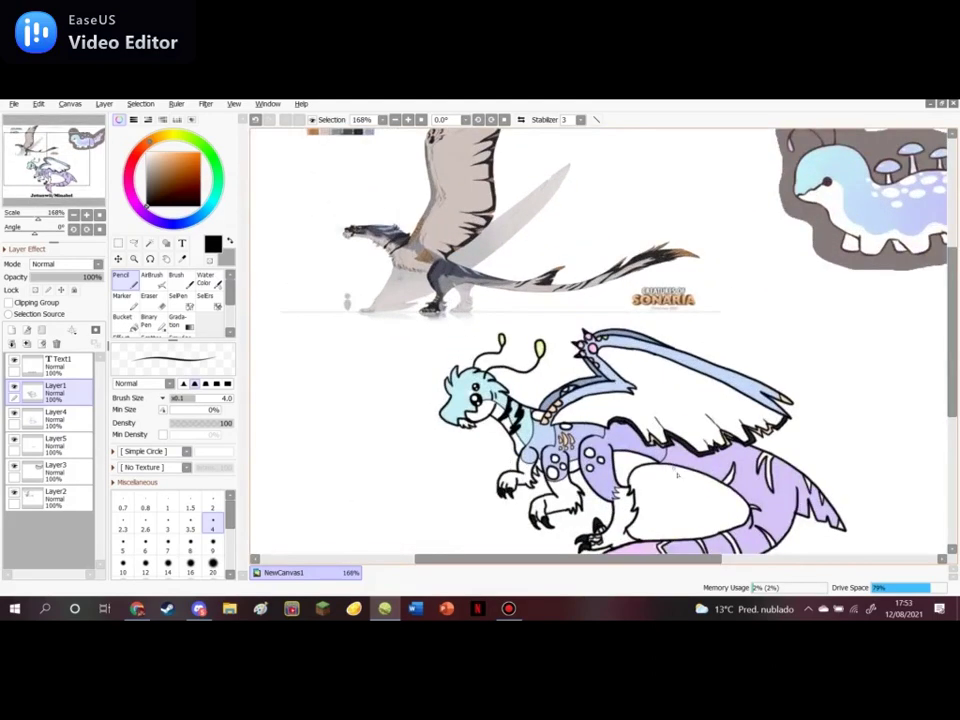
pyautogui.scroll(-4, 760, 440)
pyautogui.scroll(2, 862, 411)
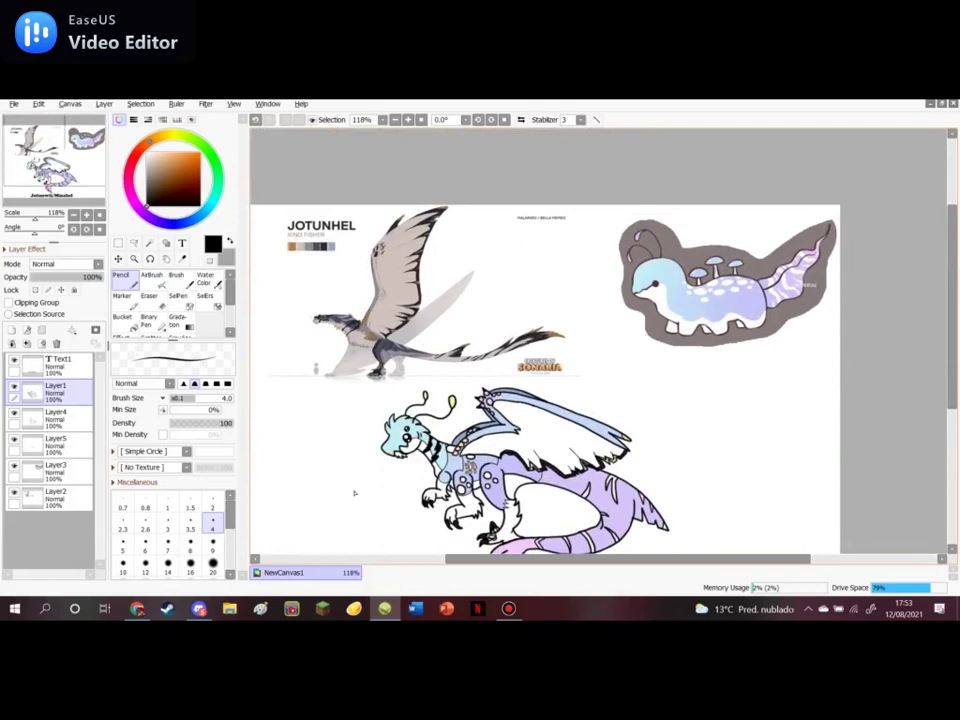
pyautogui.scroll(5, 318, 325)
pyautogui.scroll(-5, 318, 325)
pyautogui.scroll(7, 406, 460)
pyautogui.scroll(2, 373, 431)
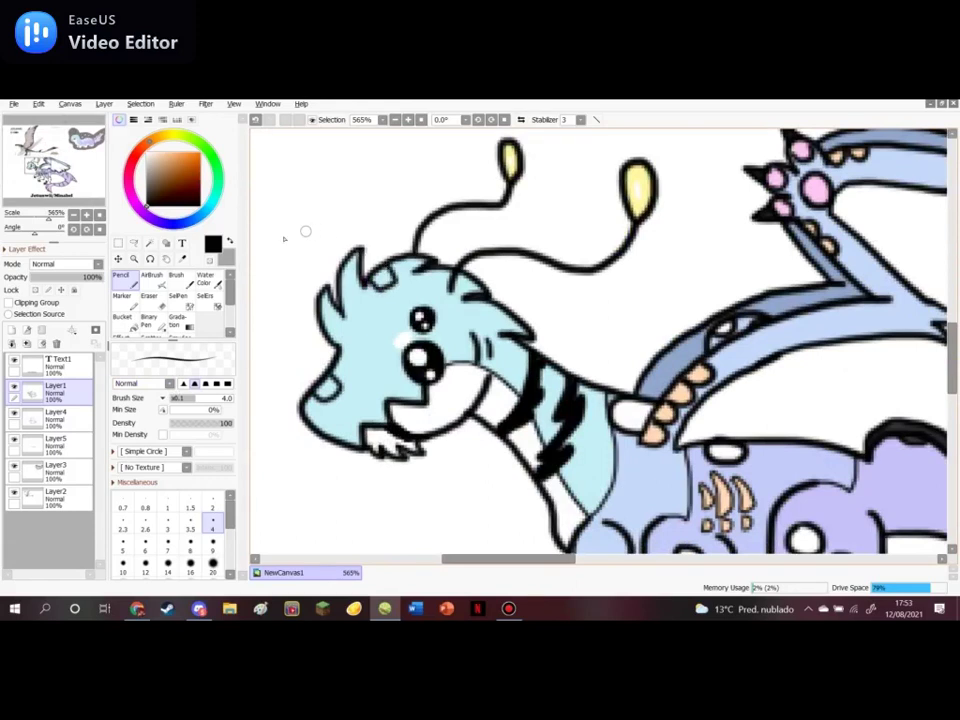
# Sample the pale peach from the row of spots at the base of the dragon's wing
pyautogui.press('alt')
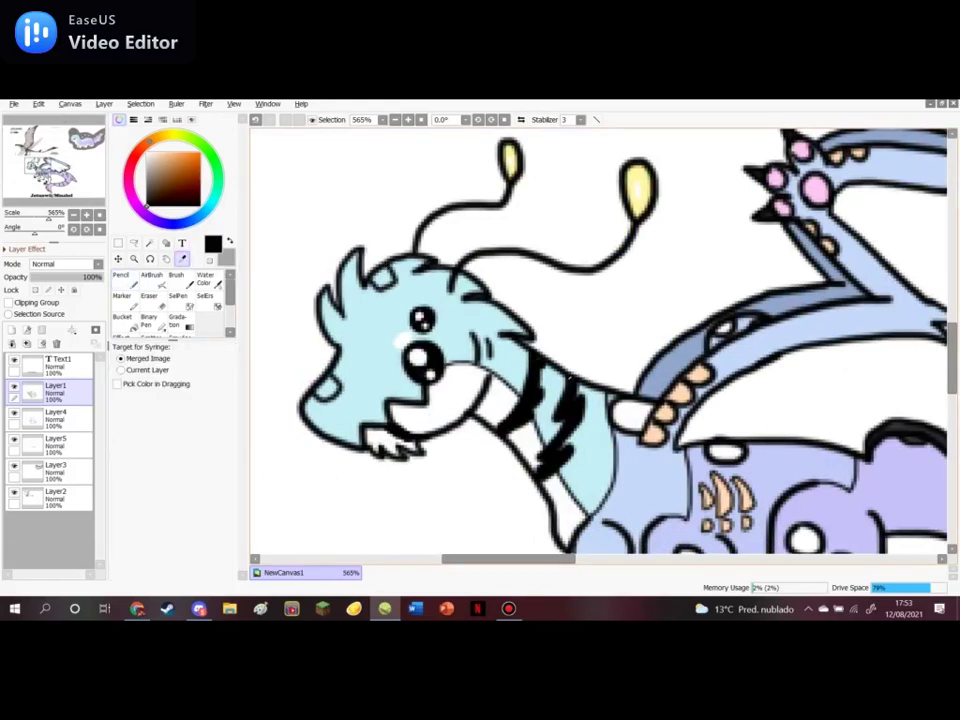
pyautogui.scroll(-4, 391, 278)
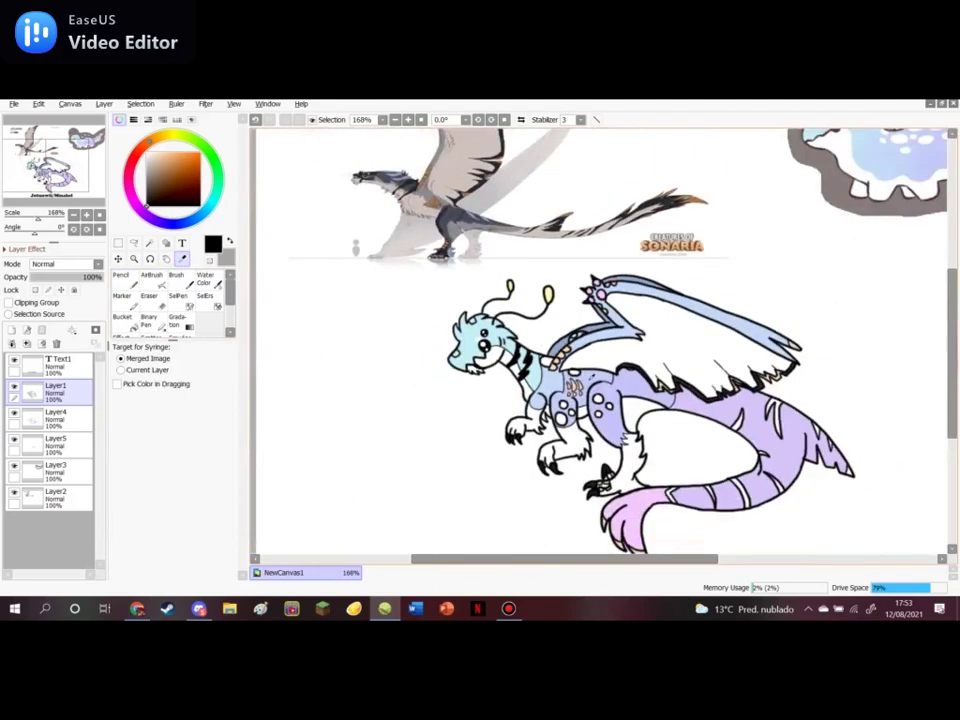
pyautogui.scroll(8, 566, 343)
pyautogui.click(563, 347)
pyautogui.scroll(-6, 570, 343)
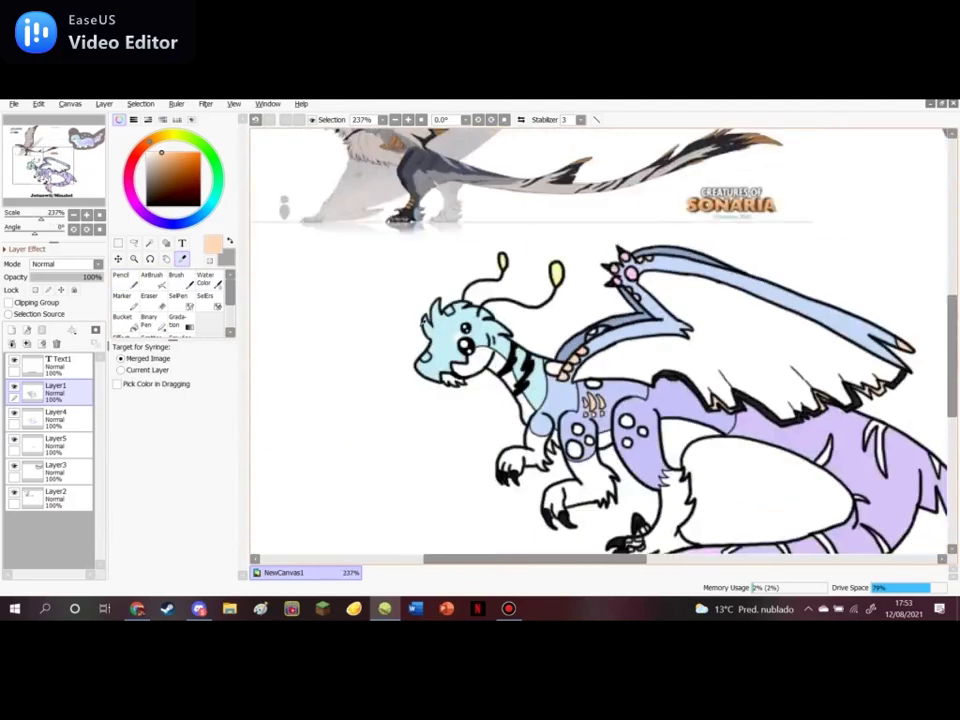
# Select the insides of the forehead and snout spots on Layer1 and fill them with pale peach on Layer4 using the size 50 Pencil
pyautogui.scroll(7, 420, 320)
pyautogui.click(150, 243)
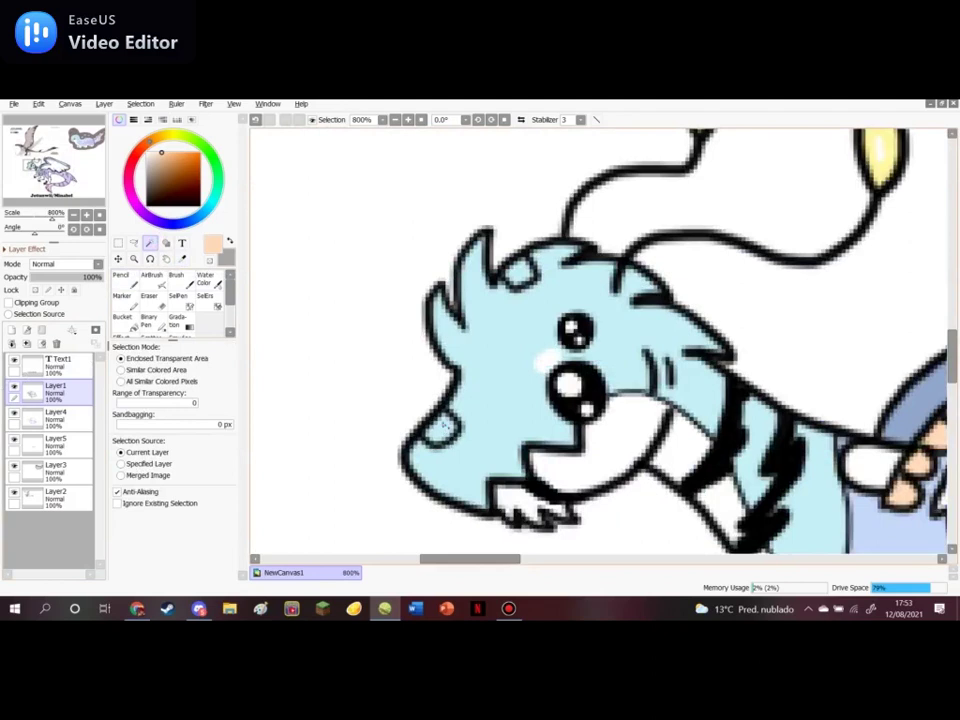
pyautogui.click(441, 428)
pyautogui.click(515, 270)
pyautogui.click(78, 420)
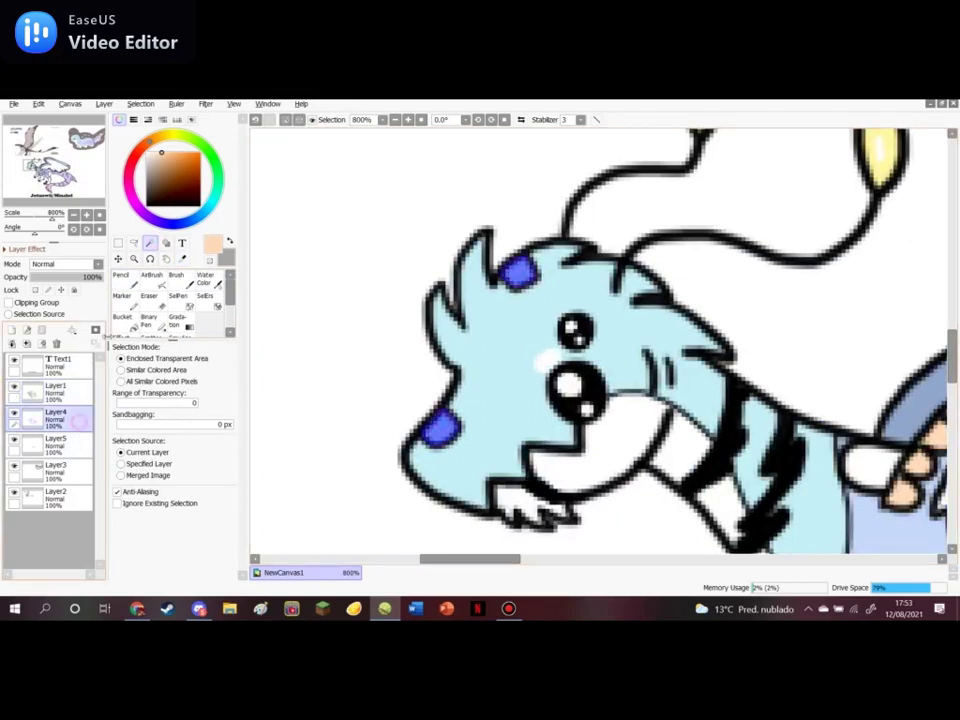
pyautogui.click(120, 275)
pyautogui.moveTo(452, 362); pyautogui.dragTo(515, 275)
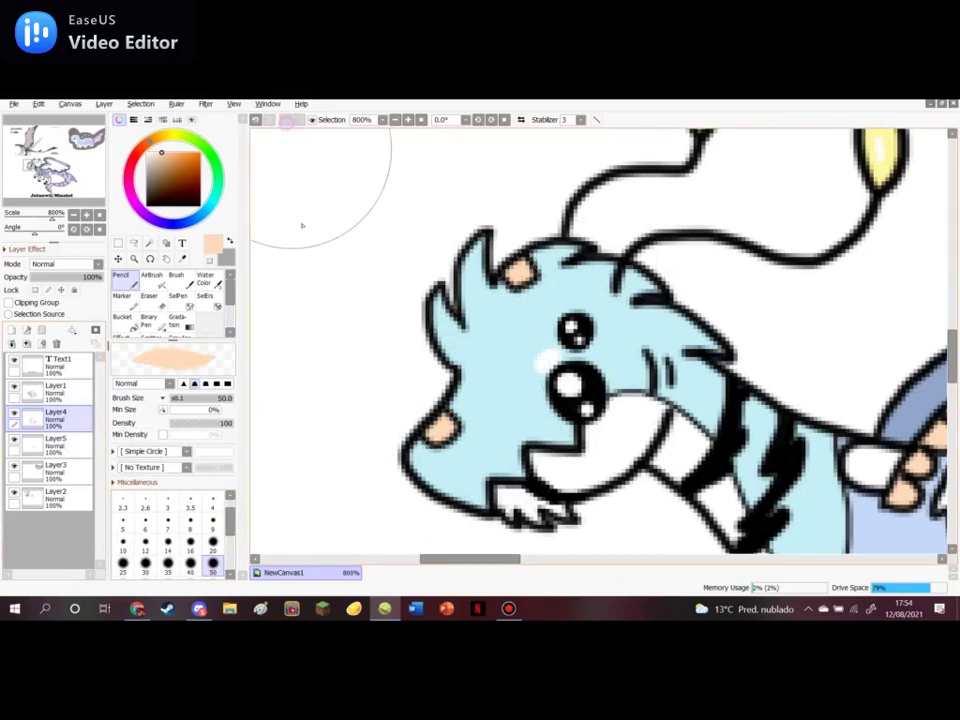
# Hide the Layer1 outlines briefly to check the colours beneath, restore them and review the whole drawing
pyautogui.scroll(-1, 288, 268)
pyautogui.scroll(-4, 288, 268)
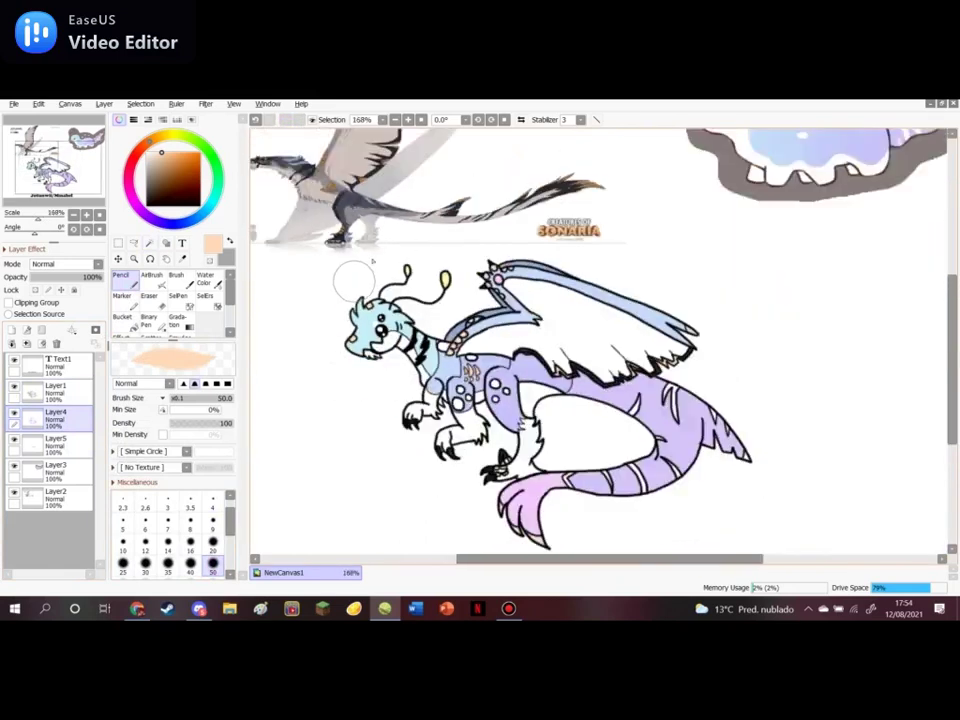
pyautogui.click(15, 388)
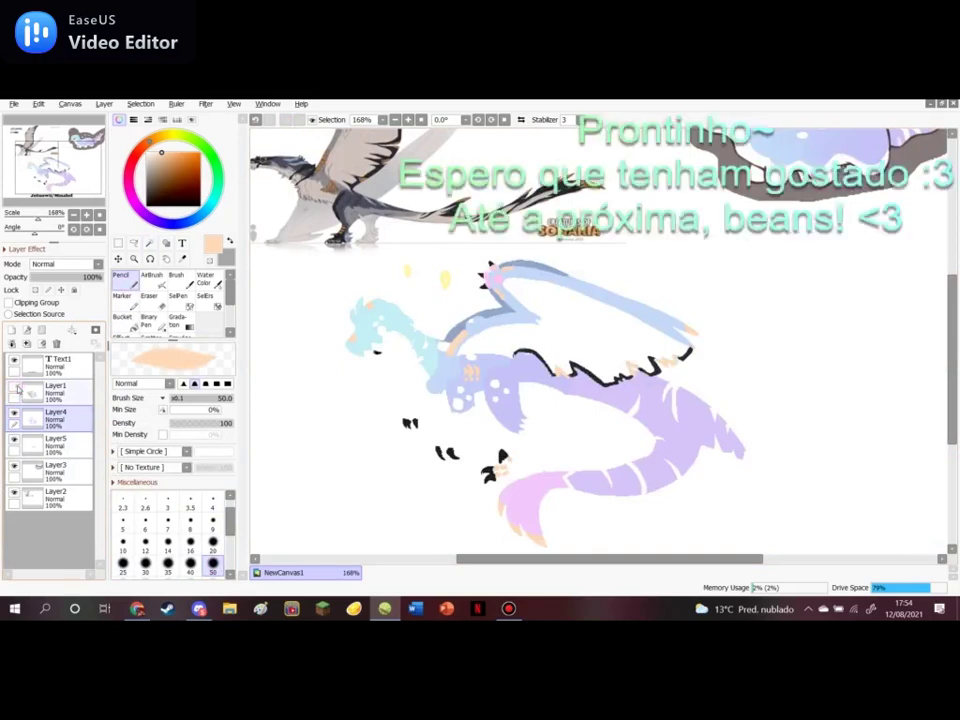
pyautogui.click(15, 388)
pyautogui.scroll(-2, 849, 304)
pyautogui.scroll(2, 764, 343)
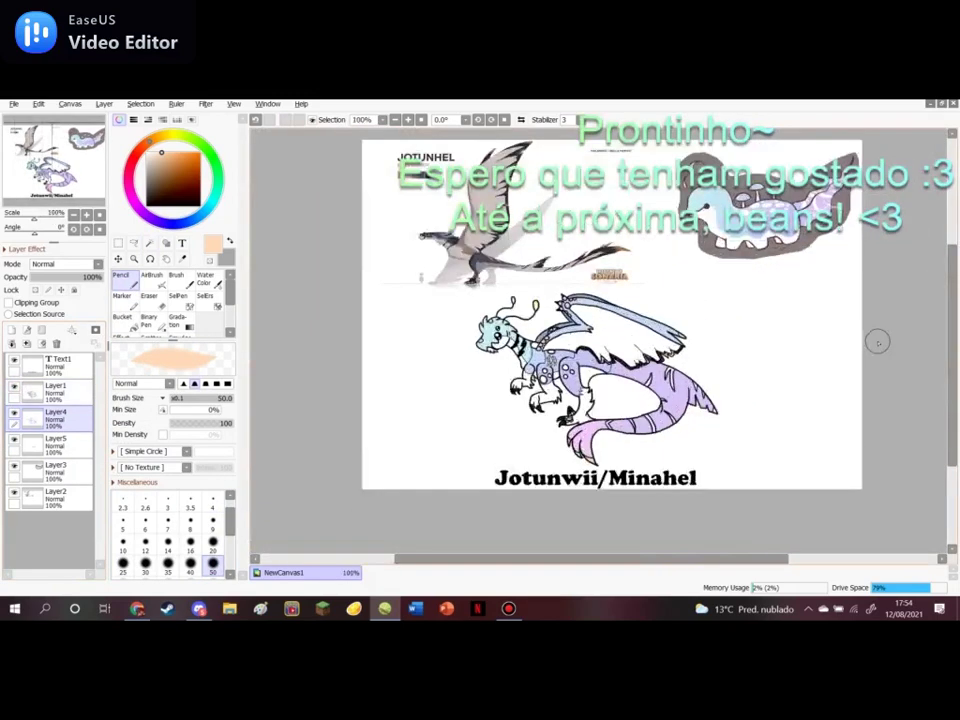